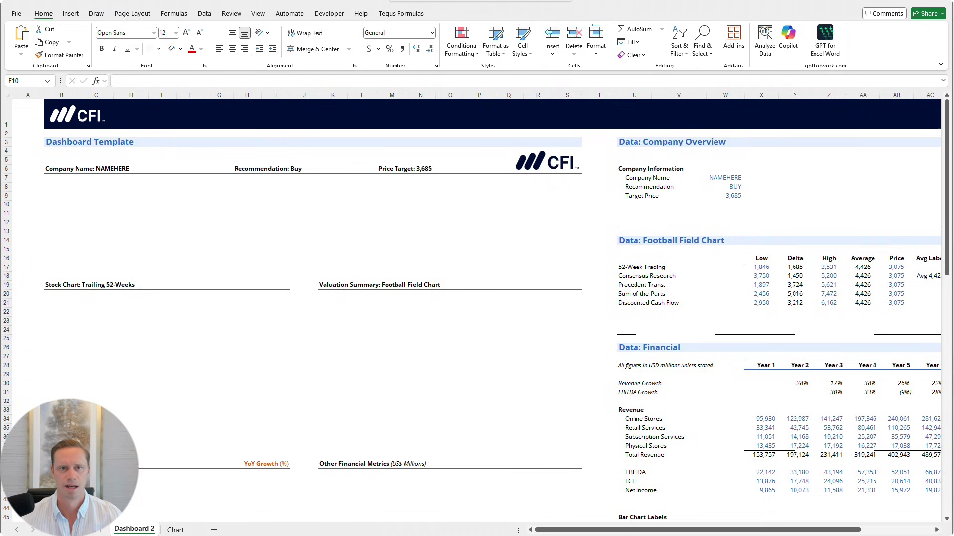
Examine the dashboard template's sections, its supporting data and the printable page area in Page Break Preview, returning to Normal view
scroll(477, 298, "down", 2)
scroll(477, 298, "down", 5)
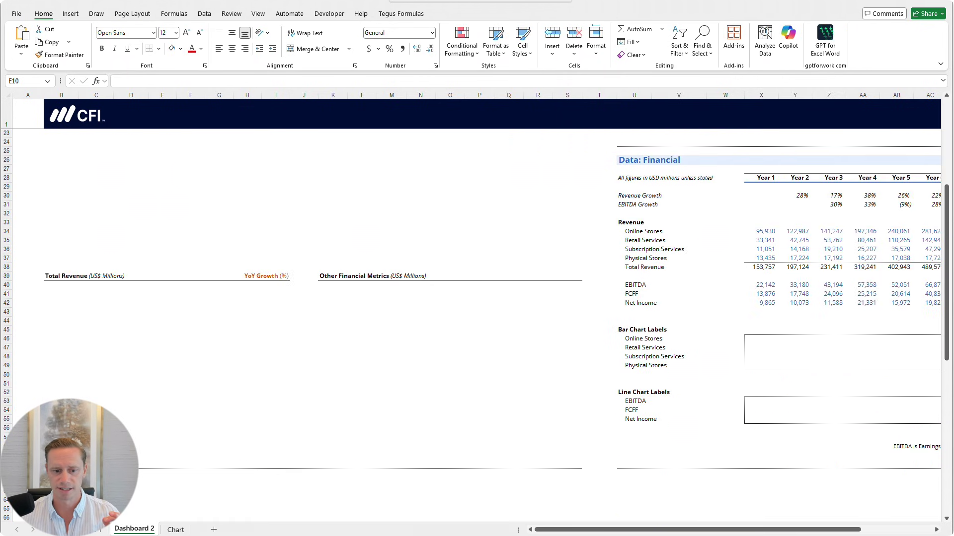
scroll(477, 298, "up", 7)
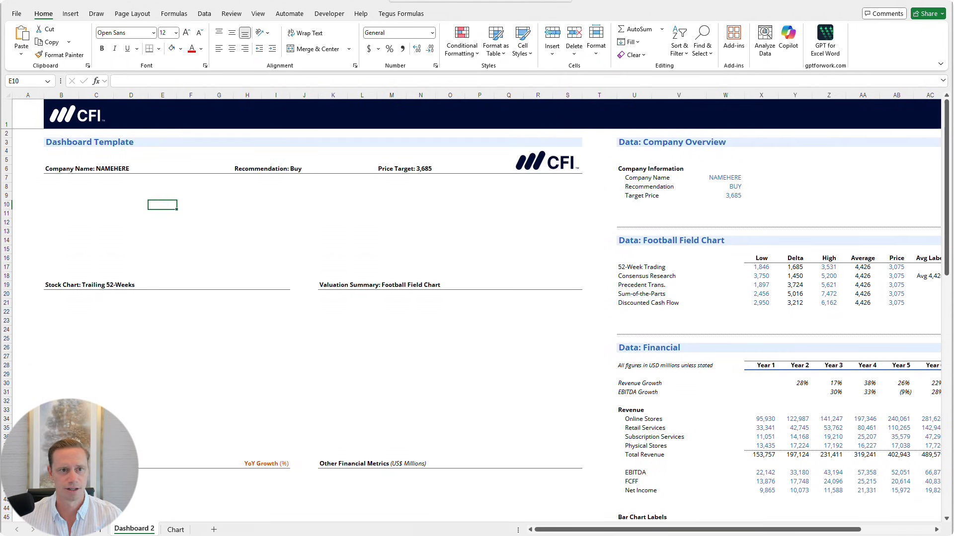
left_click(257, 14)
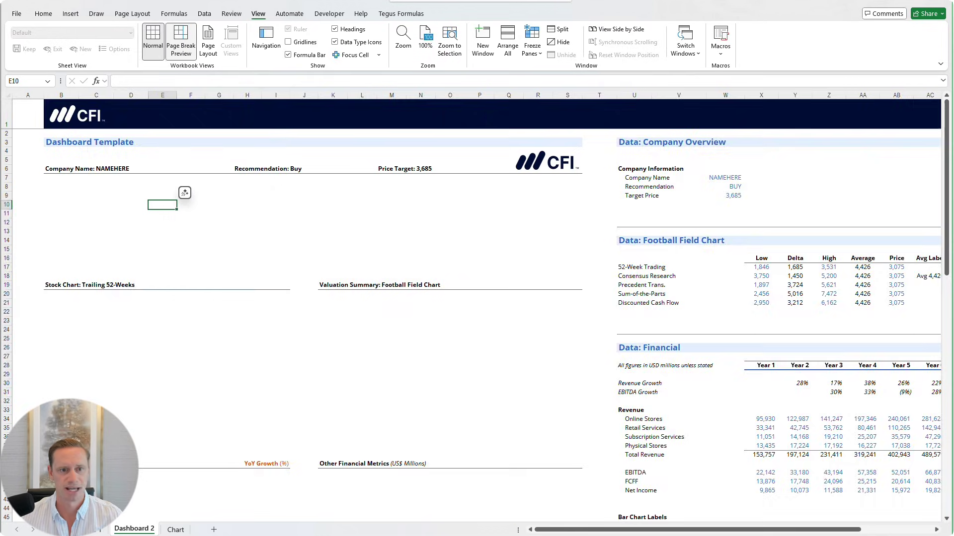
left_click(181, 42)
scroll(477, 298, "down", 6)
scroll(477, 298, "up", 5)
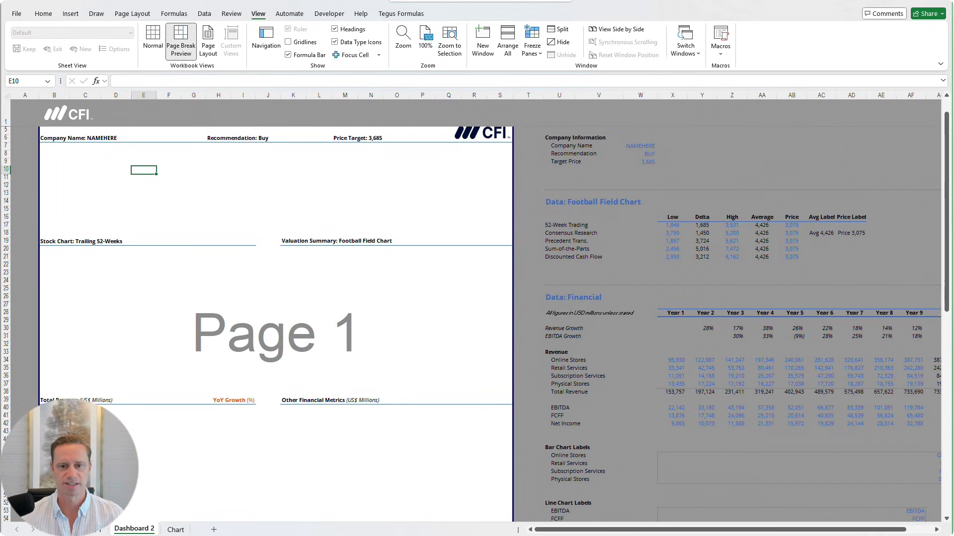
scroll(476, 298, "up", 1)
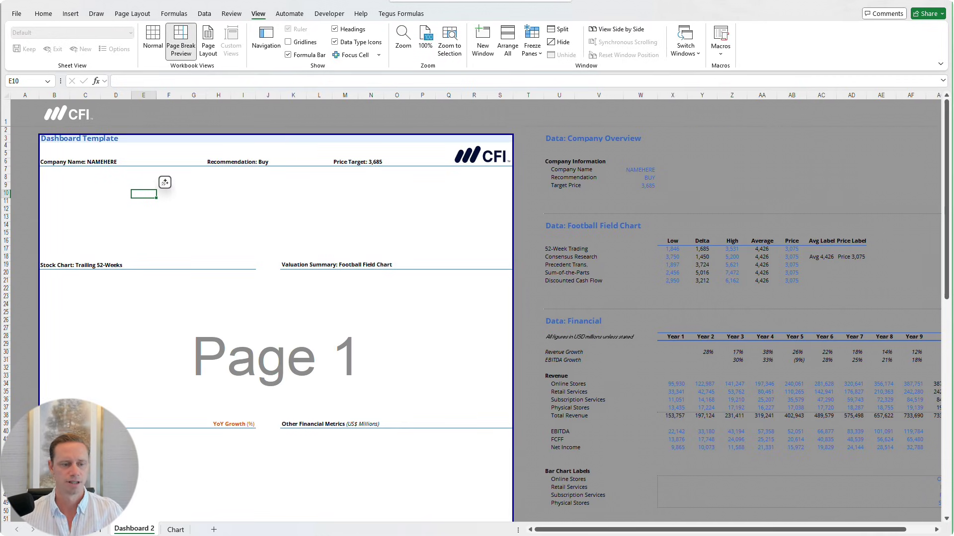
scroll(477, 298, "down", 9)
scroll(477, 298, "up", 9)
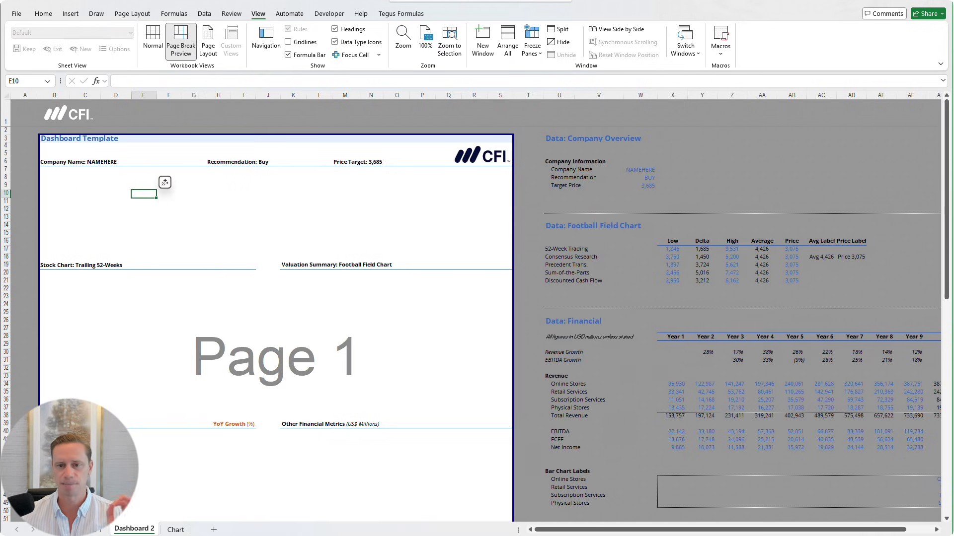
left_click_drag(559, 139, 887, 464)
left_click(792, 392)
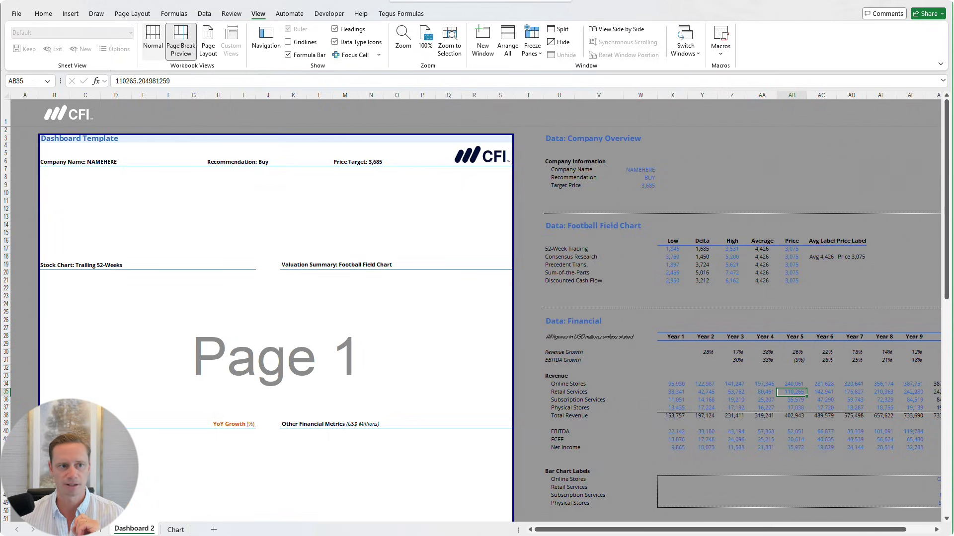
left_click(153, 40)
Insert a text box below the company name row containing the company overview and its bulleted list of business activities
left_click(61, 187)
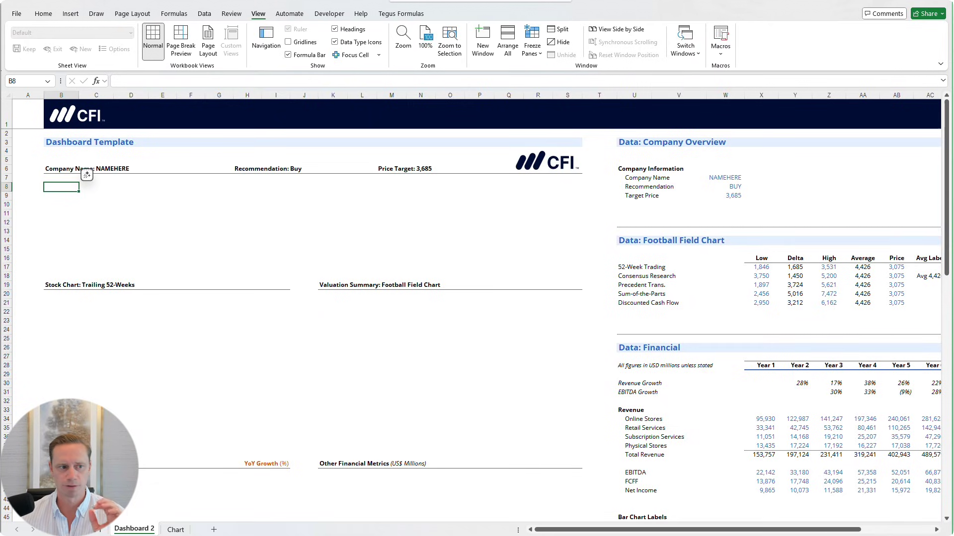
left_click_drag(61, 186, 375, 271)
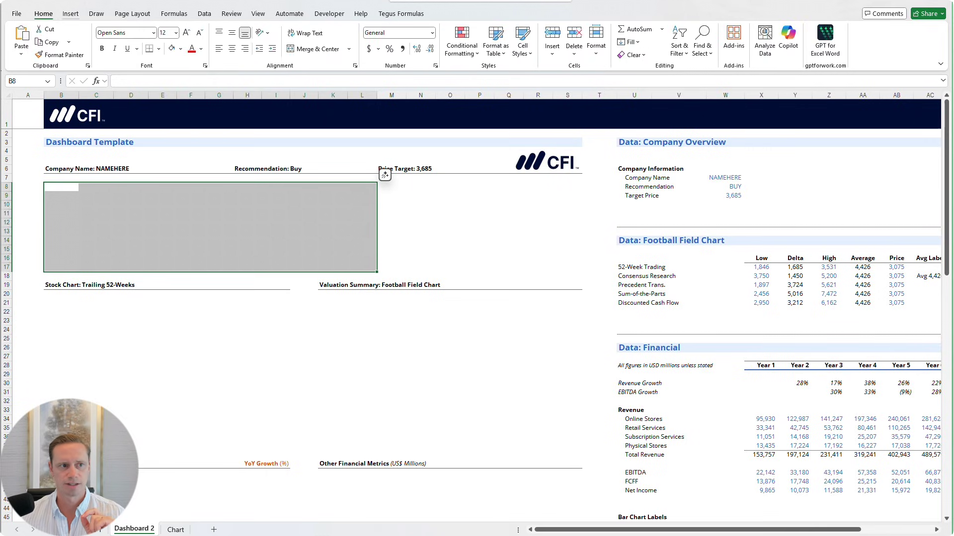
left_click(71, 14)
left_click(421, 240)
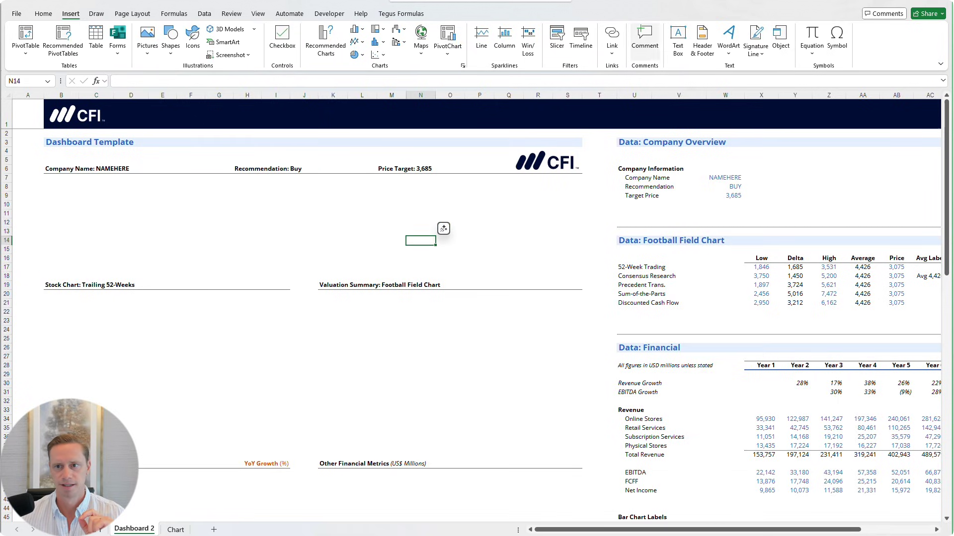
left_click(678, 42)
left_click_drag(48, 182, 394, 271)
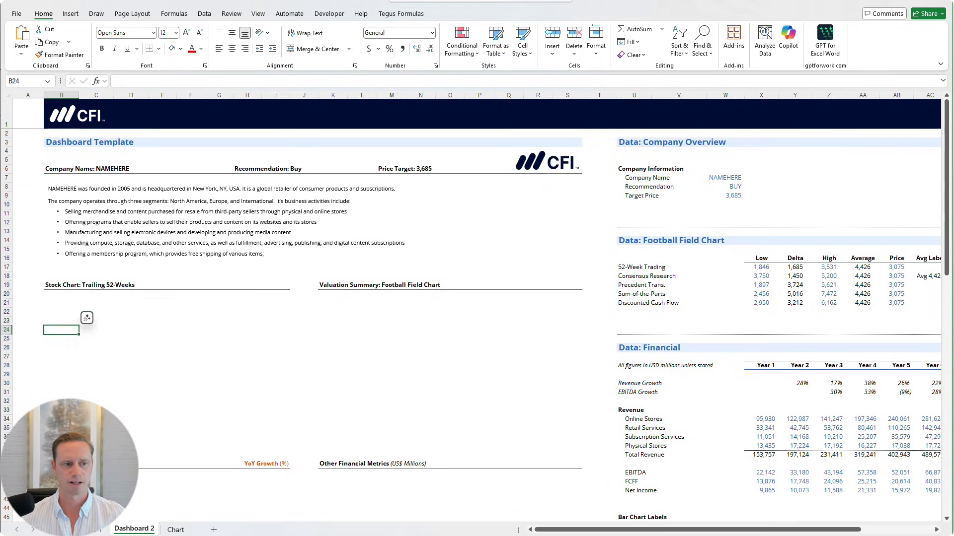
Shift the company overview text box slightly so its text lines up with the Company Name heading
left_click(107, 188)
left_click(44, 189)
left_click_drag(48, 189, 221, 256)
left_click(337, 222)
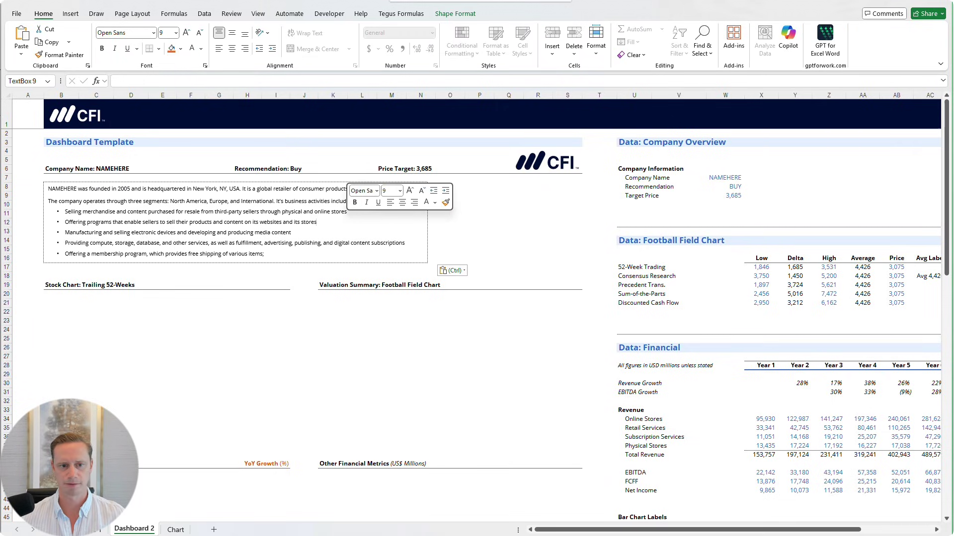
mouse_move(298, 182)
left_mouse_down()
mouse_move(421, 211)
mouse_move(340, 187)
mouse_move(292, 185)
left_mouse_up()
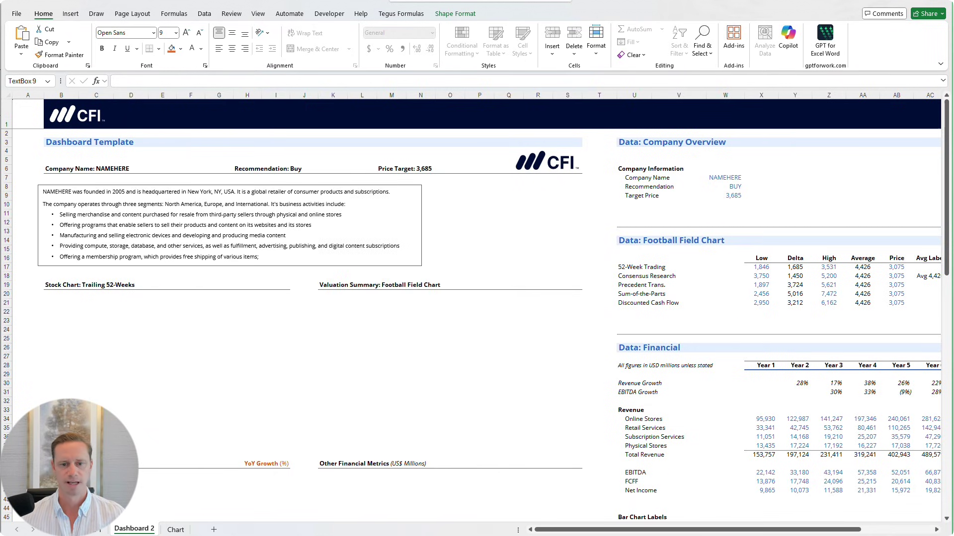
left_click(447, 188)
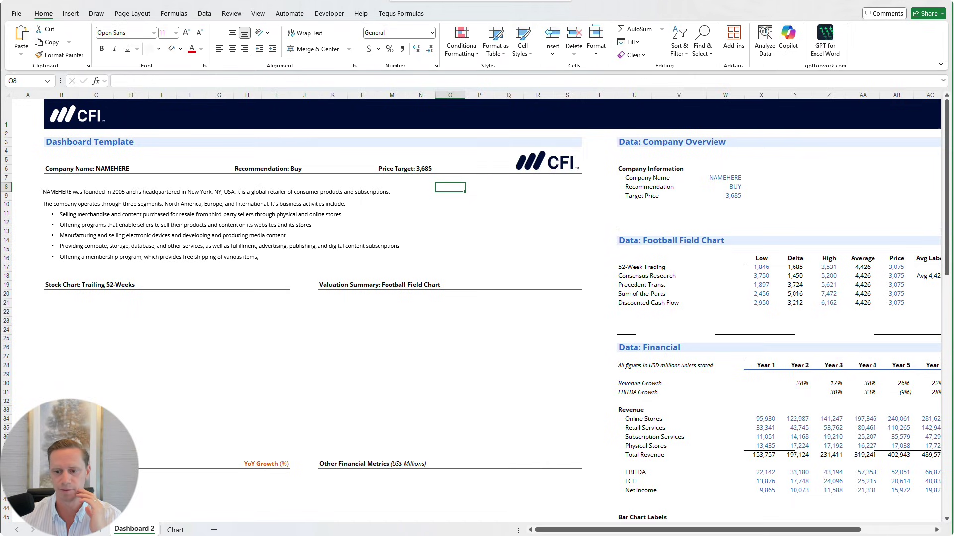
Insert a 2-D pie chart of the four Year 1 revenue segments in X34:X37
left_click_drag(761, 419, 761, 446)
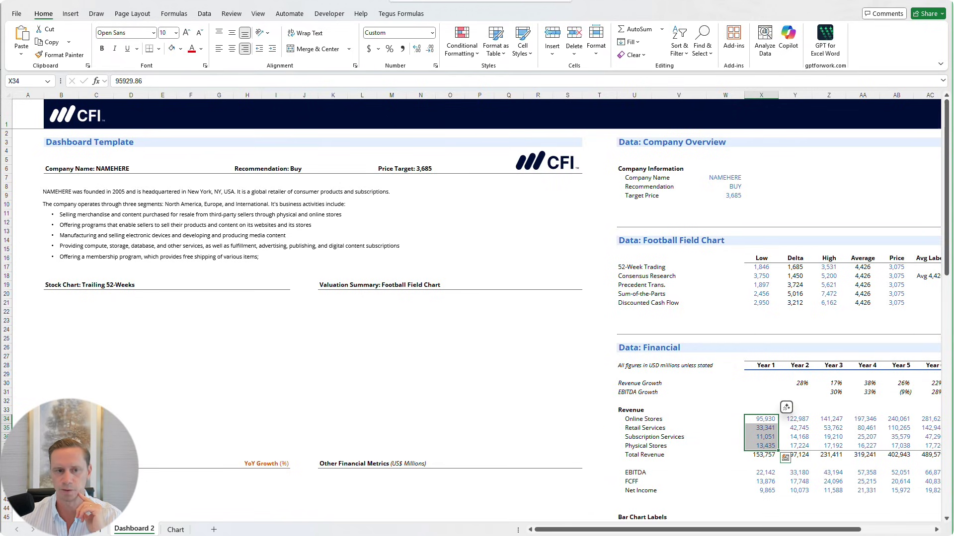
key("alt+n")
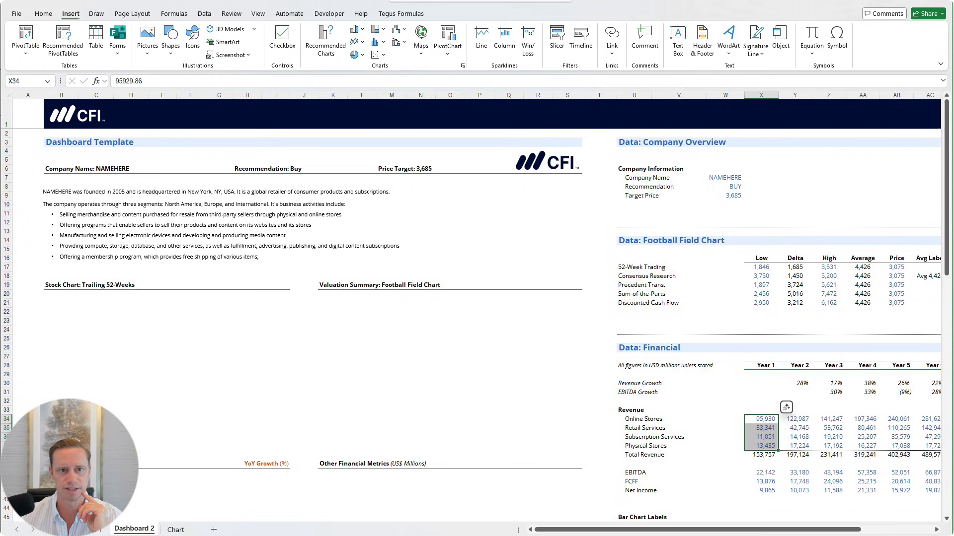
left_click(356, 54)
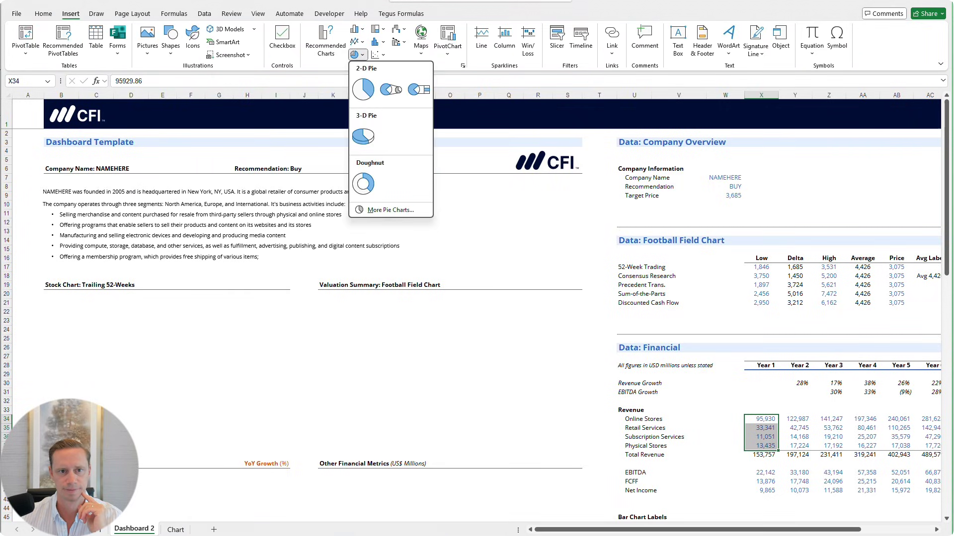
left_click(363, 89)
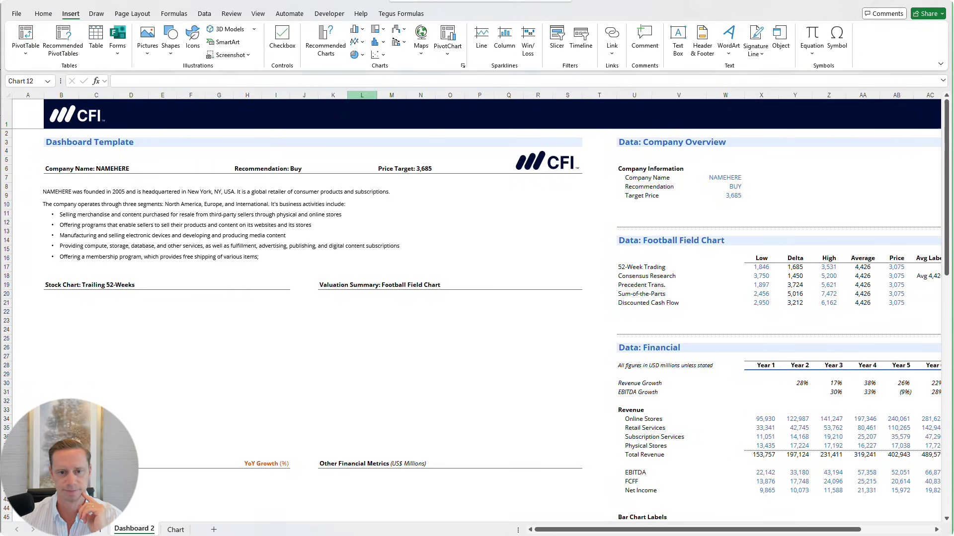
Move the pie chart beside the company overview text and resize it to fit between the header and the Valuation Summary section
left_click_drag(562, 273, 561, 190)
left_click_drag(368, 306, 391, 274)
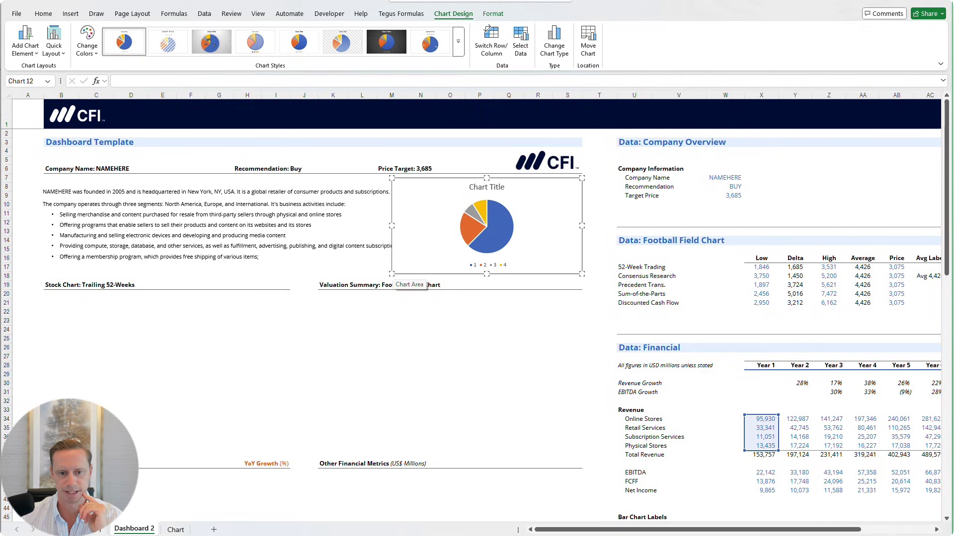
left_click_drag(391, 274, 406, 277)
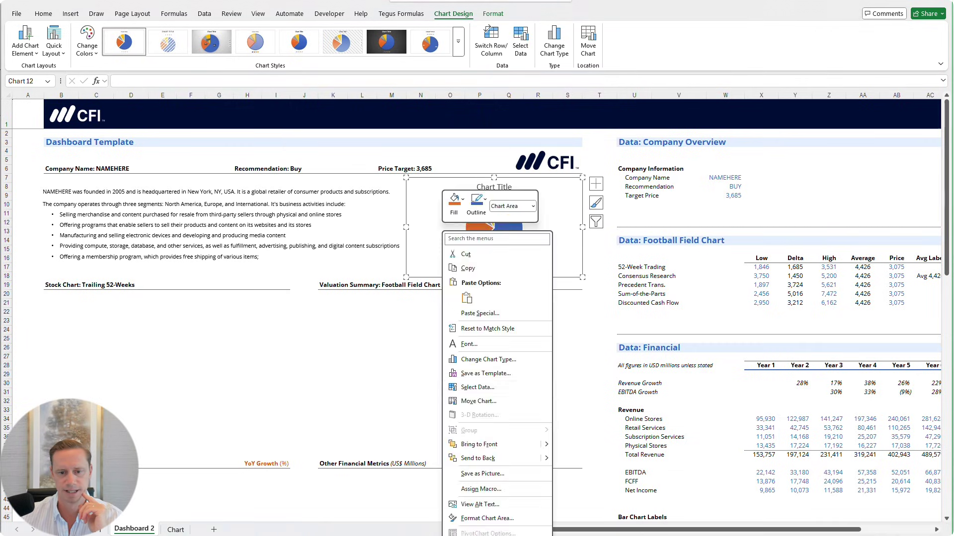
Format the pie chart area with no fill and no border line
right_click(442, 232)
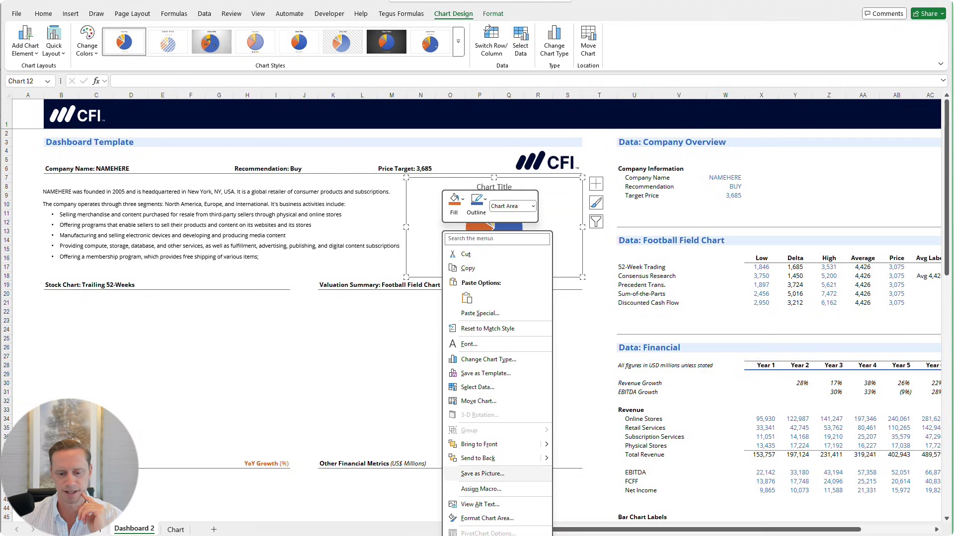
left_click(486, 518)
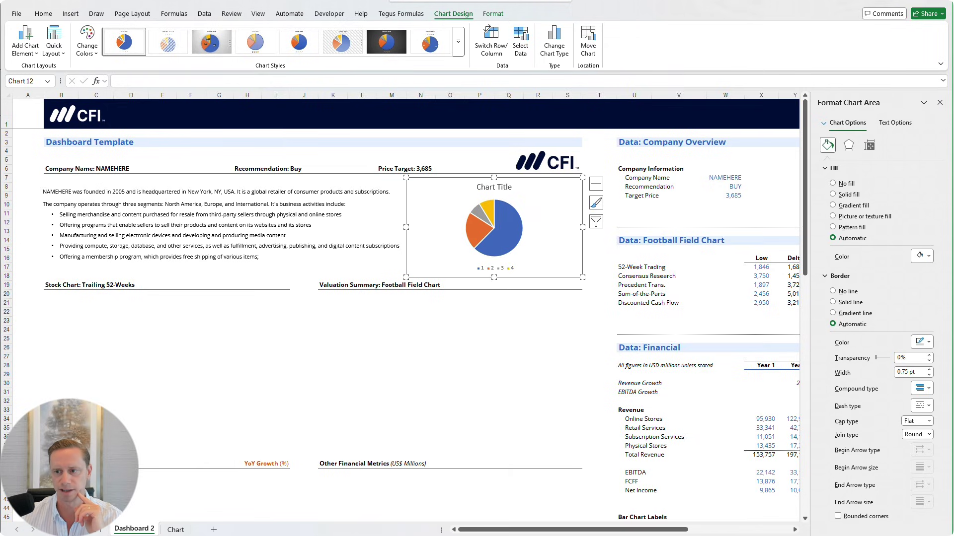
left_click(834, 183)
left_click(833, 270)
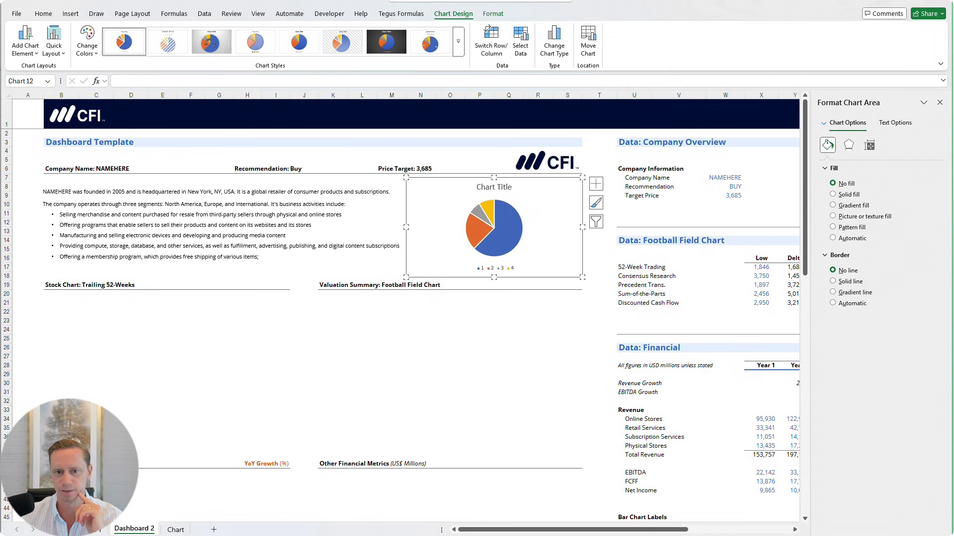
Fill the largest pie slice, Online Stores, with the recent blue color
left_click(503, 230)
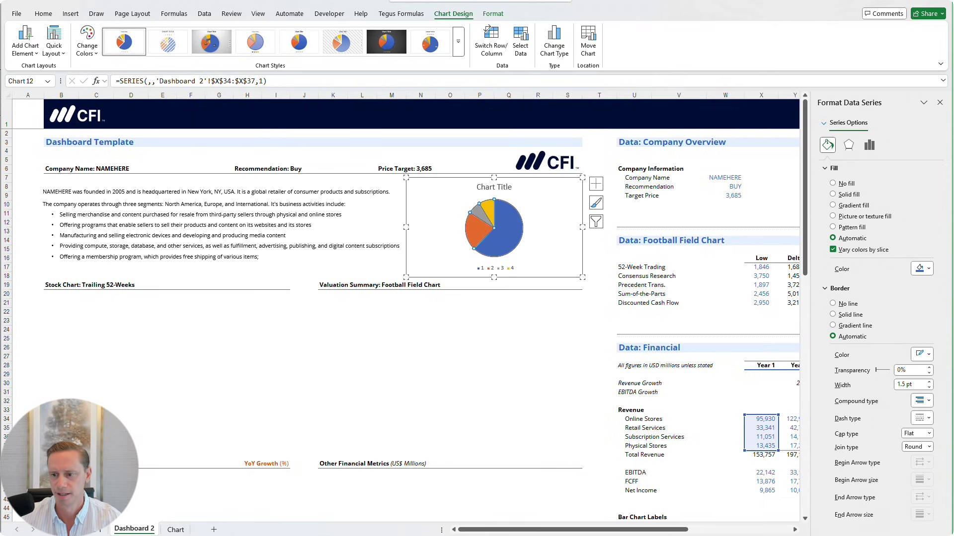
right_click(503, 229)
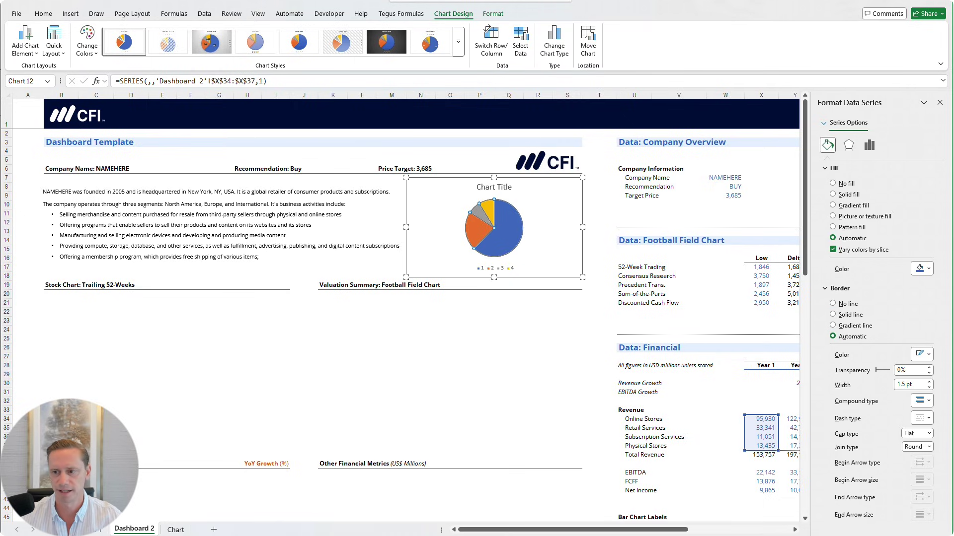
left_click(503, 230)
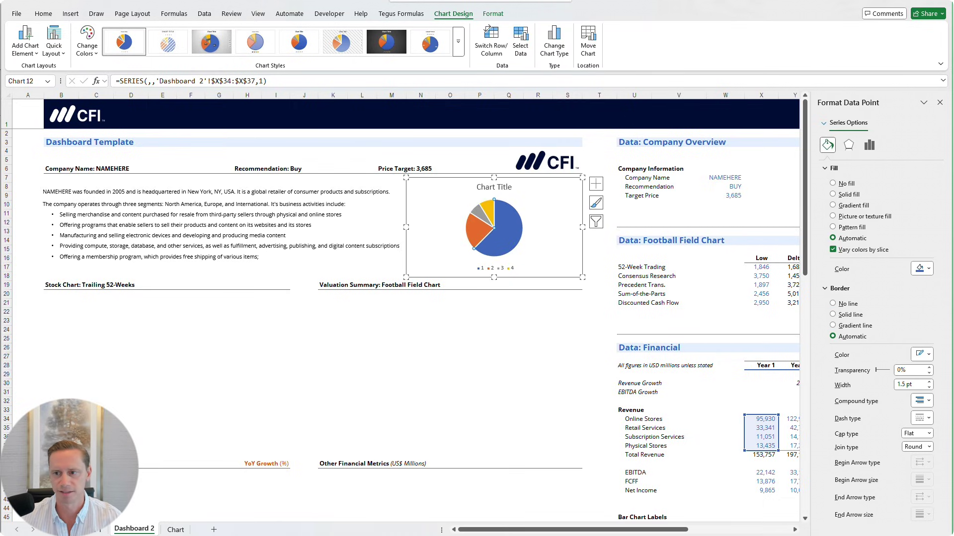
left_click(925, 269)
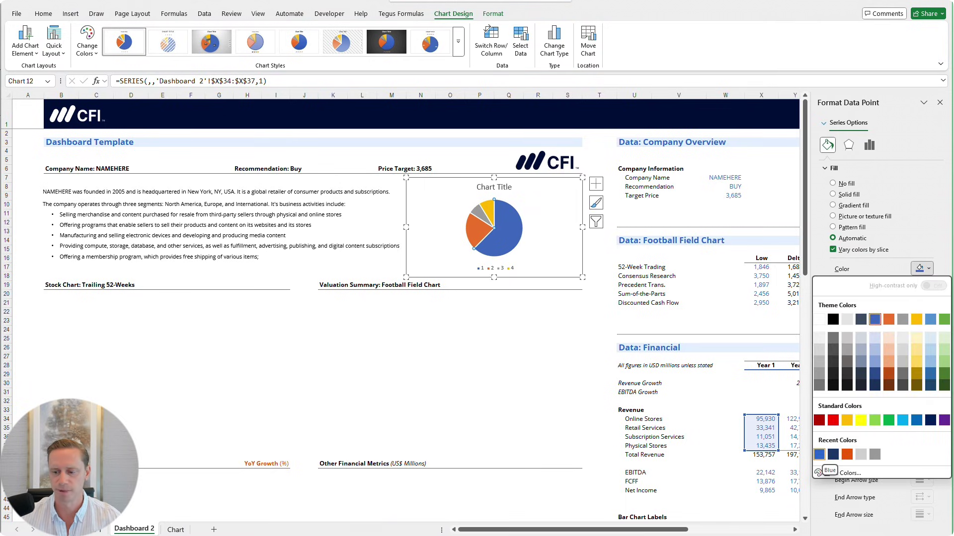
left_click(819, 455)
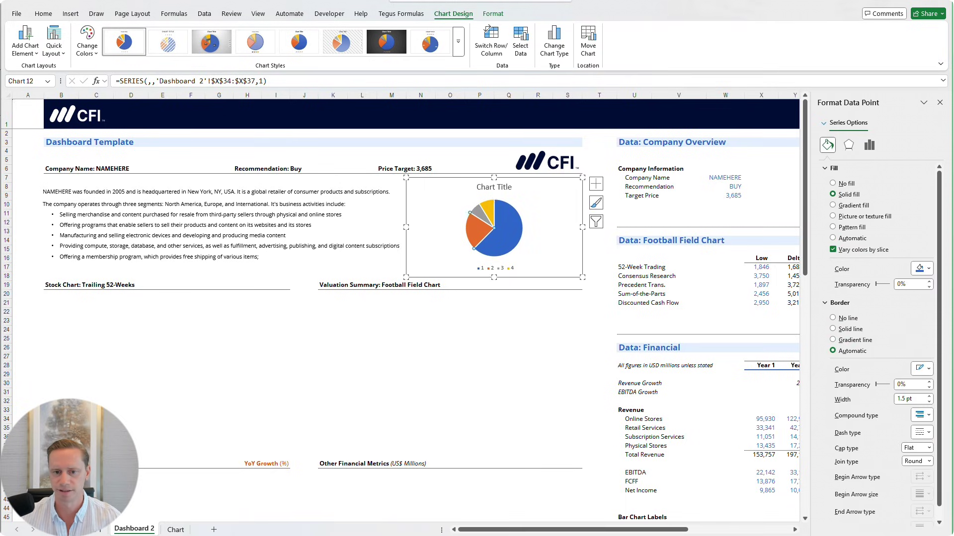
Fill the second pie slice with gray and the third slice with light gray from the recent colors
left_click(923, 269)
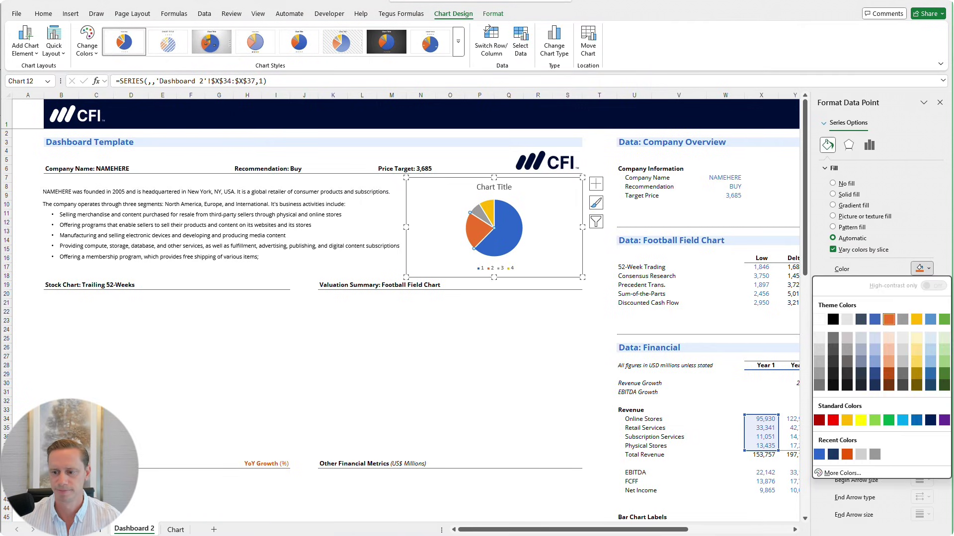
left_click(874, 454)
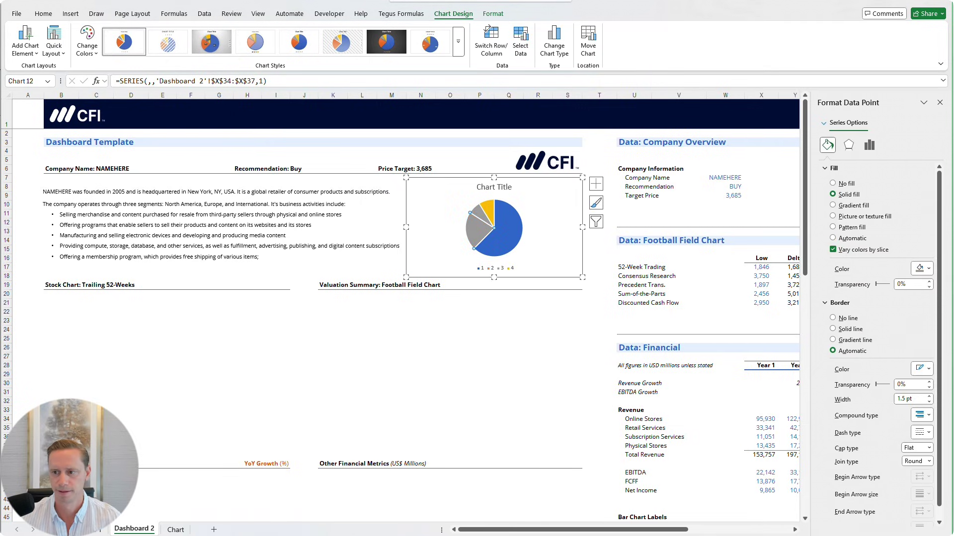
key("ctrl+z")
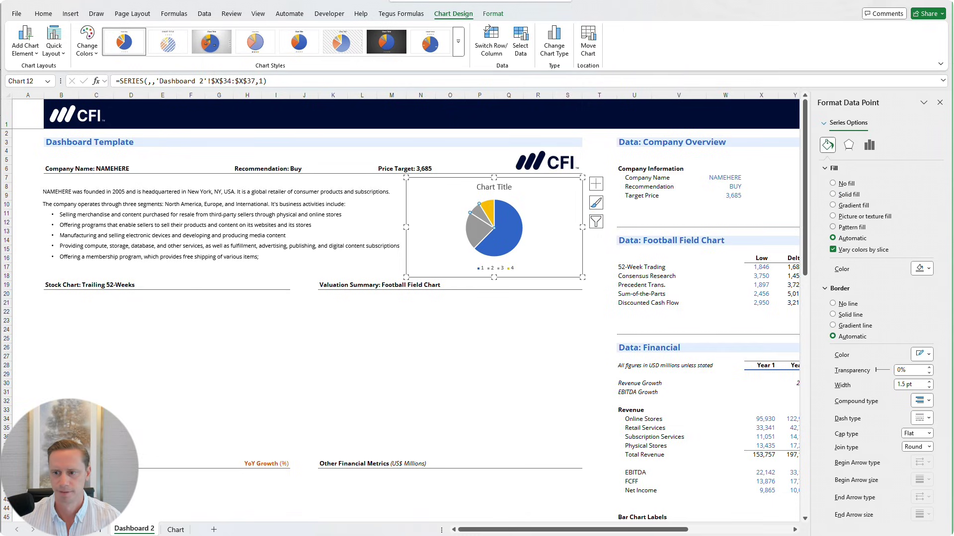
left_click(925, 269)
left_click(875, 454)
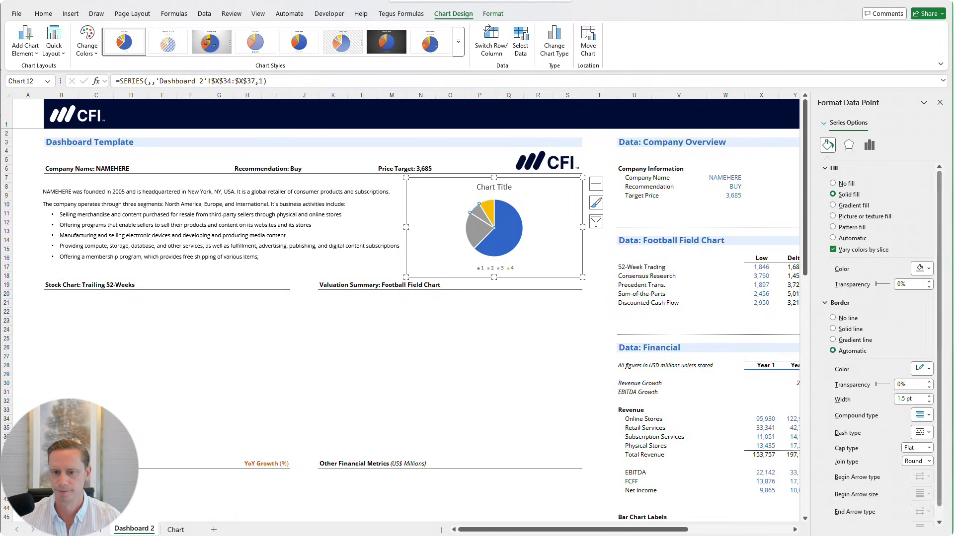
Fill the fourth pie slice with the recent orange color and deselect the chart
left_click(488, 212)
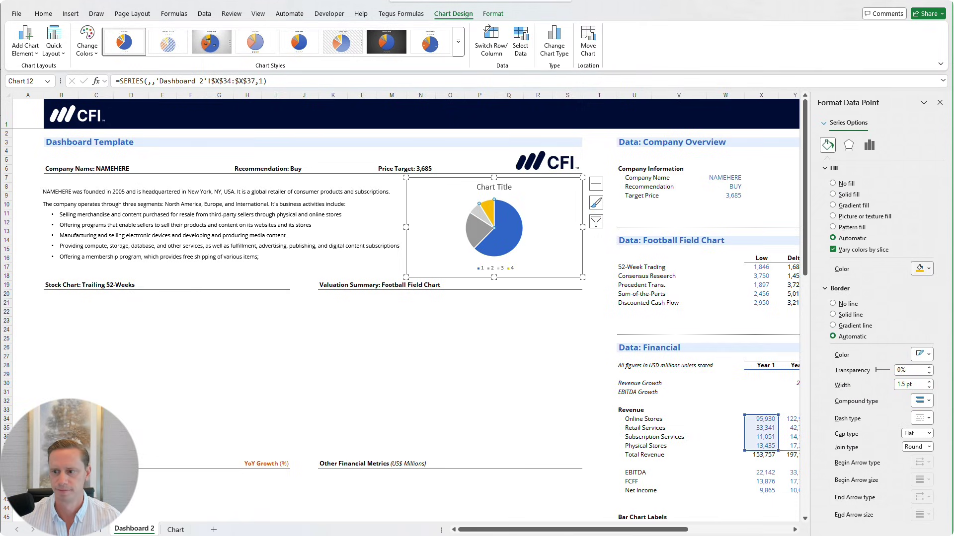
left_click(924, 269)
left_click(874, 455)
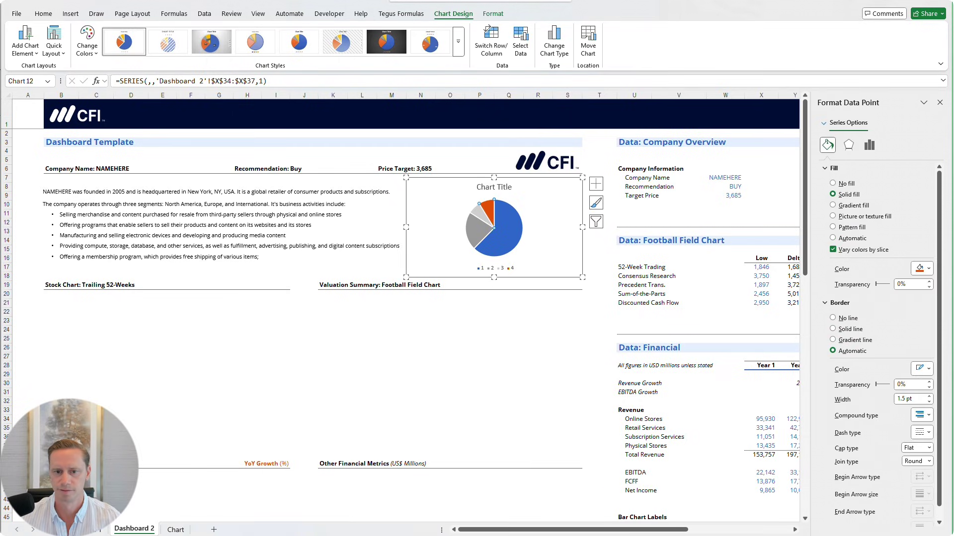
left_click(507, 321)
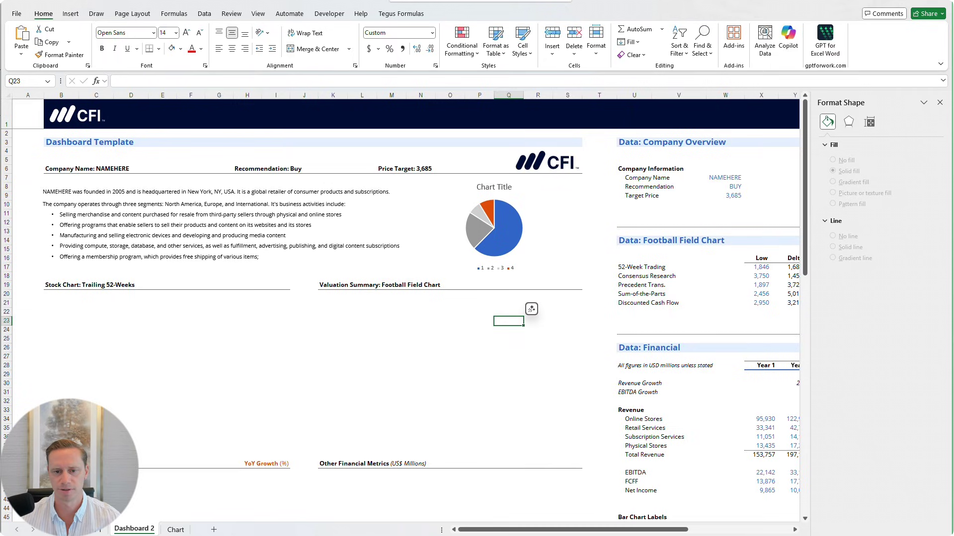
Delete the pie chart's default title and shift the chart slightly down and to the right
left_click(494, 187)
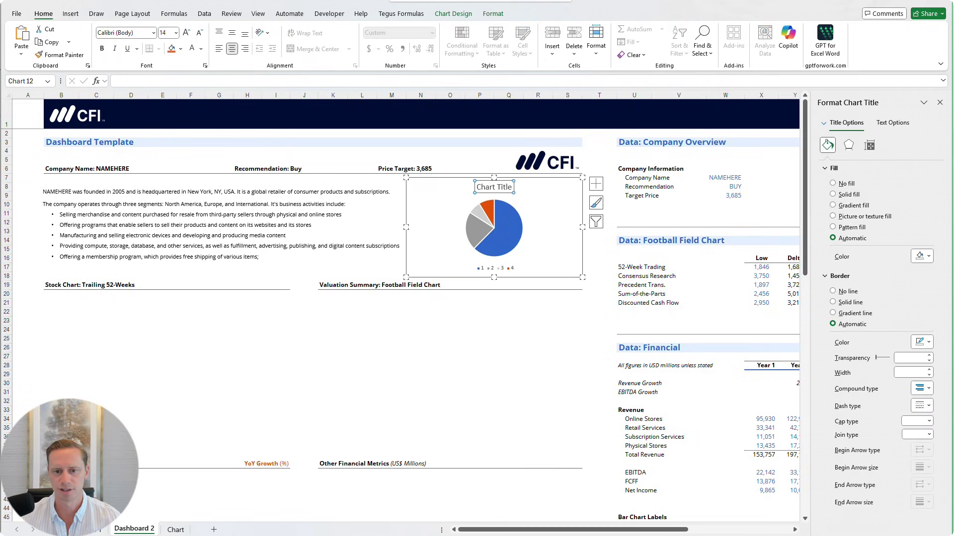
key("Delete")
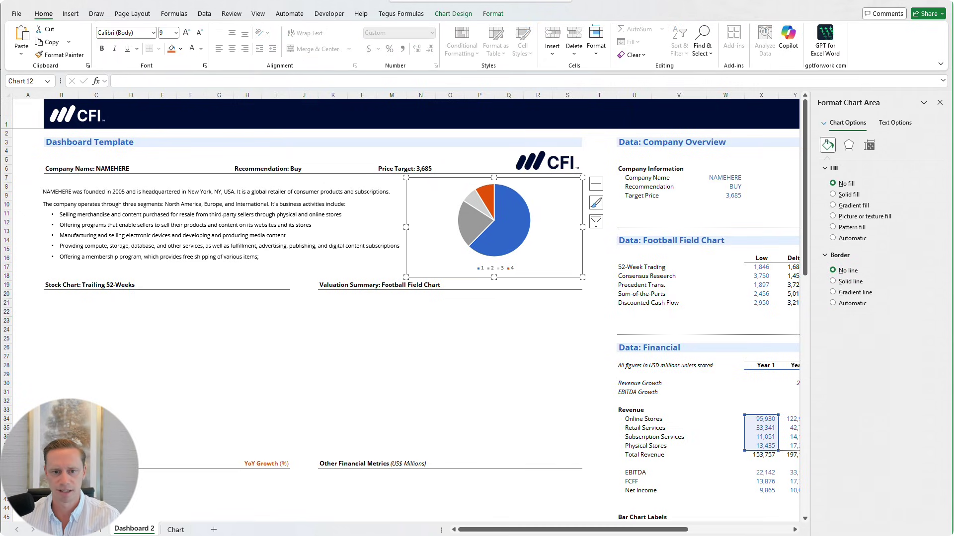
left_click(480, 321)
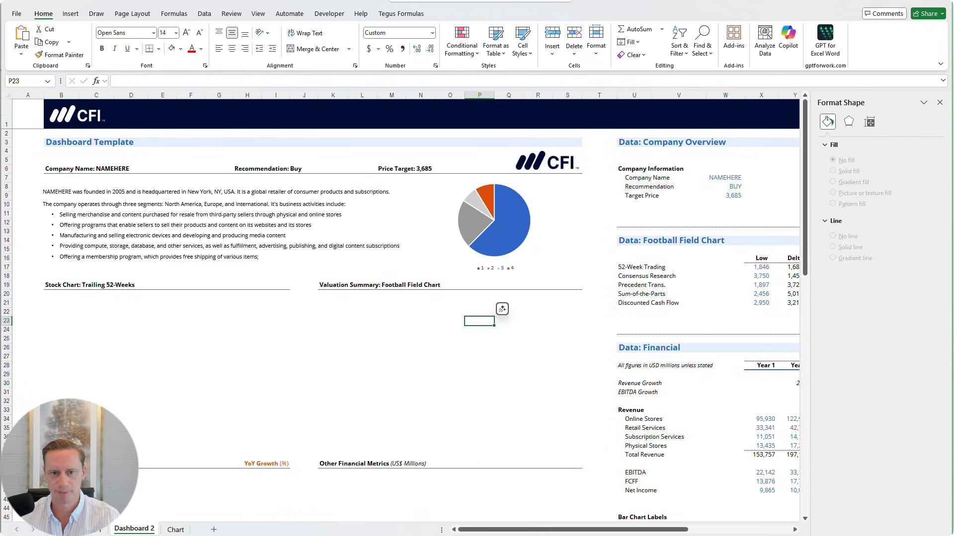
left_click(551, 238)
left_click_drag(551, 239, 559, 244)
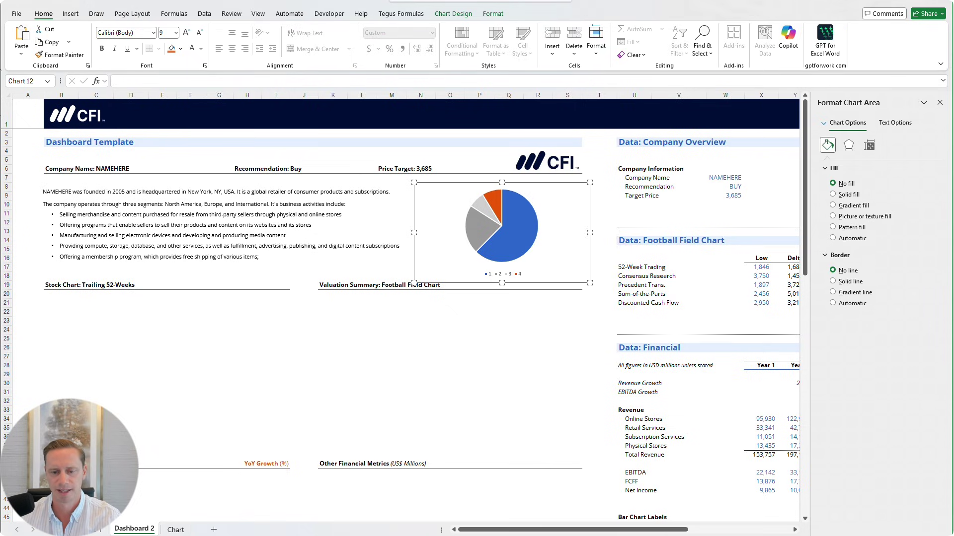
right_click(534, 259)
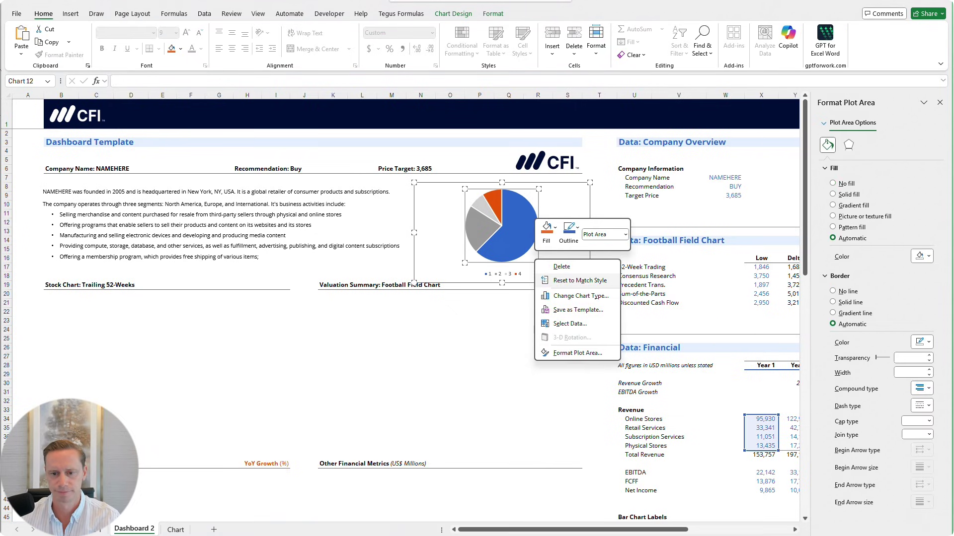
key("Escape")
key("Escape")
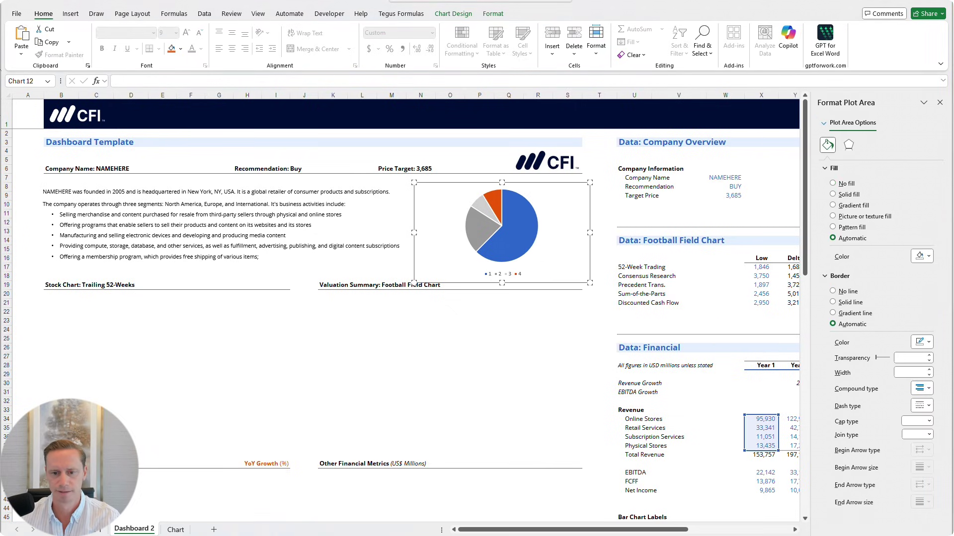
right_click(555, 240)
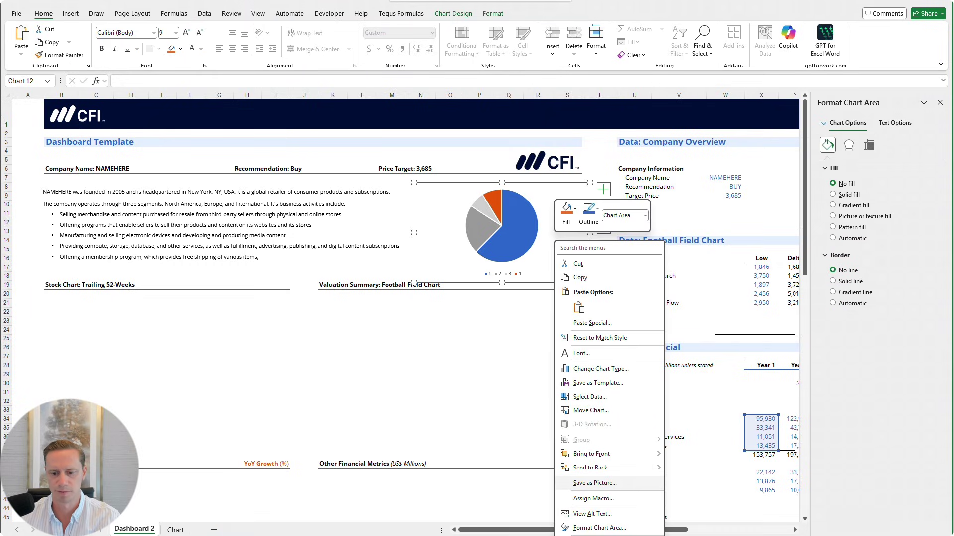
left_click(599, 528)
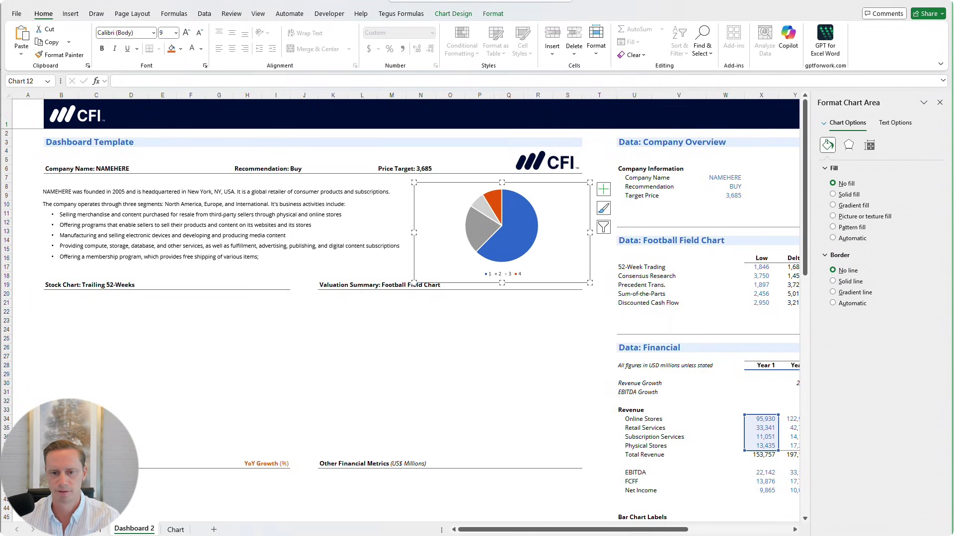
Edit the pie chart's data source so the category labels come from the segment names in U34:U37
right_click(549, 240)
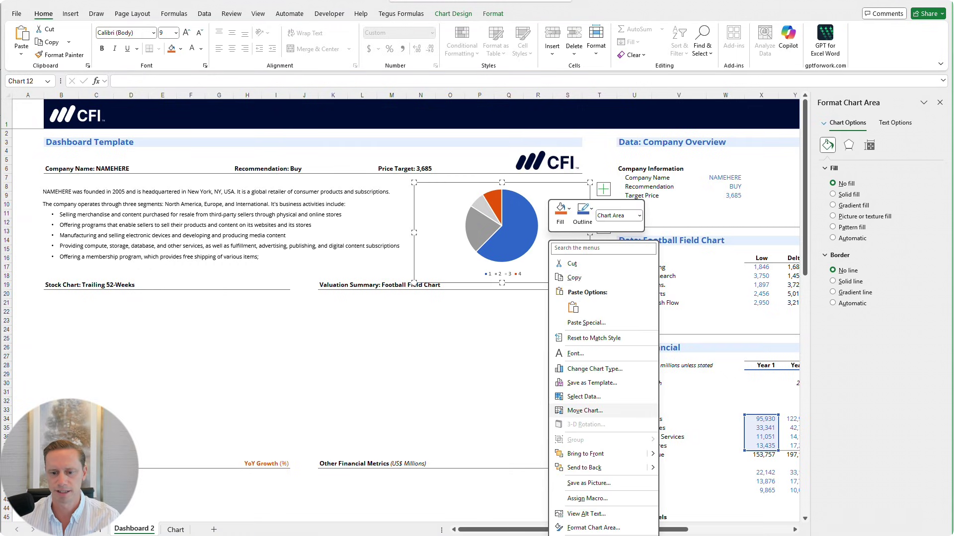
left_click(584, 397)
left_click_drag(582, 264, 618, 153)
left_click(647, 226)
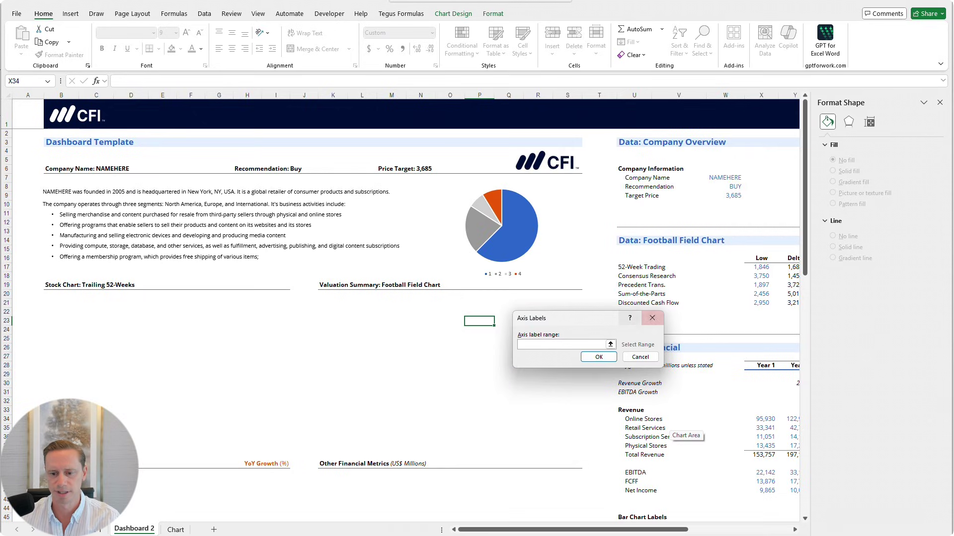
left_click_drag(643, 420, 645, 445)
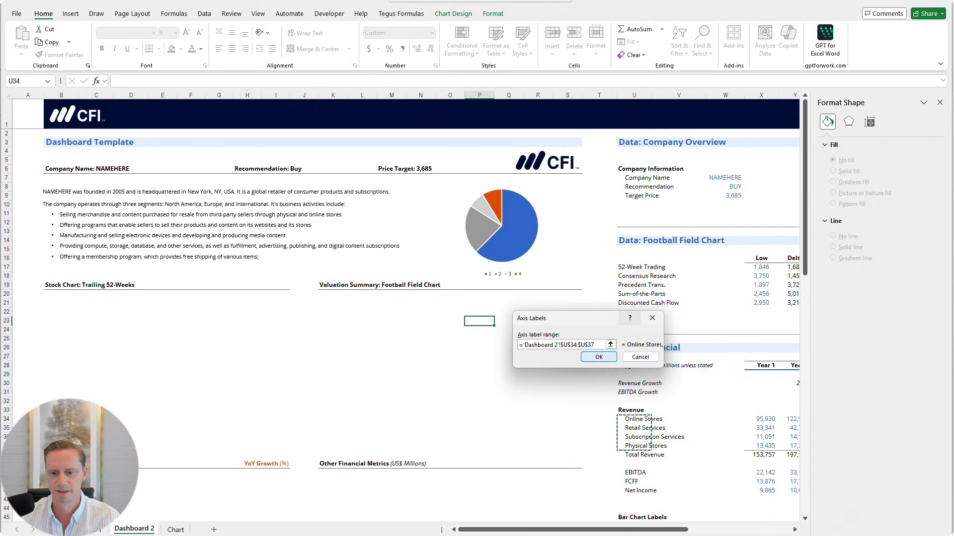
left_click(599, 357)
left_click(706, 301)
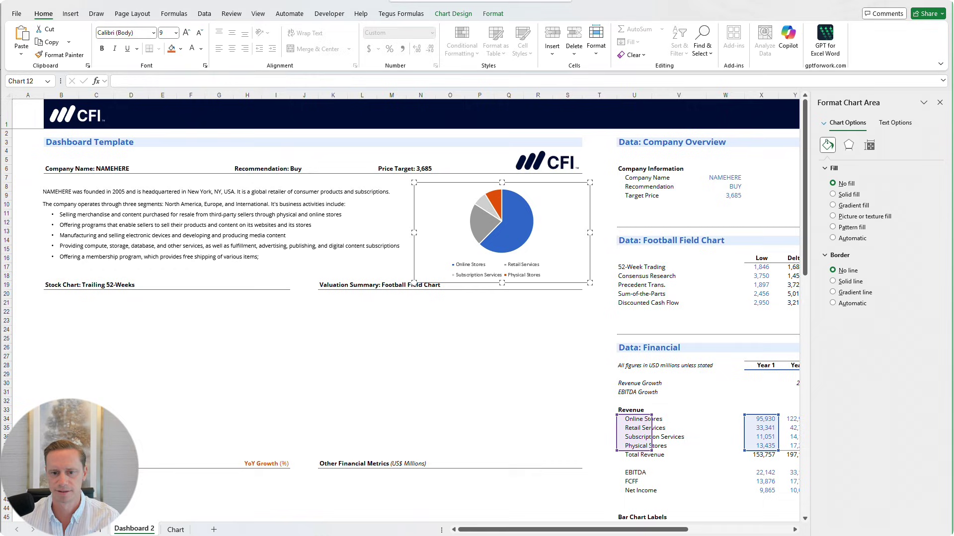
Widen the legend slightly beneath the pie and deselect the chart
left_click(501, 271)
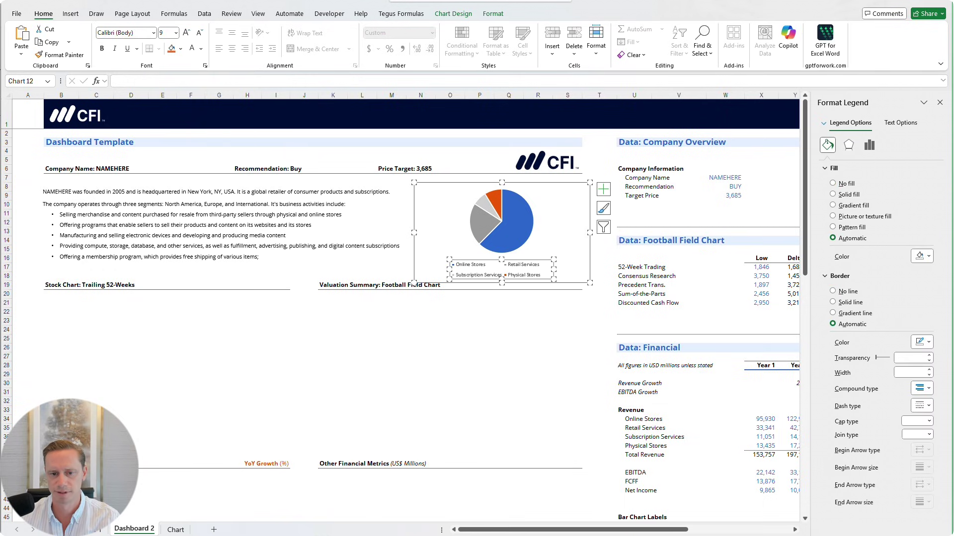
left_click_drag(449, 270, 500, 270)
left_click(502, 229)
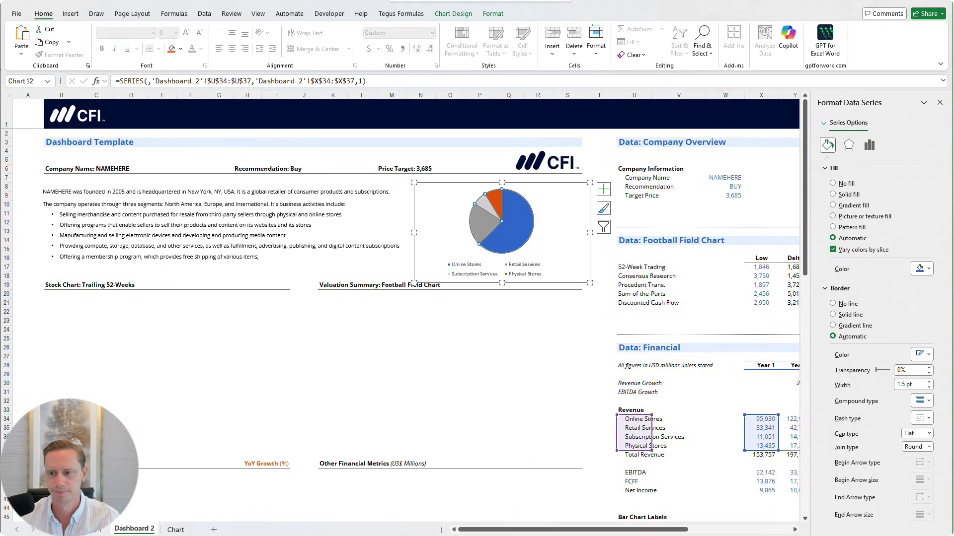
left_click(567, 338)
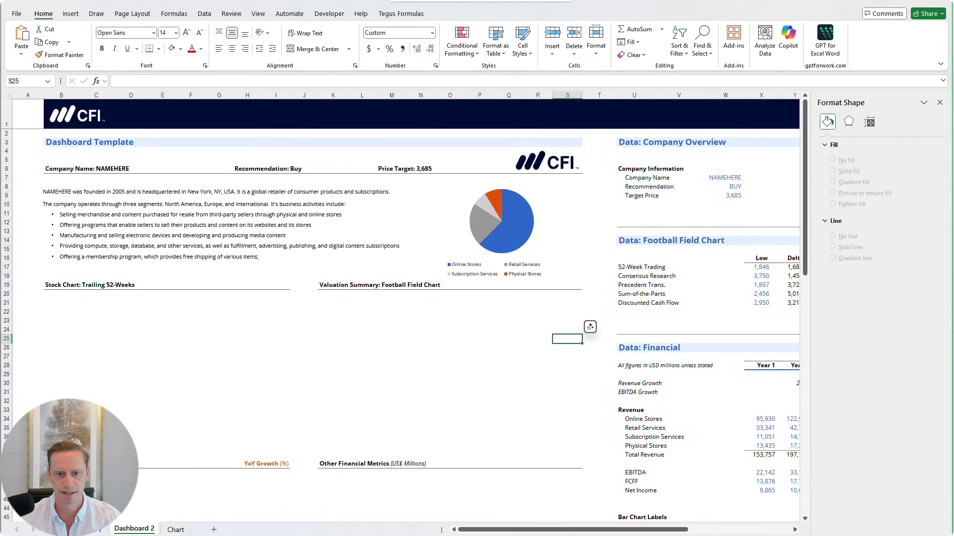
Add a chart title to the pie chart using the Above Chart placement
left_click(531, 249)
left_click(557, 229)
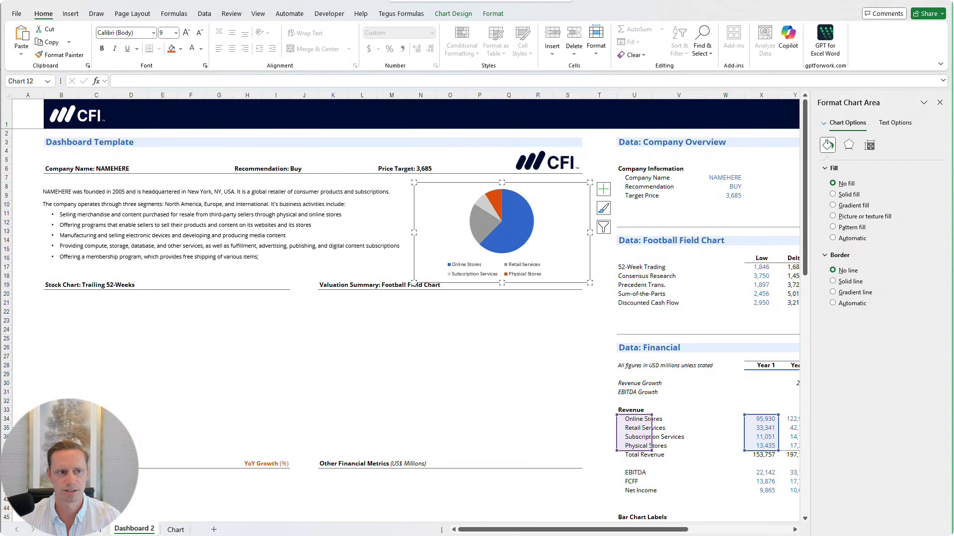
right_click(559, 197)
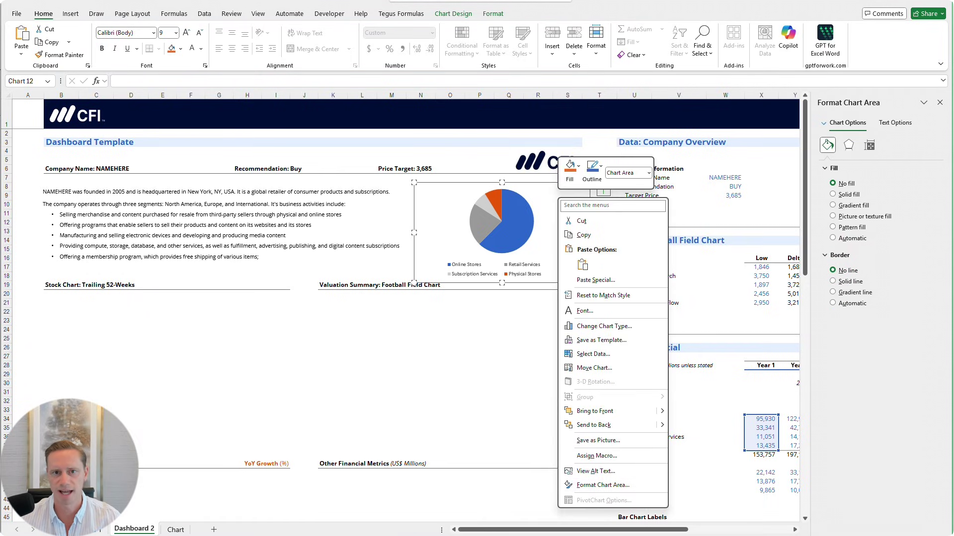
key("Escape")
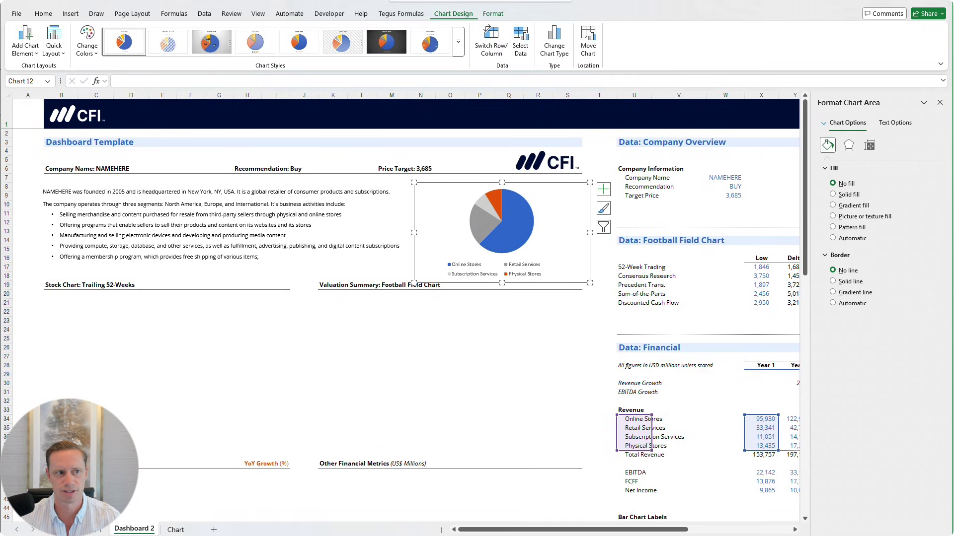
left_click(25, 42)
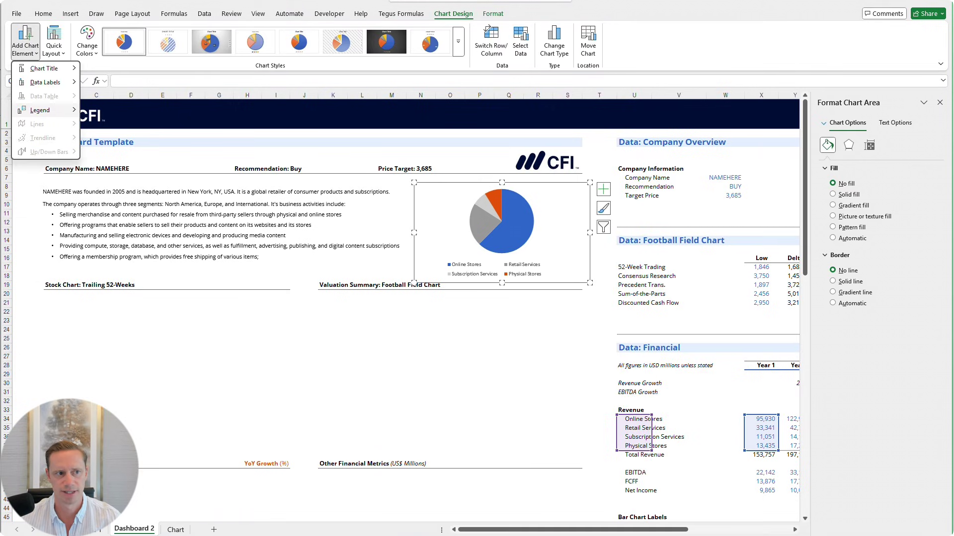
mouse_move(42, 111)
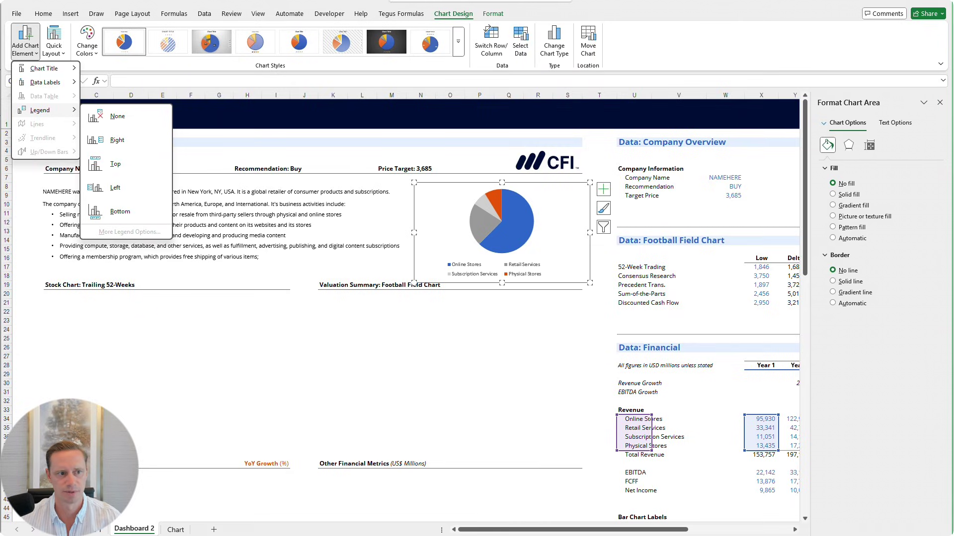
mouse_move(44, 69)
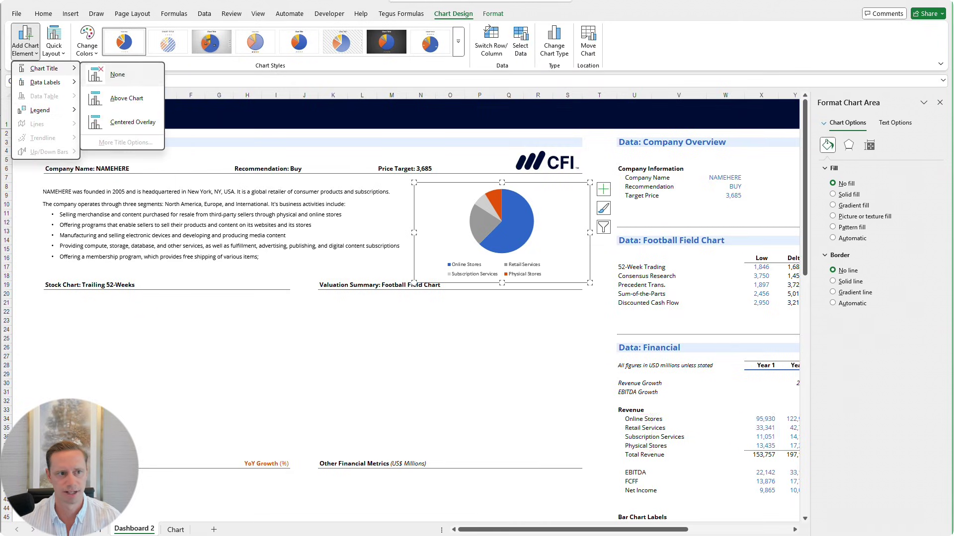
left_click(127, 98)
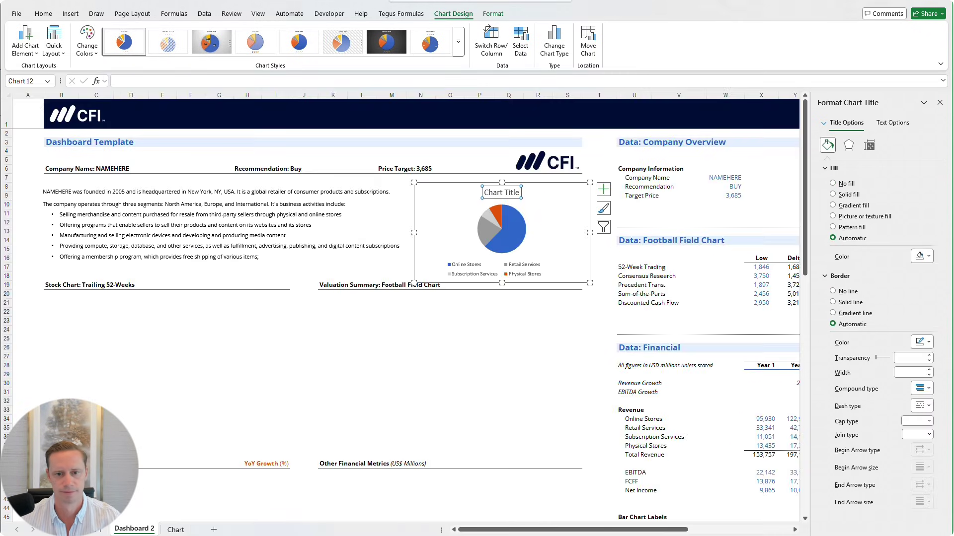
Replace the pie chart's placeholder title text with "Revenue by Segement"
left_click_drag(484, 193, 552, 194)
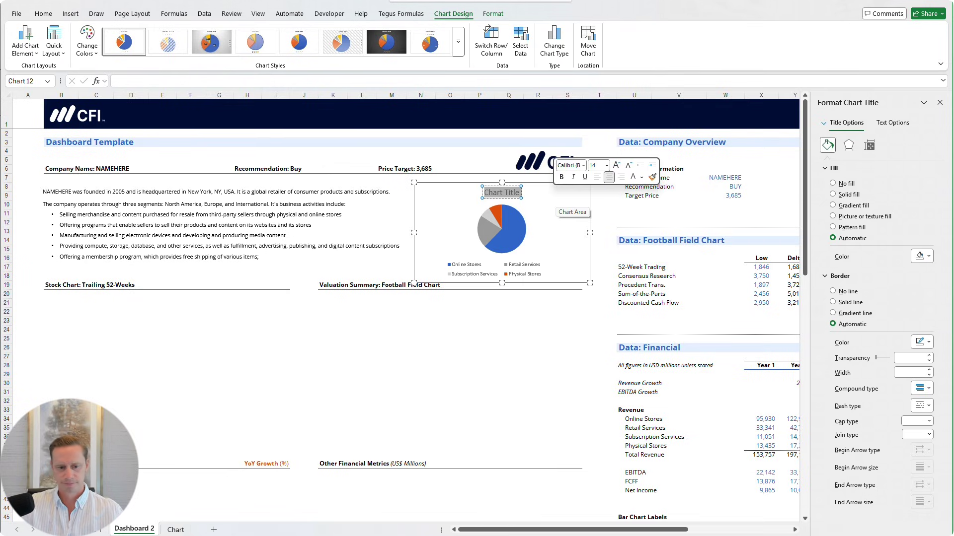
type("Revenu")
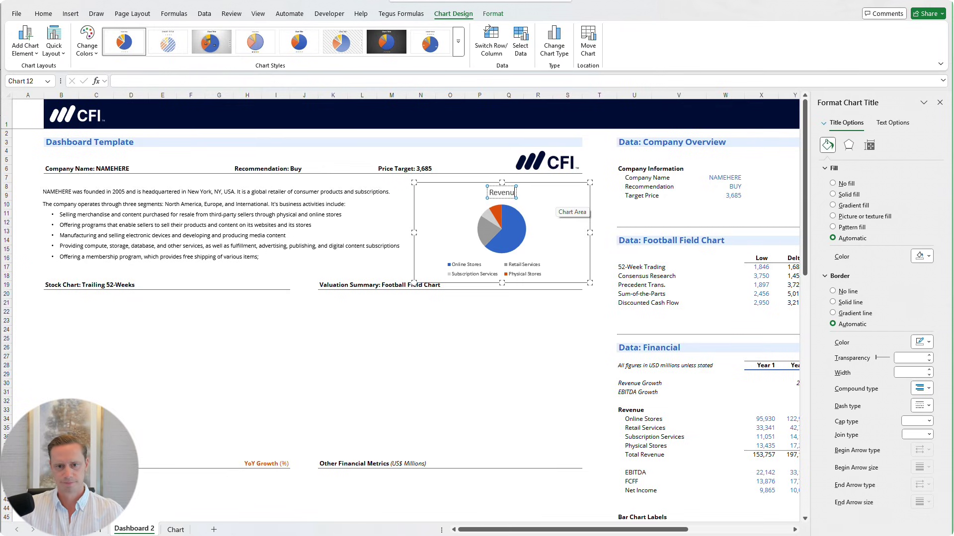
type("e B")
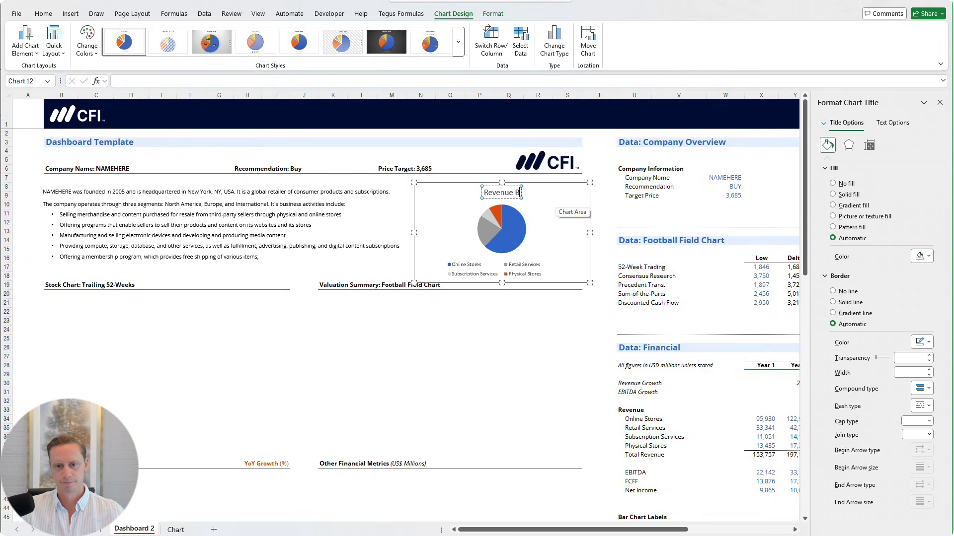
type("y Segemne")
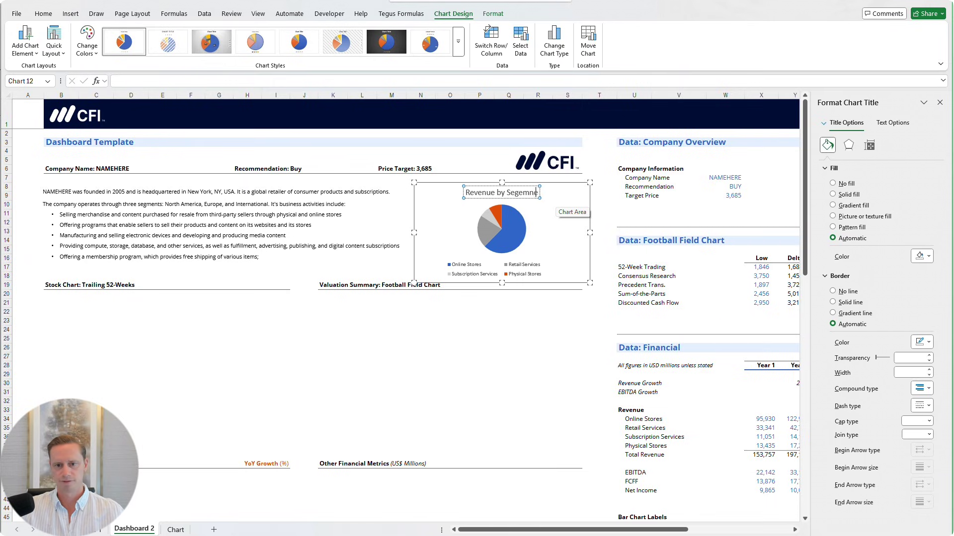
key("BackSpace")
key("BackSpace")
type("ent")
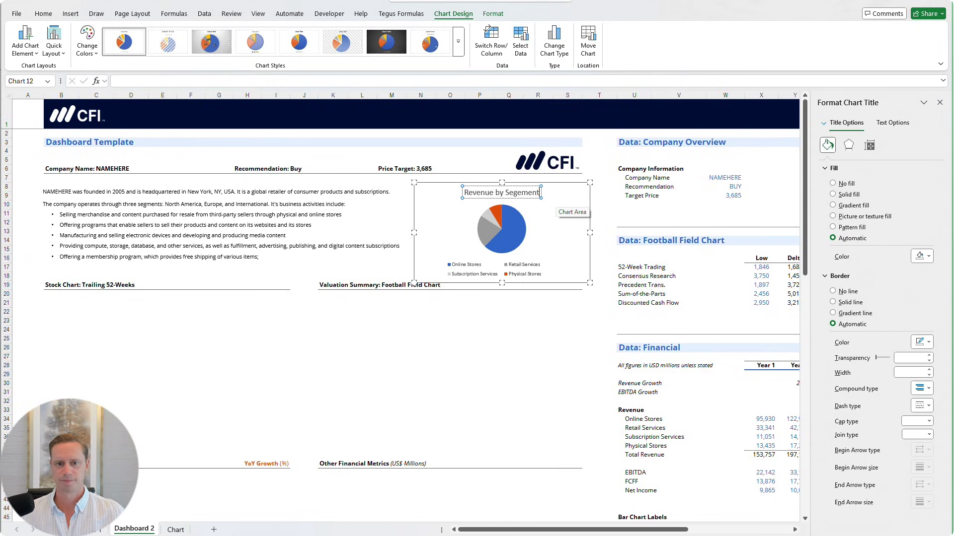
key("Escape")
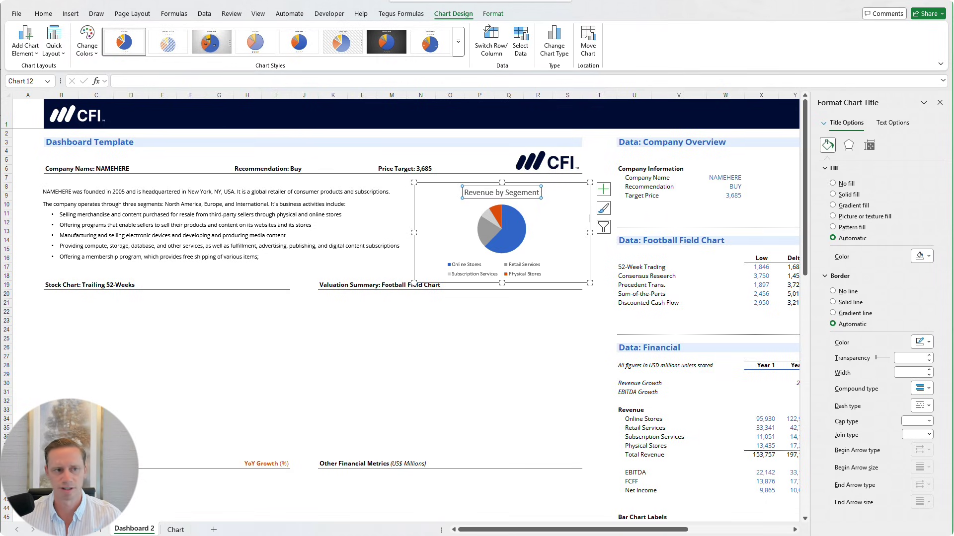
Format the pie chart's title with black text at font size 12
left_click(44, 14)
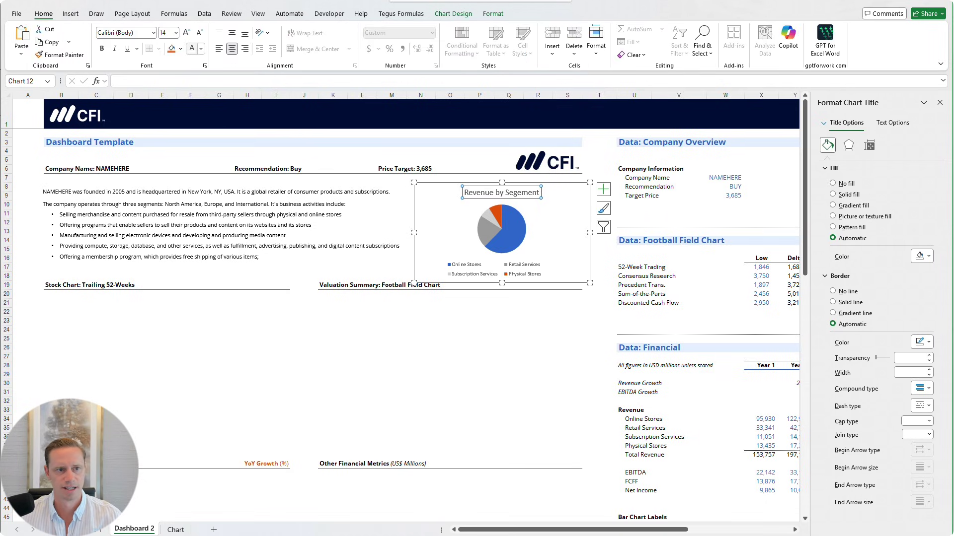
left_click(201, 48)
left_click(219, 84)
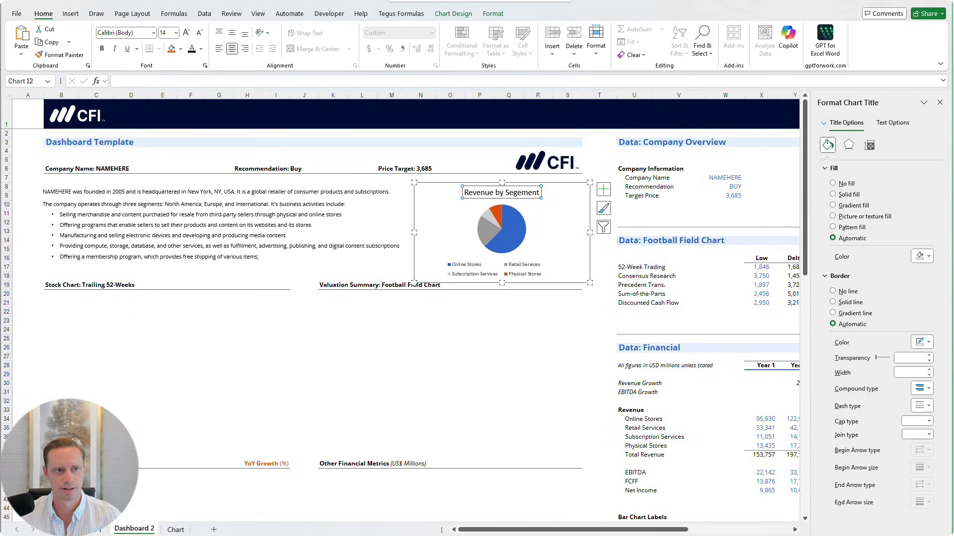
left_click(166, 32)
type("12")
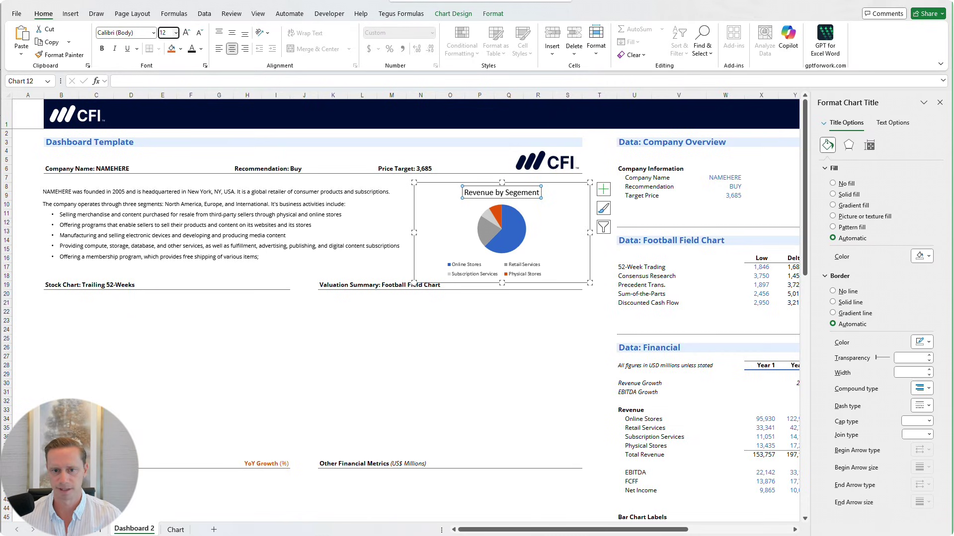
key("Return")
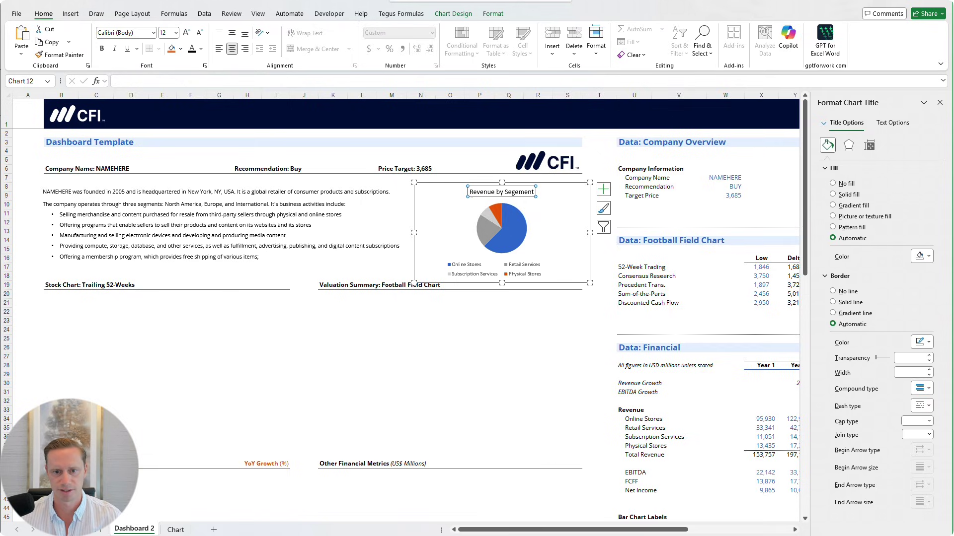
key("Escape")
Enlarge the pie's plot area, center it above the legend, and move the chart title up slightly
left_click(522, 208)
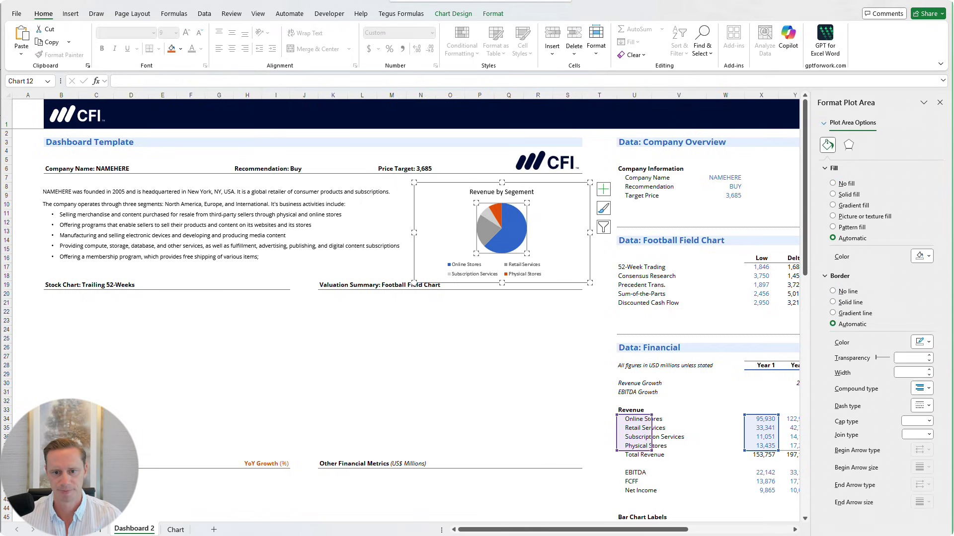
left_click_drag(527, 254, 541, 268)
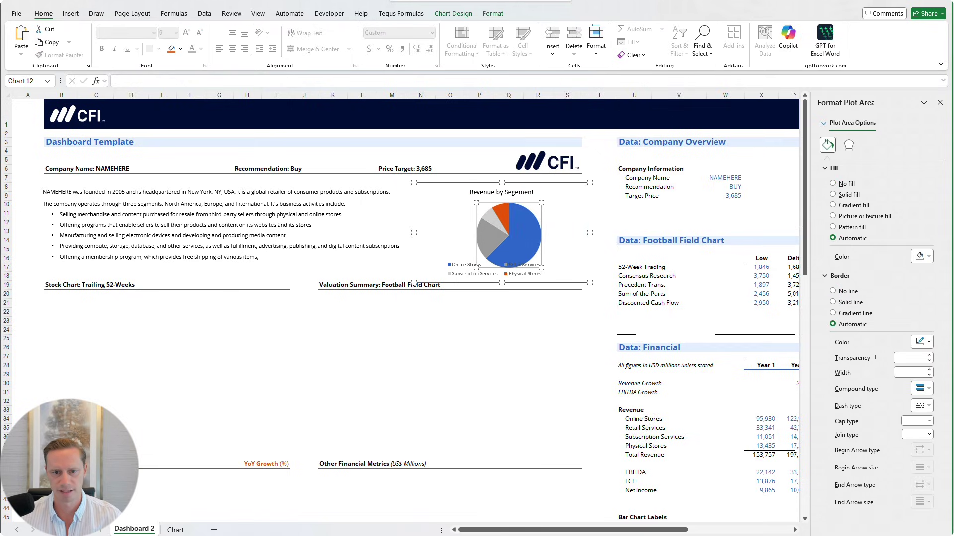
left_click_drag(535, 208, 500, 182)
left_click(502, 192)
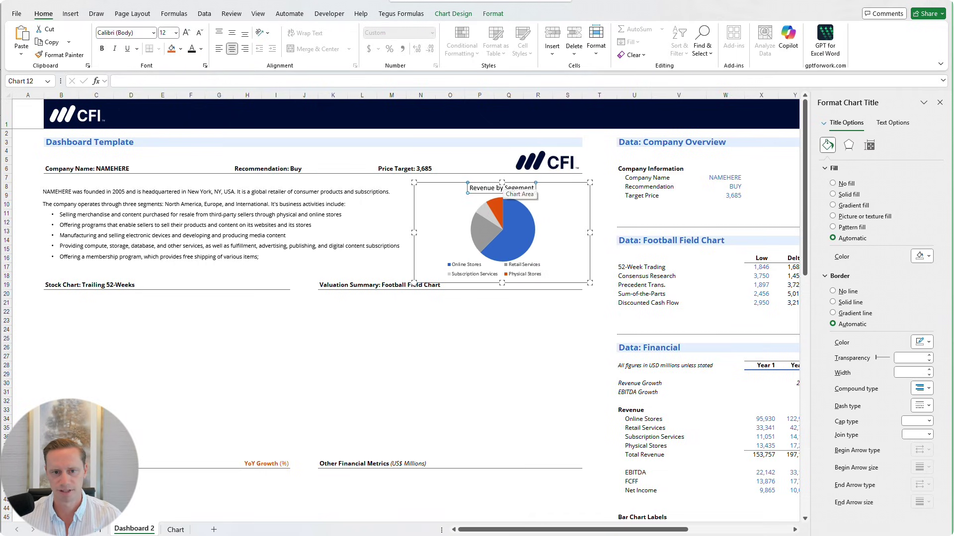
Make the pie chart frame slightly taller at its upper edge and narrower at its right edge, and adjust its legend's placement
left_click_drag(414, 183, 414, 177)
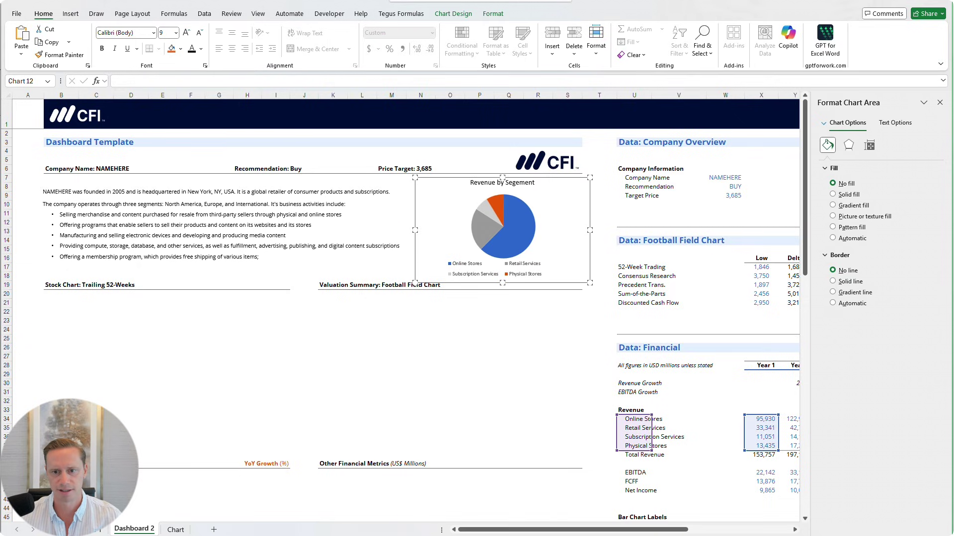
left_click_drag(589, 230, 577, 230)
left_click(633, 240)
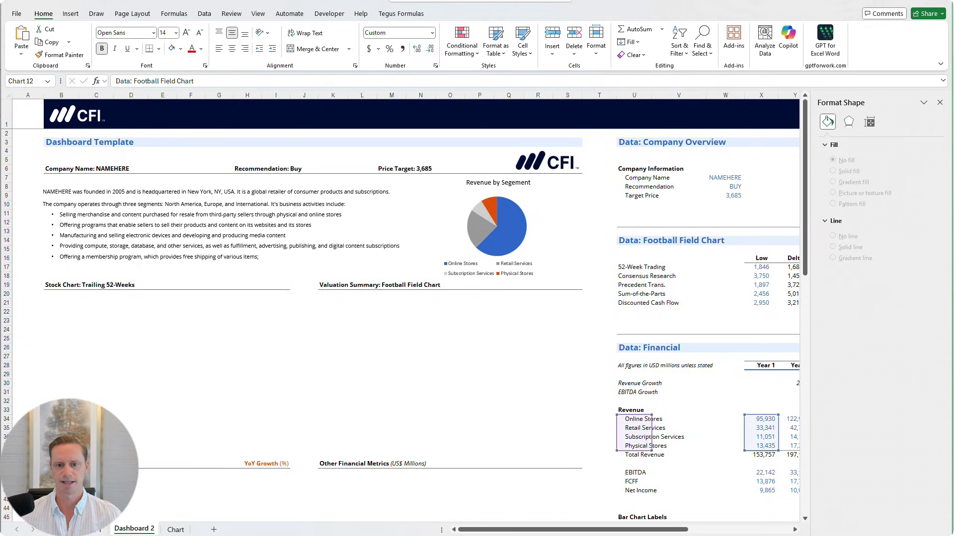
left_click(496, 273)
left_click(538, 329)
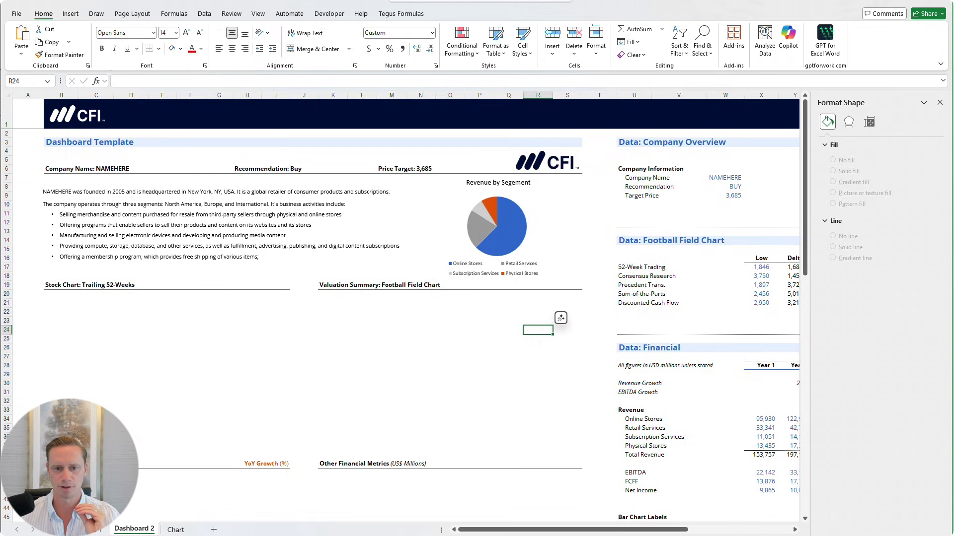
Examine the dashboard's empty stock chart area and the trailing 52-week chart on the Chart sheet, and close the formatting pane
key("alt+Tab")
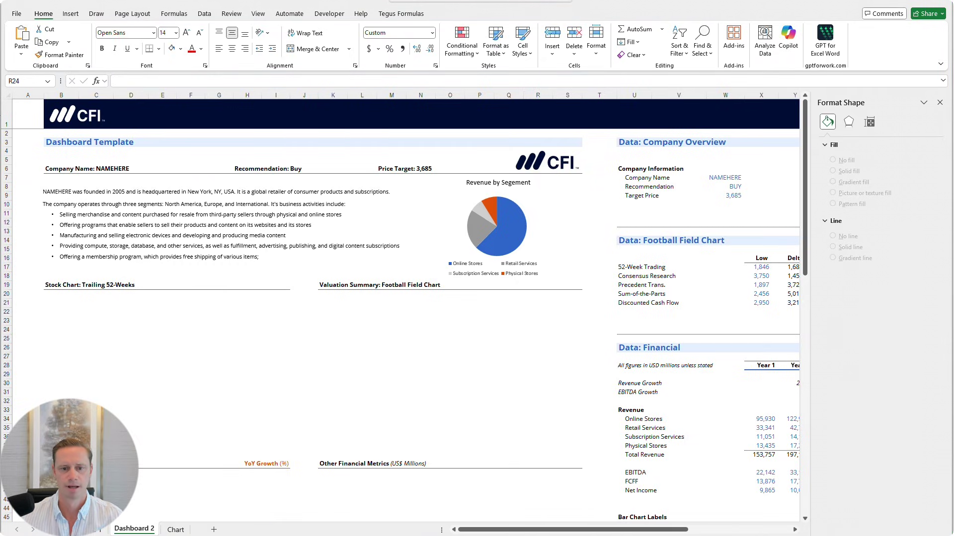
key("alt+Tab")
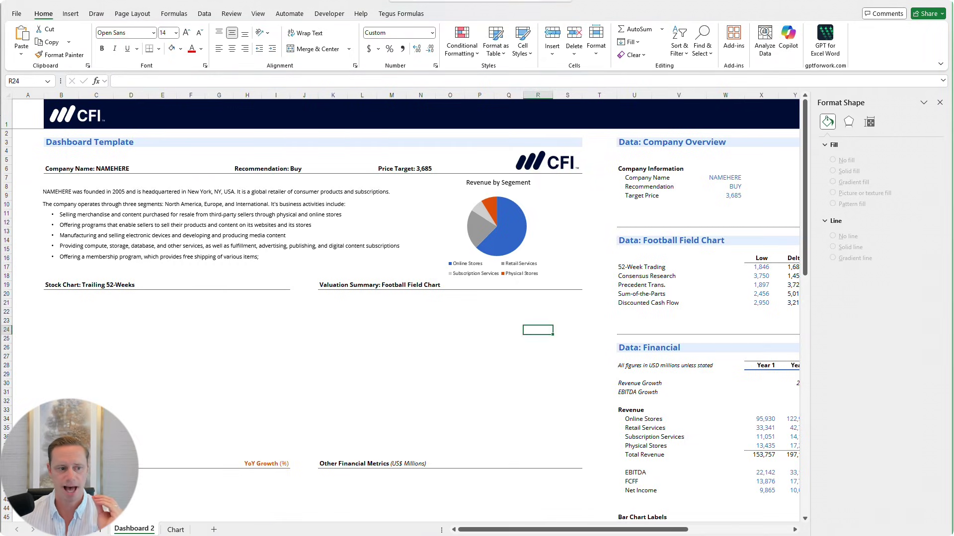
left_click_drag(62, 303, 289, 448)
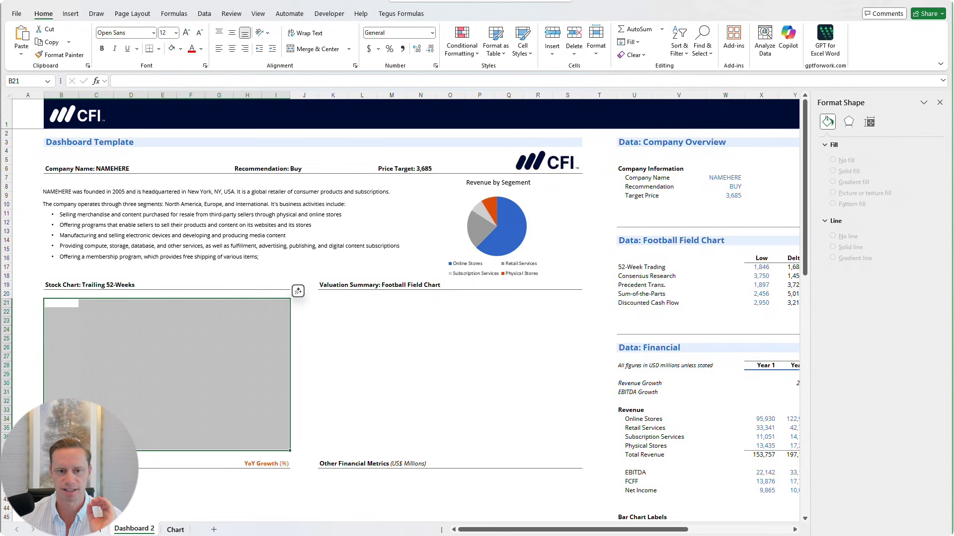
key("ctrl+Page_Down")
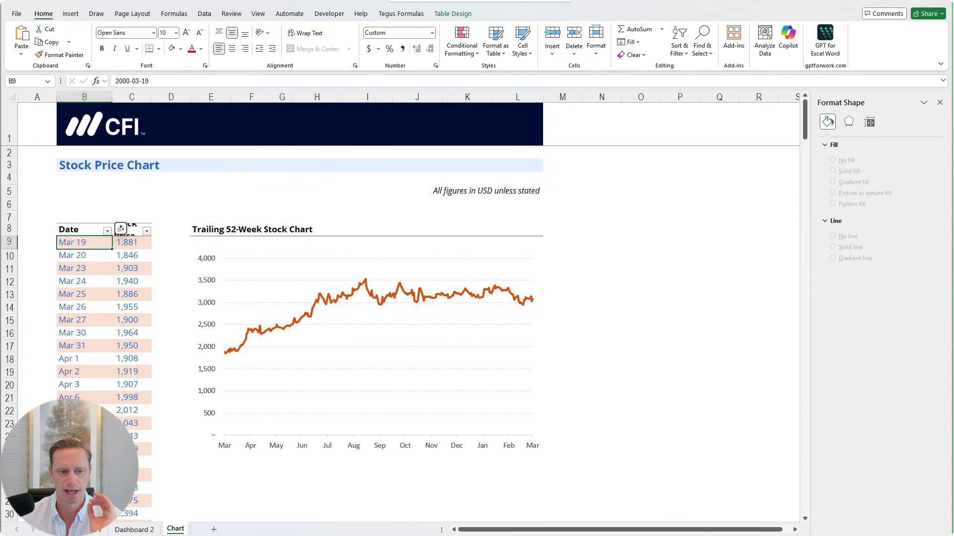
double_click(207, 346)
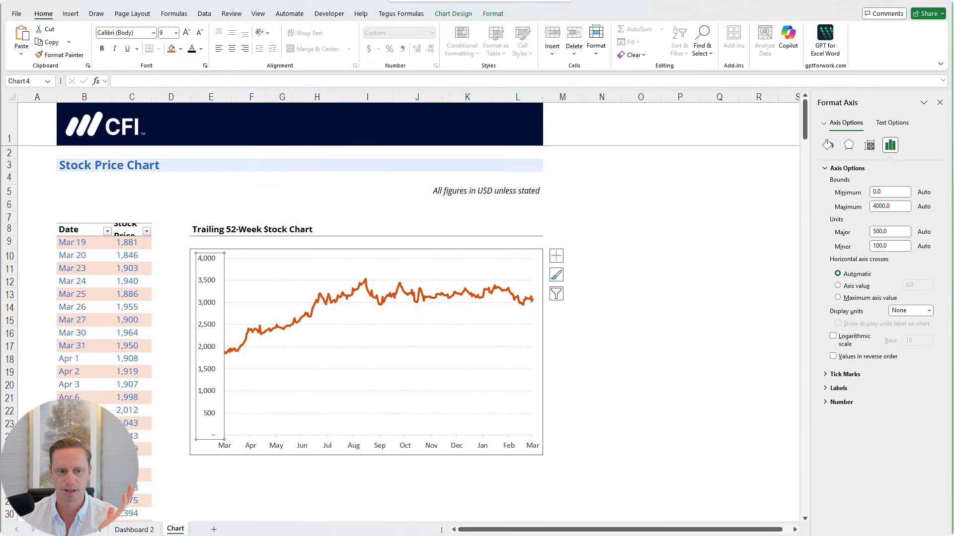
left_click(251, 217)
key("ctrl+Page_Up")
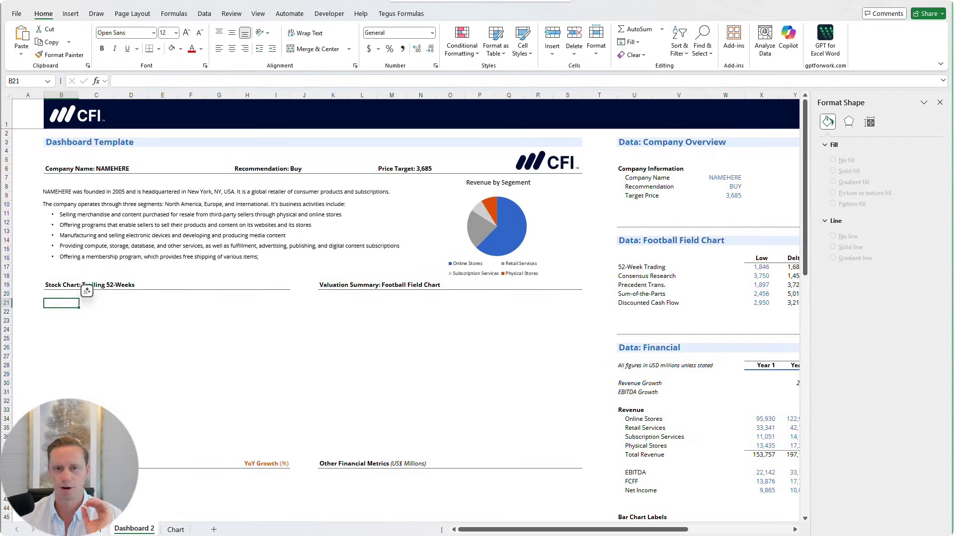
left_click(939, 103)
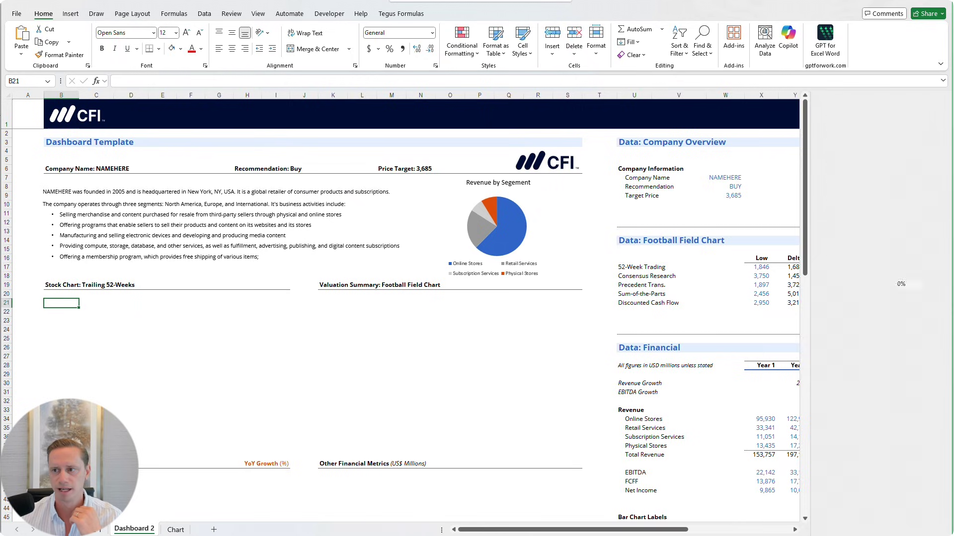
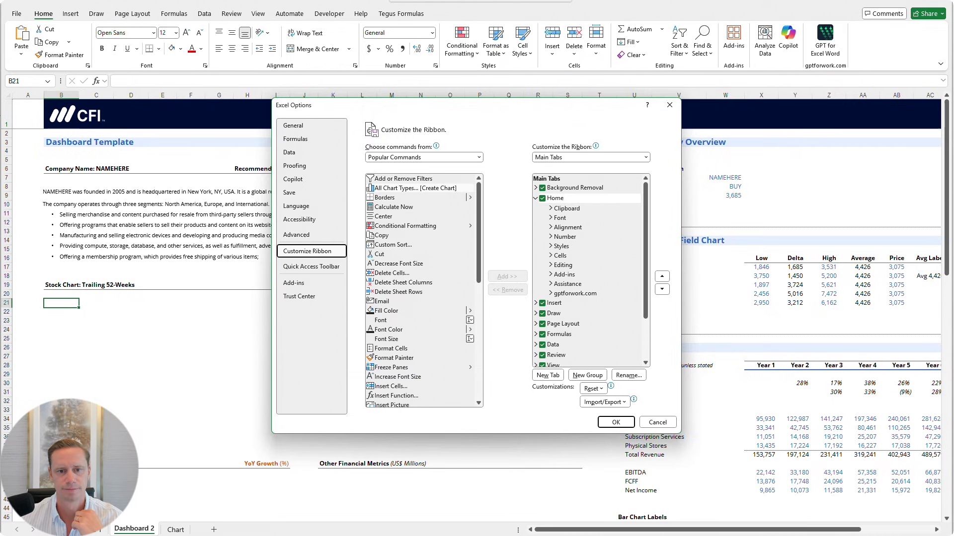
List All Commands in the ribbon customization options and select the Camera command
left_click(479, 157)
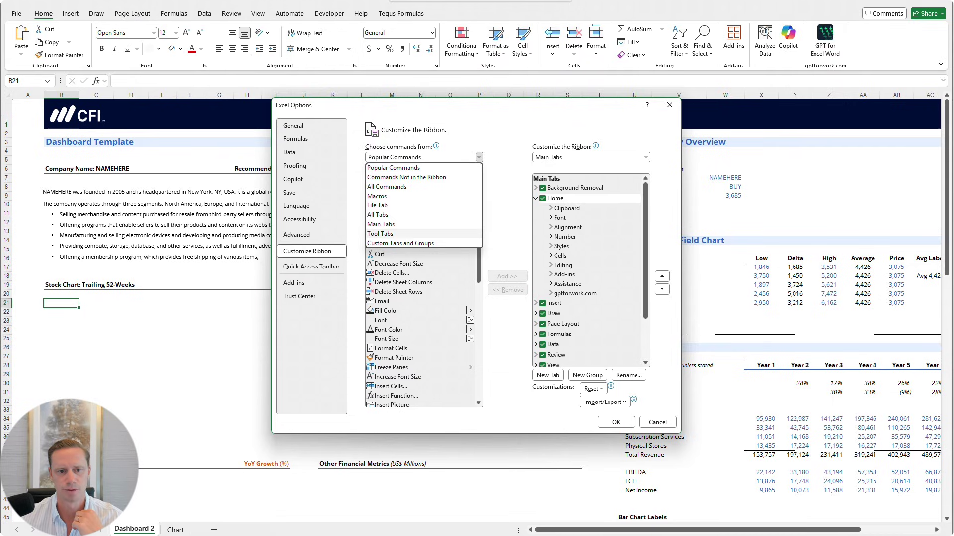
left_click(397, 186)
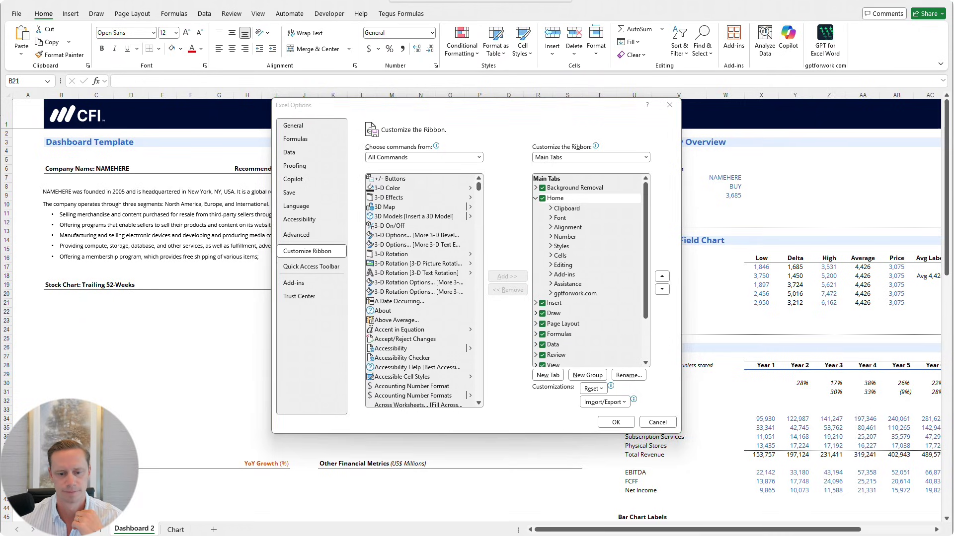
scroll(424, 290, "down", 15)
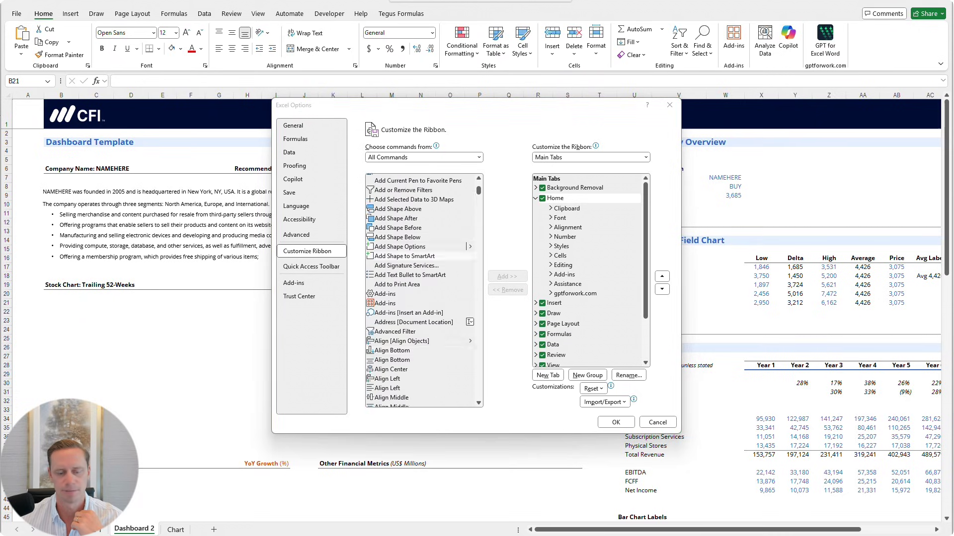
scroll(424, 291, "down", 4)
left_click_drag(478, 197, 478, 218)
scroll(467, 233, "up", 20)
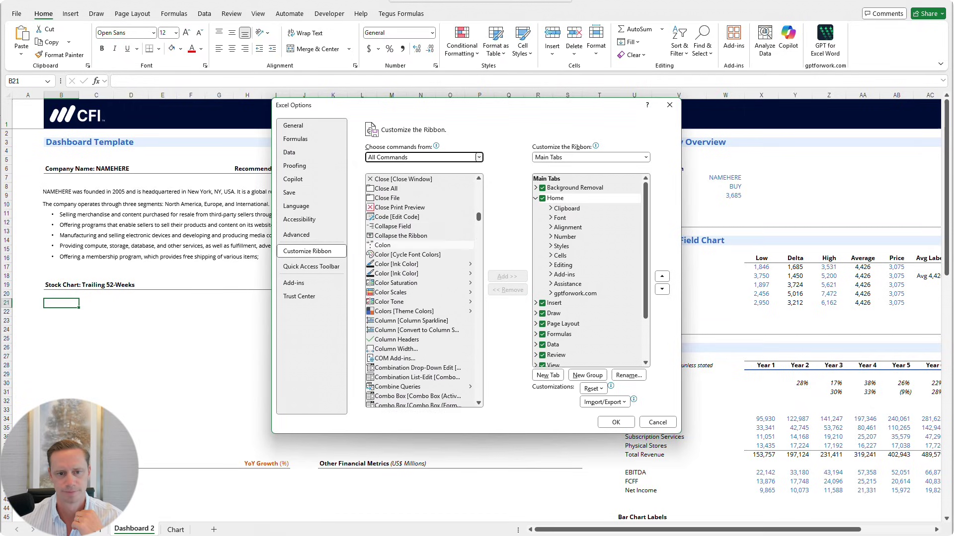
scroll(447, 225, "up", 20)
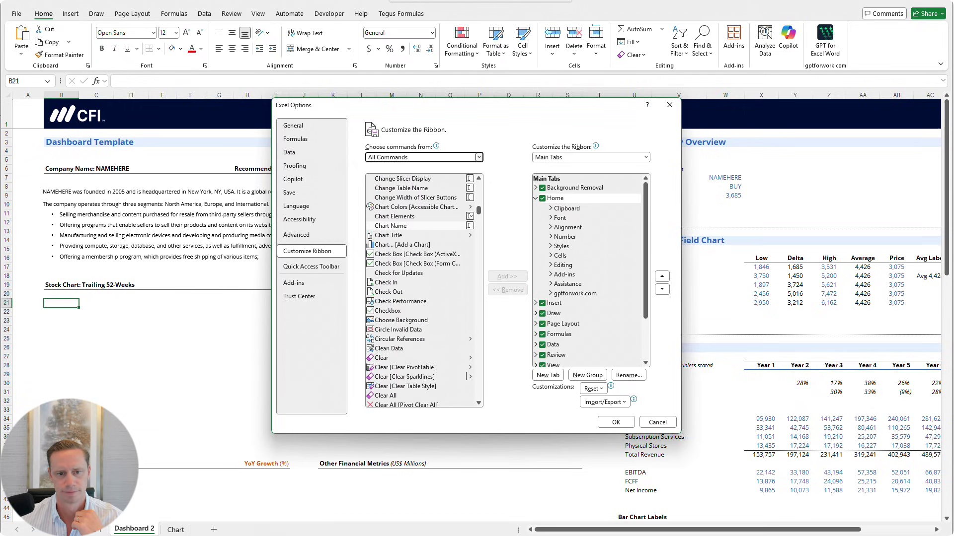
scroll(423, 228, "down", 4)
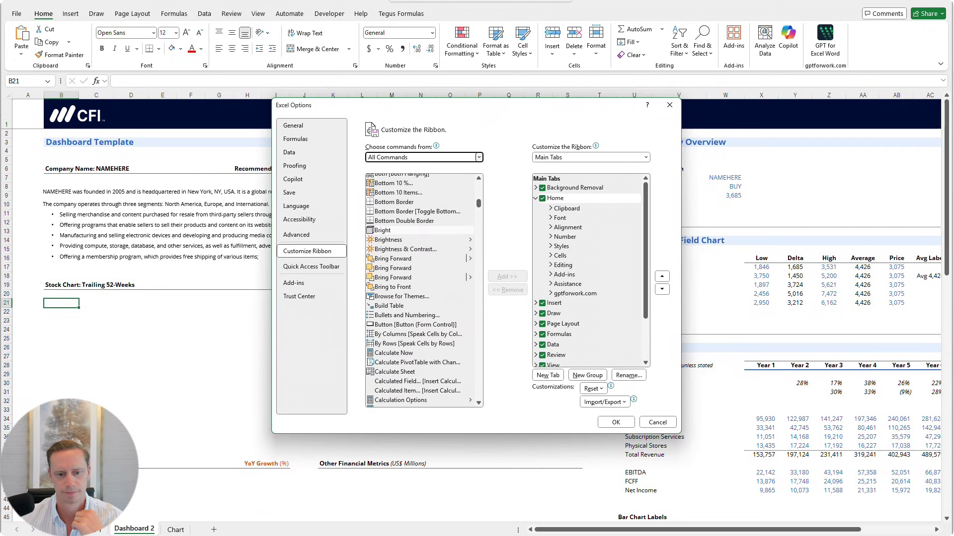
scroll(422, 299, "down", 2)
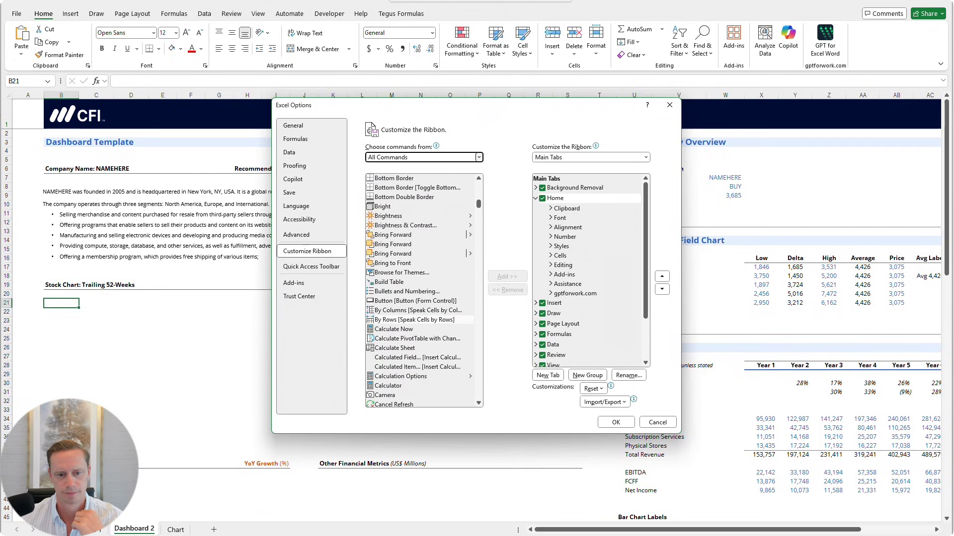
left_click(398, 372)
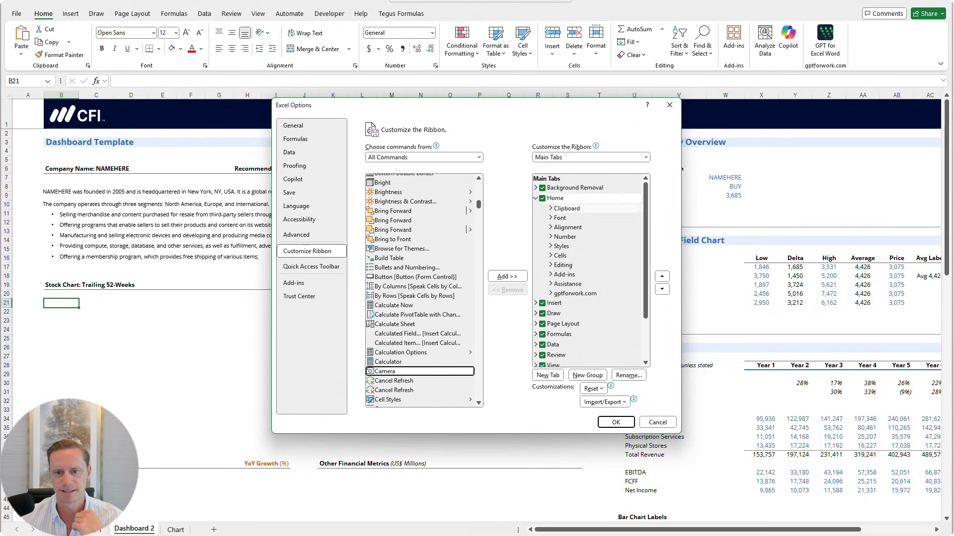
Try to add the Camera command directly to the Home and Insert ribbon tabs without a custom group
left_click(507, 277)
left_click(538, 297)
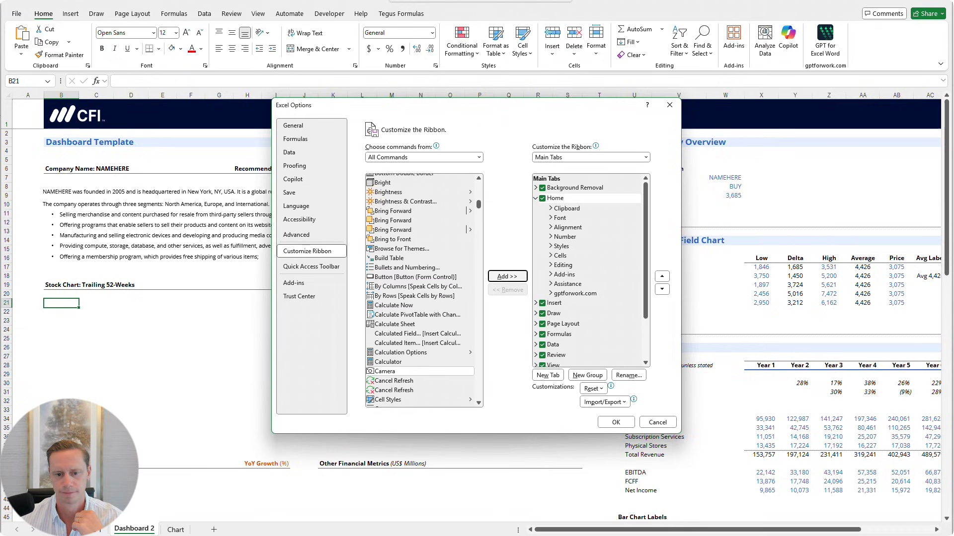
left_click(397, 372)
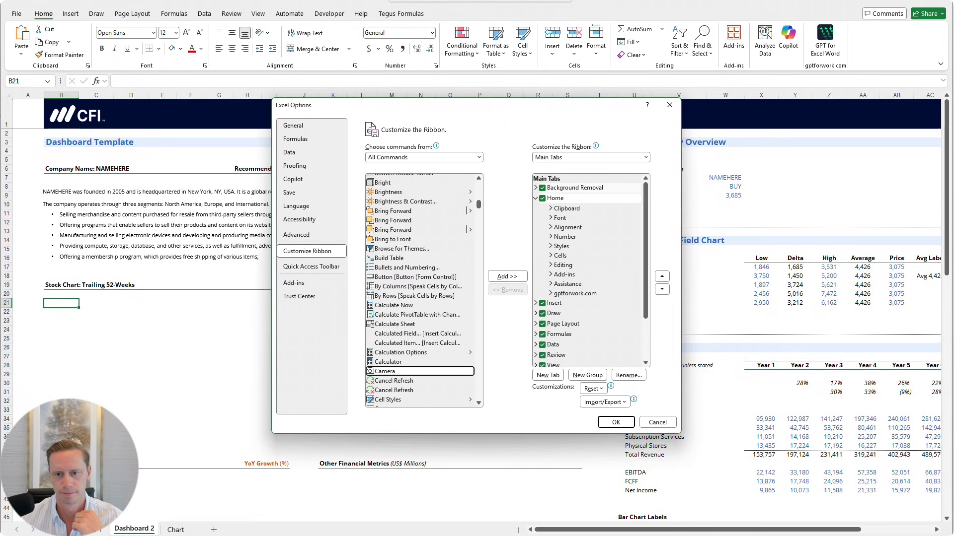
scroll(592, 303, "down", 2)
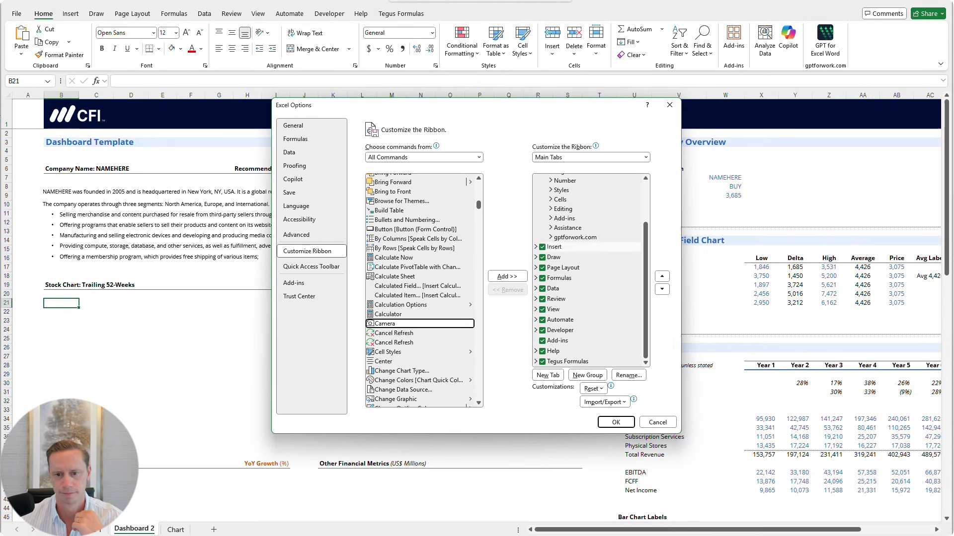
left_click(556, 247)
left_click(507, 277)
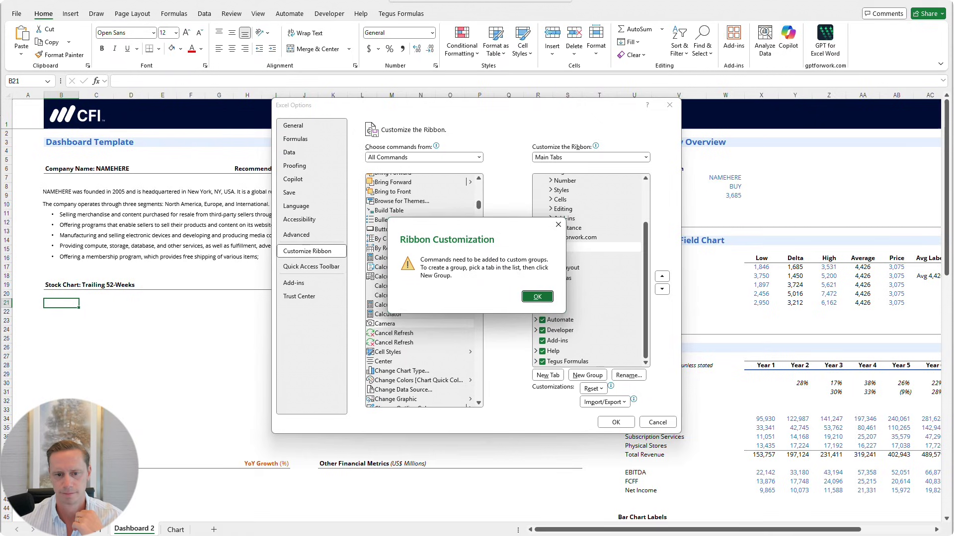
left_click(537, 296)
Create two custom groups on the Home ribbon tab and add the Camera command to the second one
scroll(586, 258, "up", 2)
left_click(556, 198)
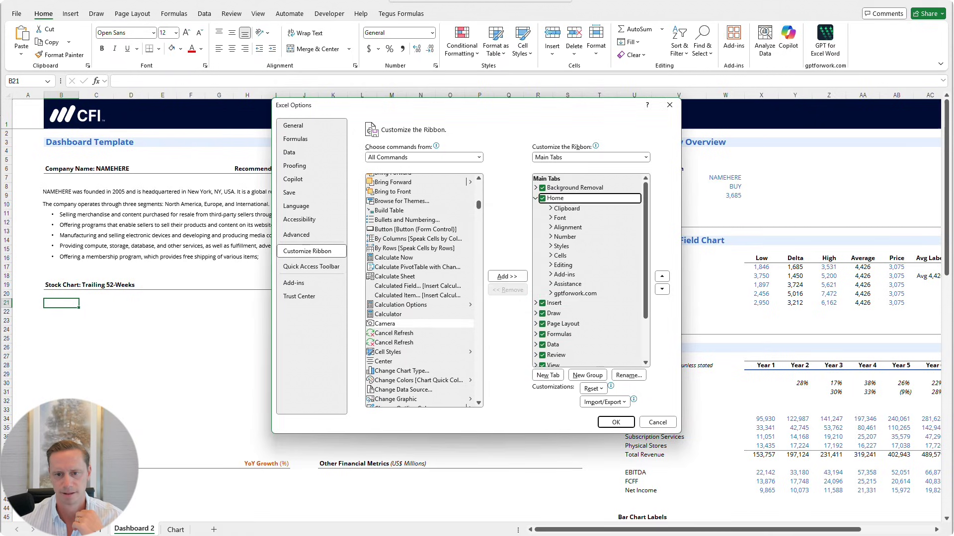
left_click(588, 375)
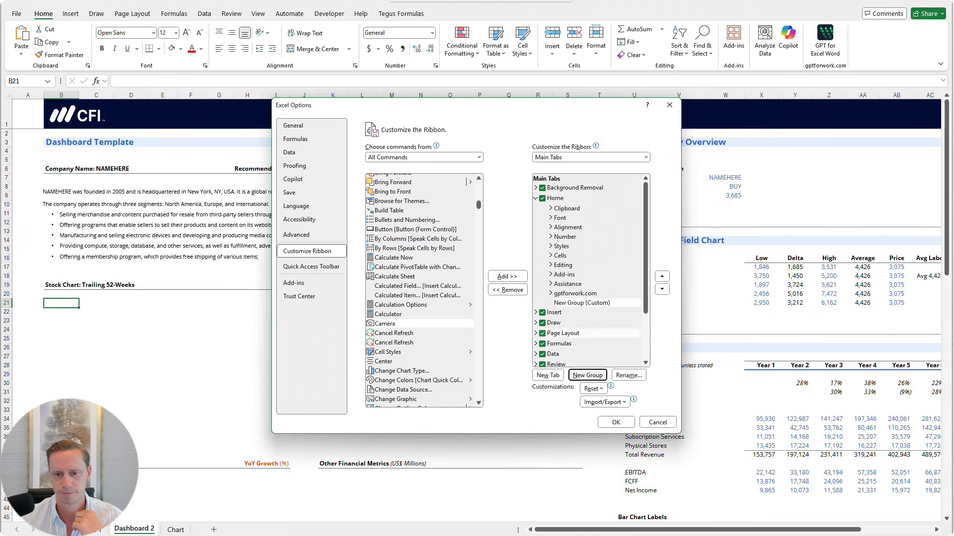
left_click(587, 376)
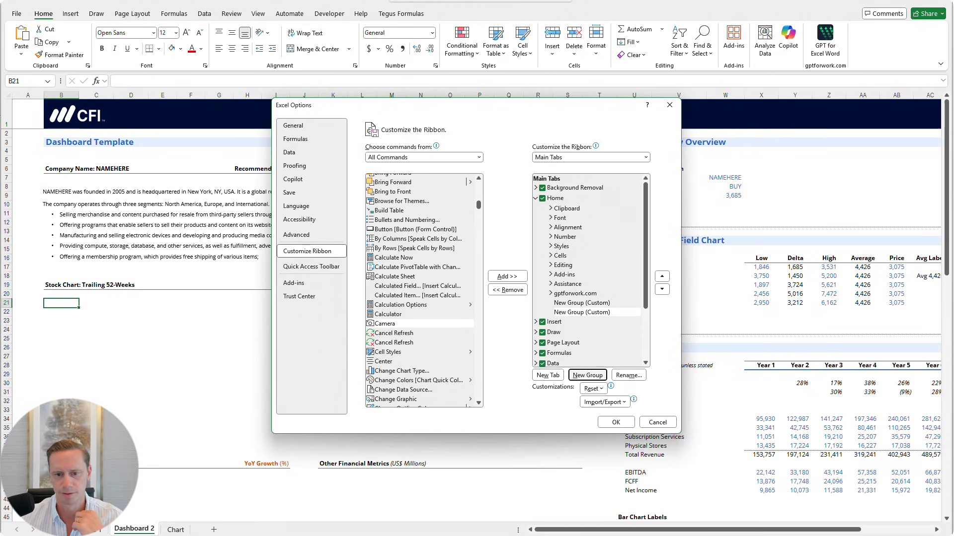
left_click(507, 276)
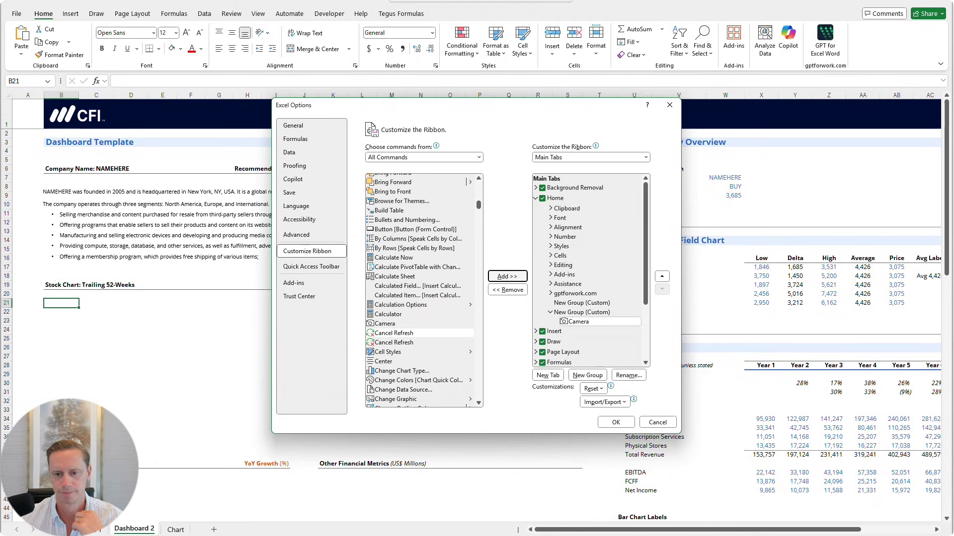
Move the Camera command up into the first custom group and apply the ribbon customization
right_click(584, 322)
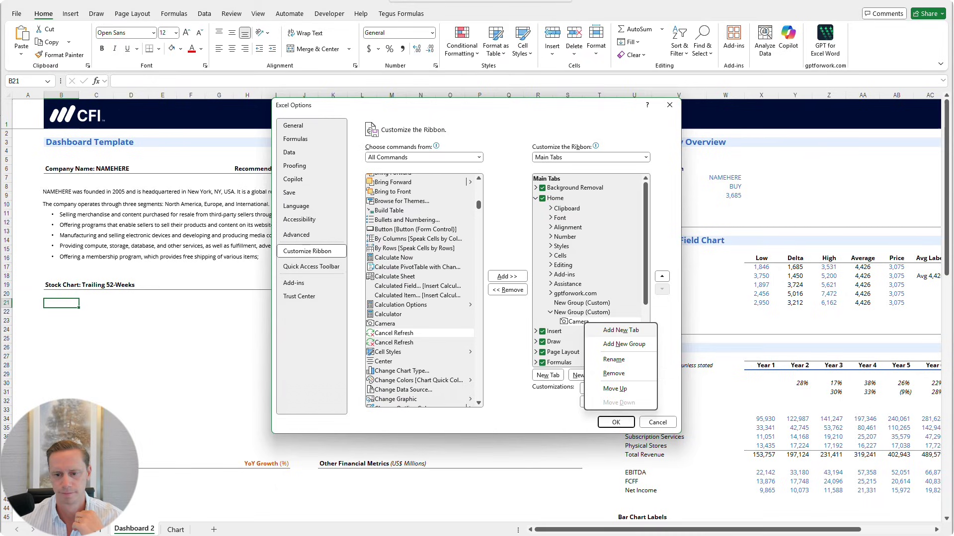
left_click(614, 388)
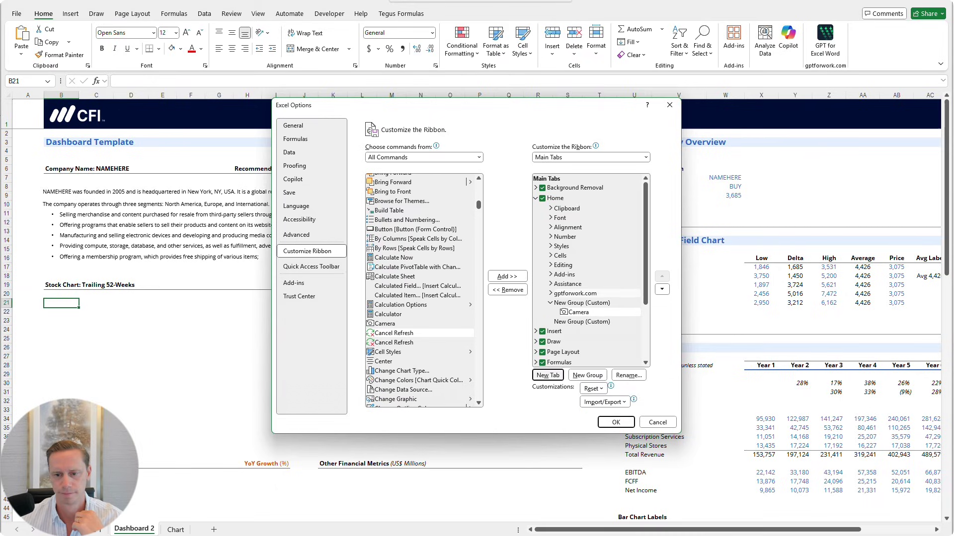
left_click(616, 312)
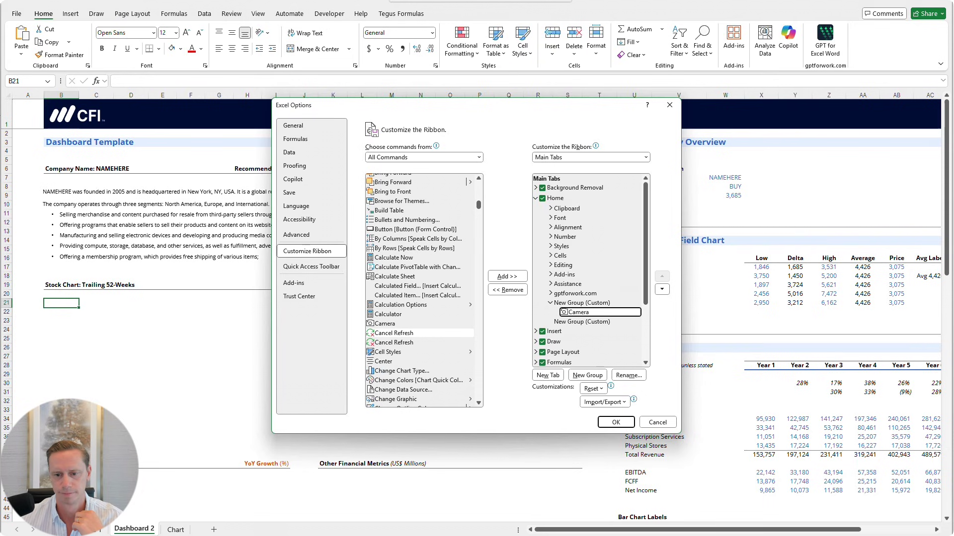
left_click(616, 422)
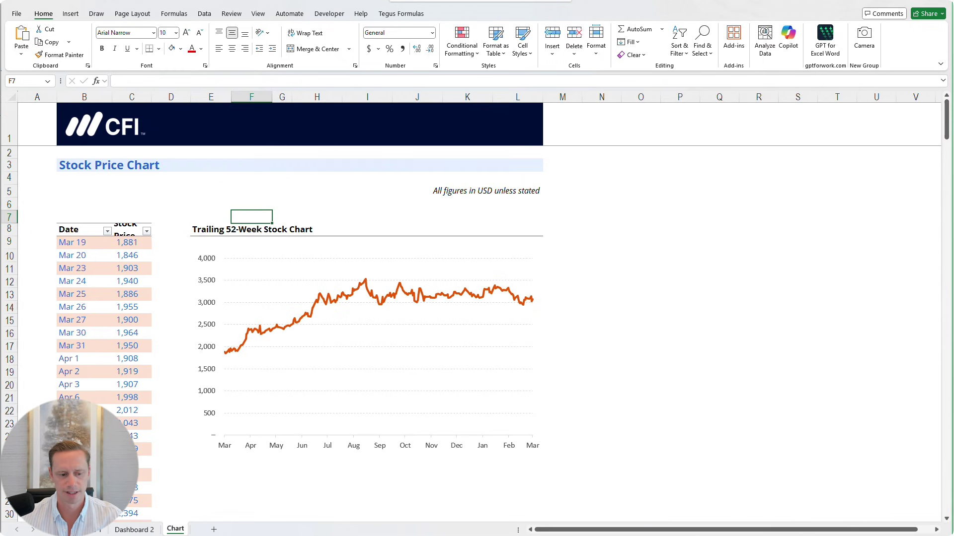
left_click(175, 529)
key("ctrl+Page_Up")
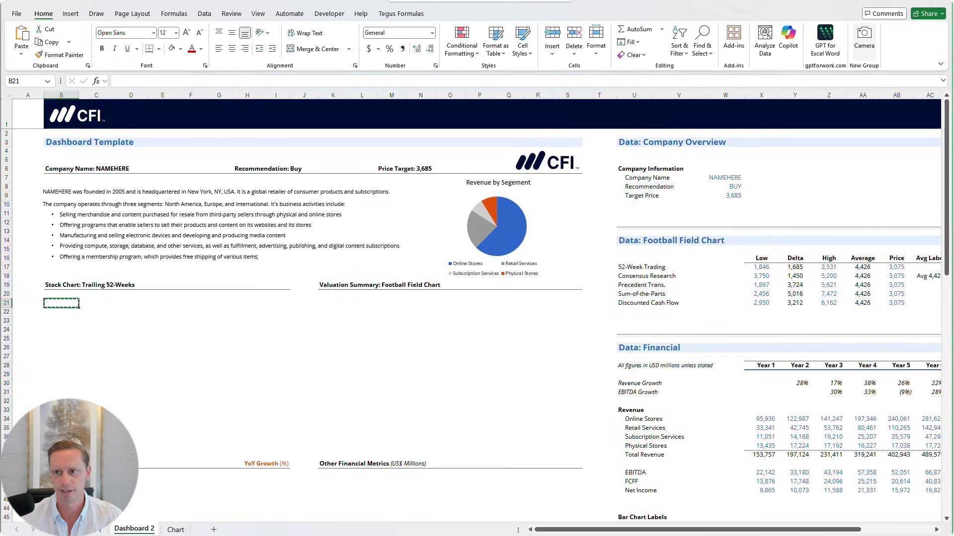
left_click(864, 40)
key("Escape")
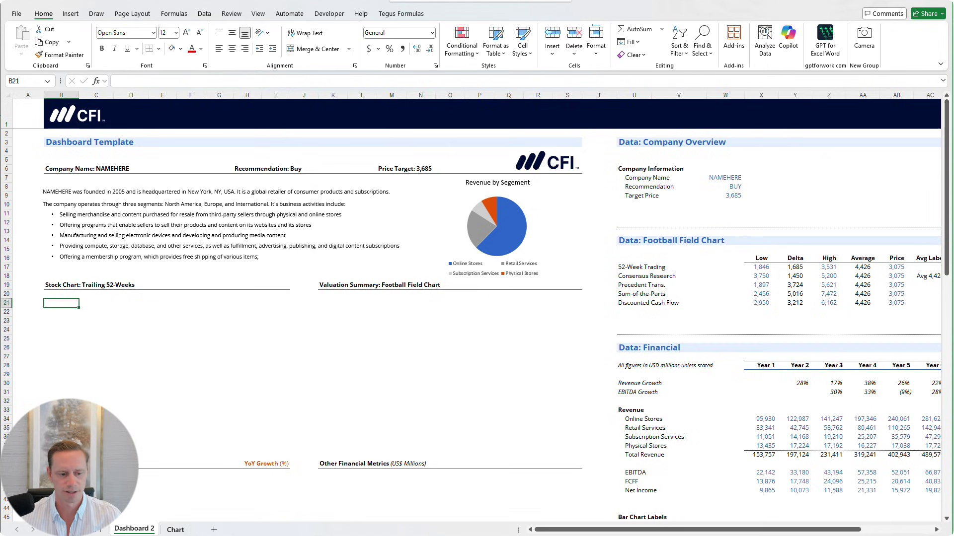
Capture the cell range E9:L26 behind the trailing 52-week stock chart on the Chart sheet with the Camera tool
key("ctrl+Page_Down")
left_click_drag(211, 243, 519, 462)
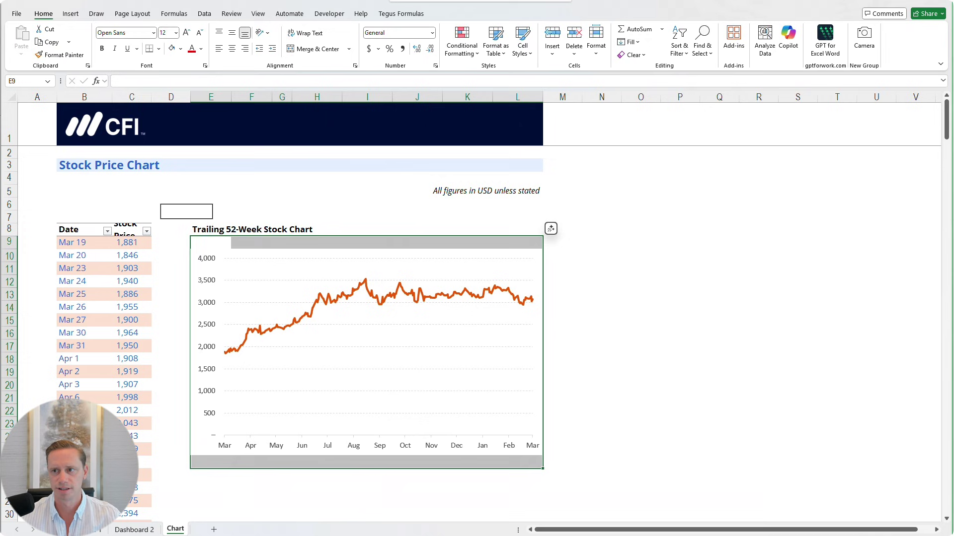
left_click(864, 41)
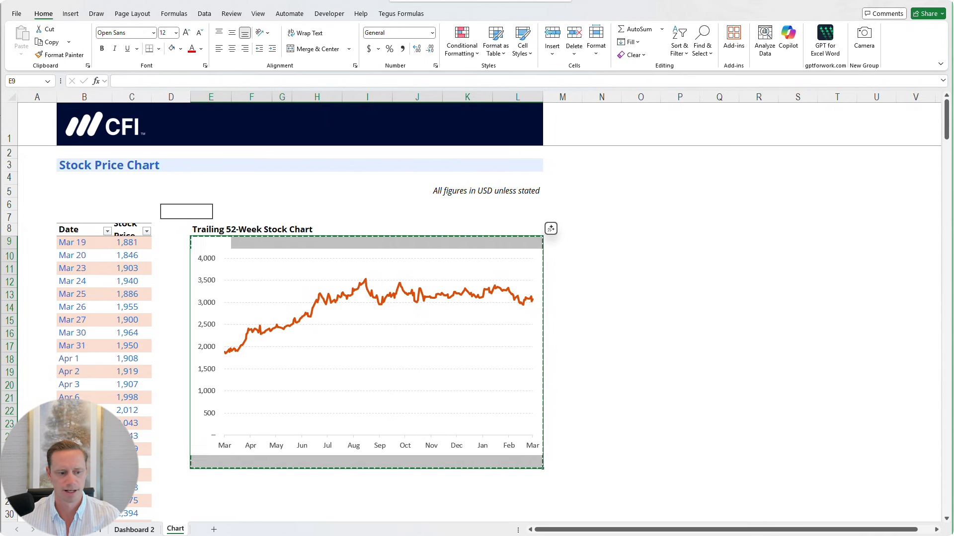
Place the captured stock chart picture on the Dashboard 2 sheet, directly under the "Stock Chart: Trailing 52-Weeks" heading
left_click(135, 530)
left_click(52, 296)
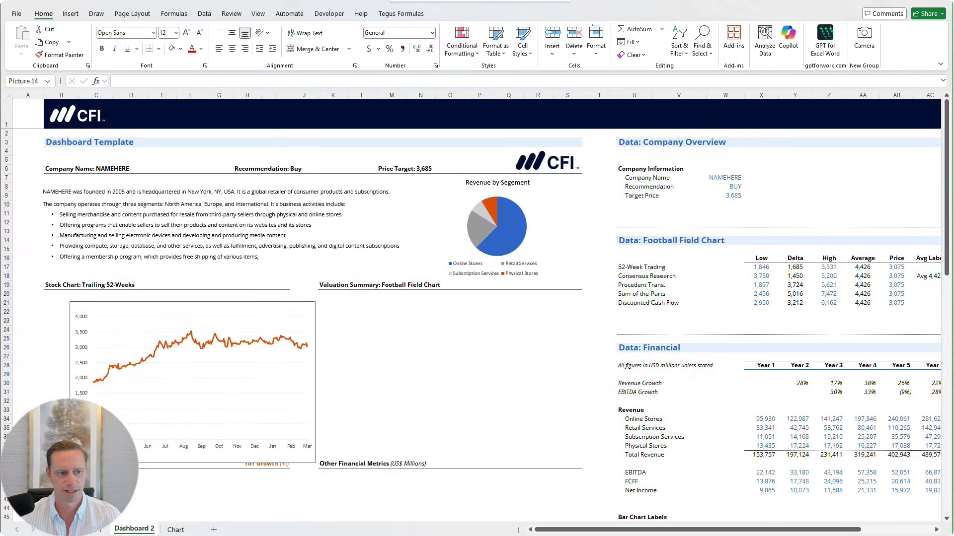
left_click_drag(170, 376, 167, 375)
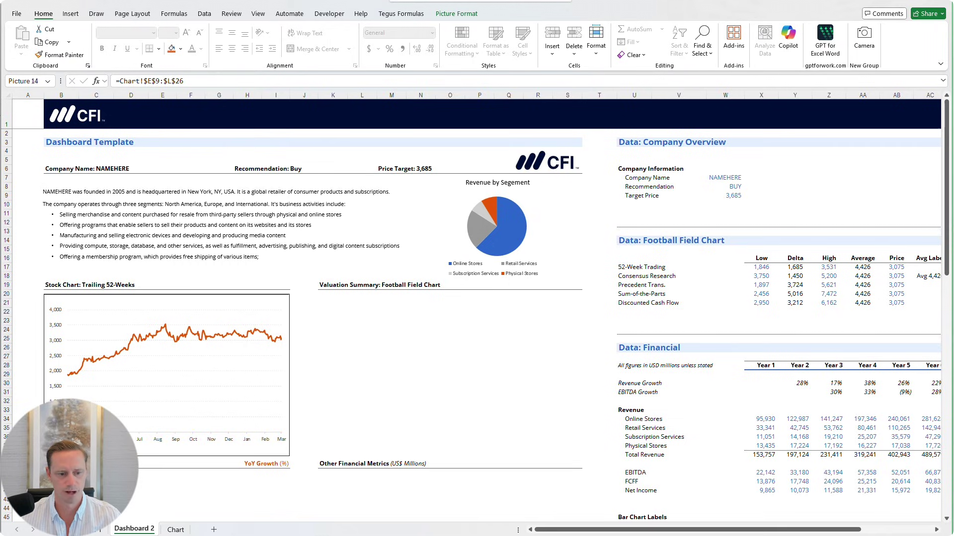
Remove the outline from the linked stock chart picture by setting its border to No line
right_click(282, 323)
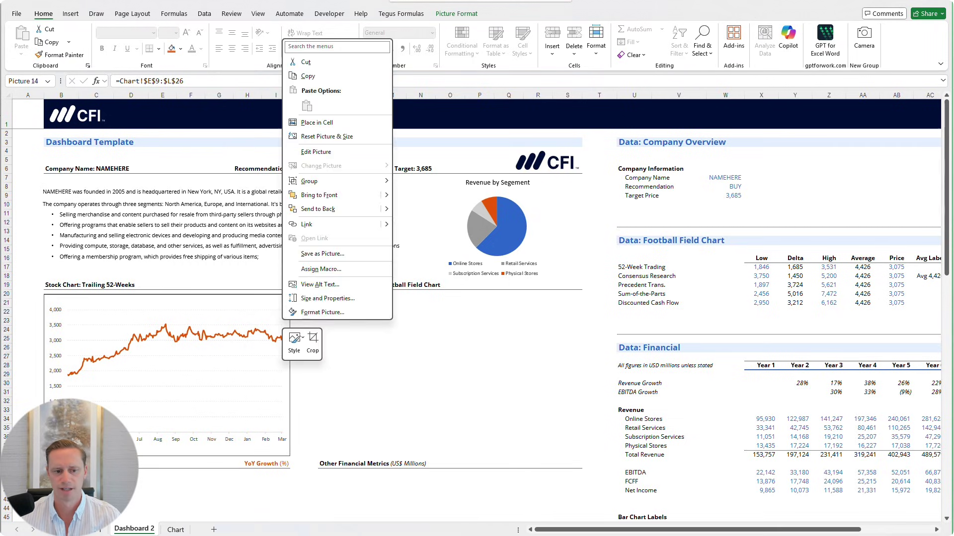
left_click(323, 313)
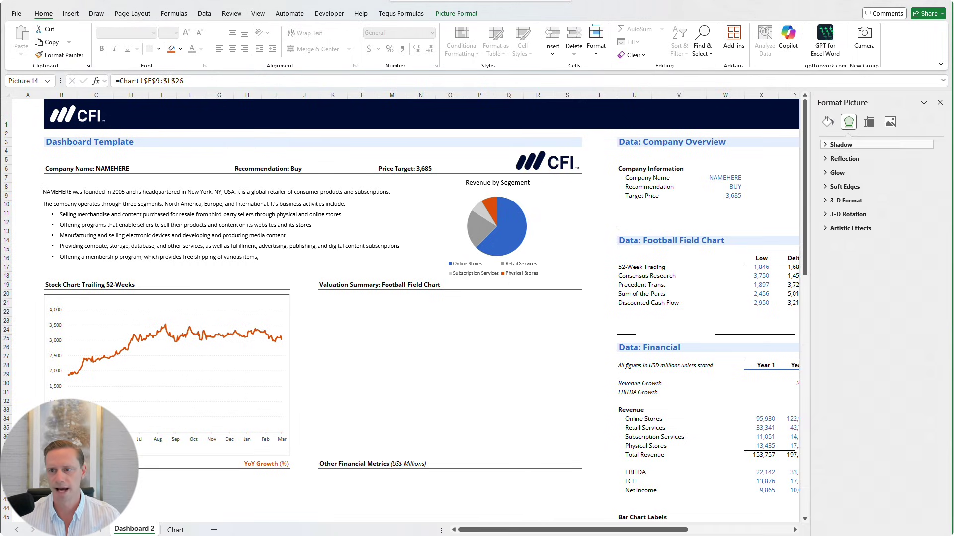
left_click(827, 121)
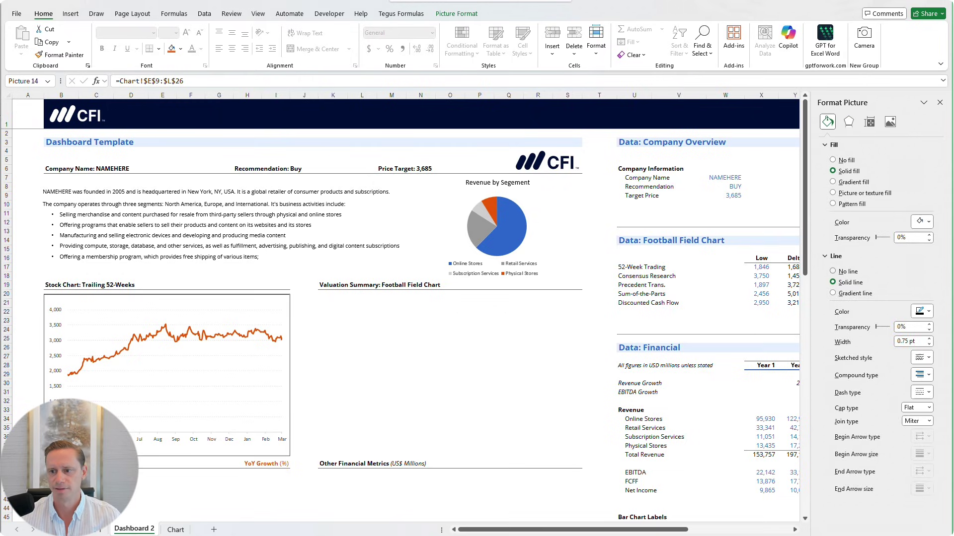
left_click(833, 272)
left_click(421, 401)
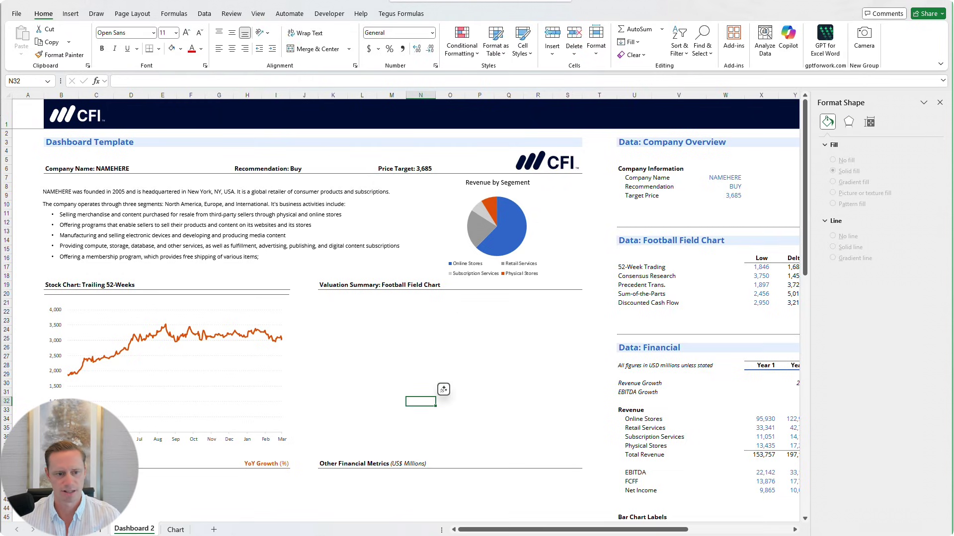
Nudge the stock chart picture slightly right and up so it sits neatly below its heading
left_click(239, 368)
key("Right")
key("Right")
key("Right")
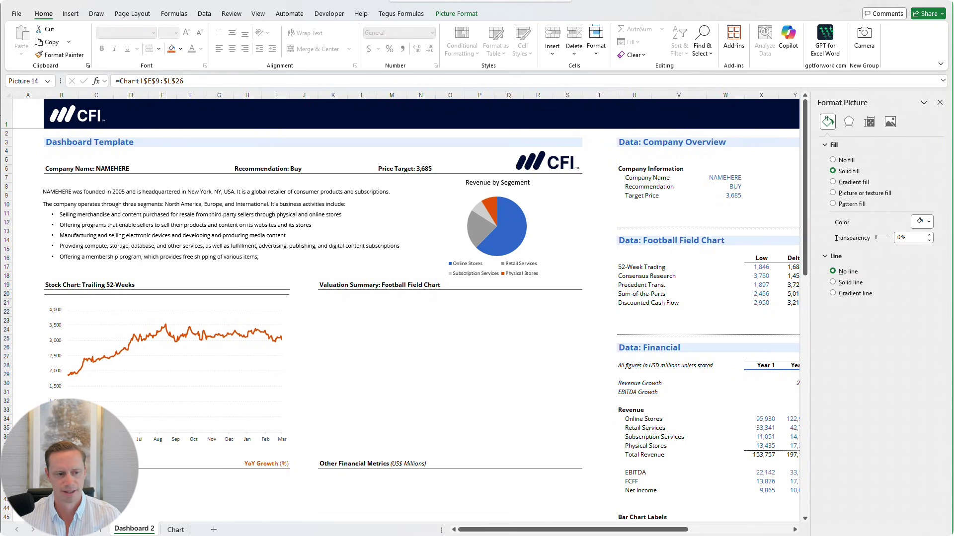
key("Up")
key("Up")
left_click(332, 383)
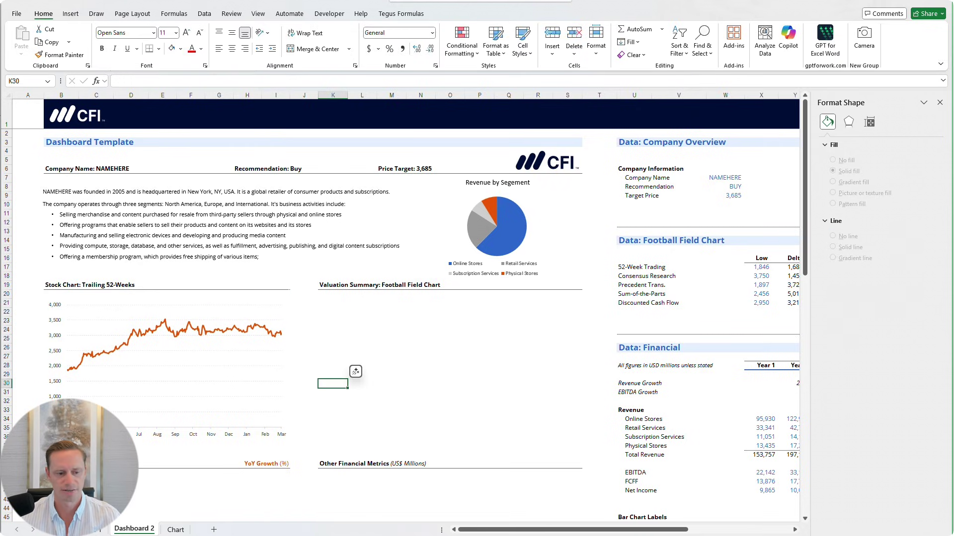
Recolor the stock price line green in the source chart on the Chart sheet and check the linked picture on Dashboard 2
key("ctrl+Page_Down")
right_click(354, 290)
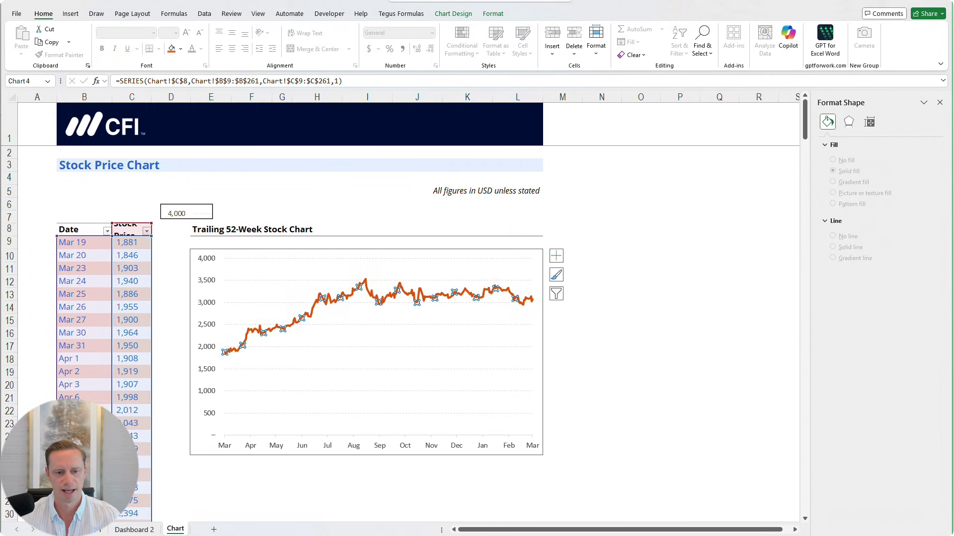
left_click(399, 397)
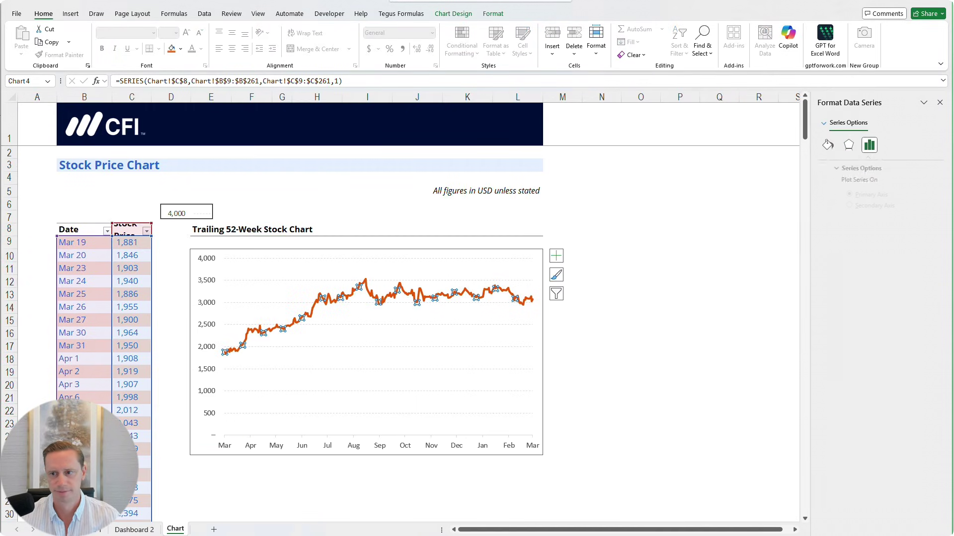
left_click(827, 145)
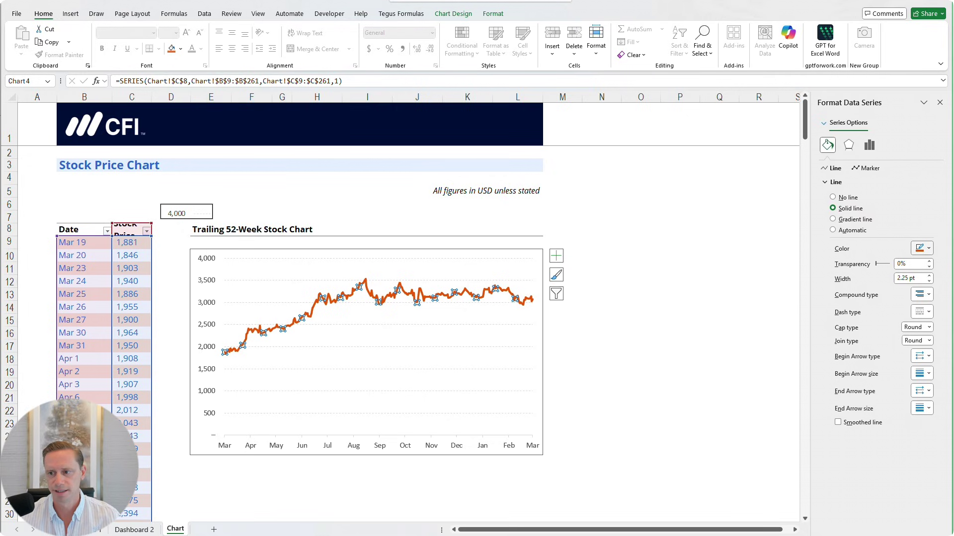
left_click(922, 249)
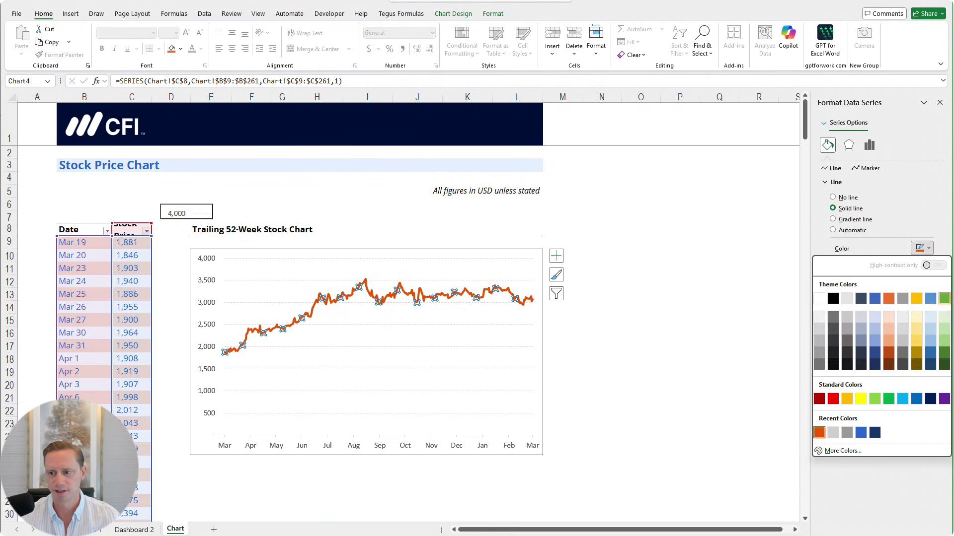
left_click(945, 299)
left_click(601, 371)
left_click(135, 530)
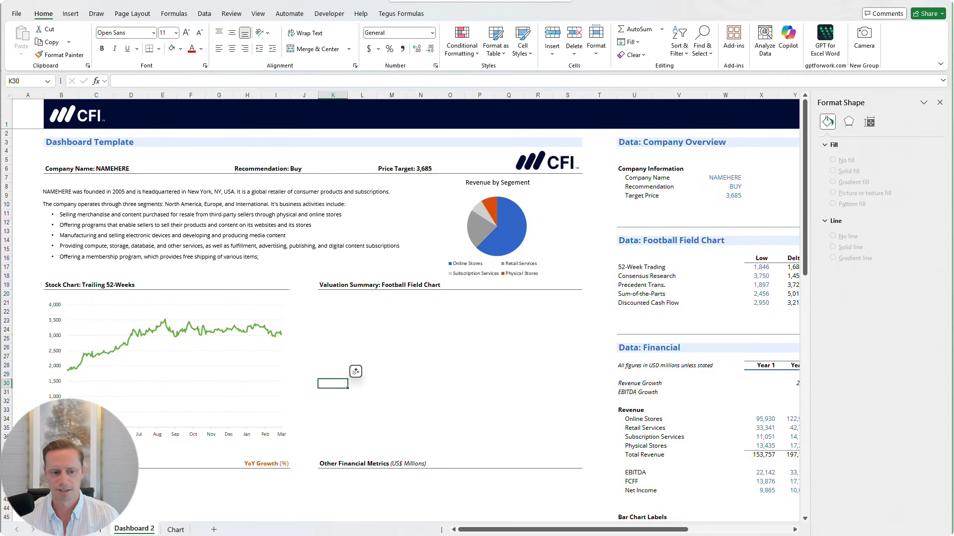
Undo the green line color on the source stock chart and return to the Dashboard 2 sheet
left_click(175, 530)
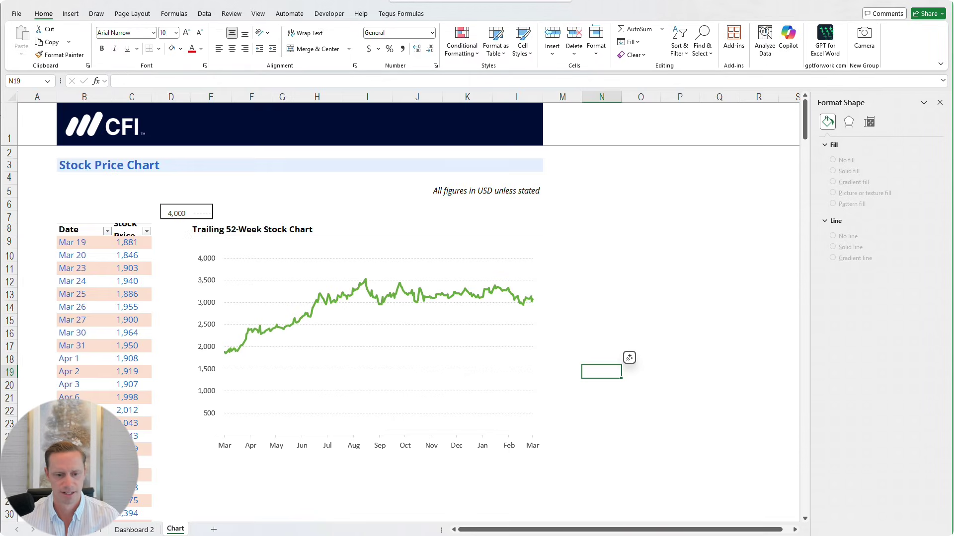
left_click(641, 449)
key("ctrl+z")
key("ctrl+z")
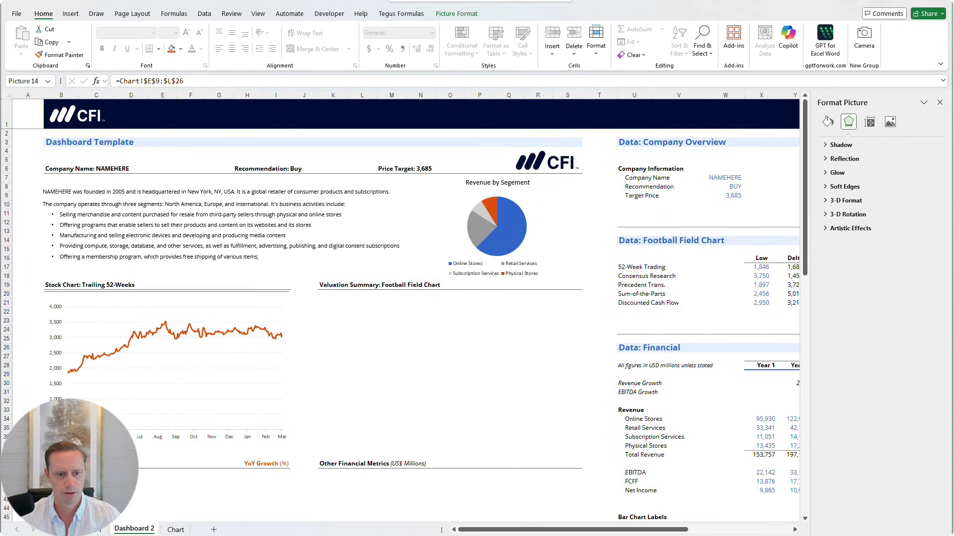
left_click(392, 375)
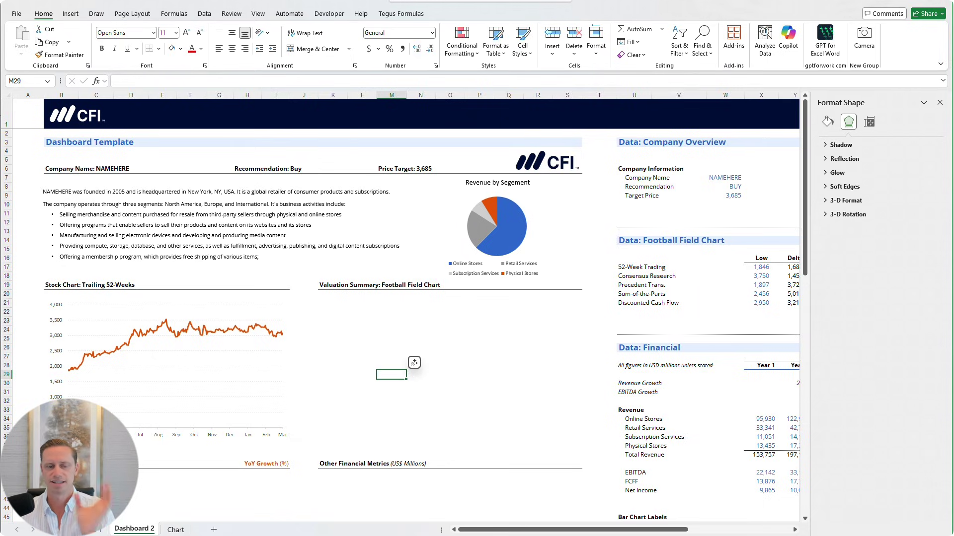
Close the formatting pane and insert an empty 2-D stacked bar chart under the "Valuation Summary: Football Field Chart" heading
left_click(332, 303)
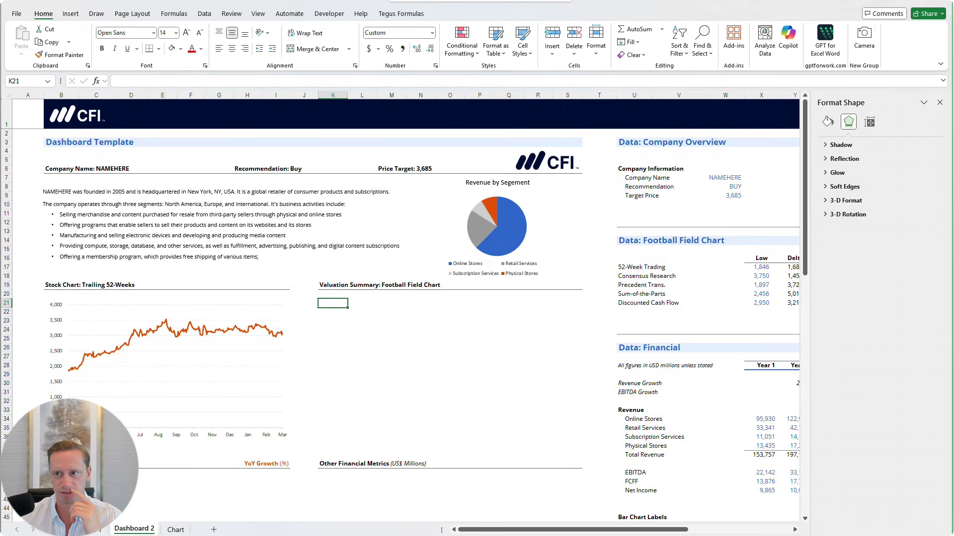
left_click(940, 102)
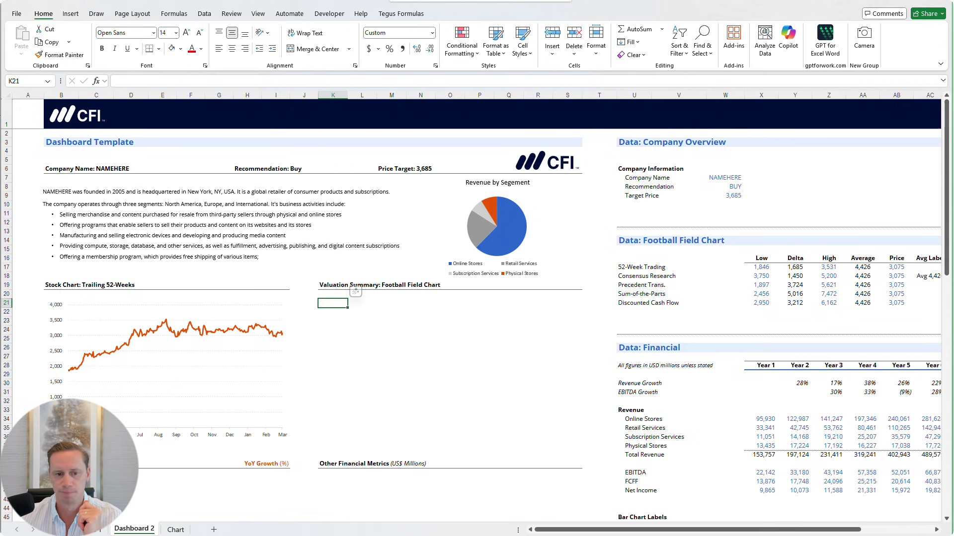
scroll(486, 360, "down", 2)
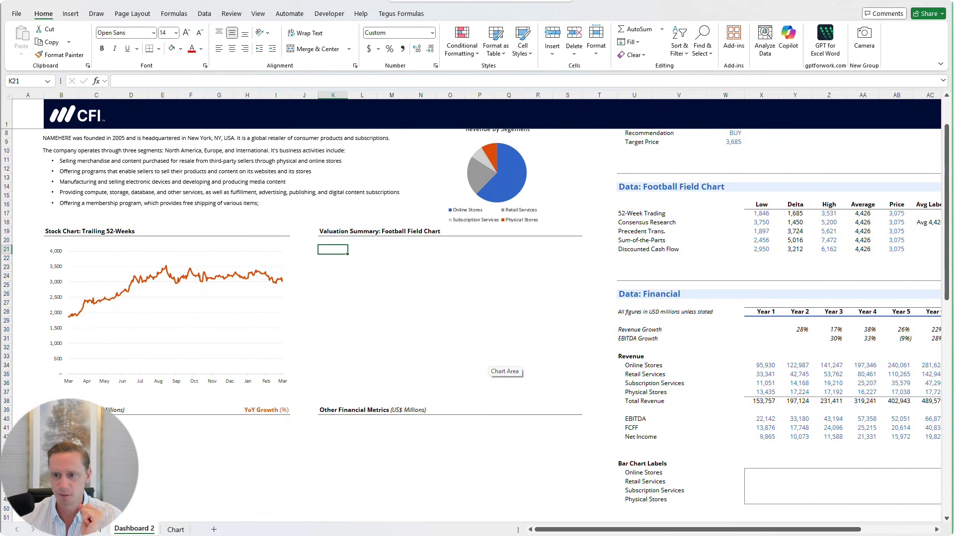
left_click_drag(761, 213, 897, 250)
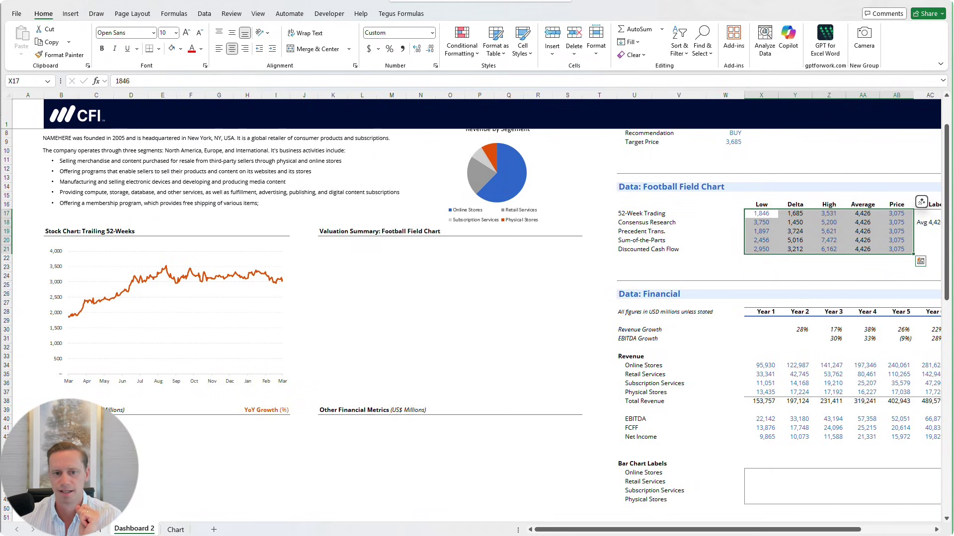
left_click(362, 249)
left_click(71, 14)
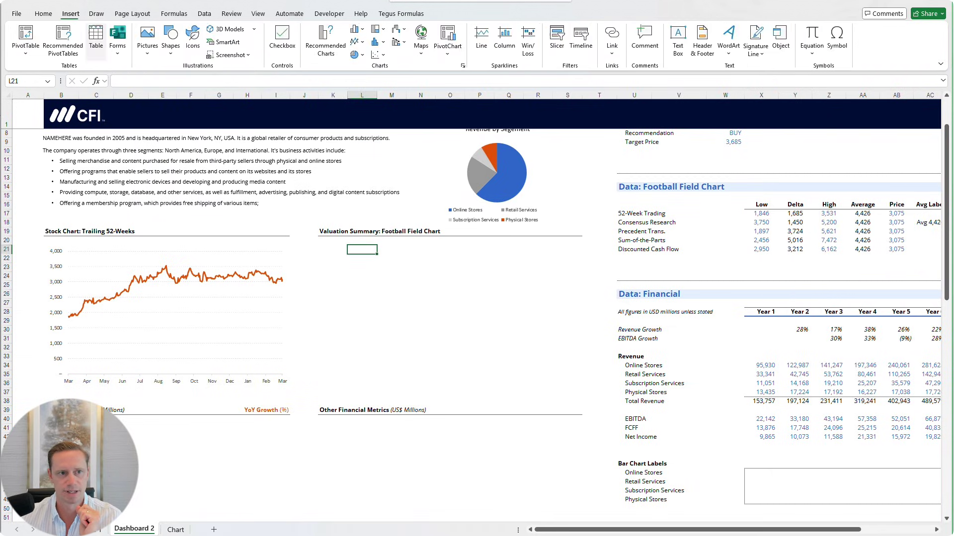
left_click(358, 30)
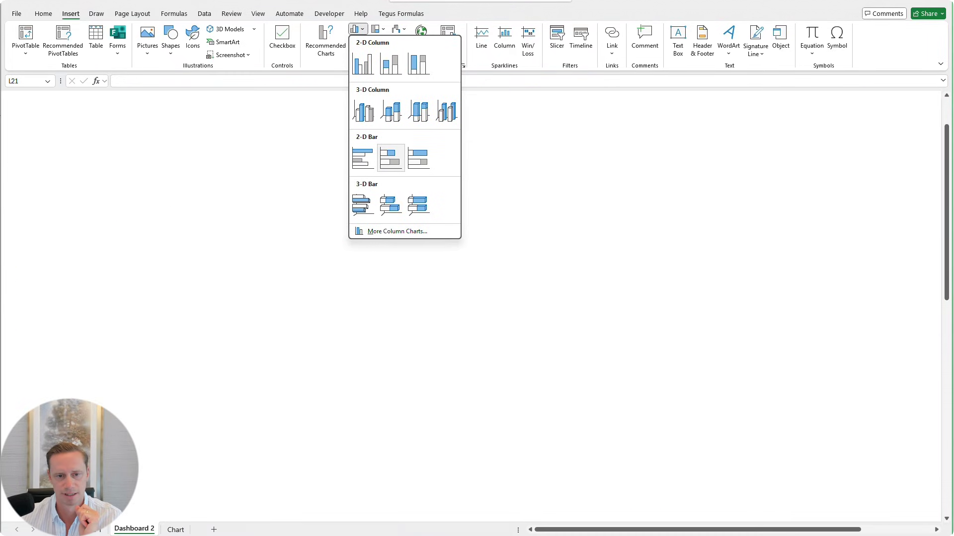
left_click(390, 158)
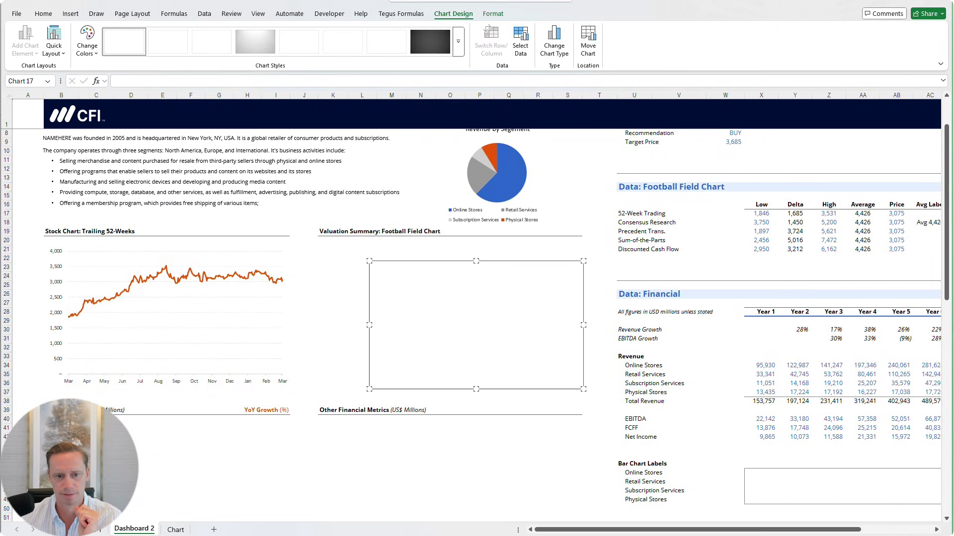
left_click_drag(390, 320, 362, 308)
Add a Low series to the empty bar chart, with its name from X16 and its values from X17:X21
right_click(362, 308)
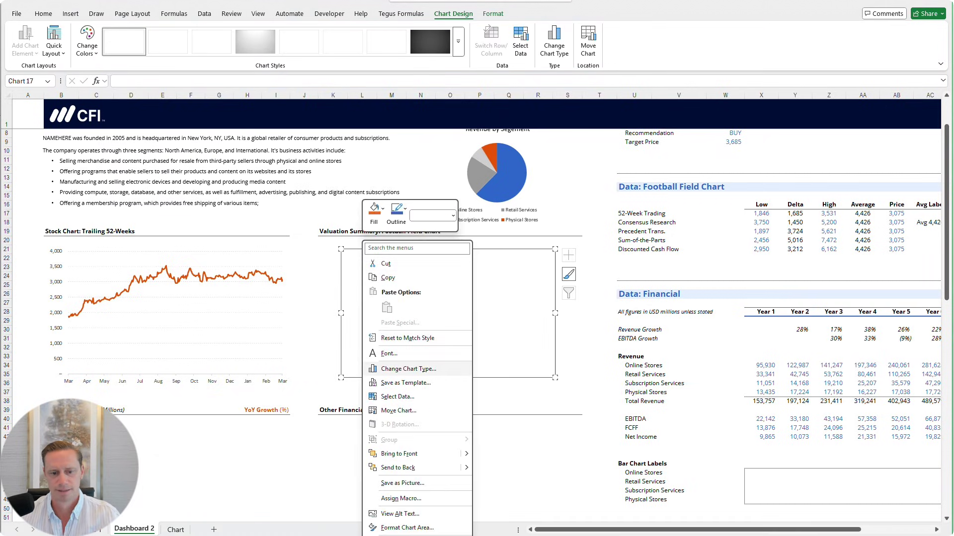
left_click(398, 396)
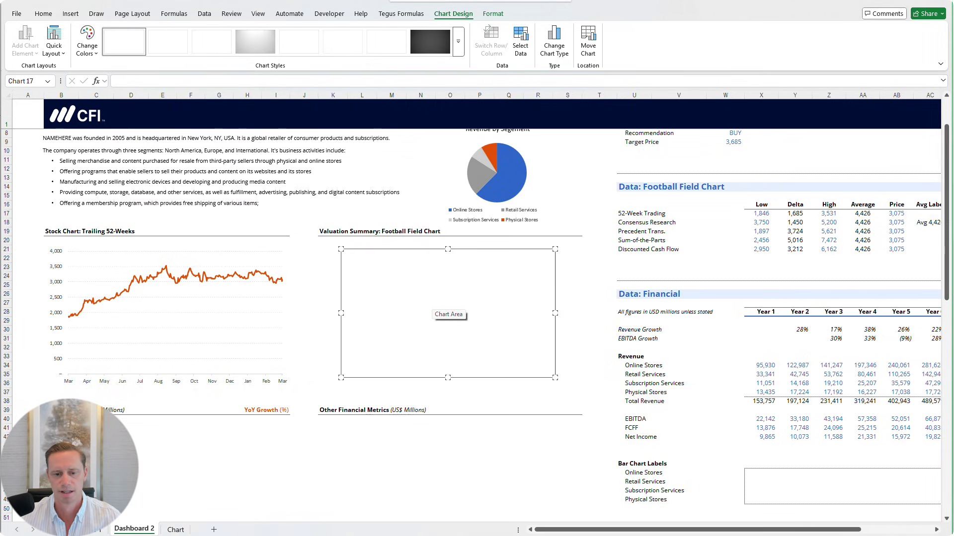
right_click(432, 304)
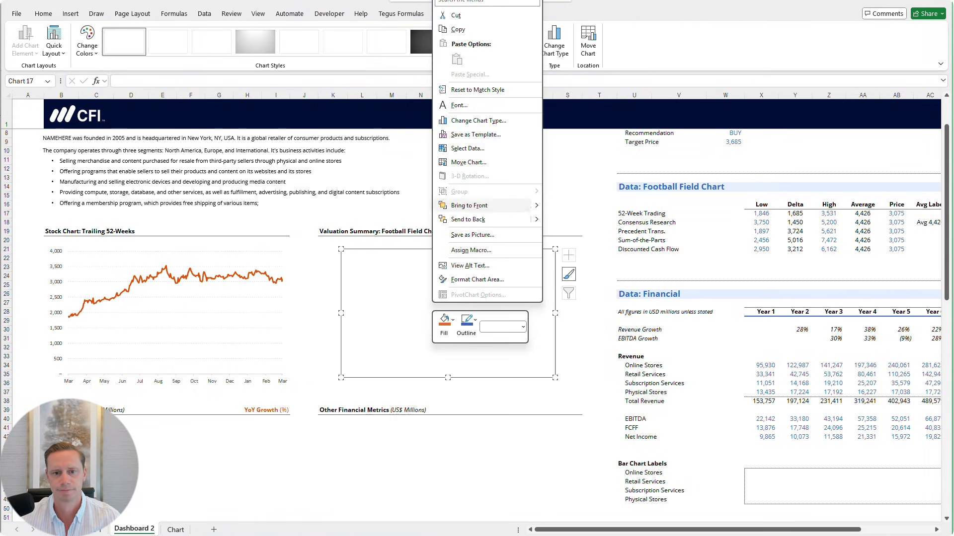
left_click(467, 148)
left_click(529, 335)
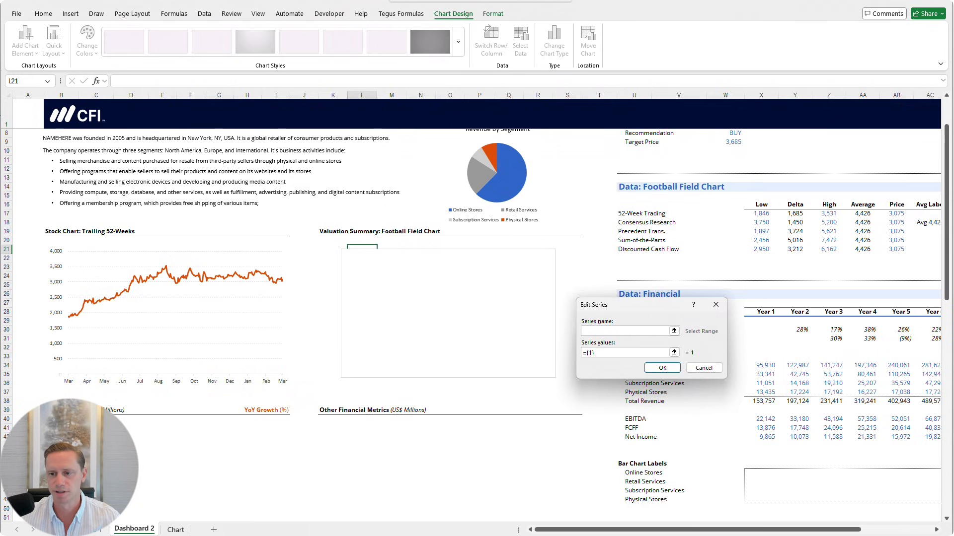
left_click(761, 205)
left_click(674, 353)
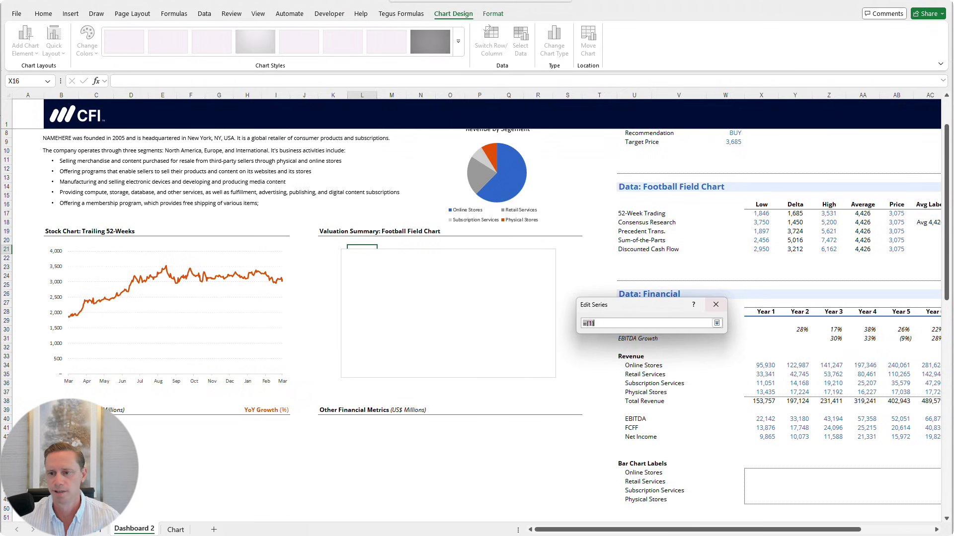
left_click_drag(762, 213, 762, 250)
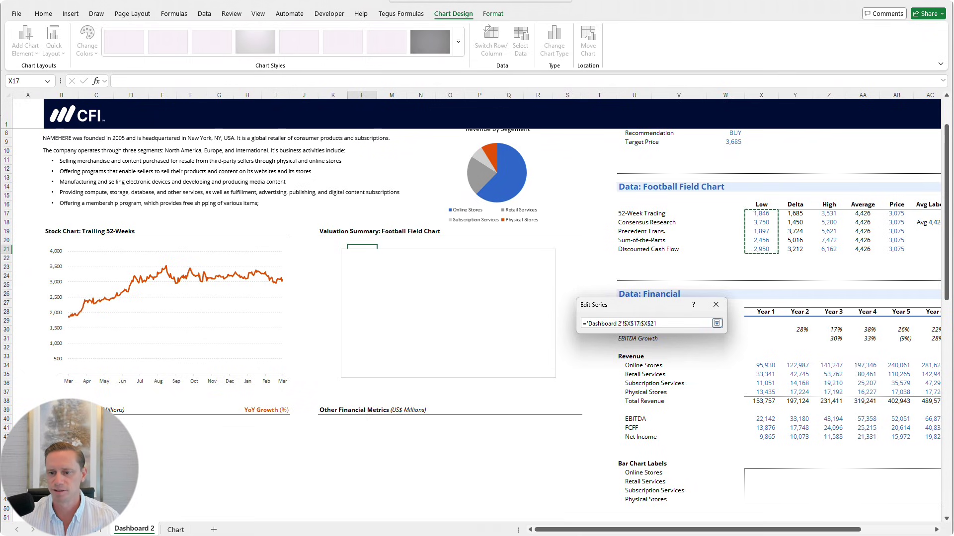
left_click(717, 323)
left_click(663, 368)
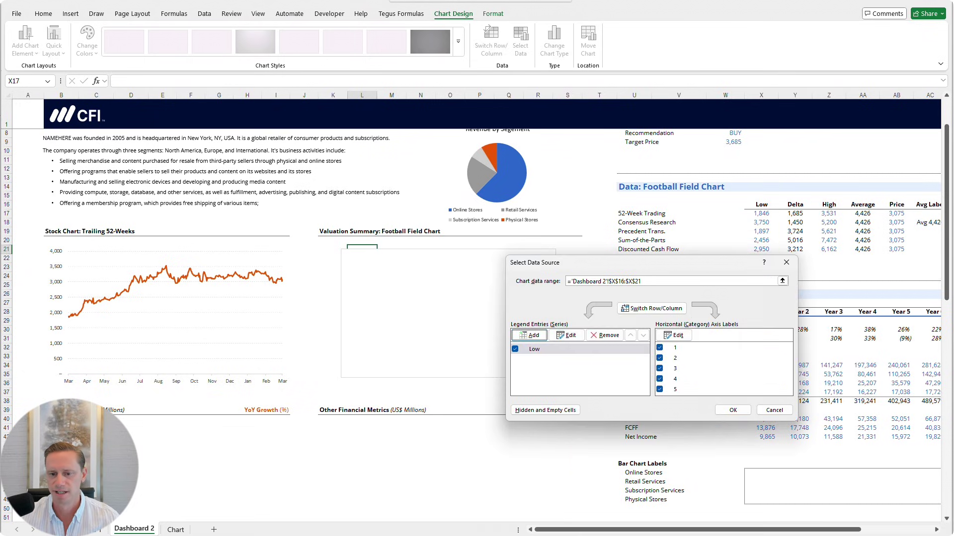
Add a Delta series to the bar chart, with its name from Y16 and its values from Y17:Y21
left_click(529, 335)
left_click(674, 331)
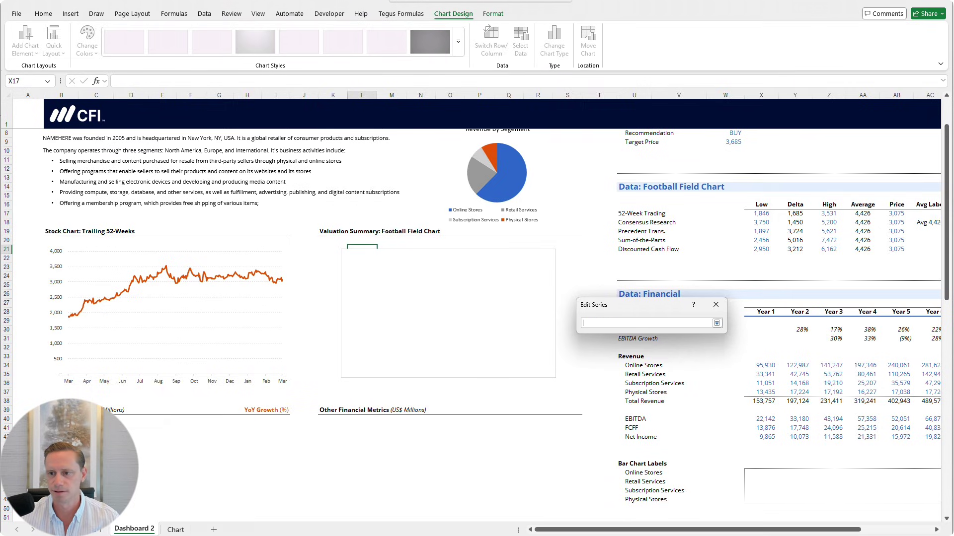
left_click(795, 205)
left_click(717, 324)
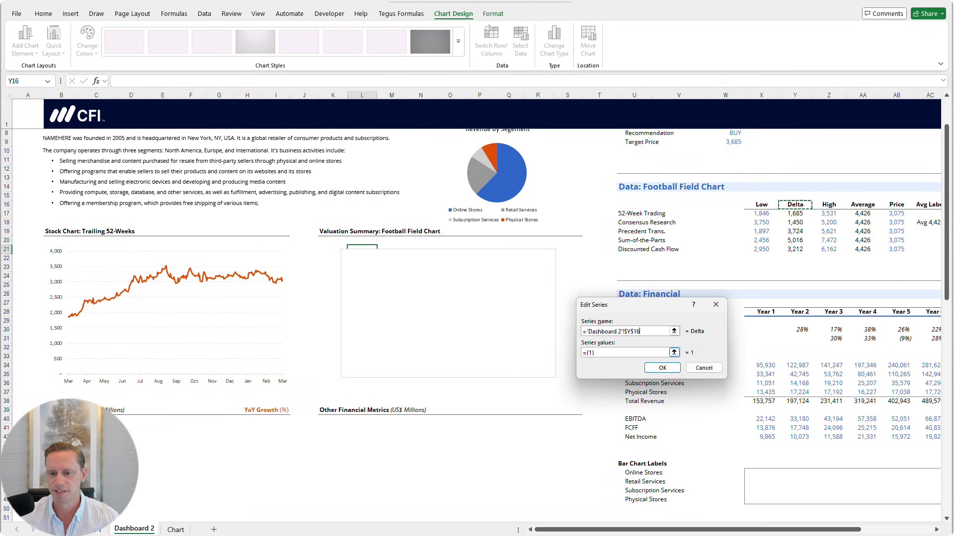
left_click(674, 352)
left_click_drag(795, 213, 795, 249)
left_click(717, 324)
left_click(663, 368)
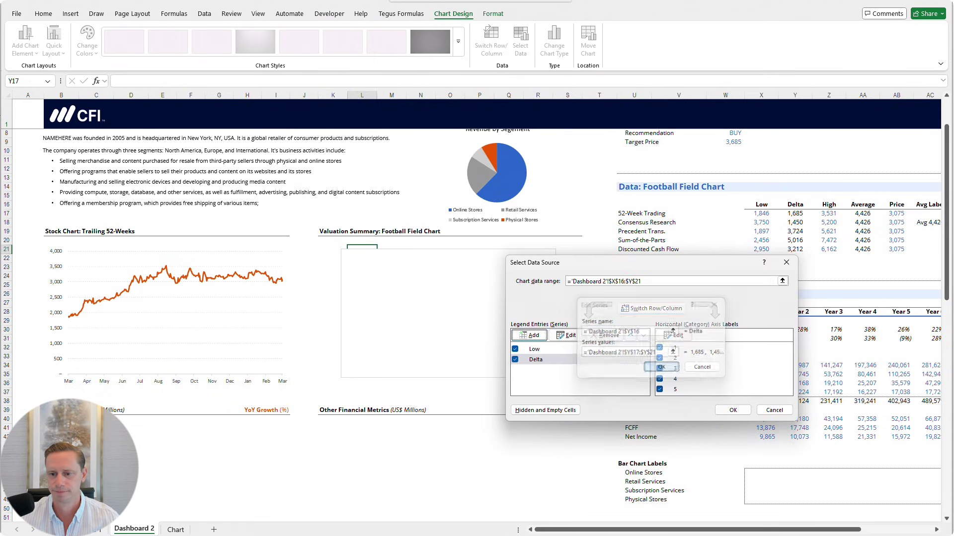
Add a High series to the bar chart, with its name from Z16 and its values from Z17:Z21
left_click(529, 335)
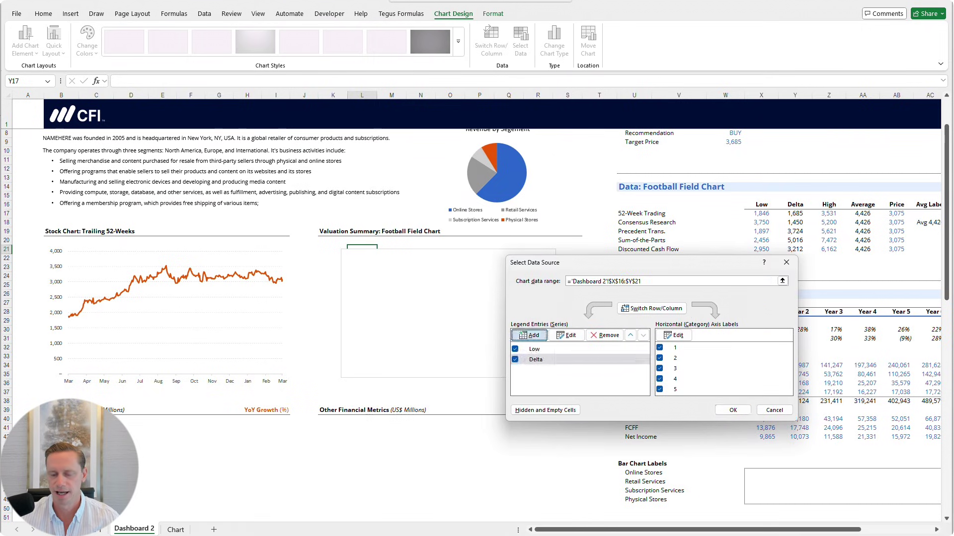
left_click(829, 204)
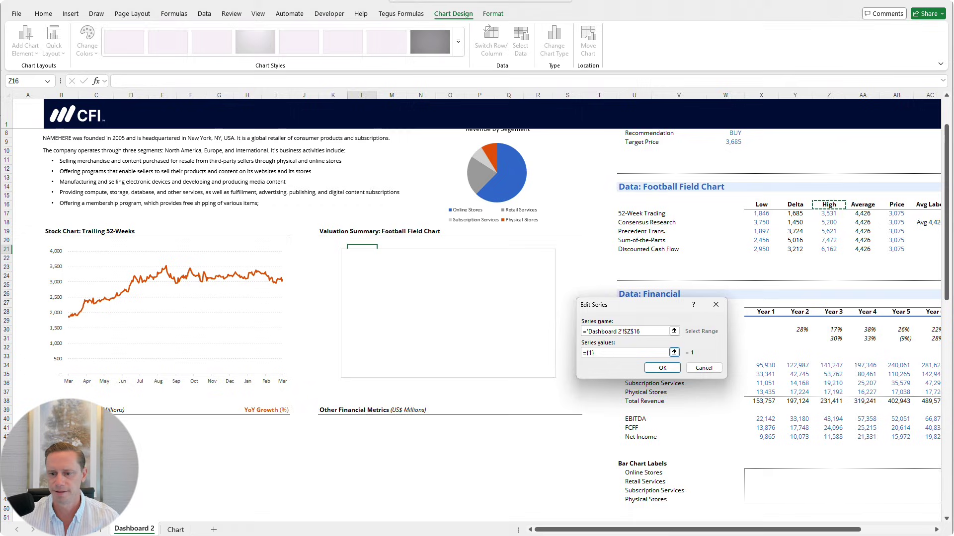
left_click(674, 352)
left_click_drag(829, 213, 829, 249)
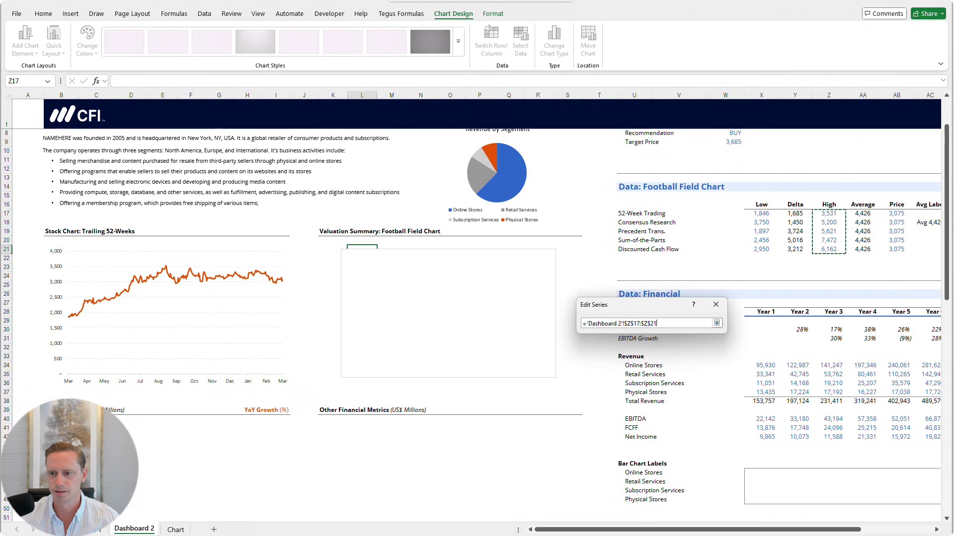
left_click(717, 323)
left_click(662, 368)
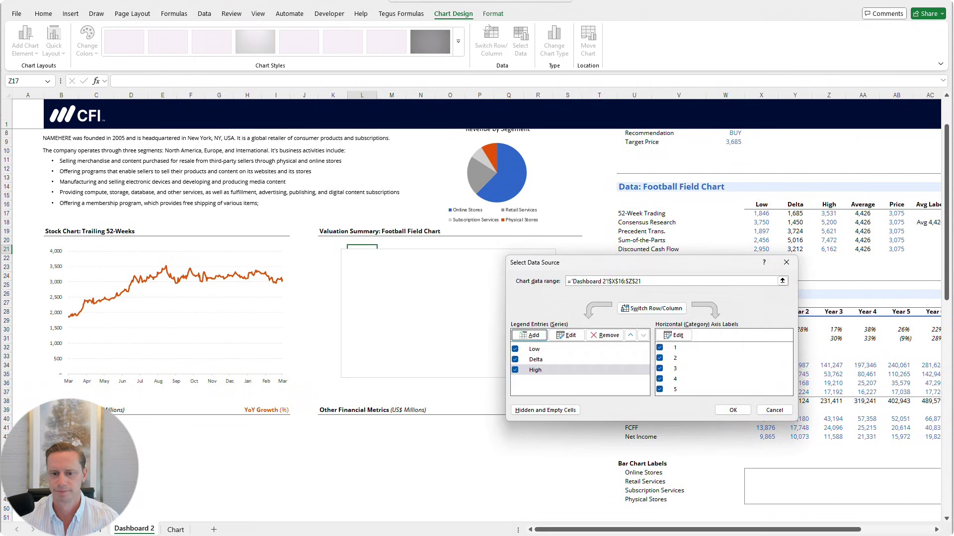
left_click(529, 335)
left_click_drag(862, 213, 863, 249)
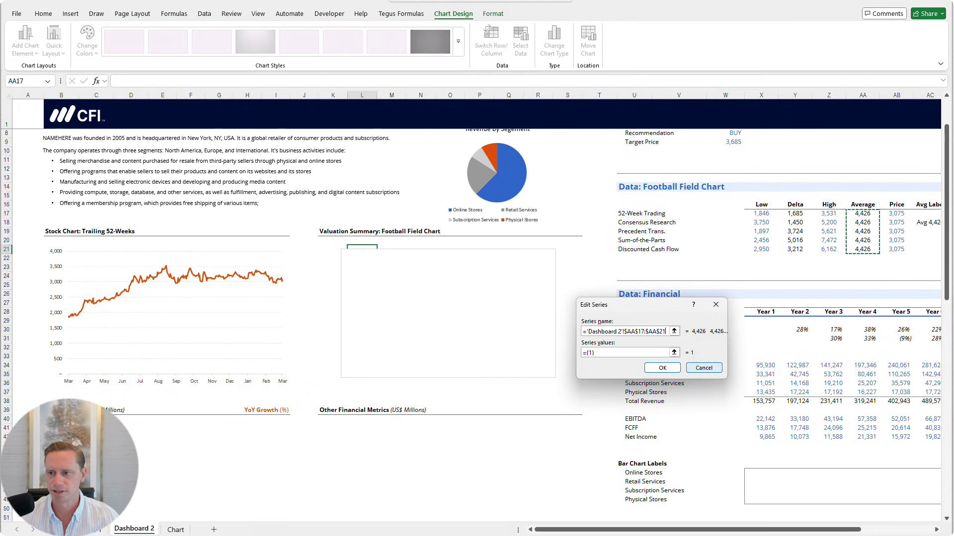
left_click(704, 368)
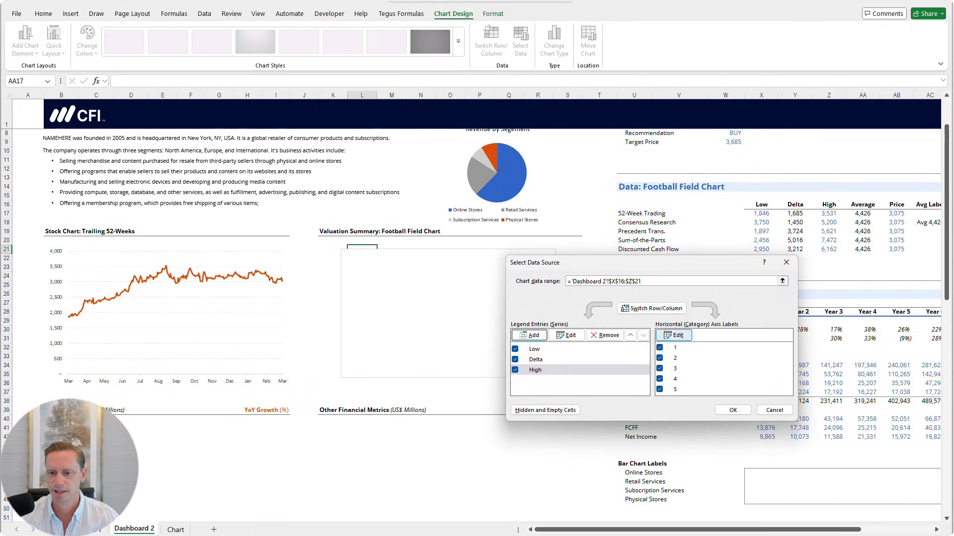
Set the chart's category axis labels to the valuation methods in U17:U21 and apply the data source
left_click(673, 336)
left_click_drag(636, 213, 640, 249)
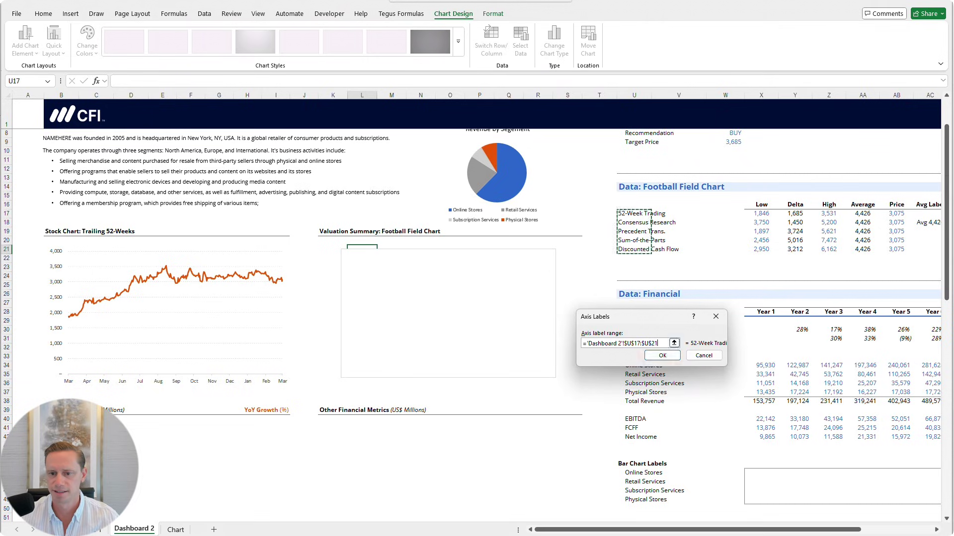
left_click(662, 356)
left_click(733, 410)
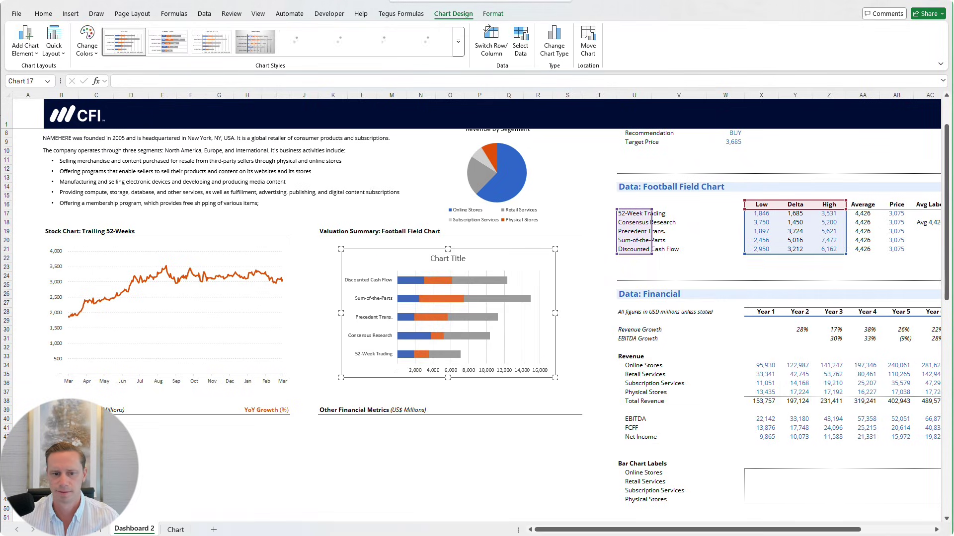
left_click(599, 411)
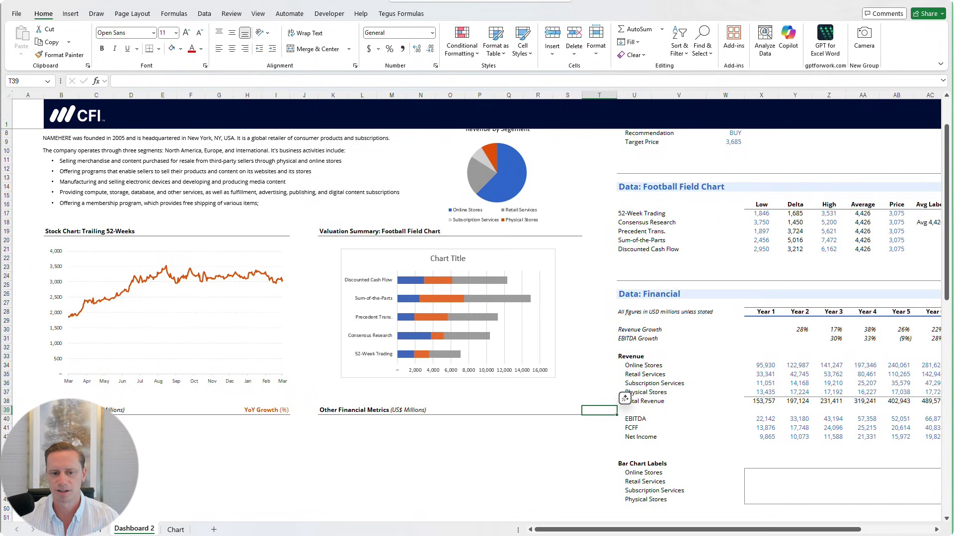
Format the Low series in the football field chart with no fill and no border line
left_click(405, 280)
right_click(405, 280)
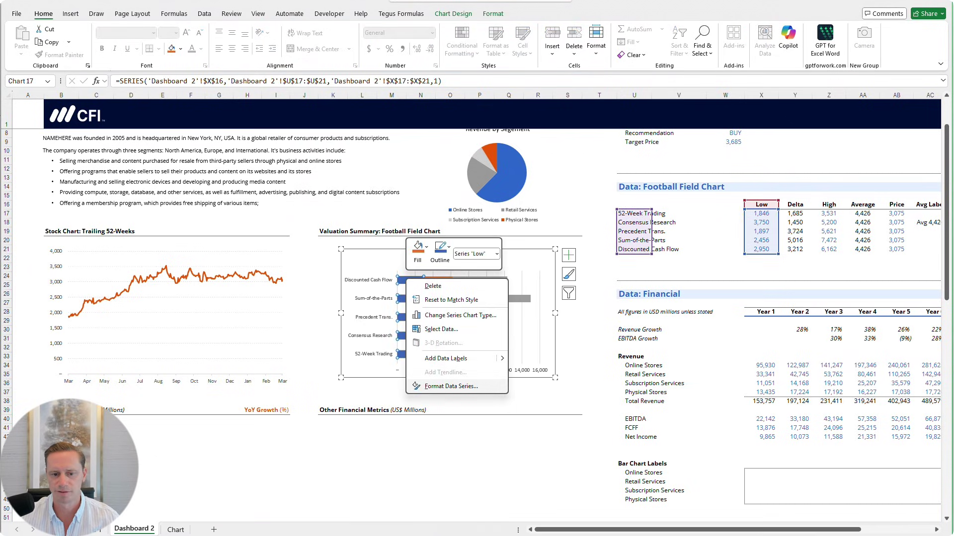
left_click(450, 386)
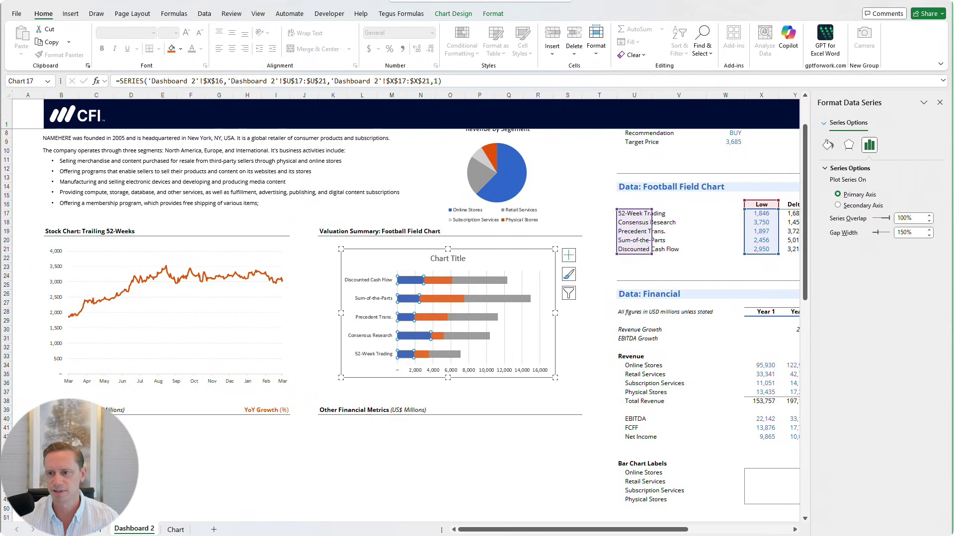
left_click(828, 145)
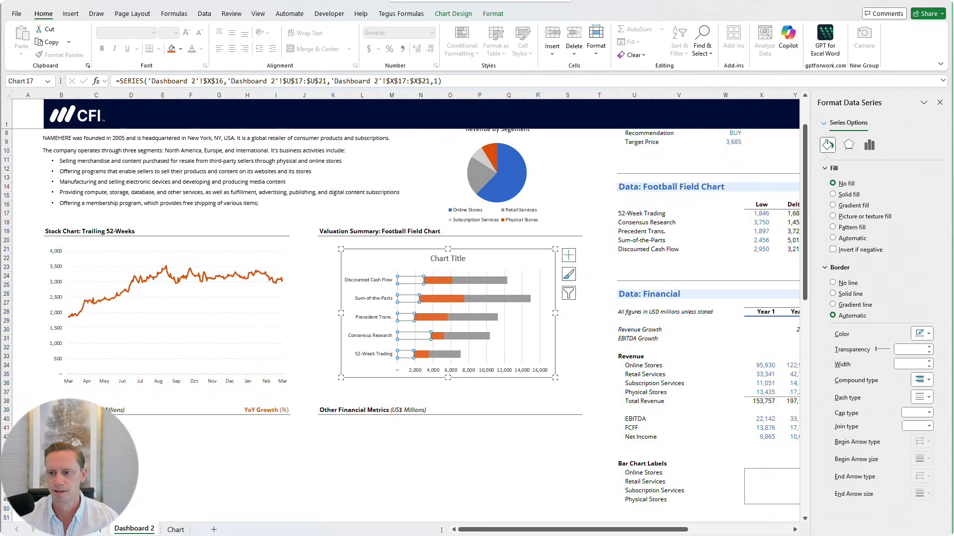
left_click(834, 282)
left_click(479, 401)
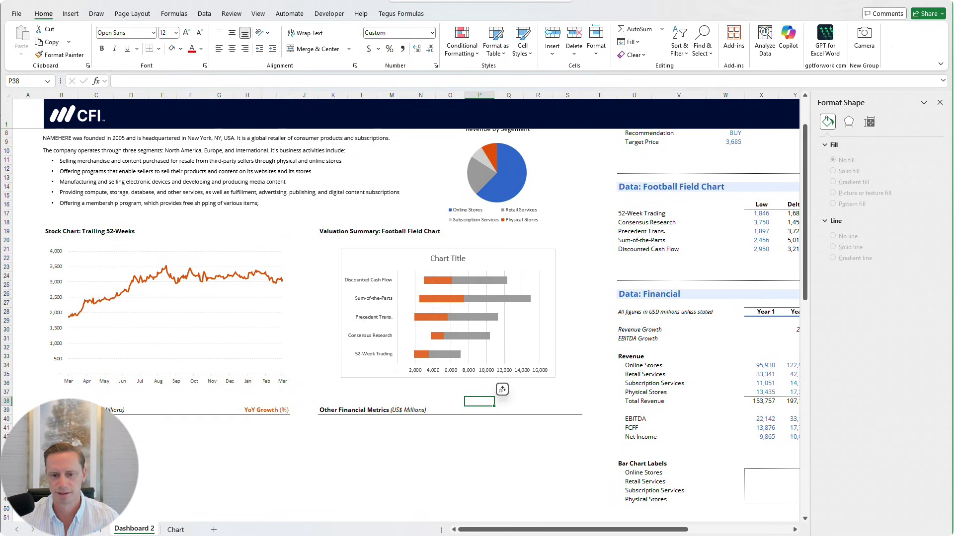
Format the High series in the football field chart with no fill and no border line
mouse_move(459, 337)
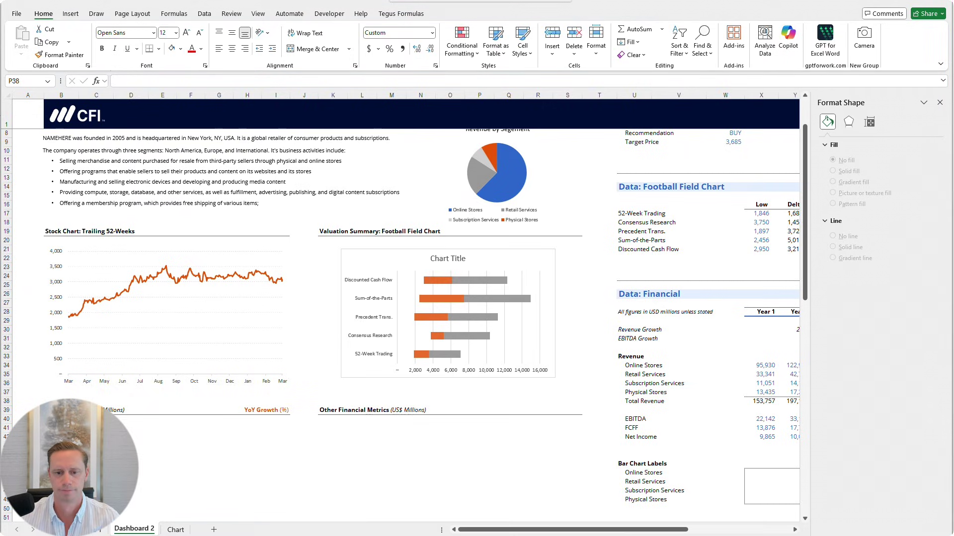
right_click(494, 300)
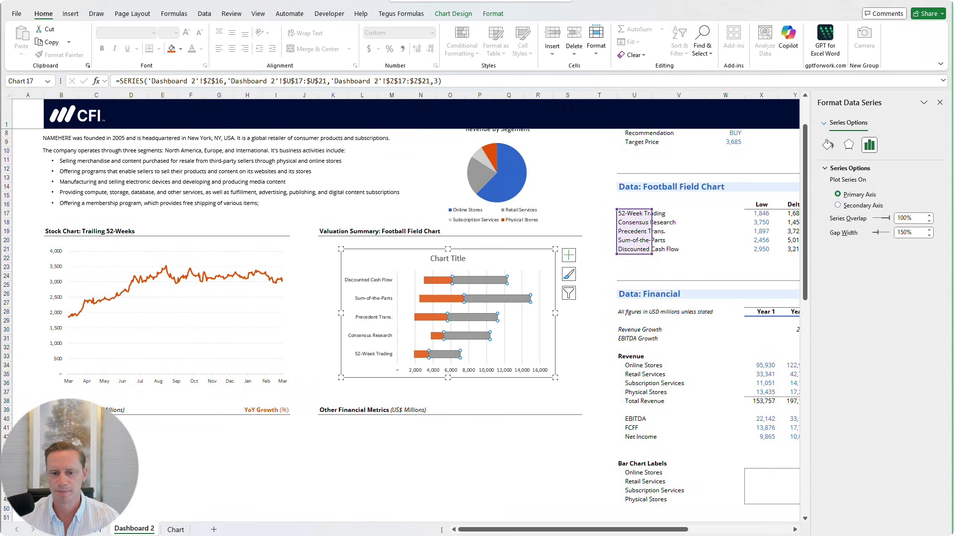
left_click(540, 408)
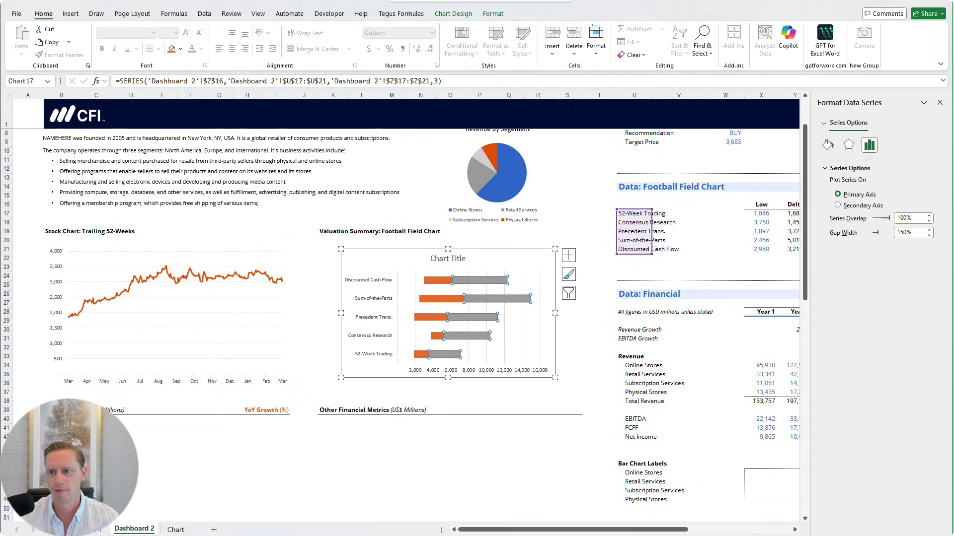
left_click(827, 145)
left_click(833, 184)
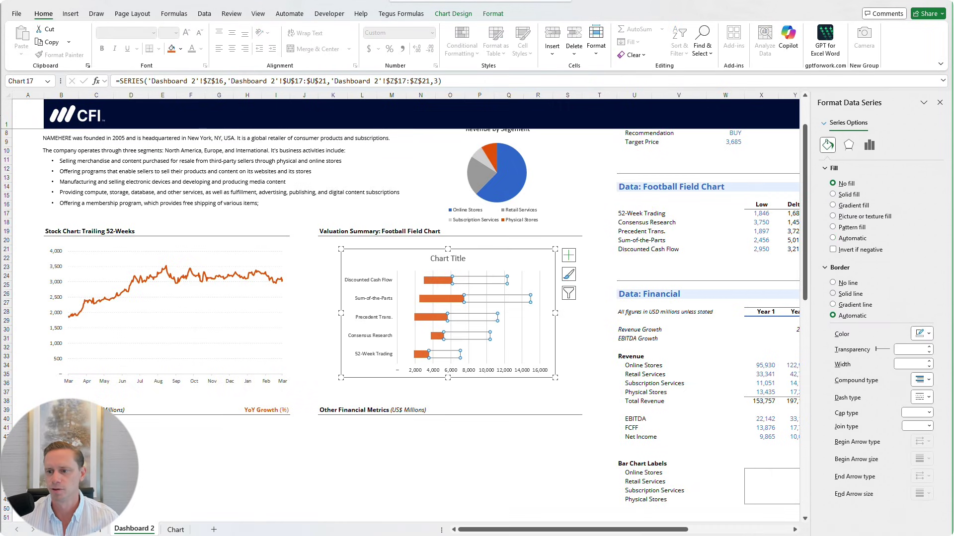
left_click(832, 283)
left_click(538, 402)
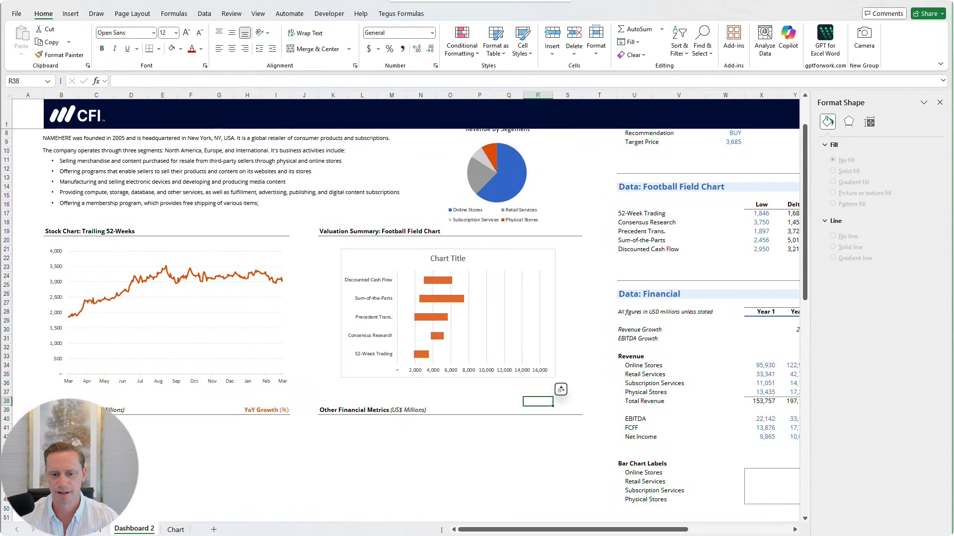
Set the maximum bound of the football field chart's horizontal value axis to 8000
right_click(515, 371)
left_click(550, 496)
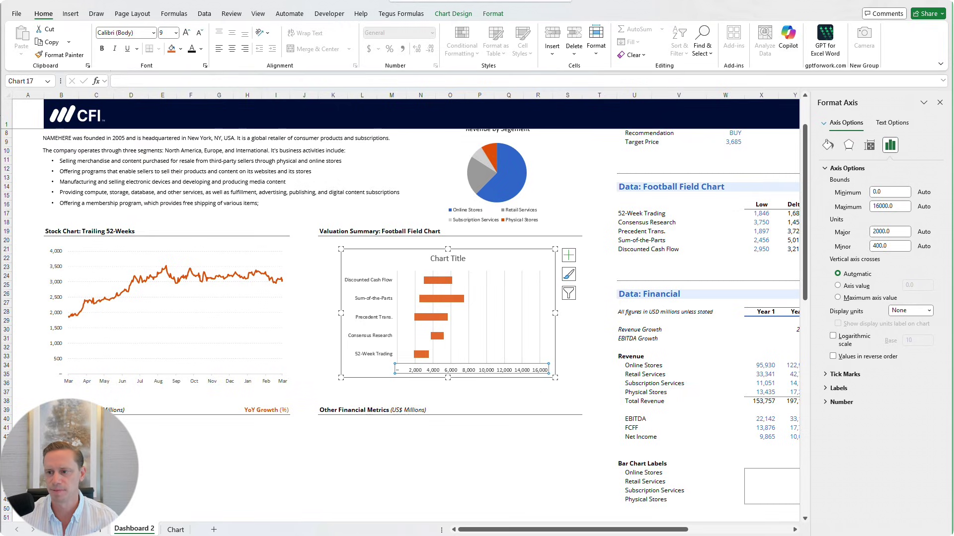
left_click(876, 207)
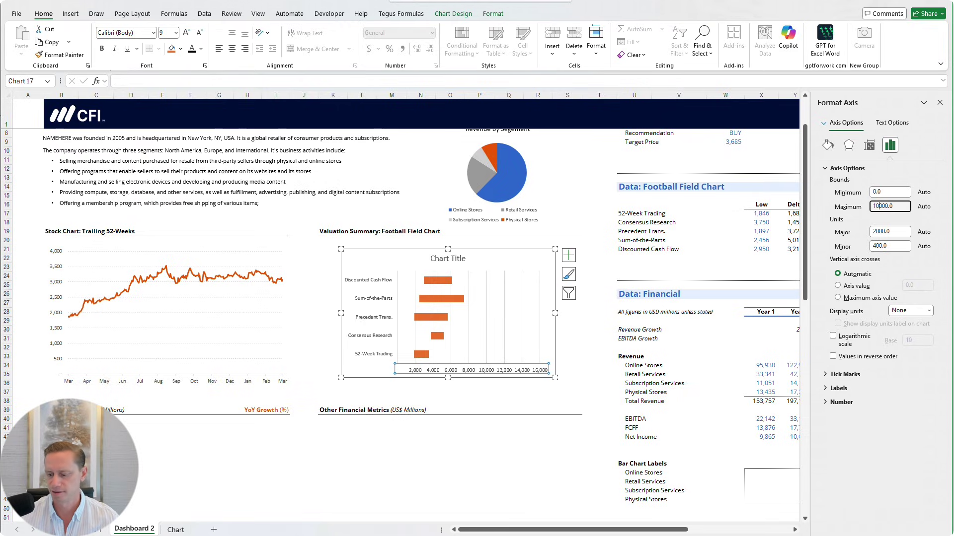
key("Return")
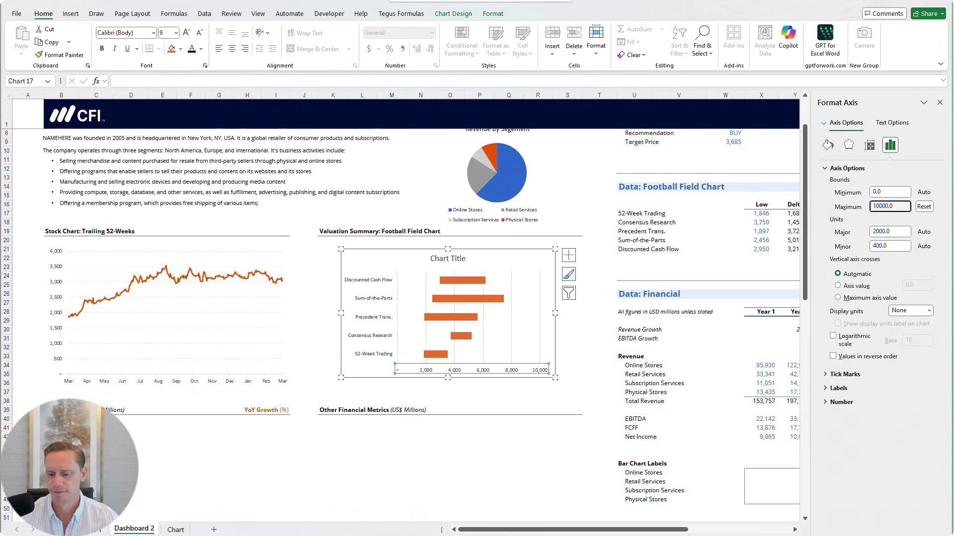
key("BackSpace")
key("BackSpace")
type("8")
key("Return")
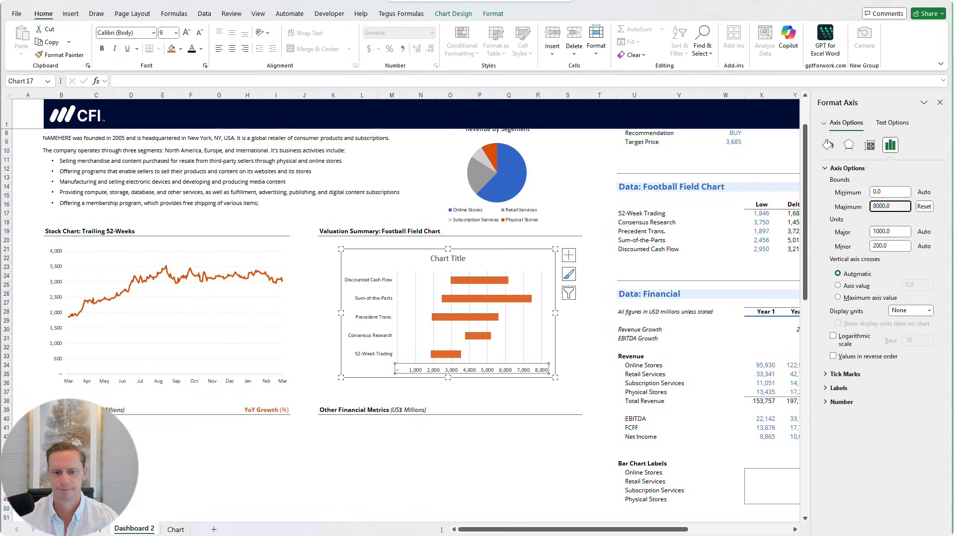
left_click(450, 401)
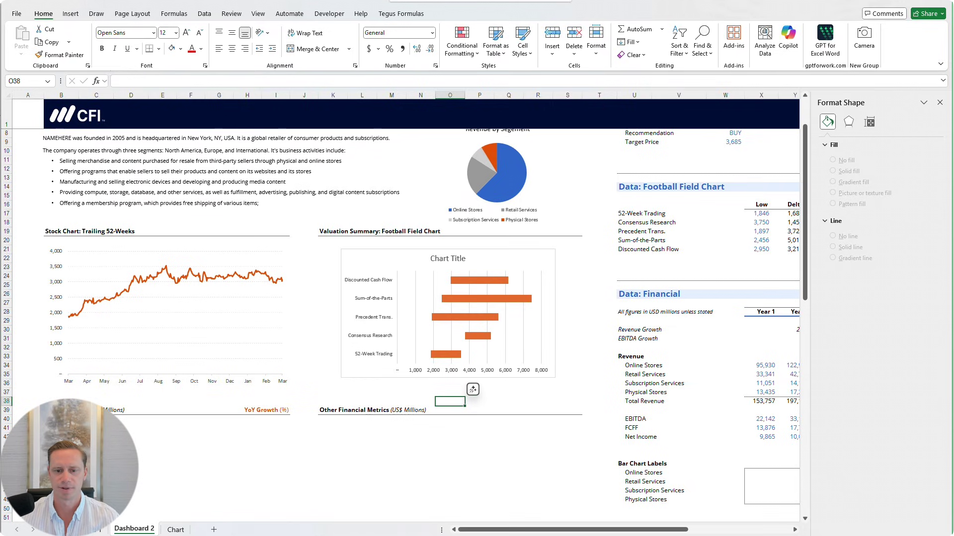
Fill only the Discounted Cash Flow bar of the Delta series with the recently used blue
left_click(447, 259)
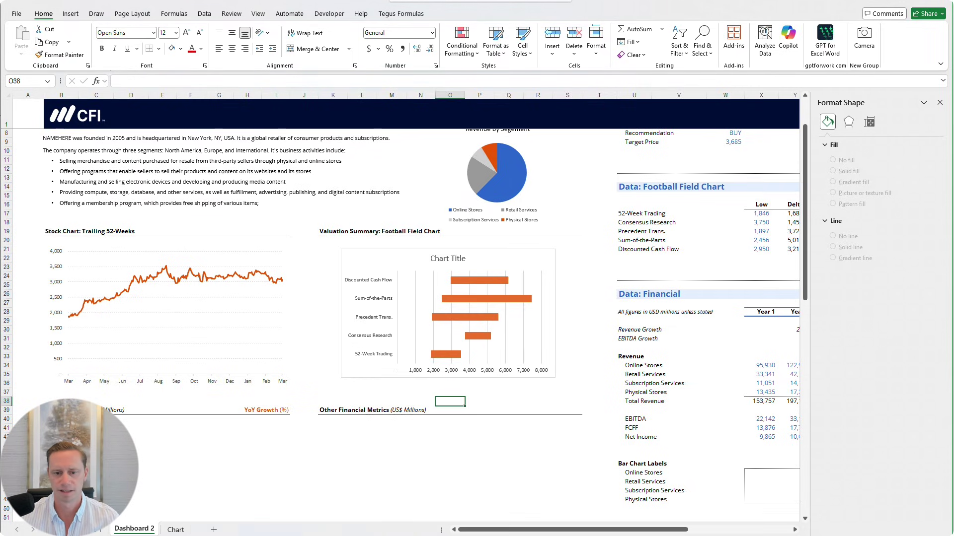
left_click(477, 280)
left_click(478, 280)
right_click(477, 280)
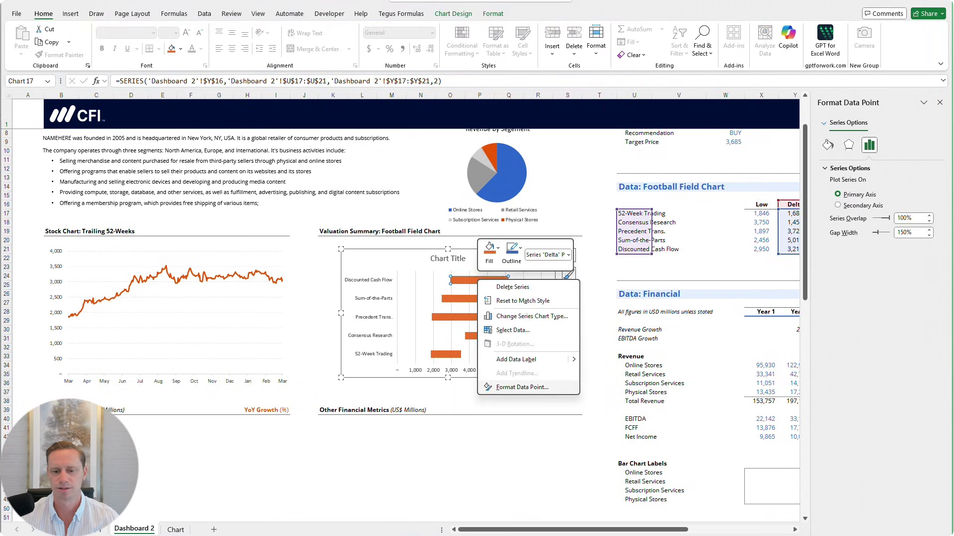
left_click(522, 387)
left_click(827, 145)
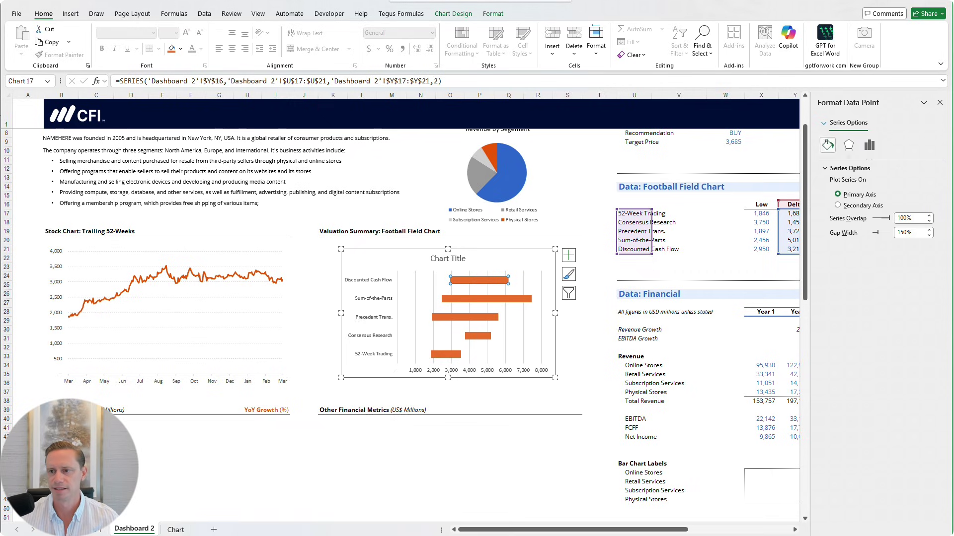
left_click(923, 269)
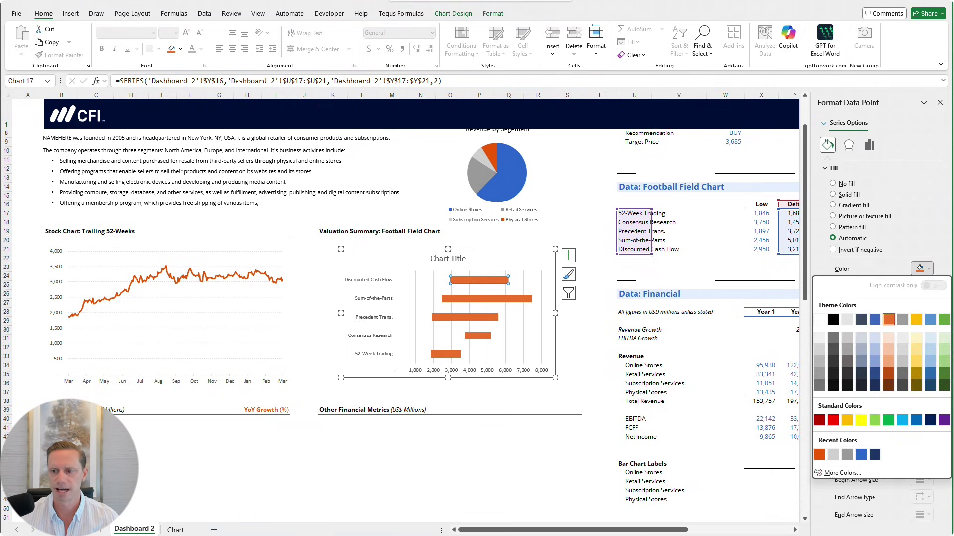
left_click(861, 454)
Fill the Sum-of-the-Parts and Precedent Trans. bars with the same blue
left_click(487, 299)
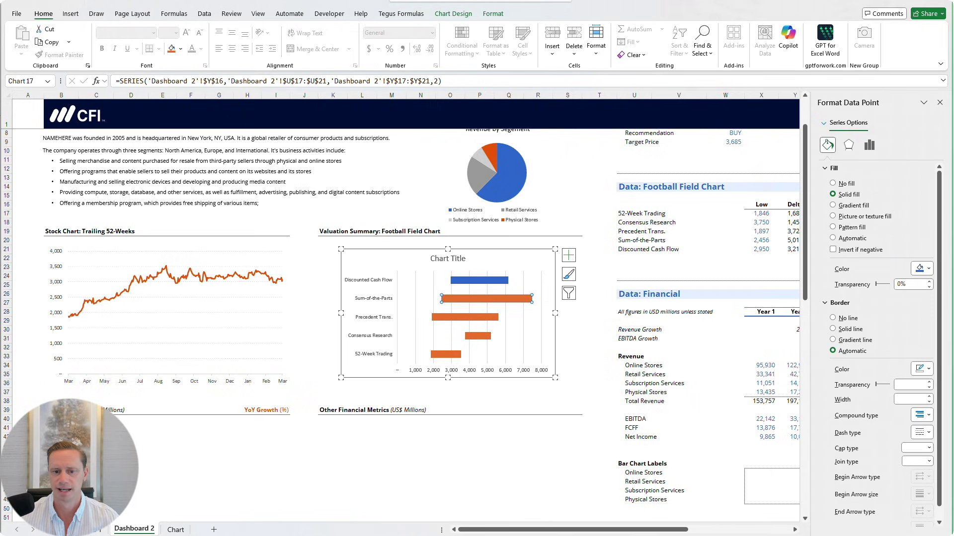
left_click(923, 269)
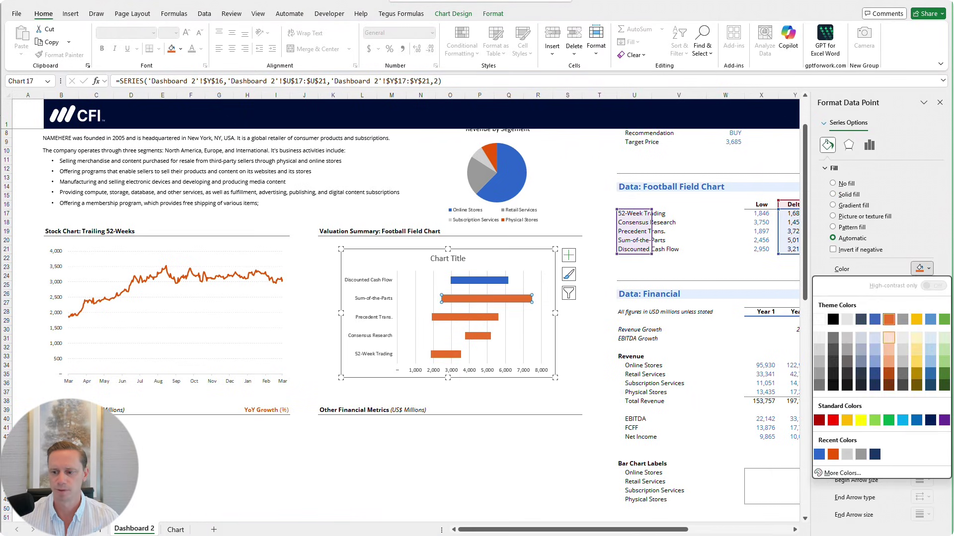
left_click(818, 454)
key("Left")
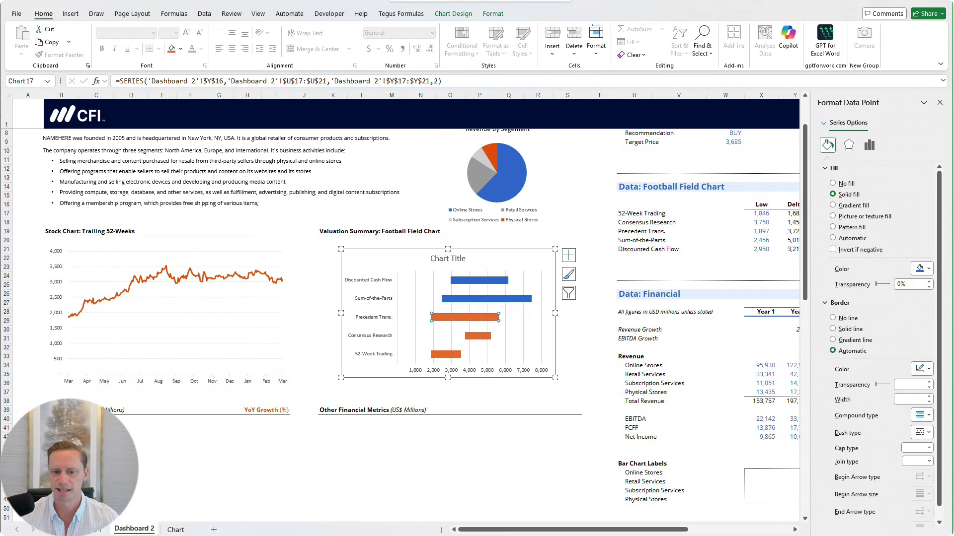
left_click(923, 268)
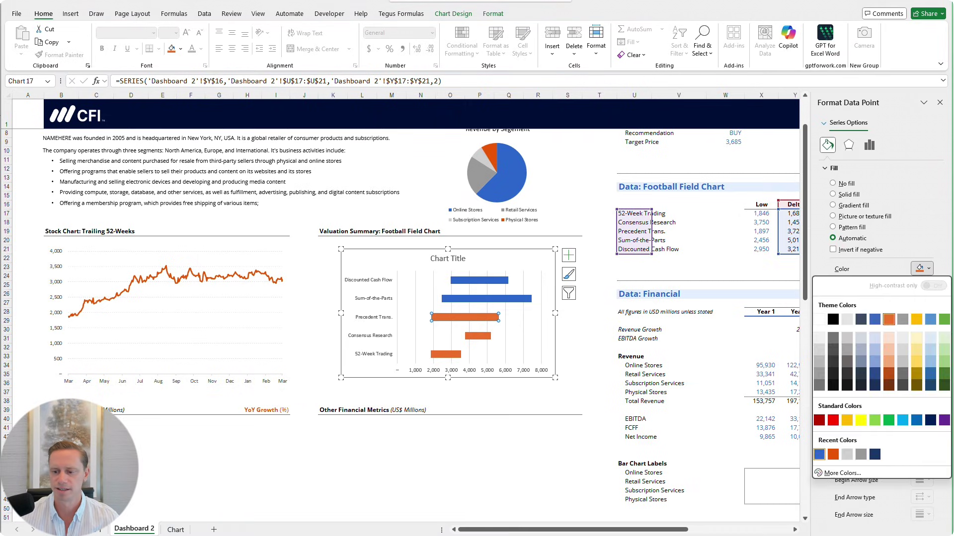
left_click(818, 455)
Fill the Consensus Research and 52-Week Trading bars with the recently used grey
key("Left")
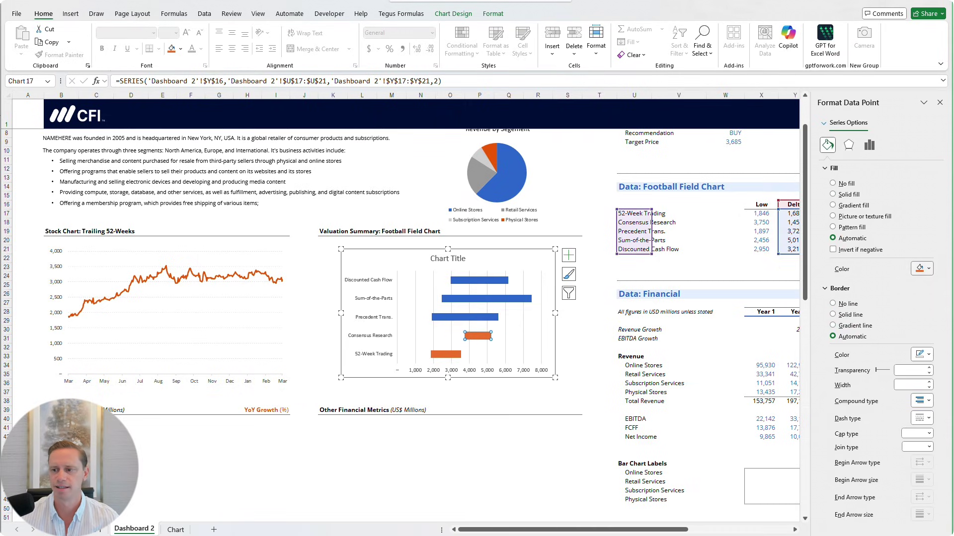
left_click(923, 269)
left_click(860, 454)
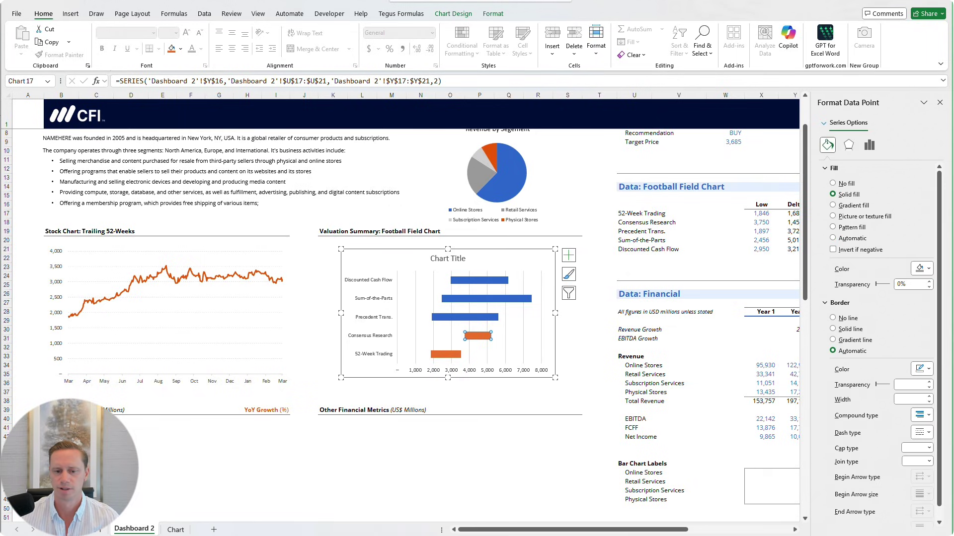
key("Left")
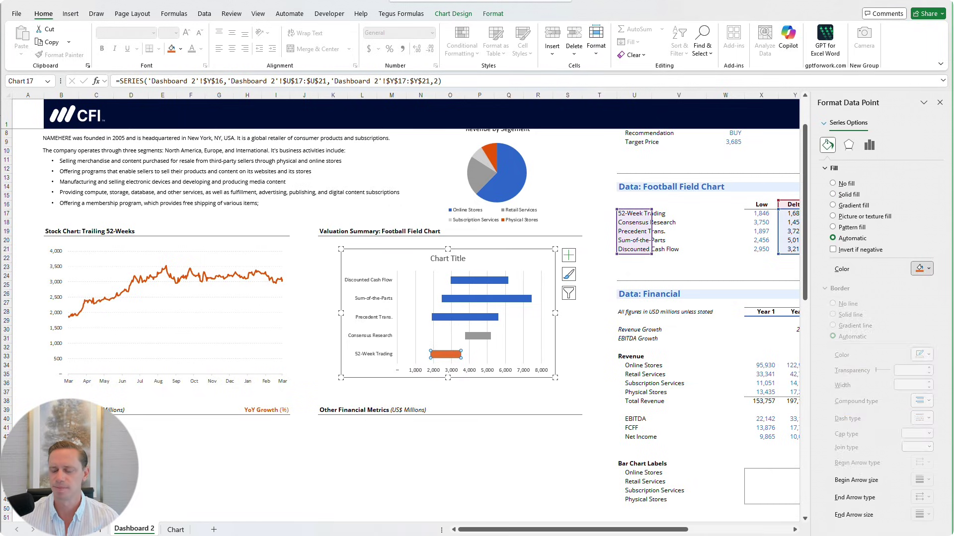
left_click(923, 269)
left_click(819, 454)
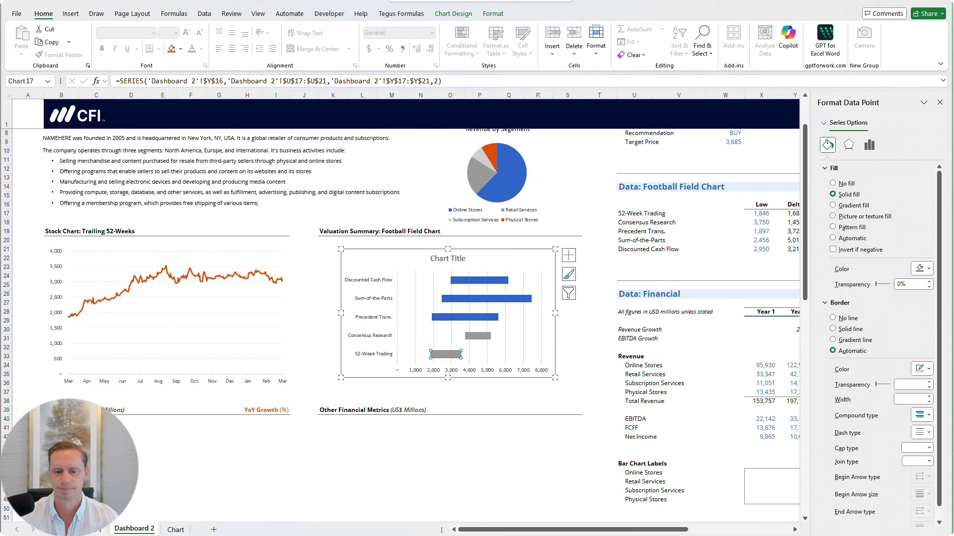
Close the formatting pane and delete the football field chart's title
left_click(567, 393)
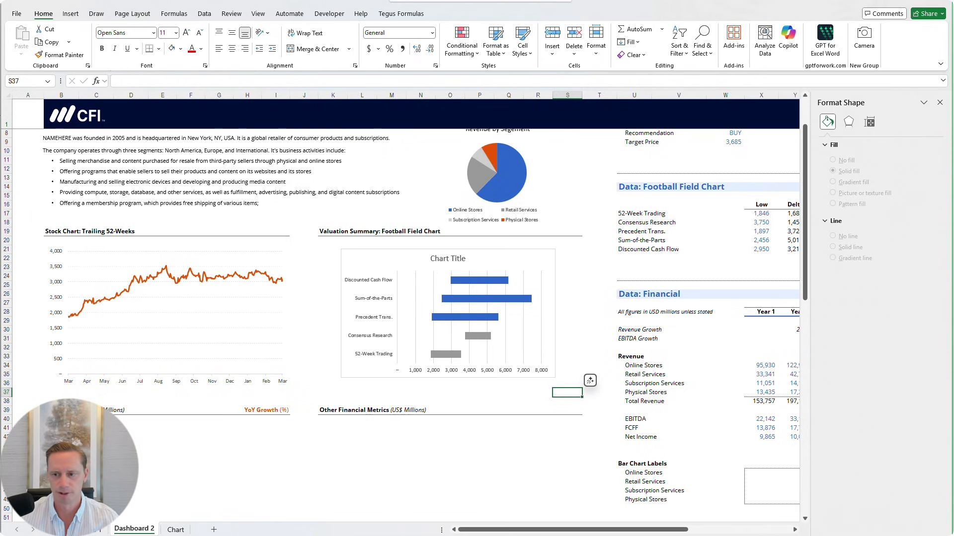
left_click(940, 103)
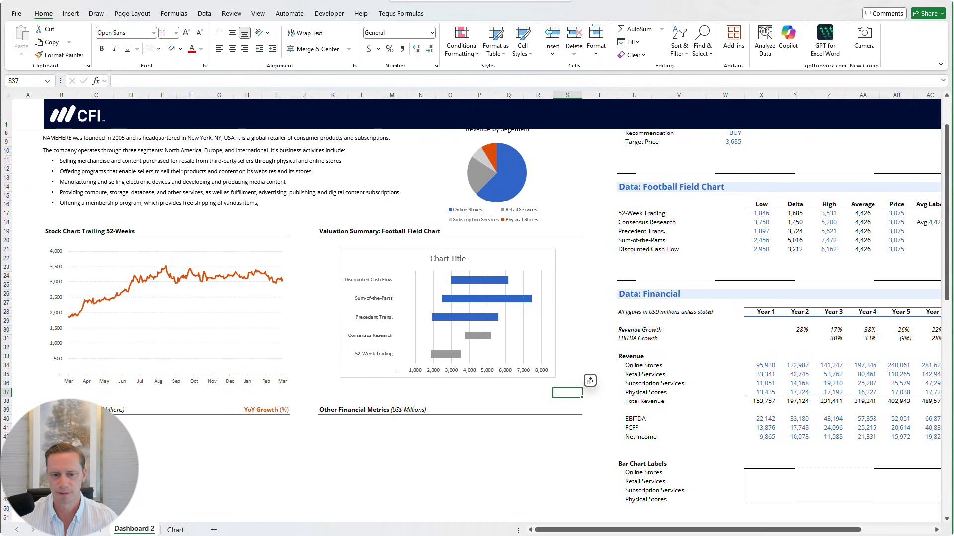
left_click(448, 259)
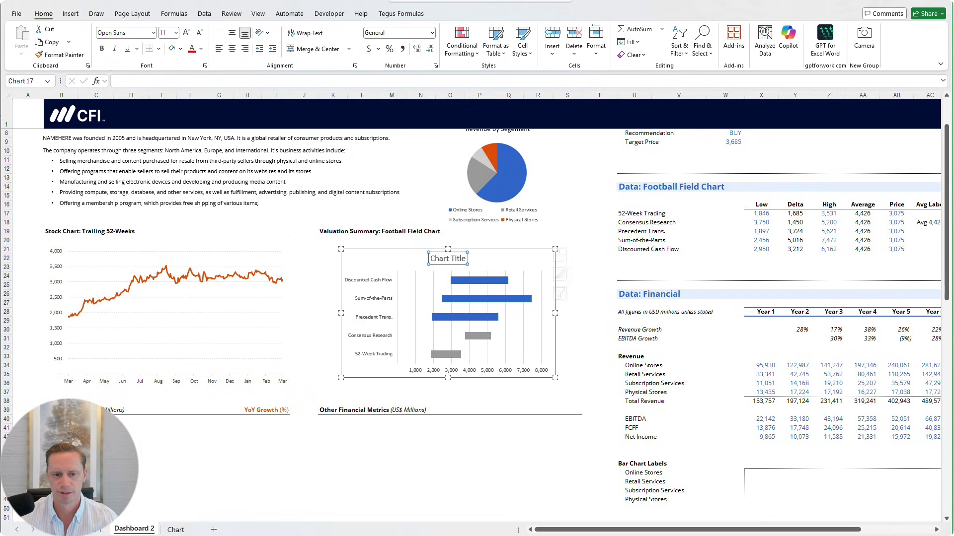
key("Delete")
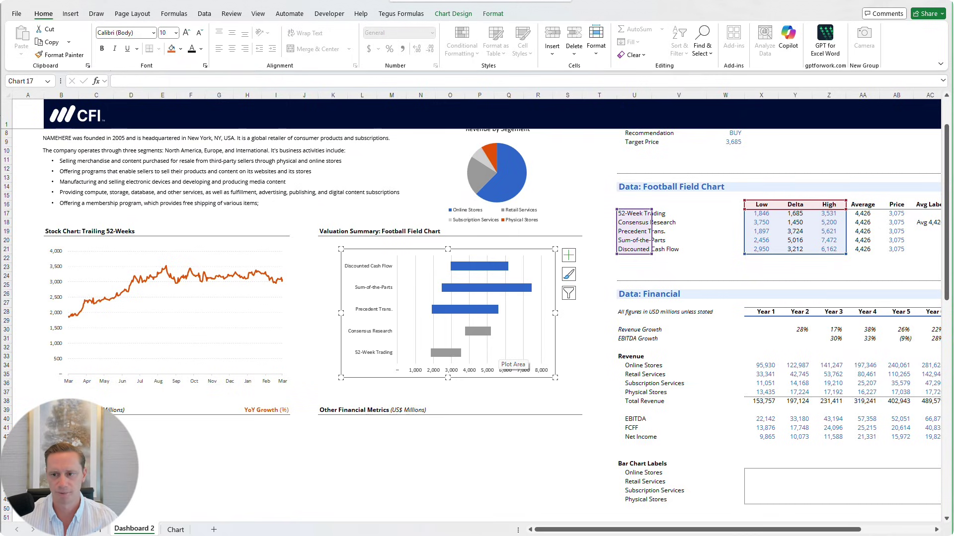
Add a series to the football field chart named from the Average header in AA16, with values from AA17:AA18
right_click(459, 329)
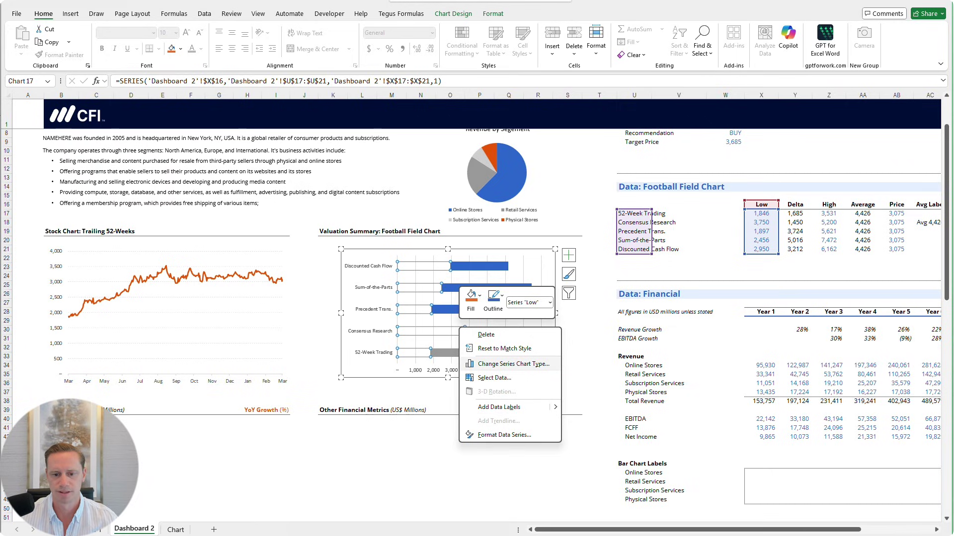
left_click(494, 377)
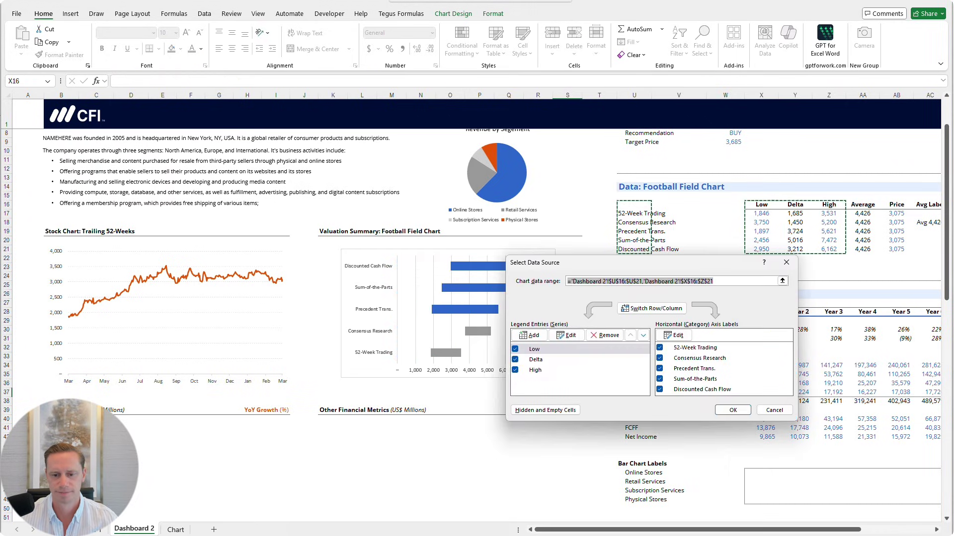
left_click(472, 334)
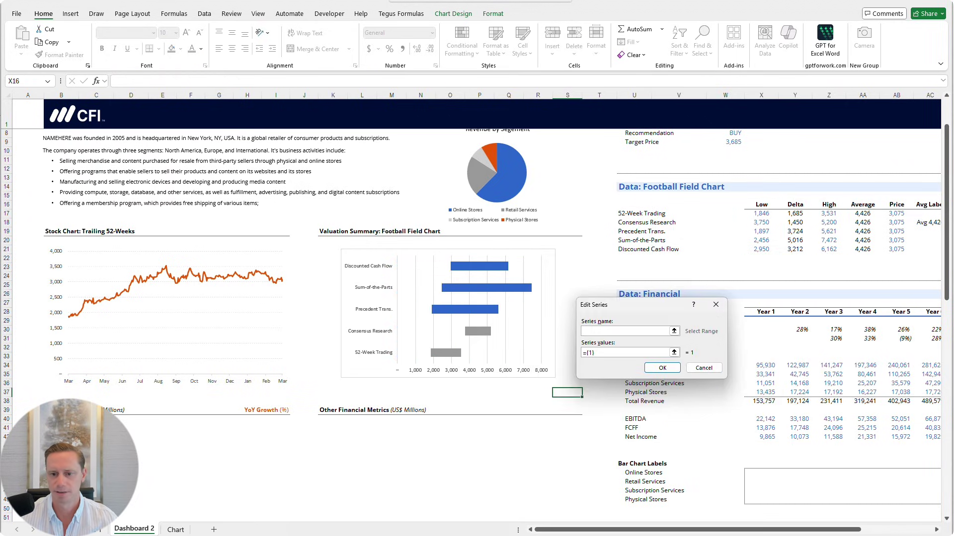
left_click(863, 205)
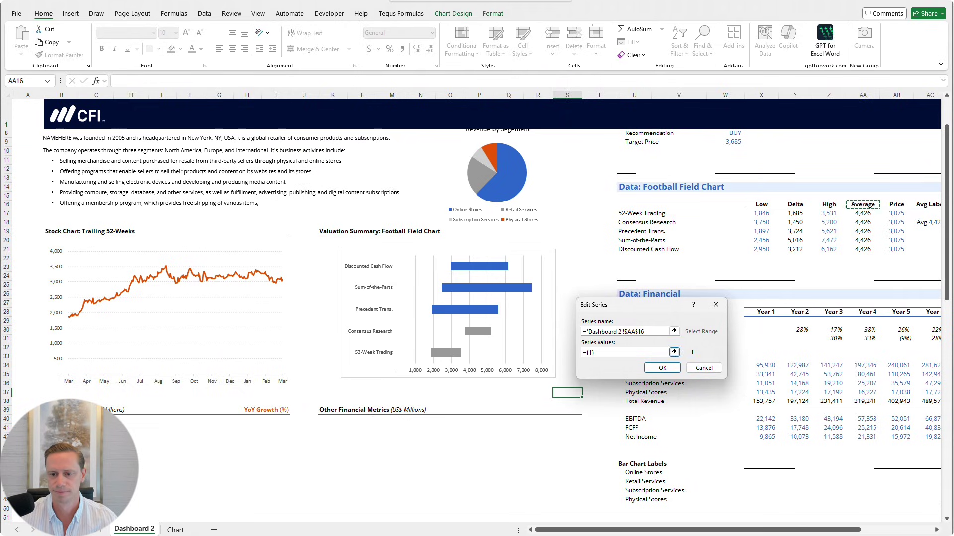
left_click(674, 353)
mouse_move(863, 214)
left_mouse_down()
mouse_move(863, 249)
mouse_move(863, 223)
left_mouse_up()
left_click(717, 323)
left_click(662, 368)
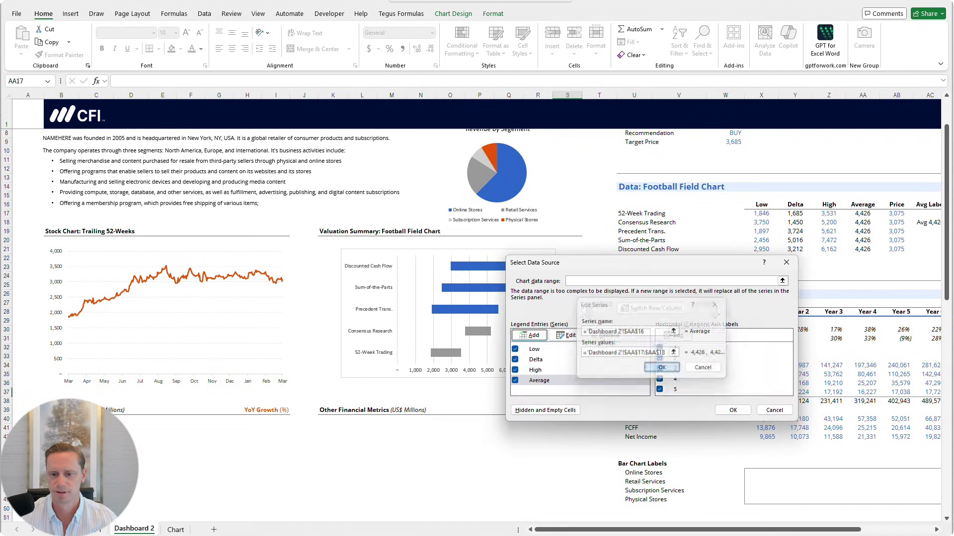
left_click(733, 410)
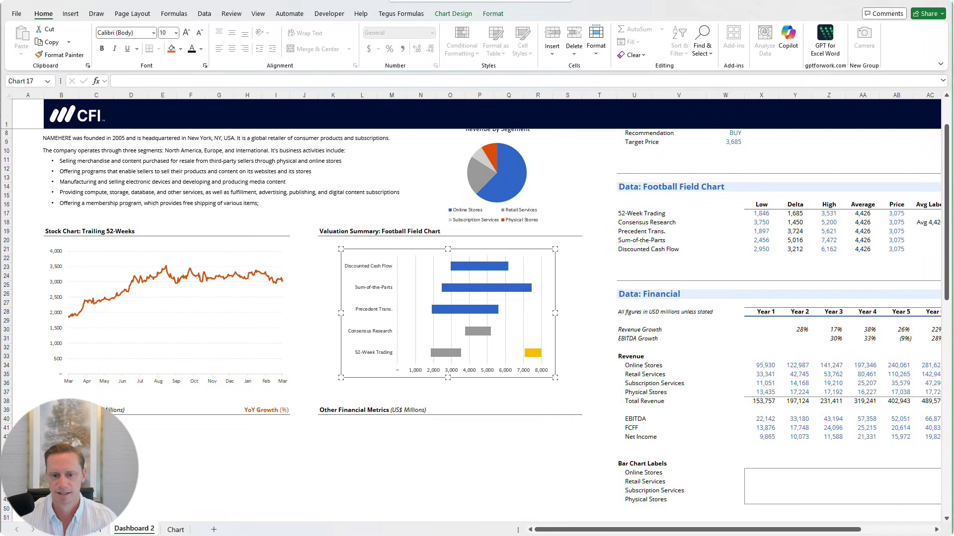
Try a custom combination chart type with the High, Delta and Low series as Stacked Bar
right_click(526, 354)
right_click(513, 343)
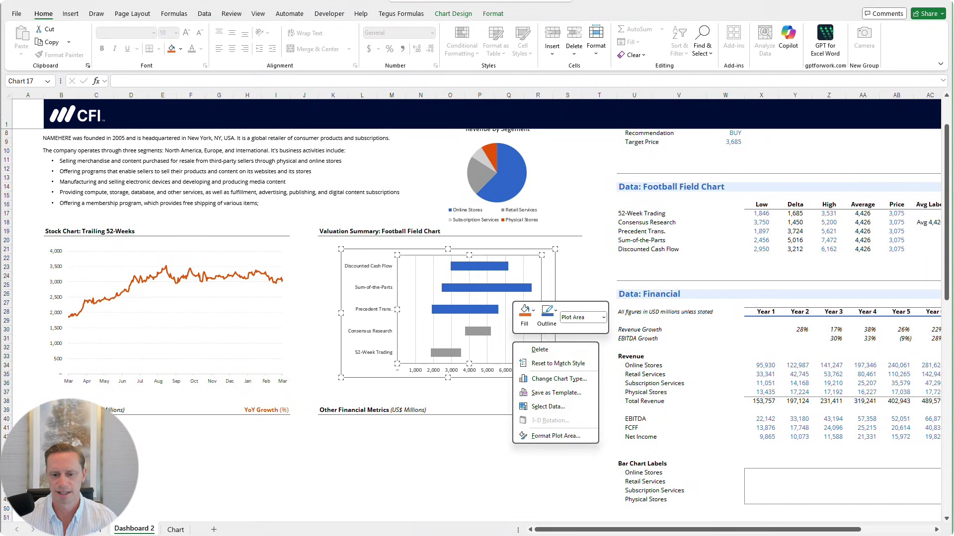
left_click(558, 378)
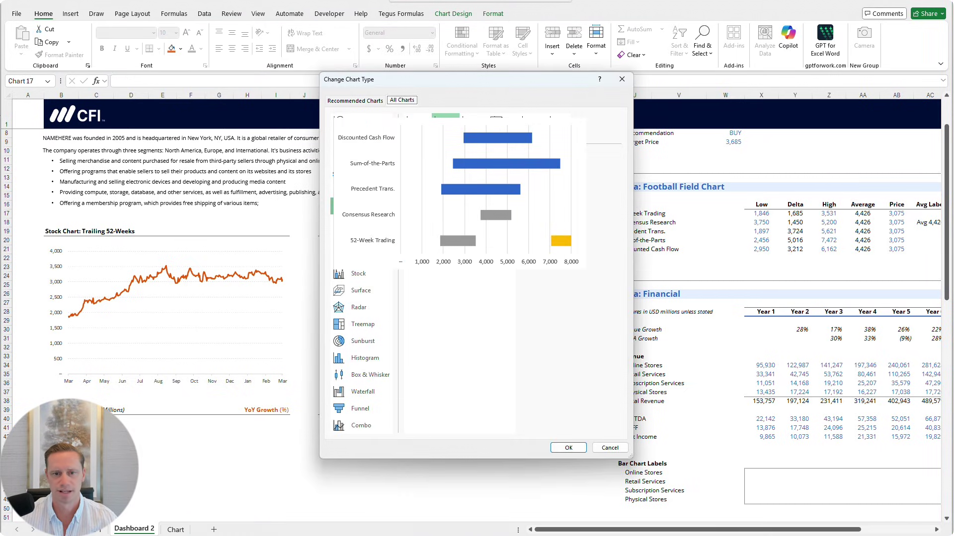
left_click(340, 427)
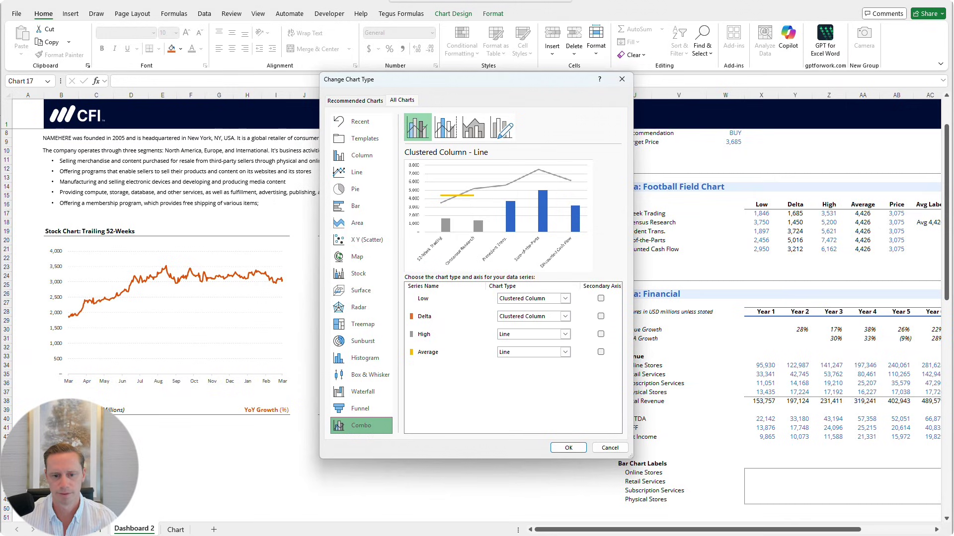
left_click(565, 335)
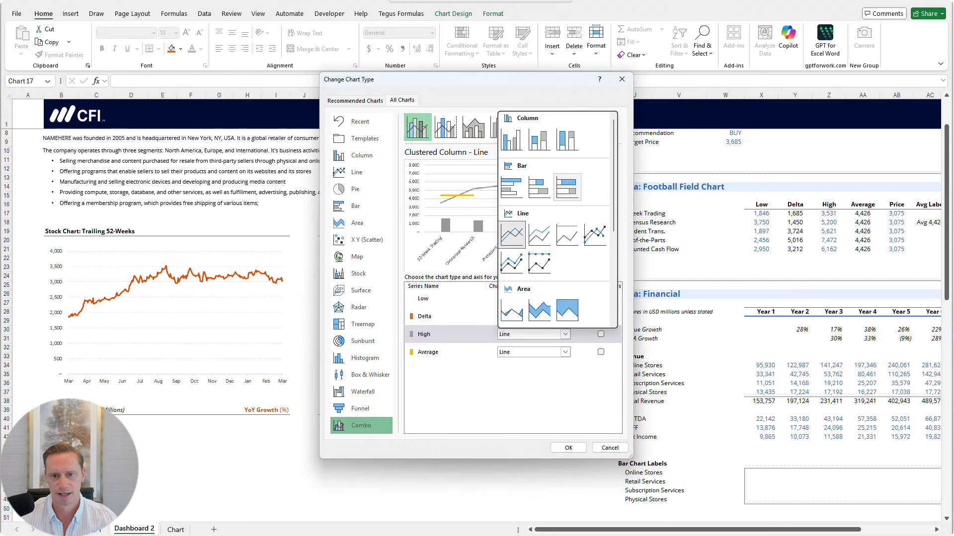
left_click(539, 186)
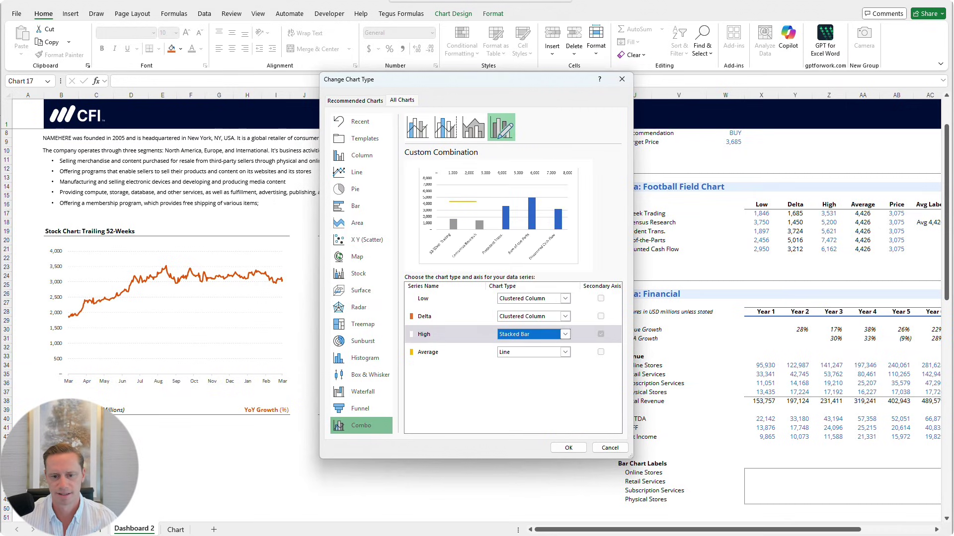
left_click(564, 317)
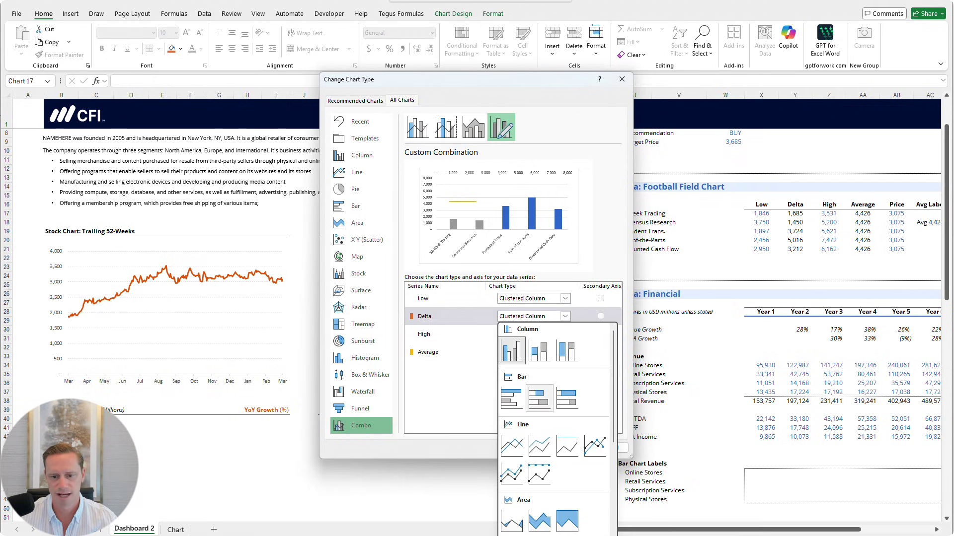
left_click(539, 397)
left_click(565, 299)
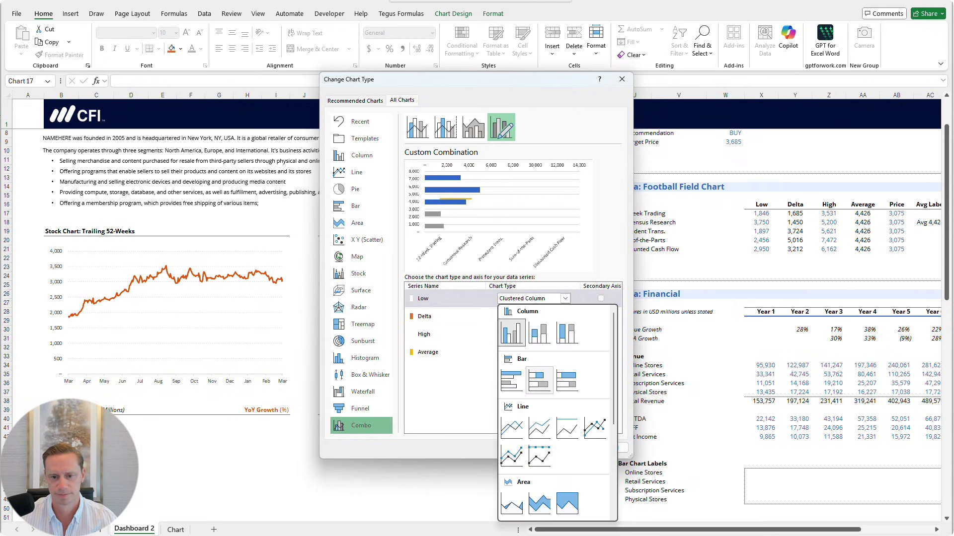
left_click(539, 380)
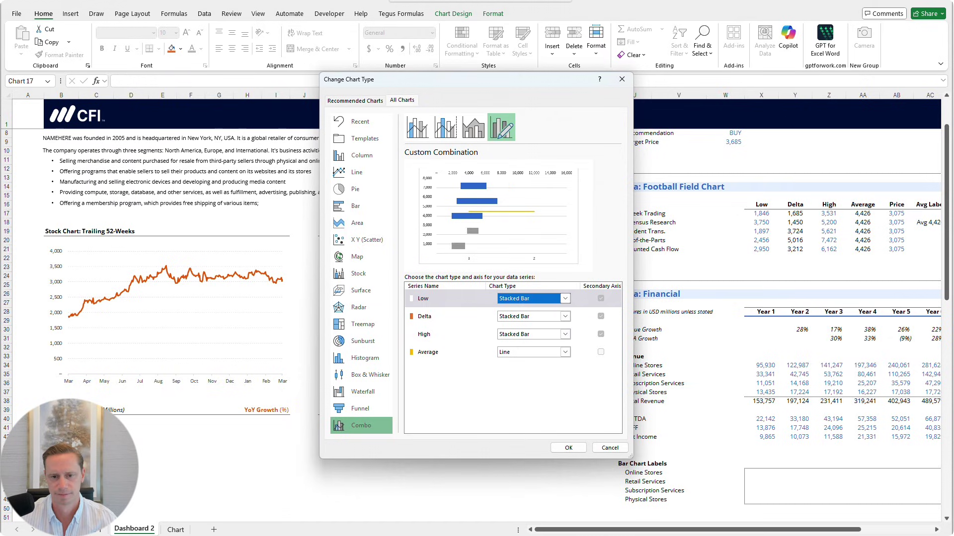
Try changing the whole football field chart to Scatter with Straight Lines and Markers
left_click(564, 353)
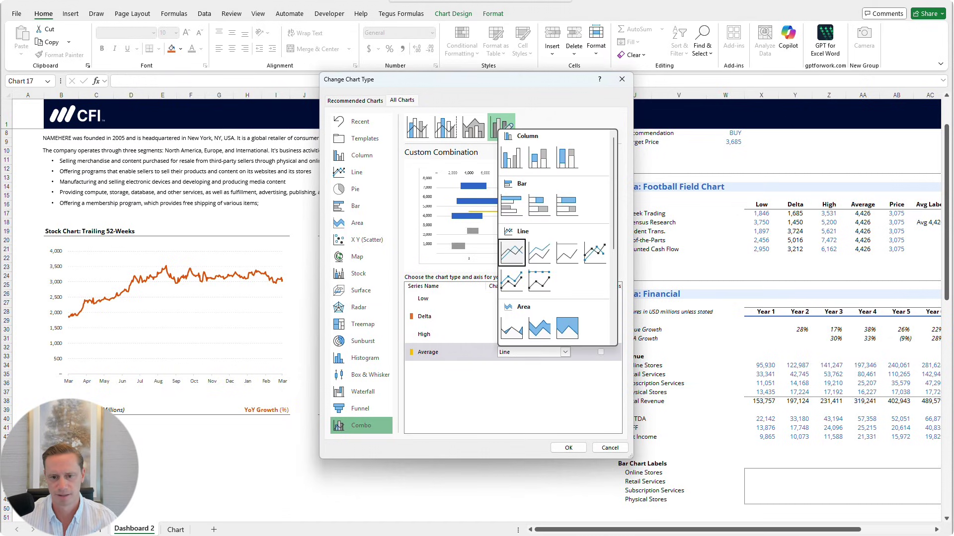
scroll(540, 281, "down", 4)
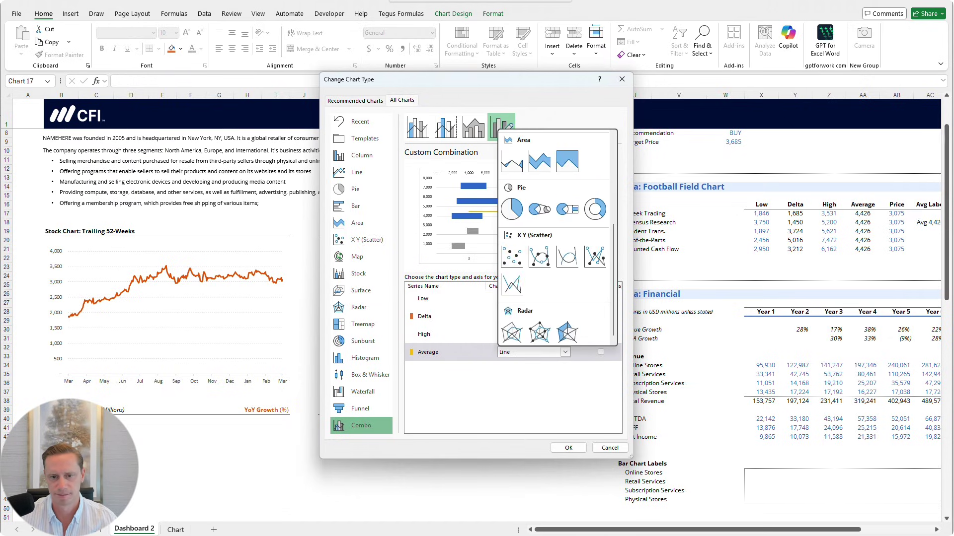
scroll(522, 285, "down", 1)
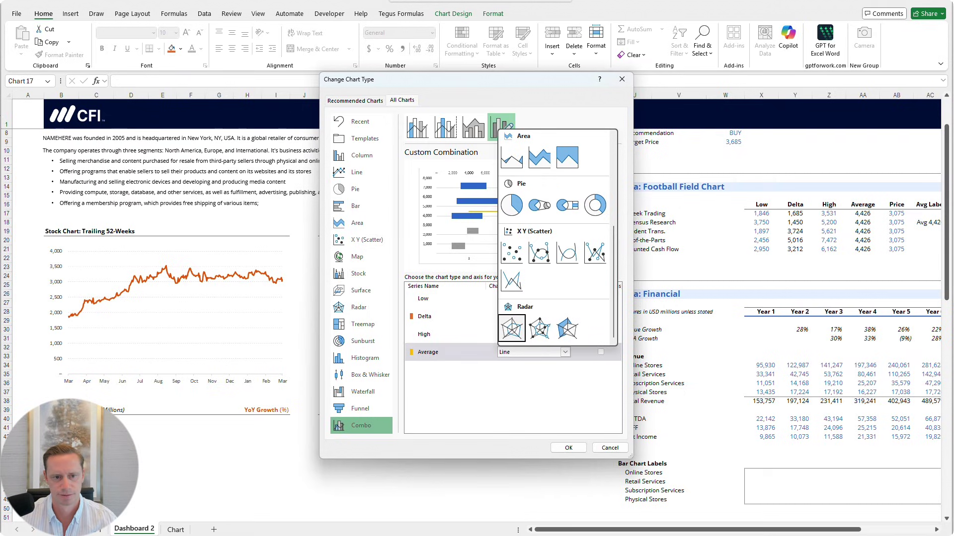
scroll(554, 238, "up", 3)
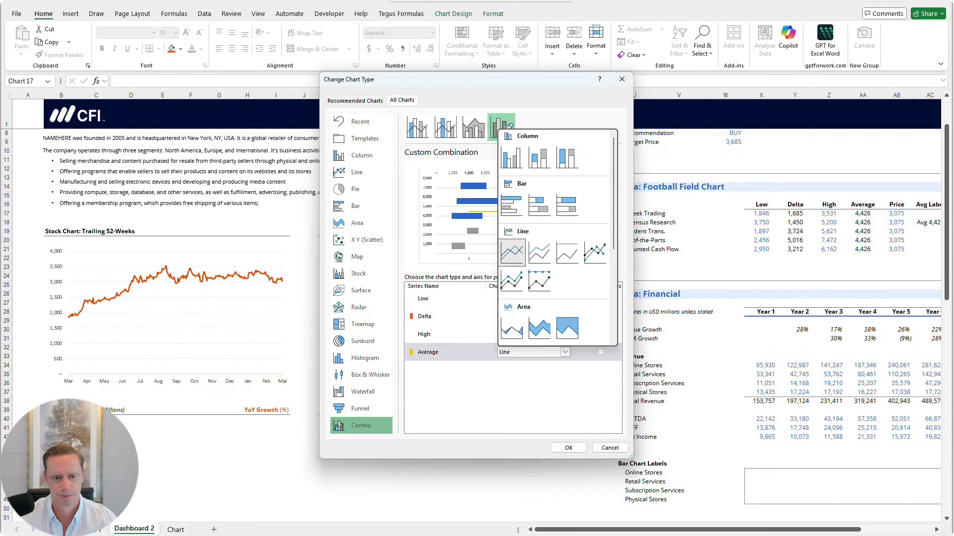
left_click(366, 240)
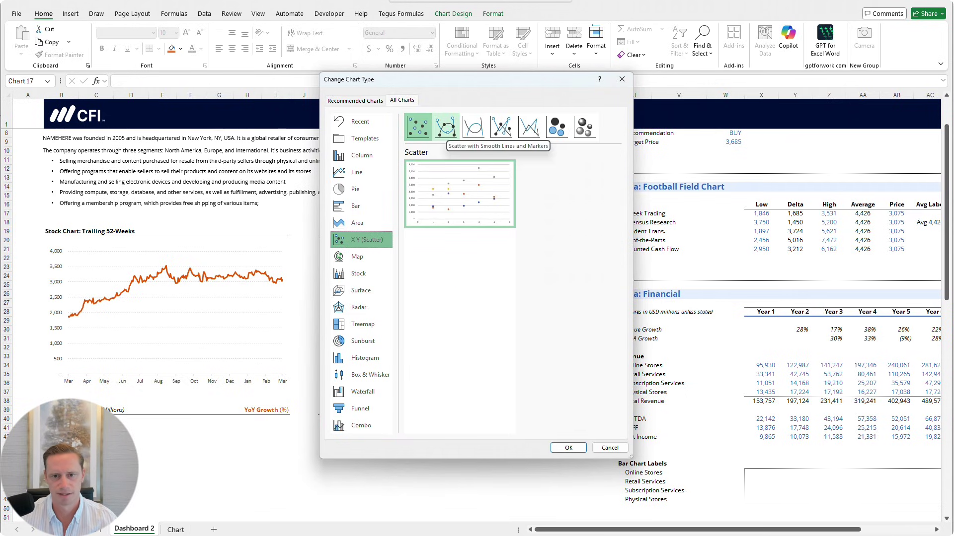
left_click(502, 127)
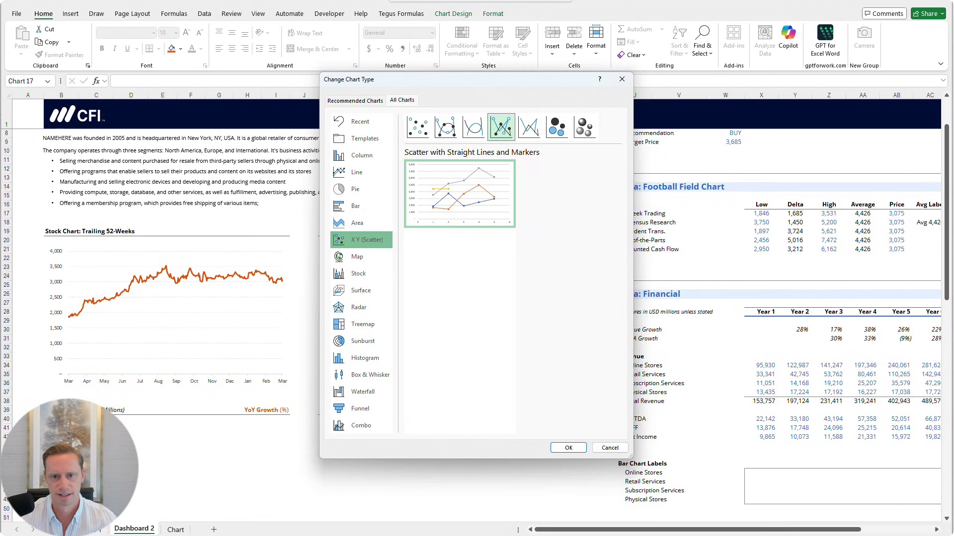
left_click(568, 448)
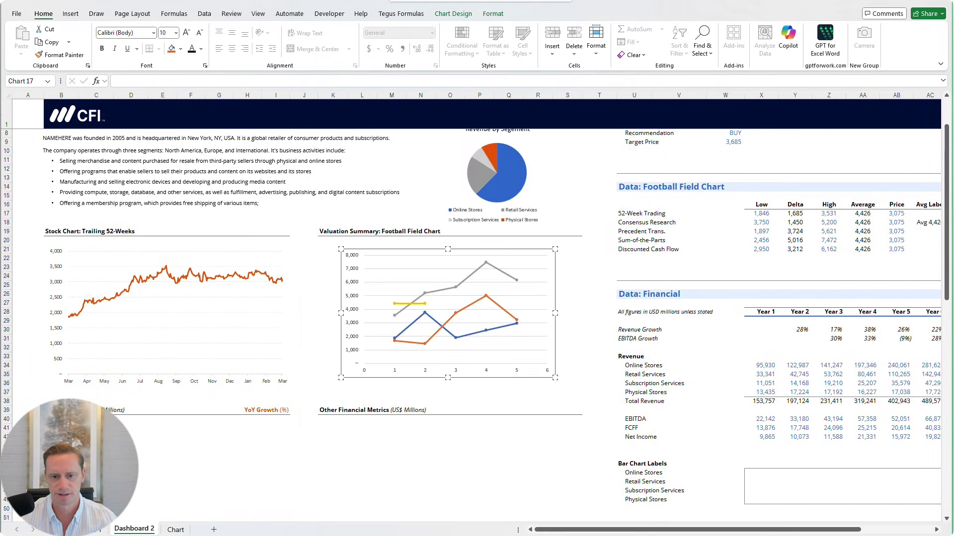
Change the chart to a custom combination with the Low and Delta series as Stacked Bar, and open the High series' chart type choices
right_click(476, 343)
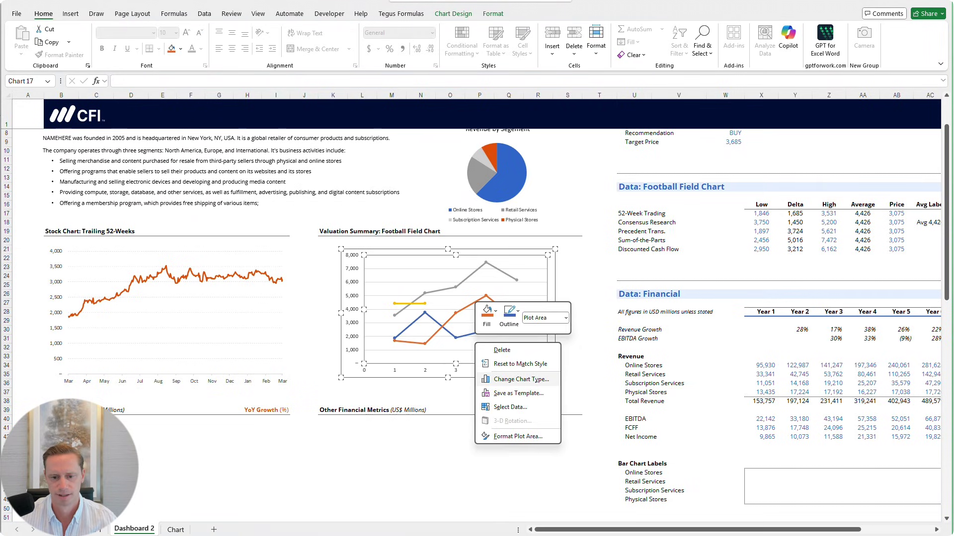
left_click(521, 379)
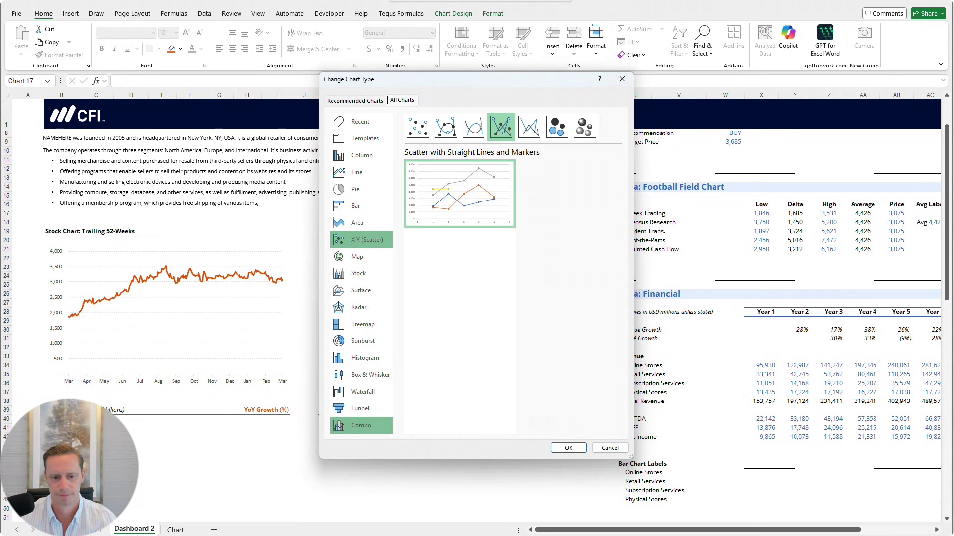
left_click(361, 426)
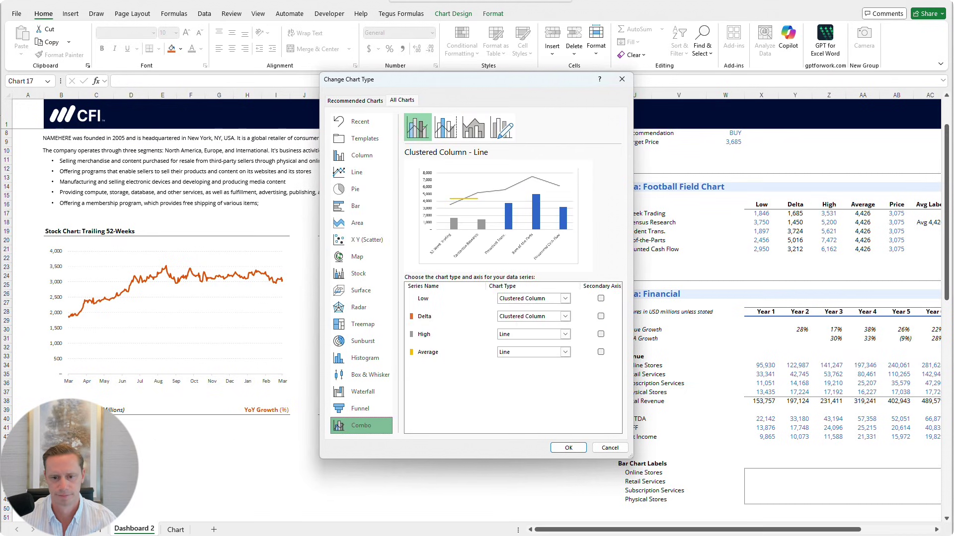
left_click(565, 298)
left_click(540, 381)
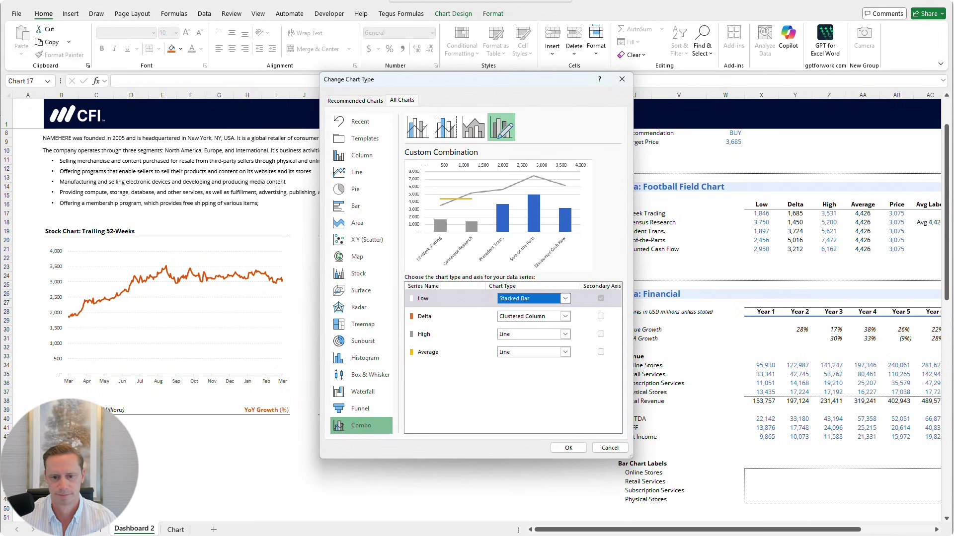
left_click(565, 317)
left_click(539, 398)
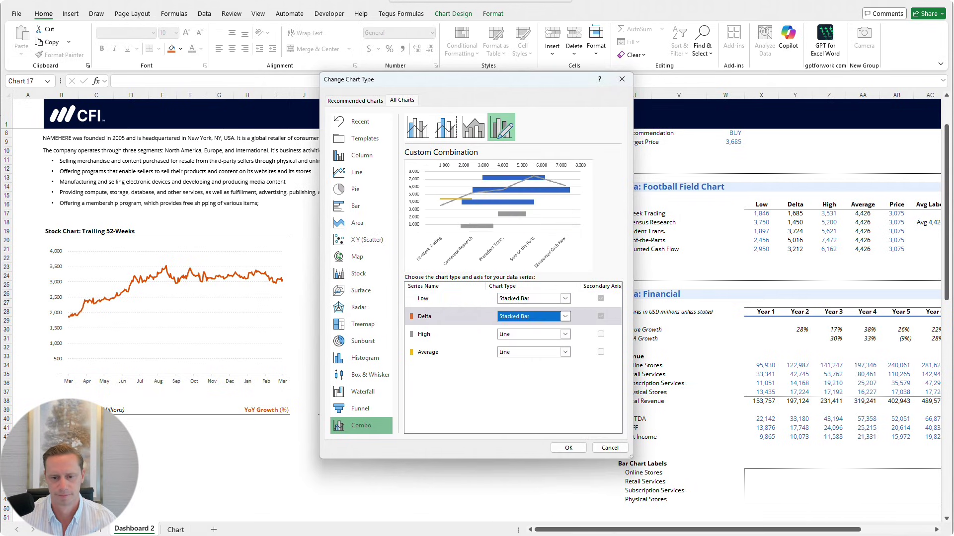
left_click(566, 334)
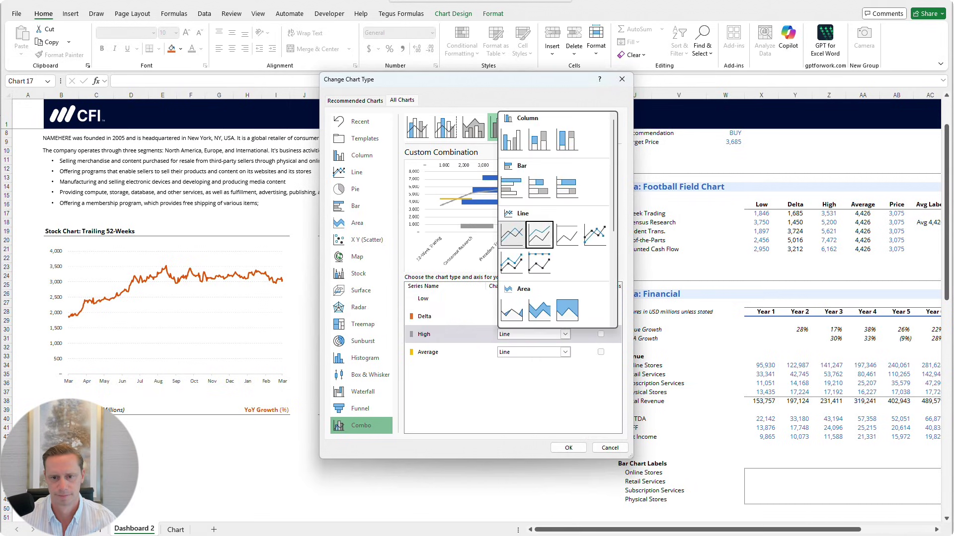
Try to combine a stacked bar for the High series with a smooth-line scatter for the Average series in the football field chart
left_click(539, 188)
left_click(565, 352)
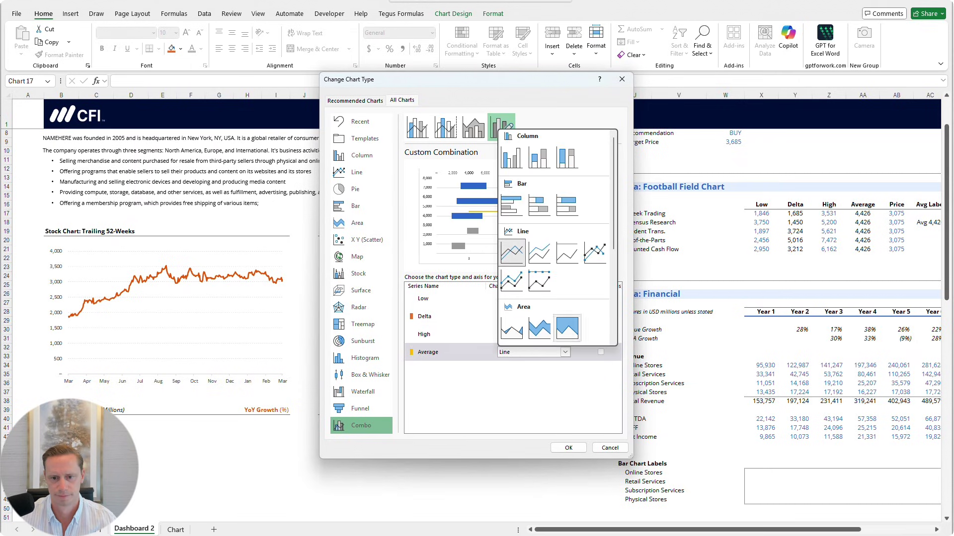
scroll(567, 329, "down", 1)
scroll(566, 326, "down", 1)
left_click(539, 252)
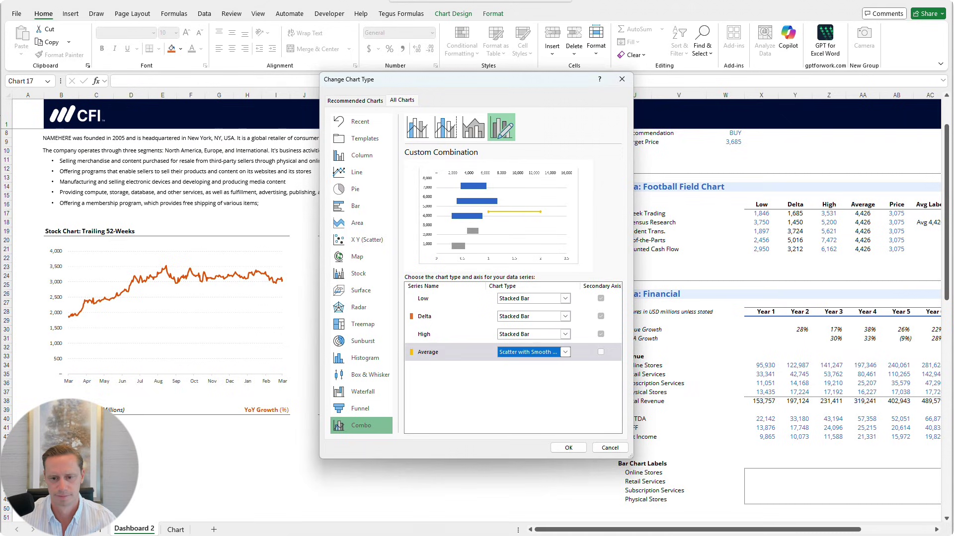
left_click(569, 448)
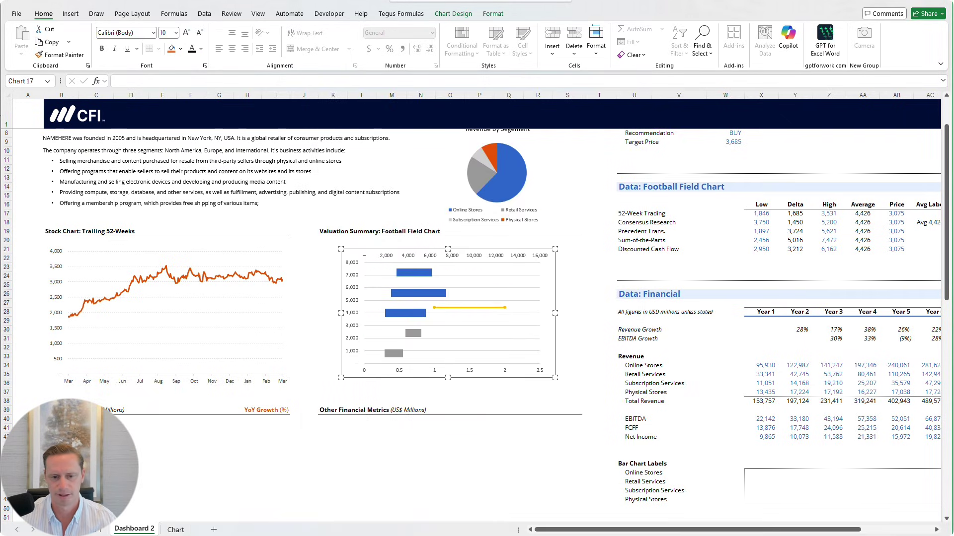
right_click(462, 308)
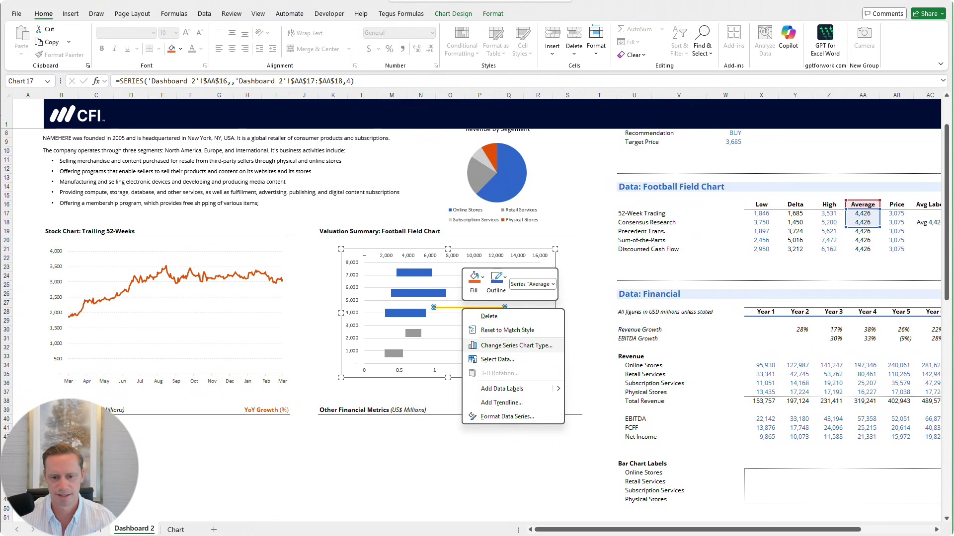
left_click(517, 345)
left_click(437, 352)
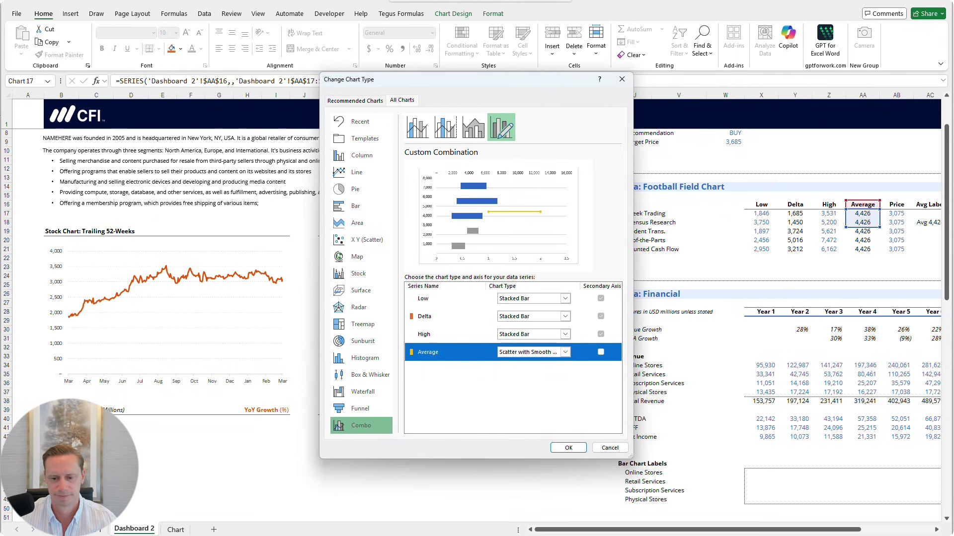
left_click(568, 448)
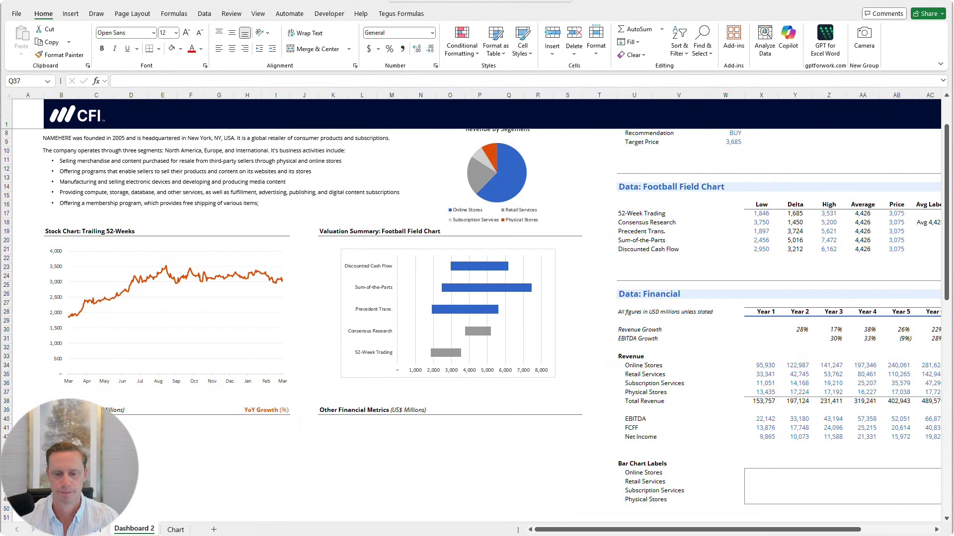
Move and enlarge the football field chart to fill the space beneath the Valuation Summary heading
left_click(489, 253)
left_click_drag(489, 252, 470, 246)
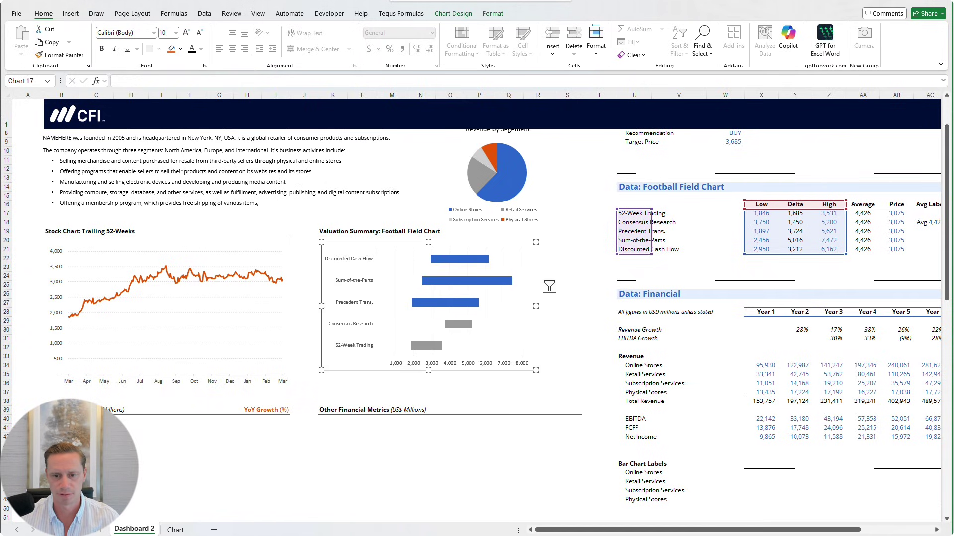
left_click_drag(535, 370, 581, 387)
Remove the border line from the football field chart area
right_click(574, 343)
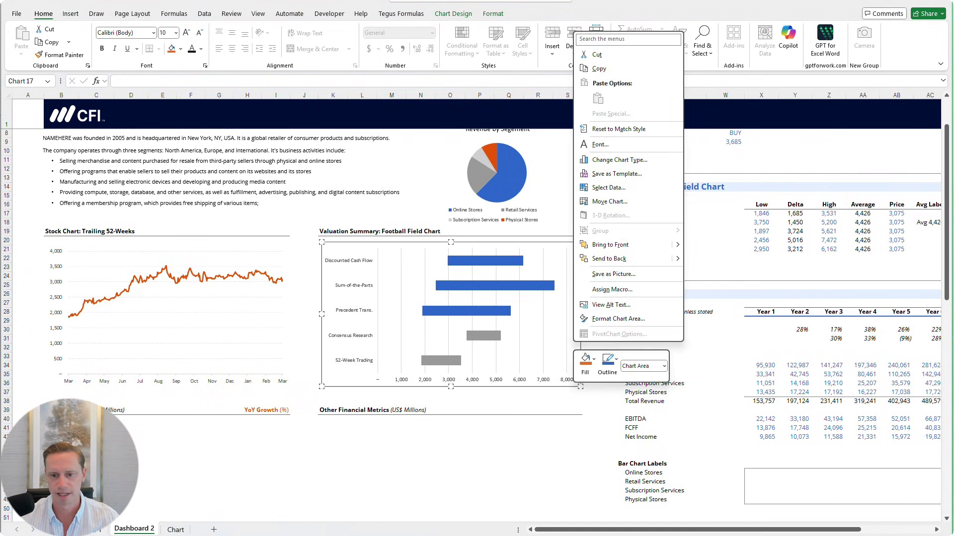
left_click(619, 319)
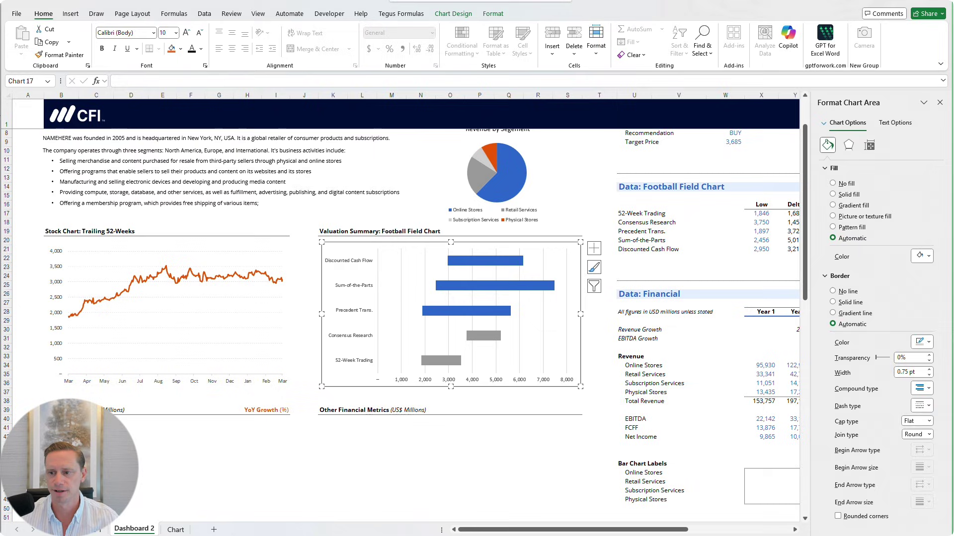
left_click(833, 291)
left_click(599, 428)
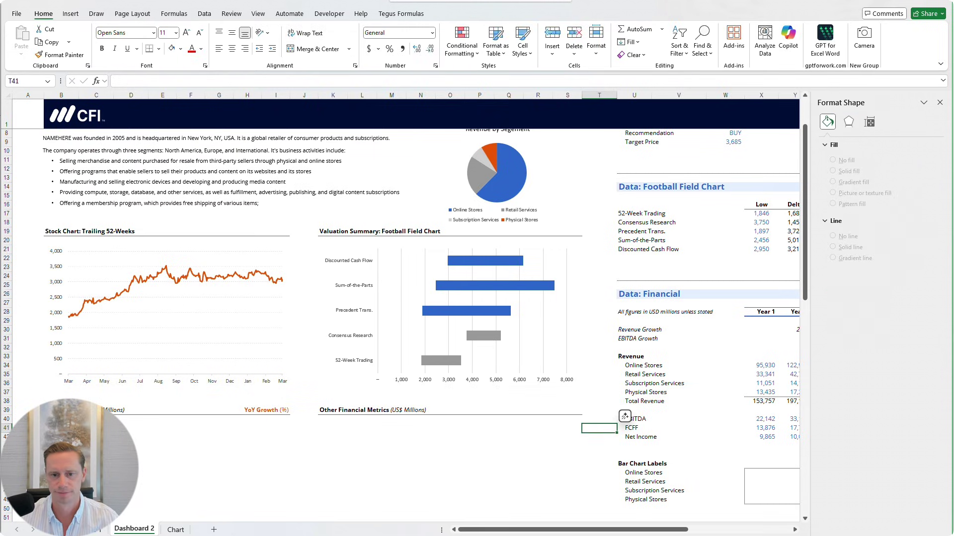
Add data labels to the Delta series bars and position them at Inside End
right_click(432, 360)
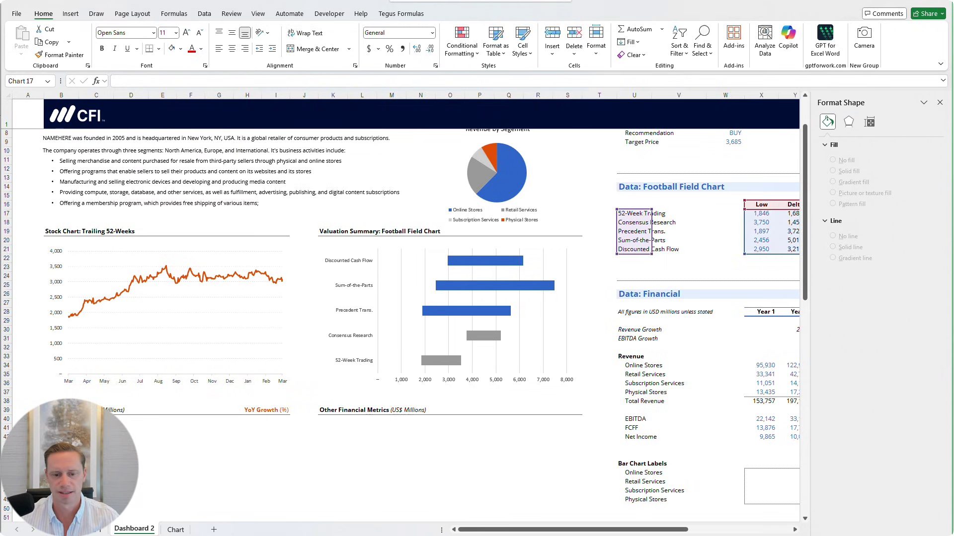
left_click(464, 441)
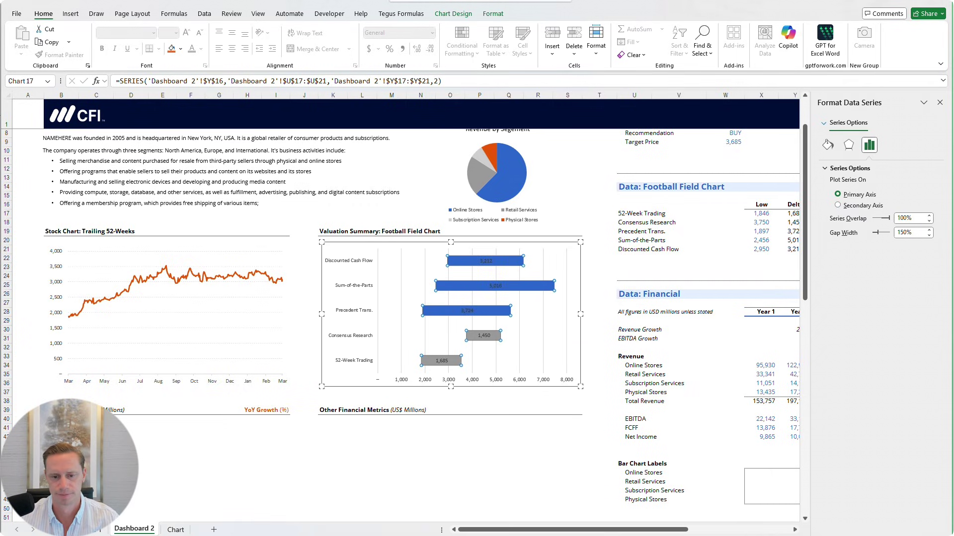
right_click(480, 335)
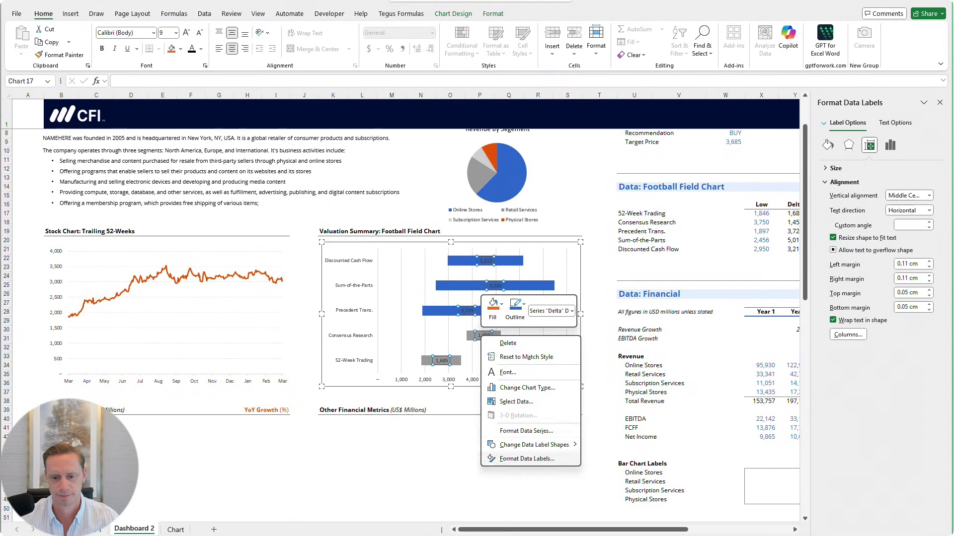
left_click(526, 458)
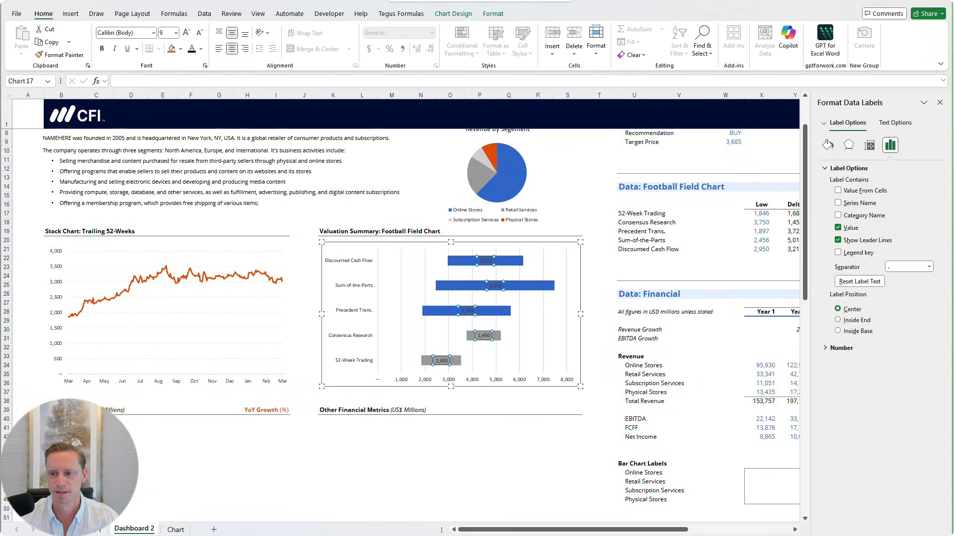
left_click(838, 320)
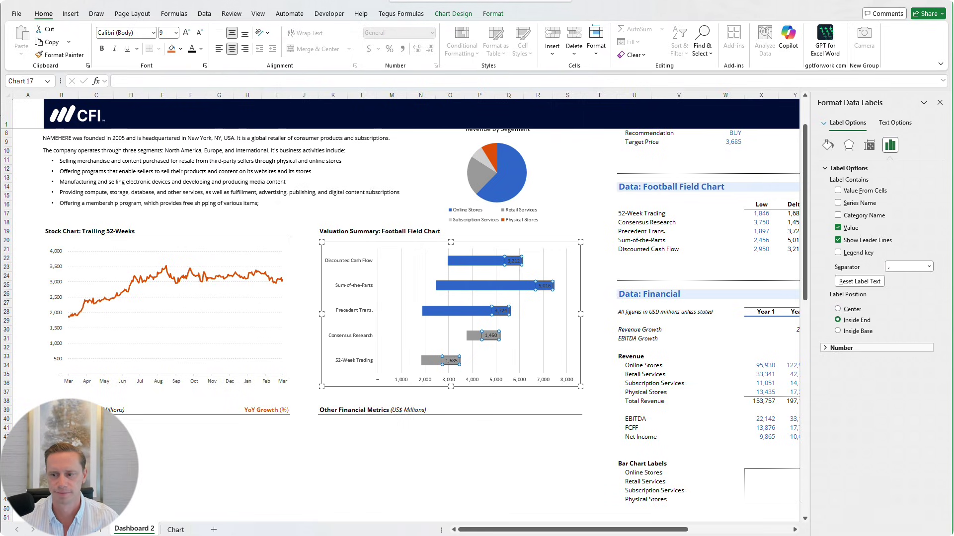
Add data labels to the invisible Low series and position them at Inside End, beside the start of the coloured bars
left_click(472, 380)
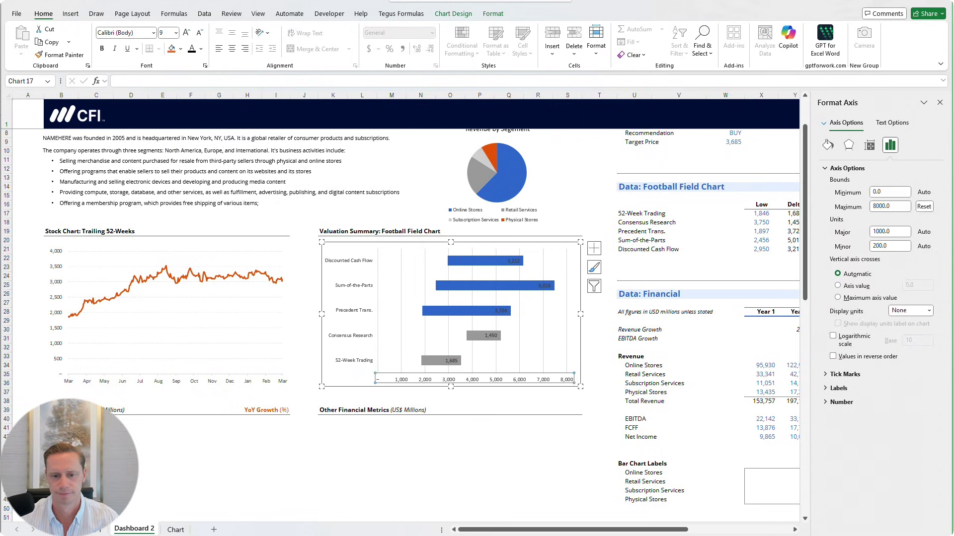
left_click(437, 360)
left_click(412, 360)
right_click(412, 360)
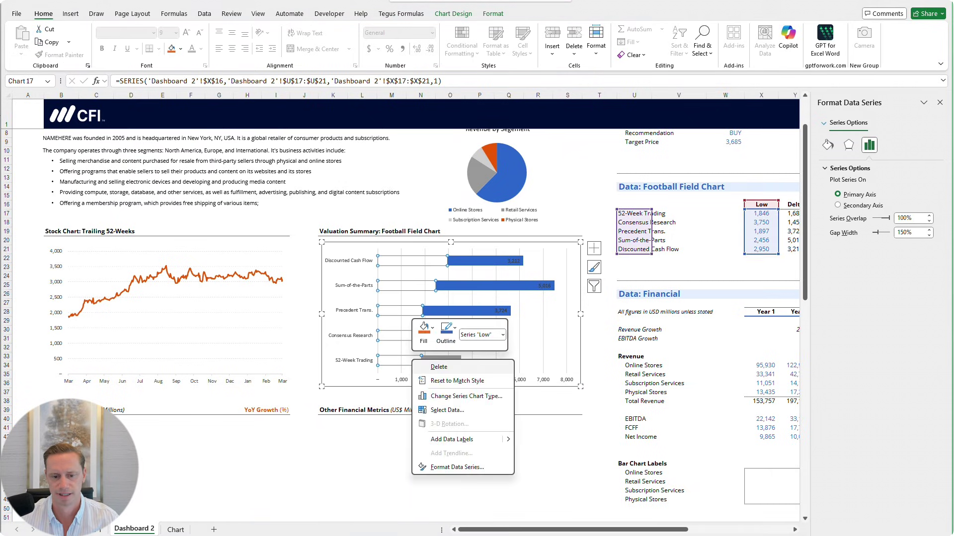
mouse_move(451, 439)
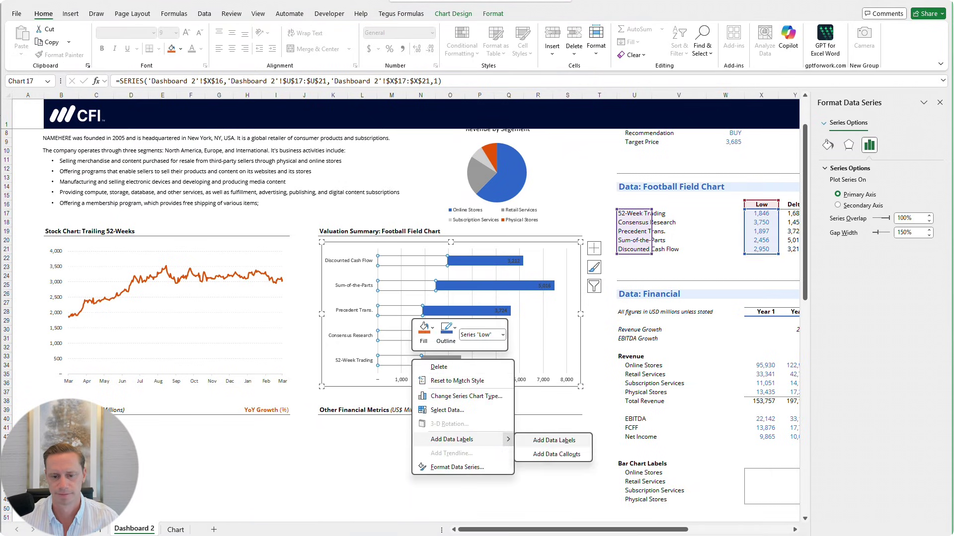
left_click(547, 440)
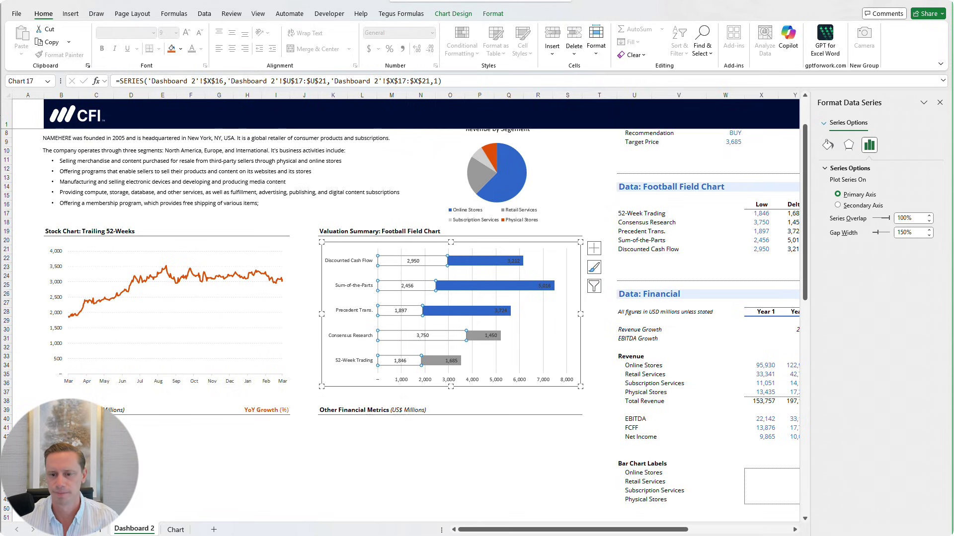
right_click(423, 335)
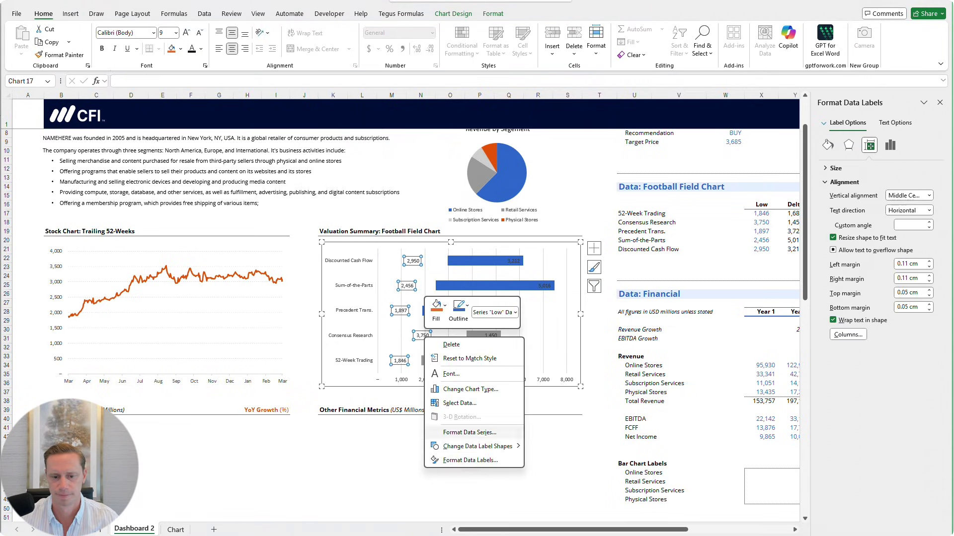
left_click(470, 461)
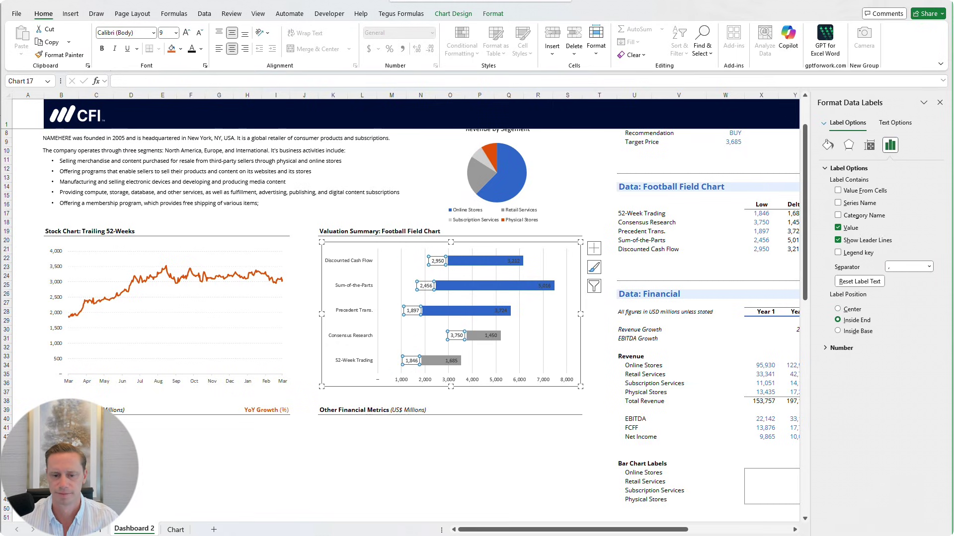
Add data labels to the invisible High series and position them at Inside Base, beside the end of the coloured bars
right_click(506, 336)
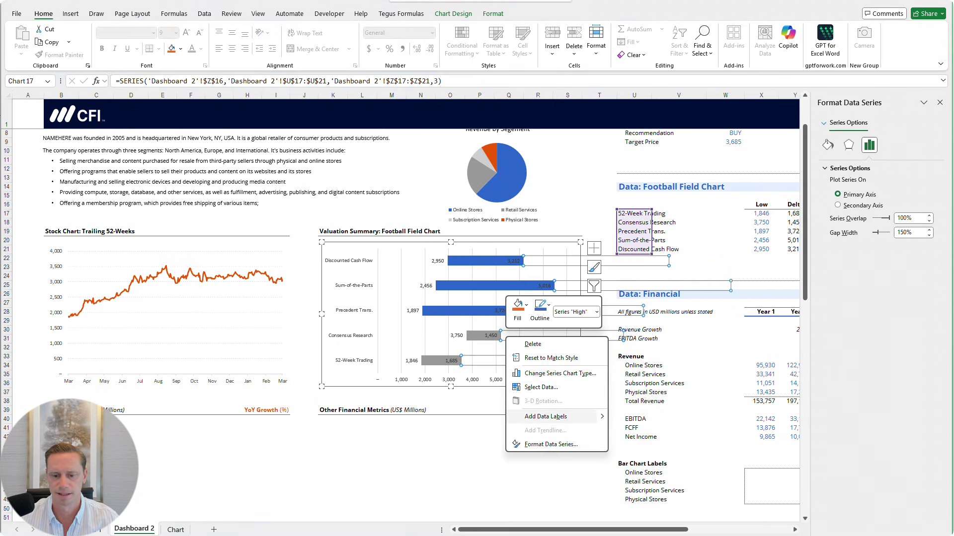
left_click(546, 416)
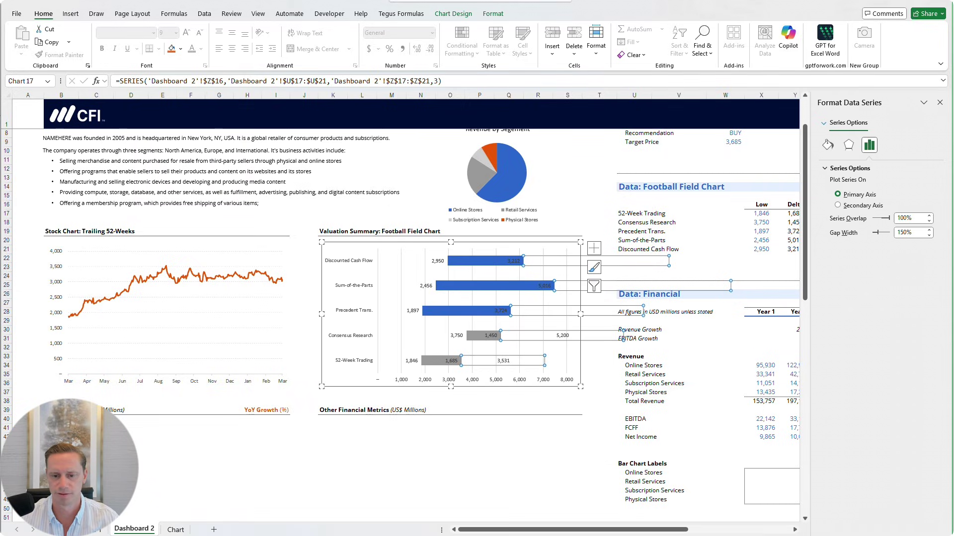
right_click(563, 335)
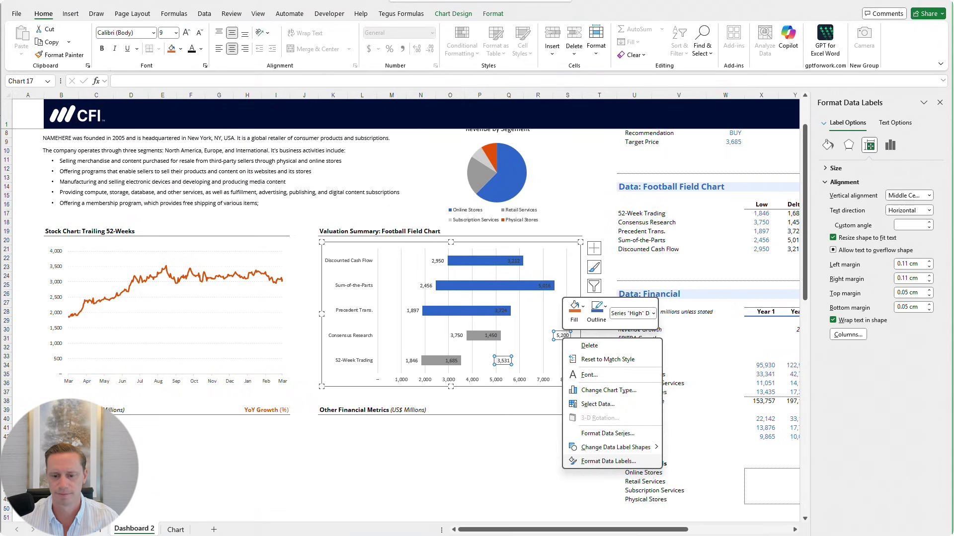
left_click(602, 461)
left_click(838, 320)
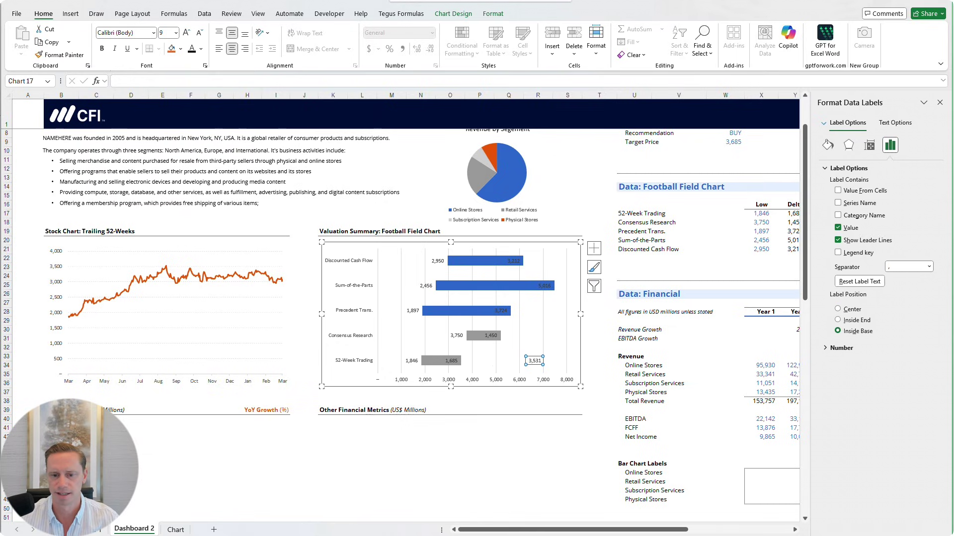
Delete the Delta series data labels from inside the coloured bars
left_click(491, 336)
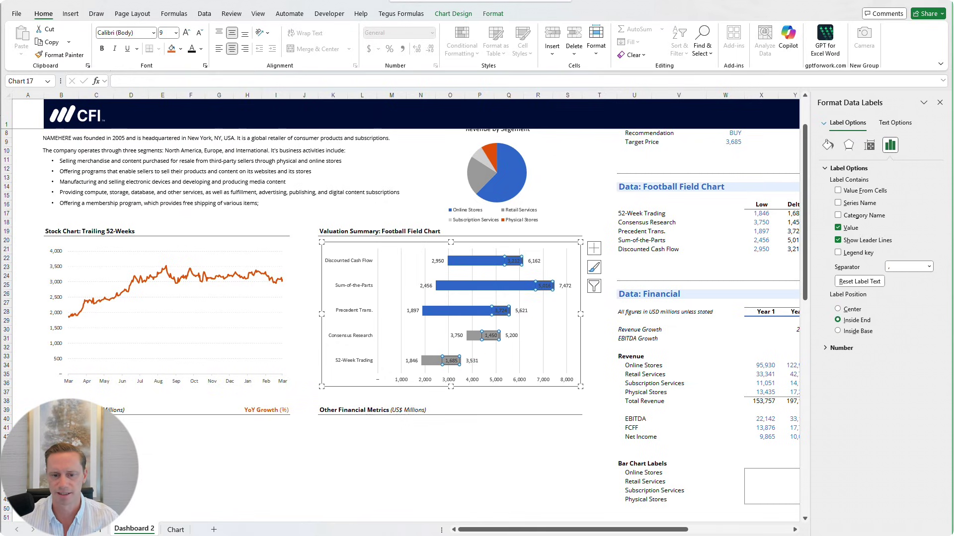
key("Delete")
key("Escape")
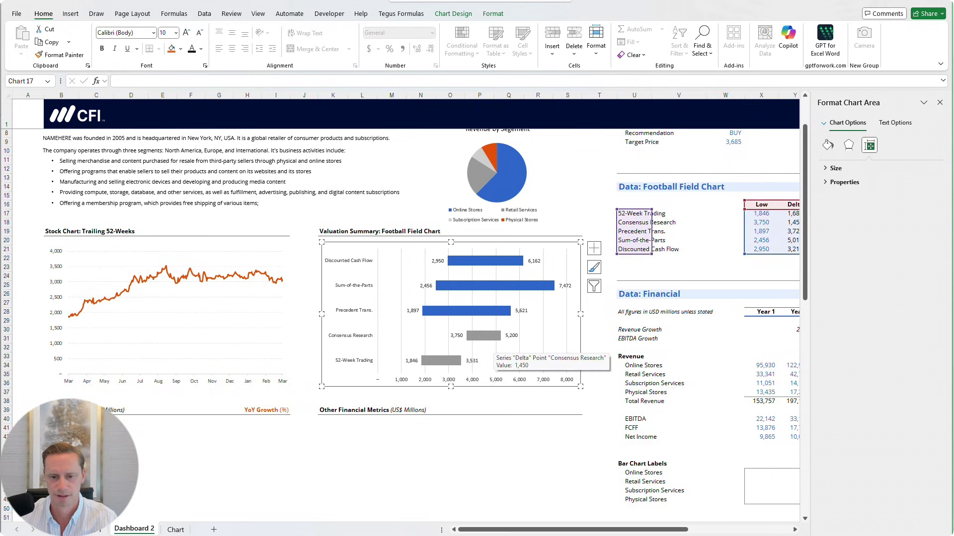
Deselect the football field chart and close the formatting pane
left_click(549, 408)
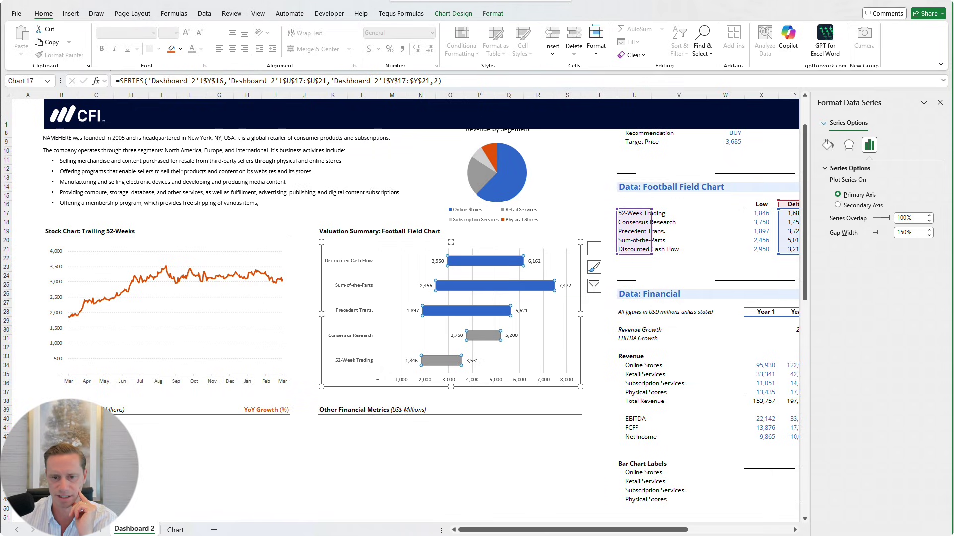
key("Up")
left_click(568, 428)
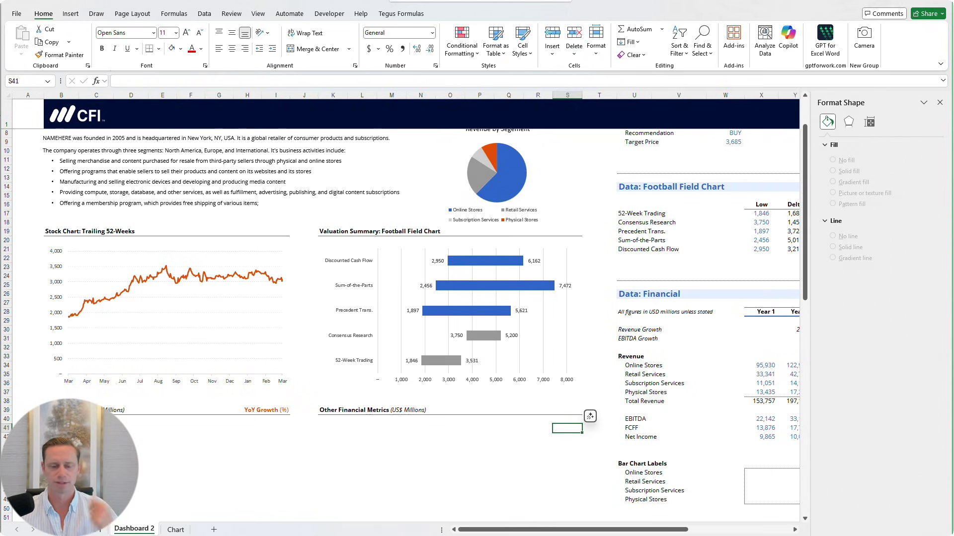
left_click(939, 103)
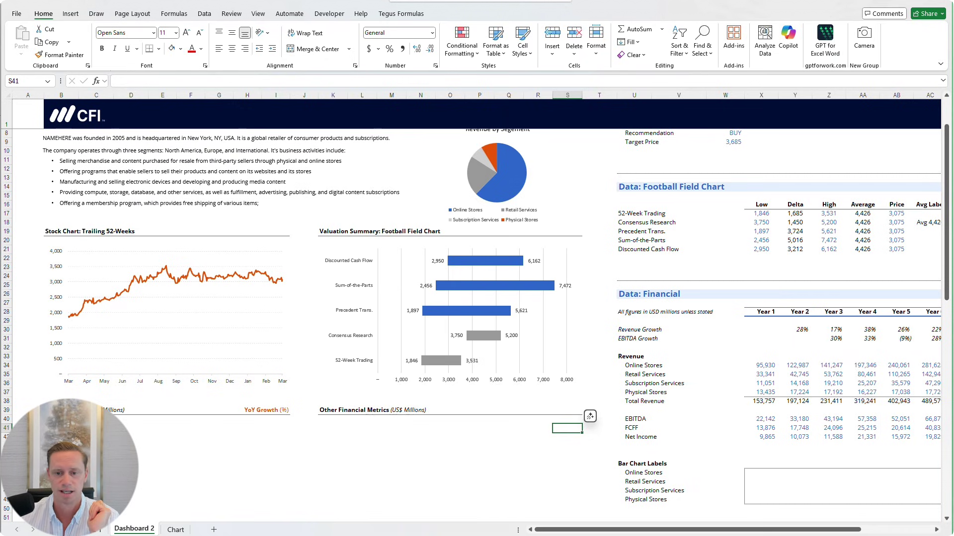
Insert an empty 2-D stacked column chart and place it below the Total Revenue heading
scroll(475, 322, "down", 1)
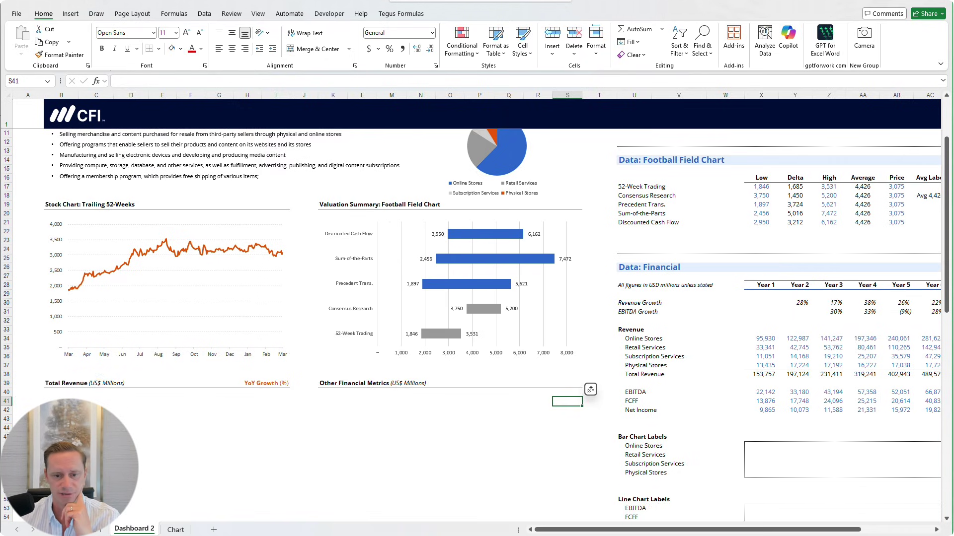
scroll(476, 322, "down", 3)
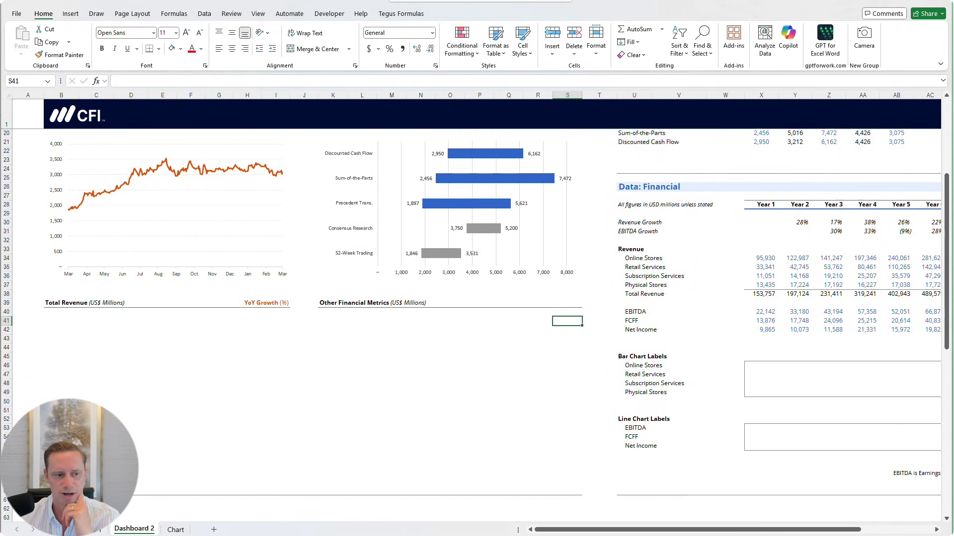
left_click(62, 321)
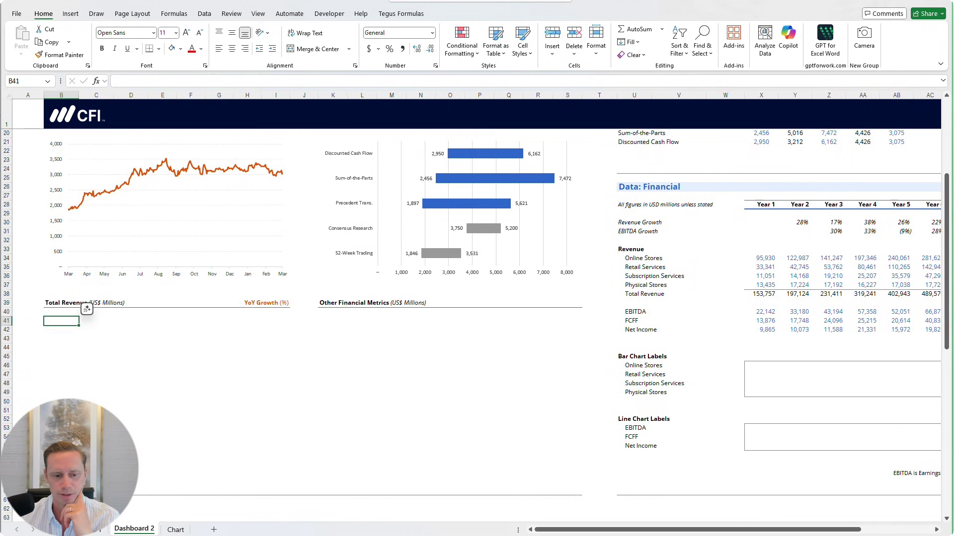
left_click(70, 14)
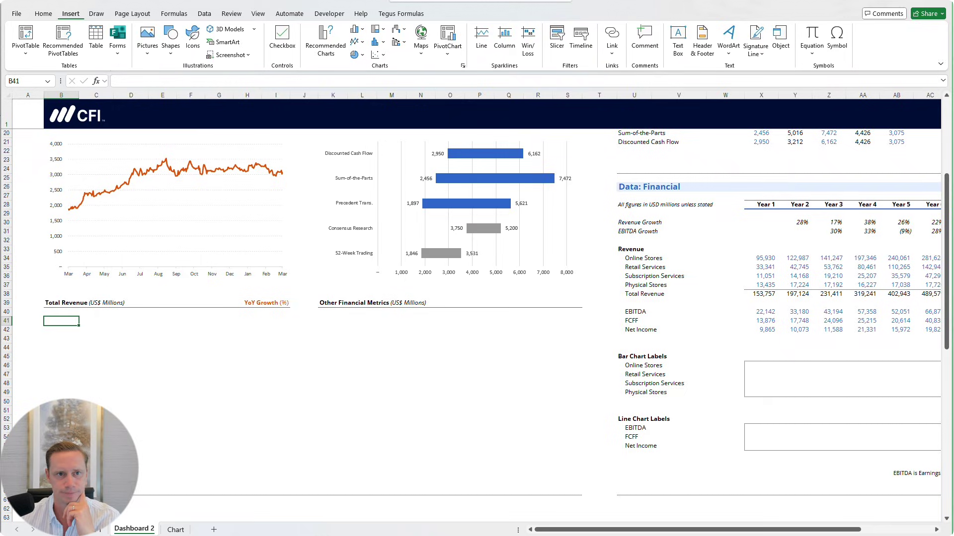
left_click(359, 29)
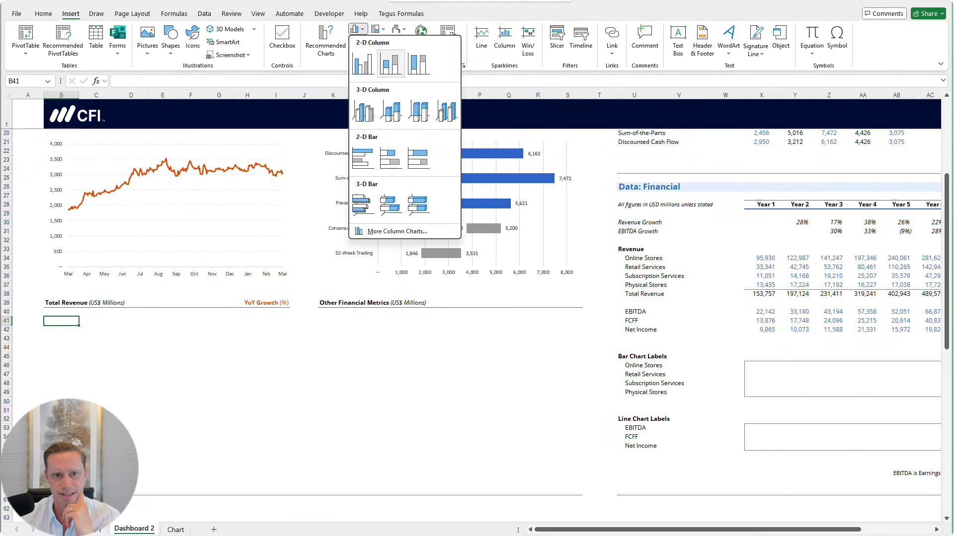
left_click(391, 64)
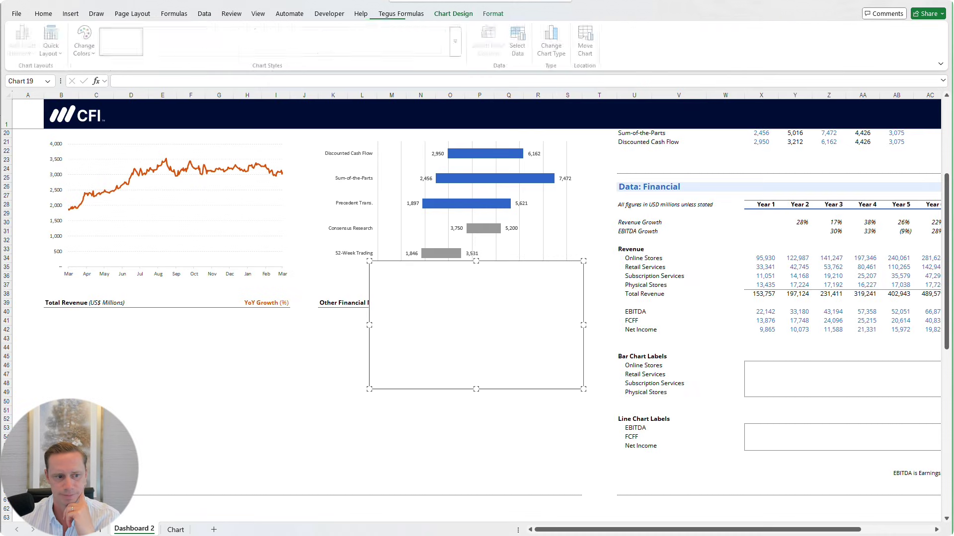
left_click_drag(435, 272, 137, 328)
Add a data series to the empty chart and name it from the Online Stores label in cell U34
right_click(137, 328)
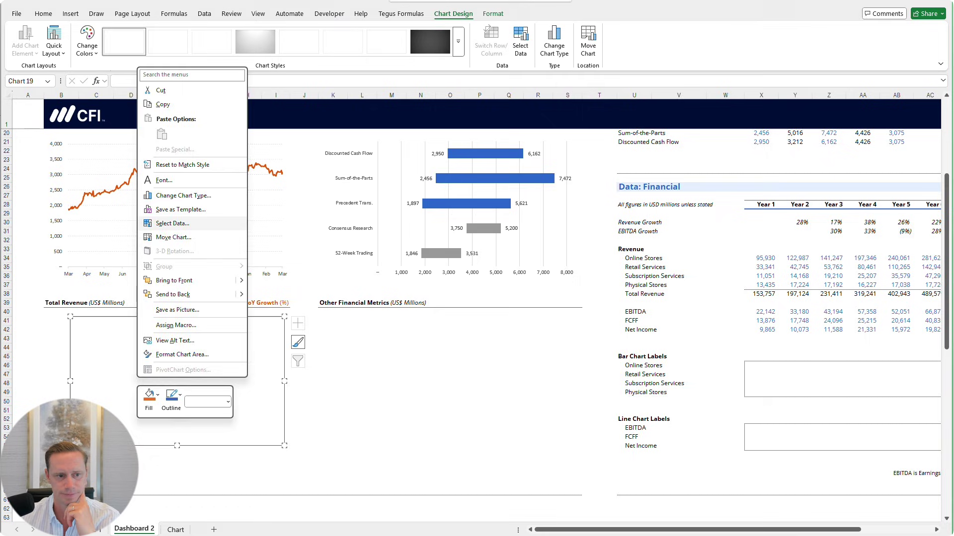
left_click(172, 223)
left_click(529, 336)
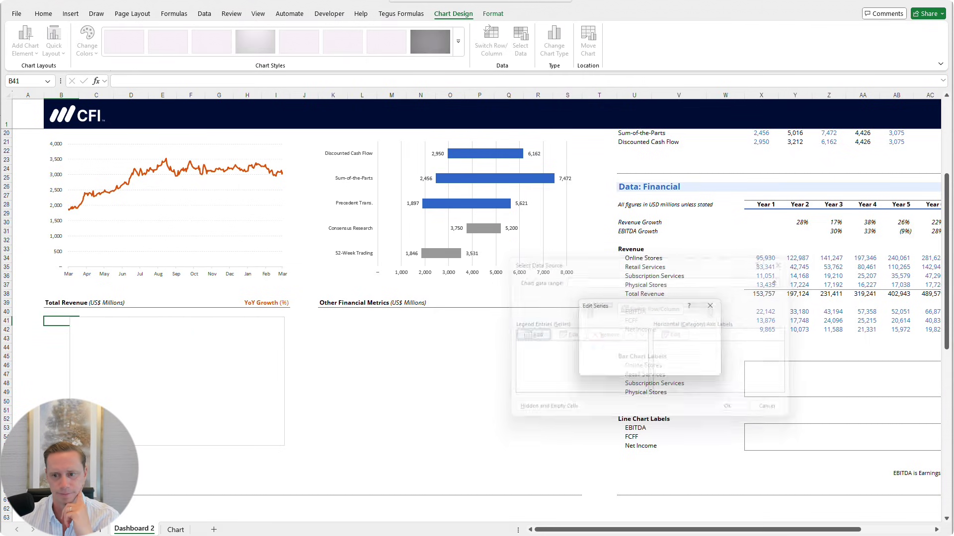
scroll(808, 349, "down", 3)
left_click_drag(661, 305, 573, 147)
left_click(761, 339)
key("ctrl+shift+Right")
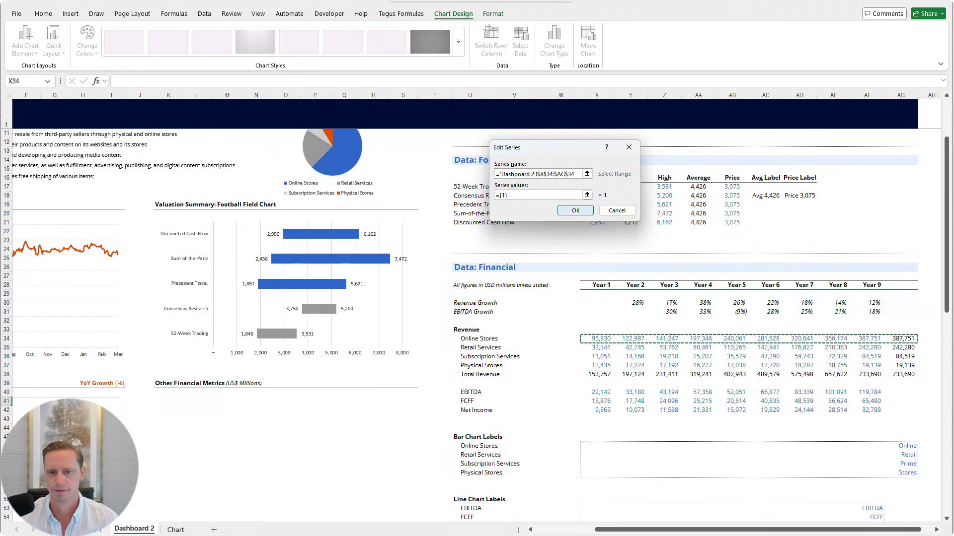
key("shift+Tab")
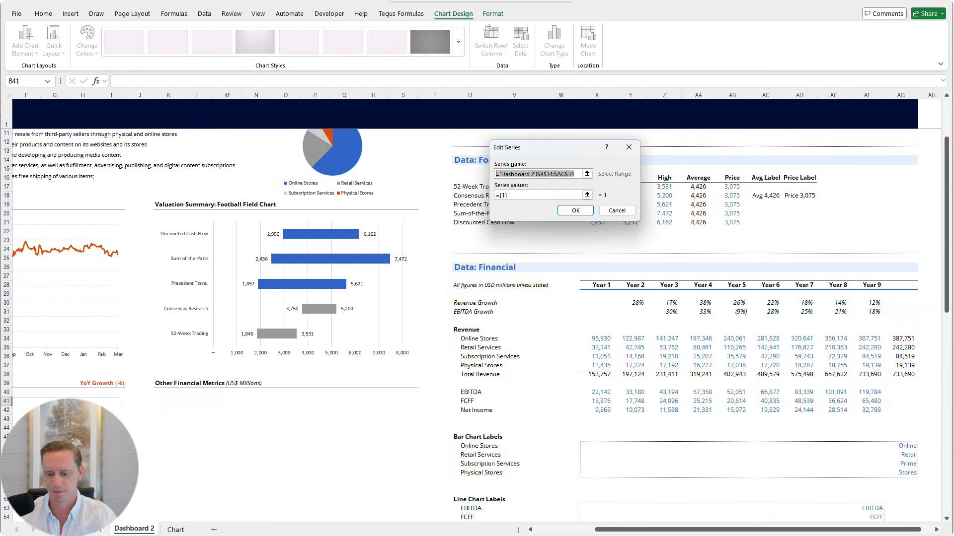
key("Delete")
left_click(479, 338)
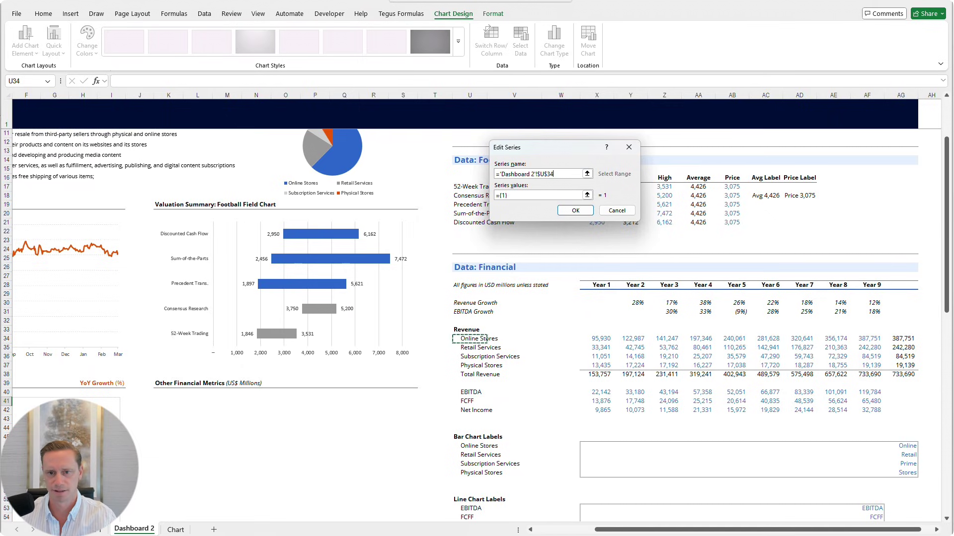
Set the Online Stores series values to X34:AG34 and confirm the series
left_click(587, 195)
left_click(598, 339)
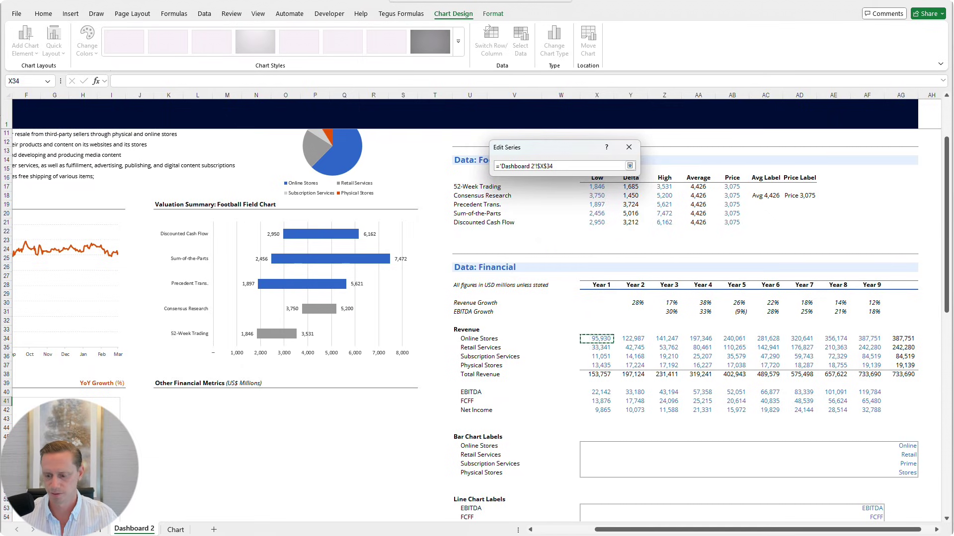
key("ctrl+shift+Right")
key("Return")
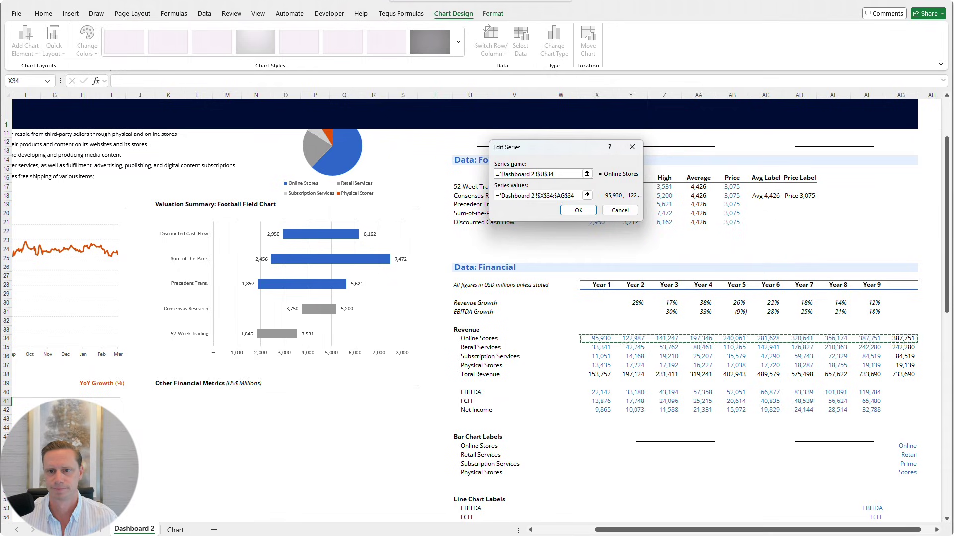
key("Return")
left_click(546, 349)
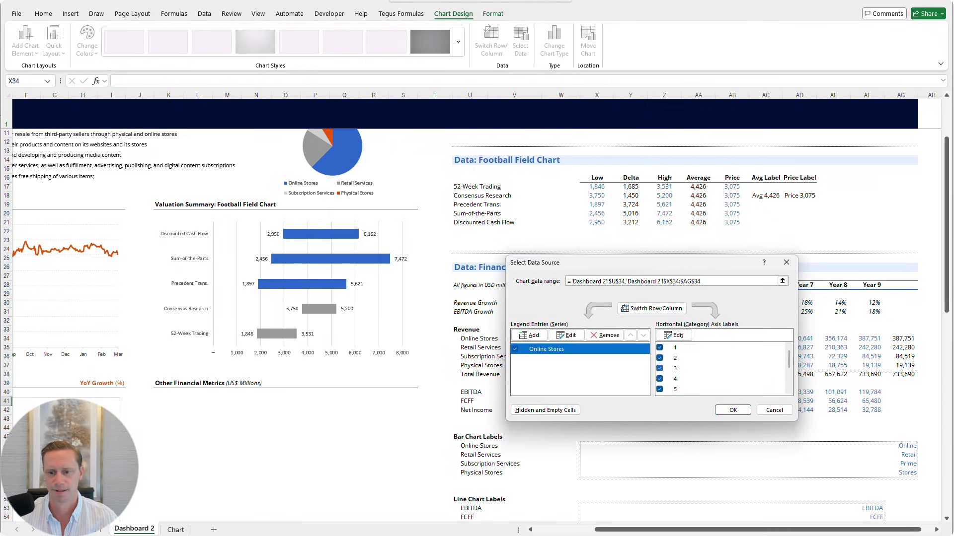
Add the Retail Services series with its name from U35 and values from X35:AG35
left_click(530, 335)
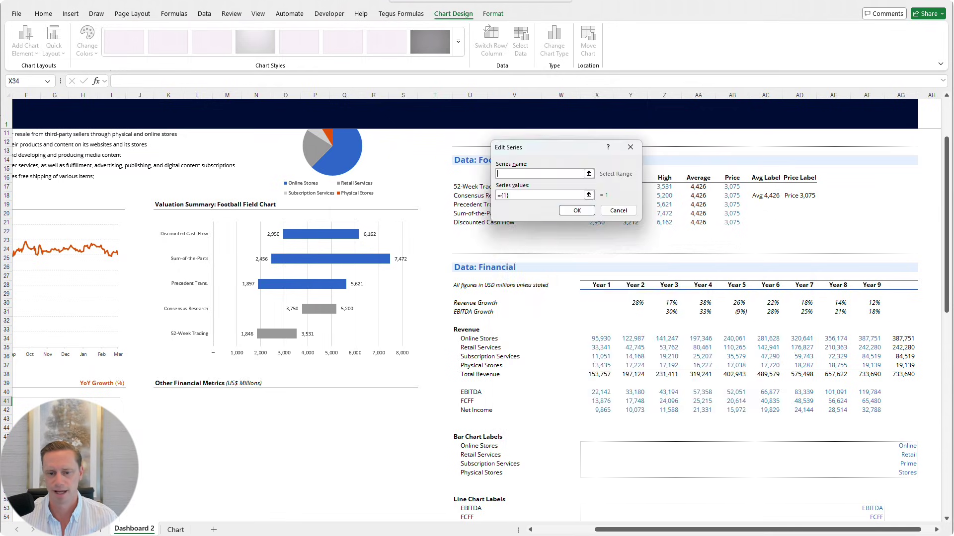
left_click(480, 348)
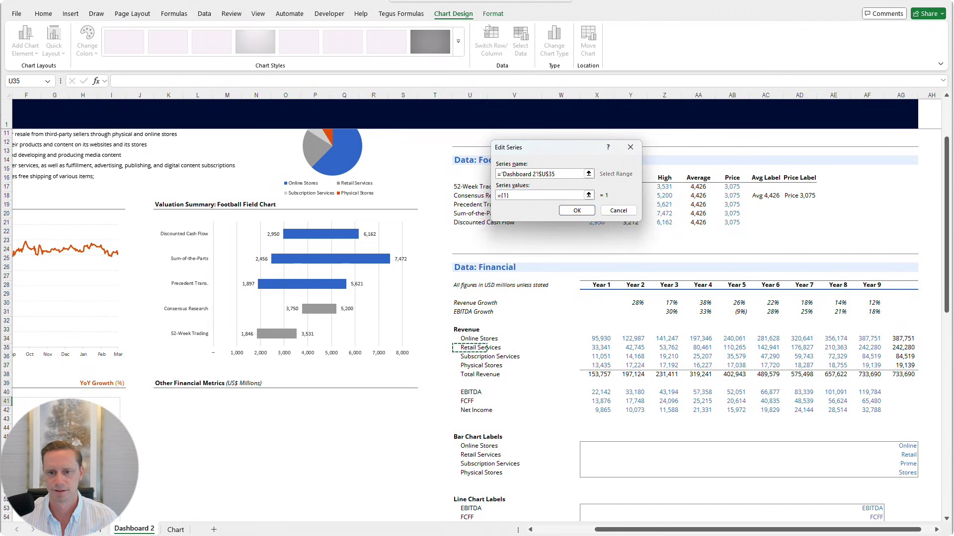
left_click(589, 195)
left_click(597, 347)
key("ctrl+shift+Right")
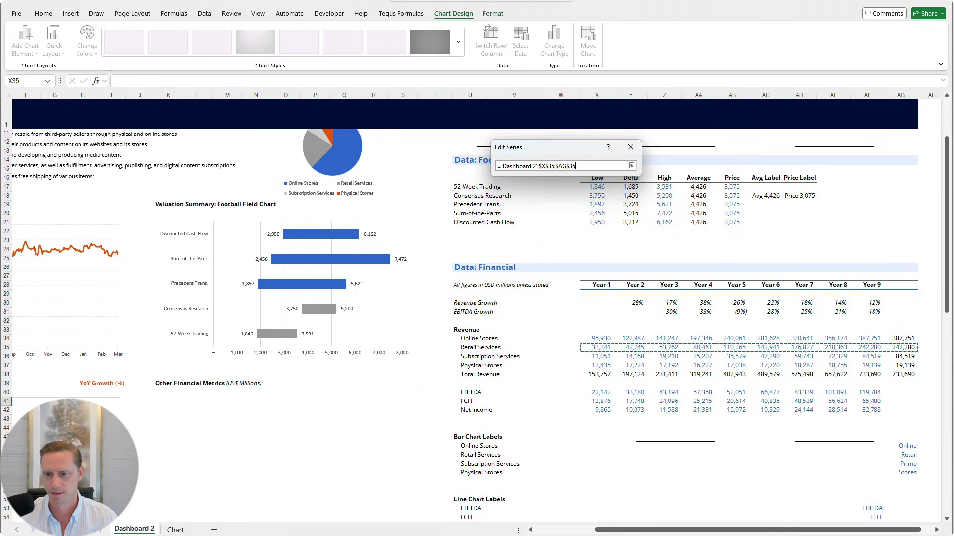
left_click(632, 165)
left_click(583, 210)
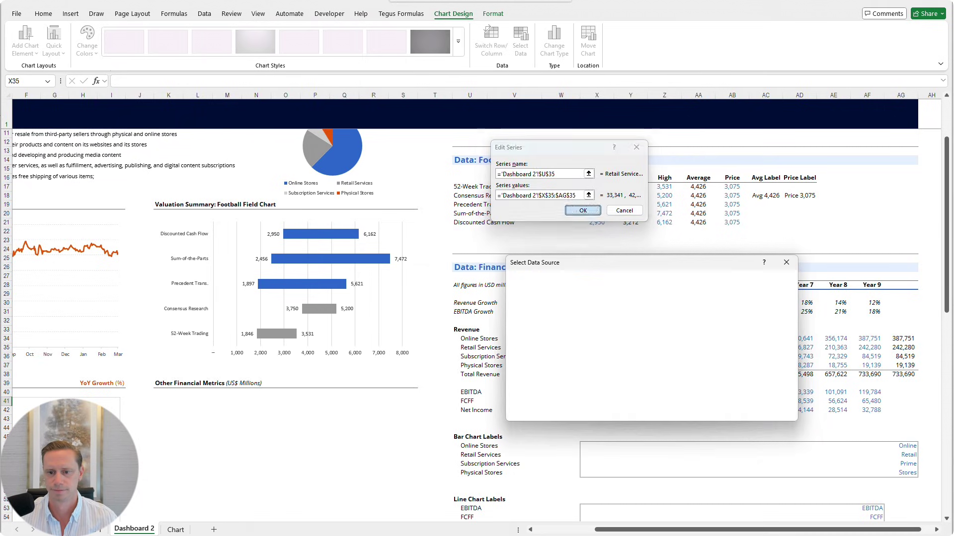
Add the Subscription Services series with its name from U36 and values from X36:AG36
left_click(530, 335)
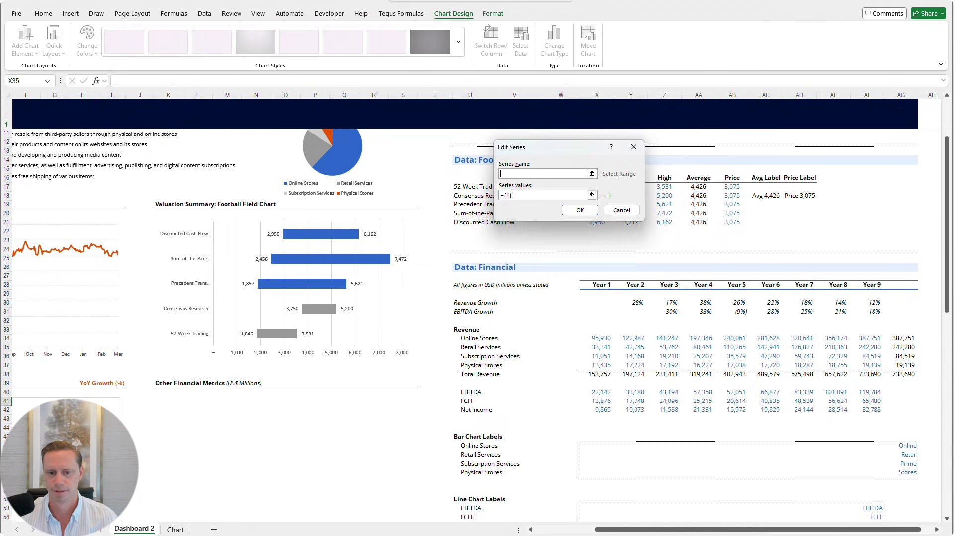
left_click(480, 357)
left_click(591, 195)
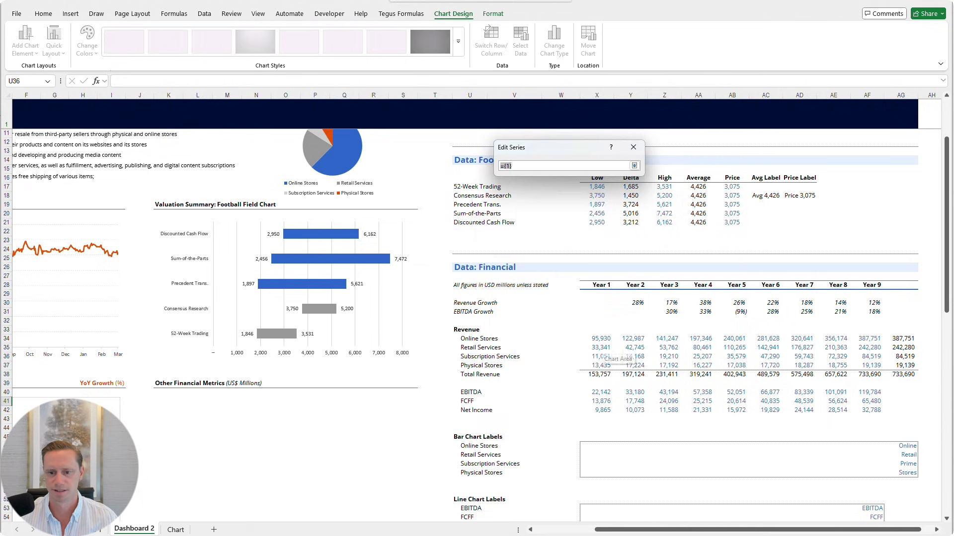
left_click(597, 356)
key("ctrl+shift+Right")
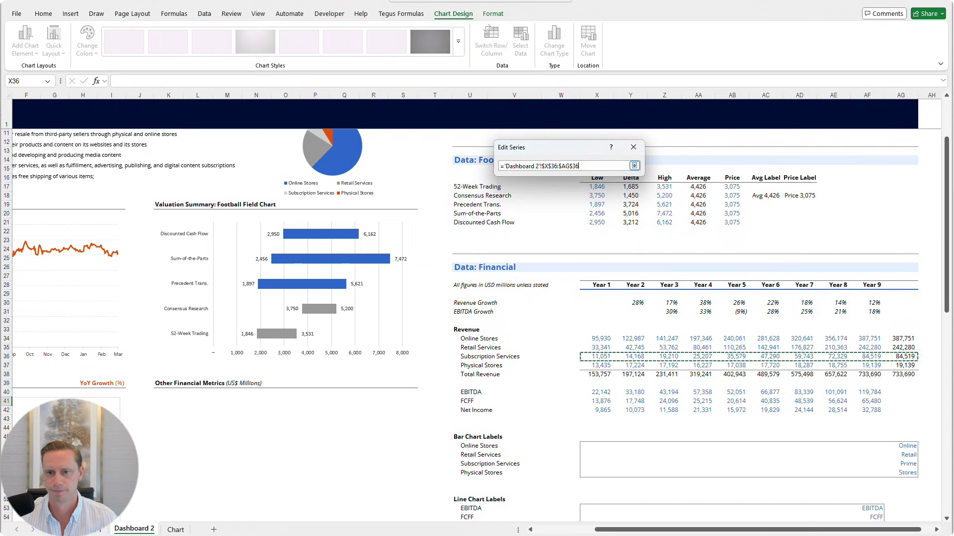
key("Return")
key("Return")
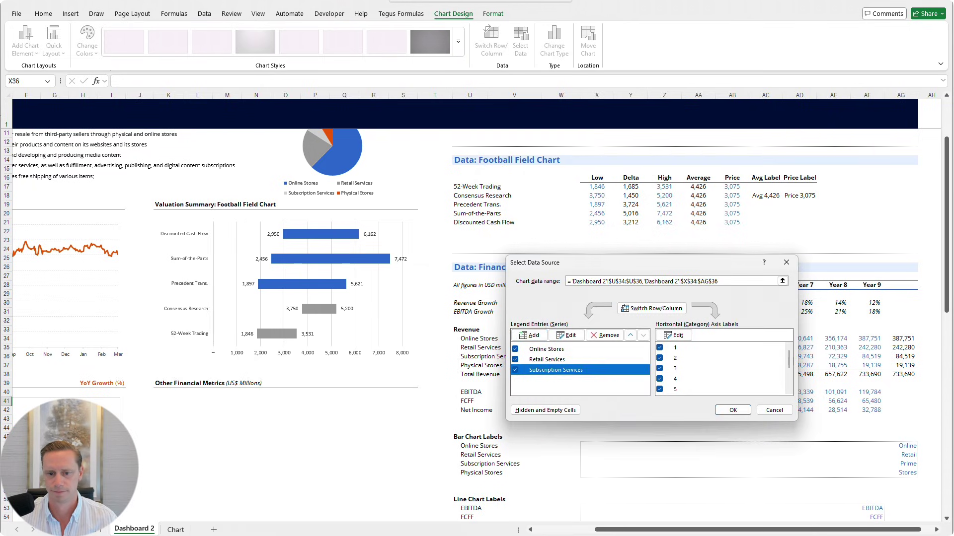
Add the Physical Stores series with its name from U37 and values from X37:AG37
left_click(530, 335)
left_click(481, 365)
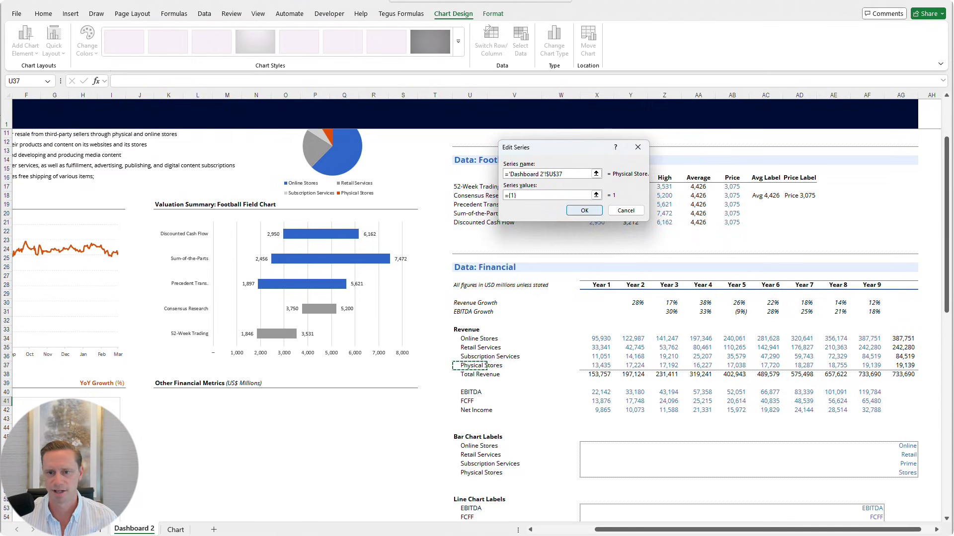
left_click(596, 195)
left_click(597, 366)
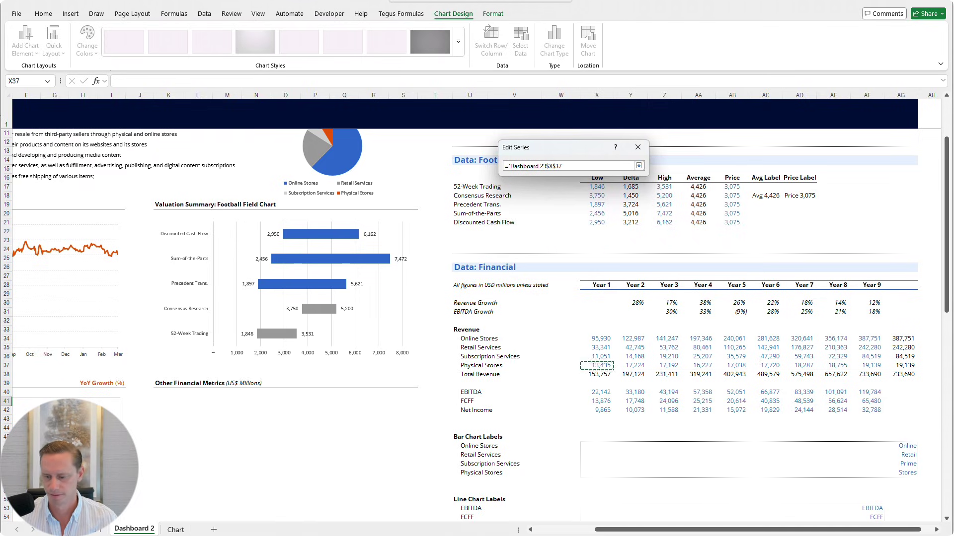
key("ctrl+shift+Right")
key("Return")
key("Return")
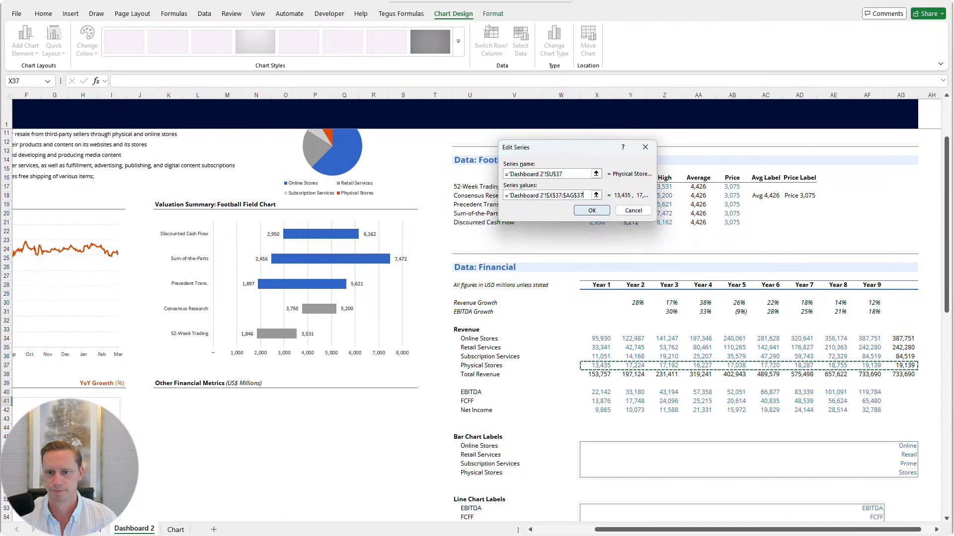
Set the horizontal axis labels to the year headers in X28:AG28 and confirm the chart's data source
left_click(674, 336)
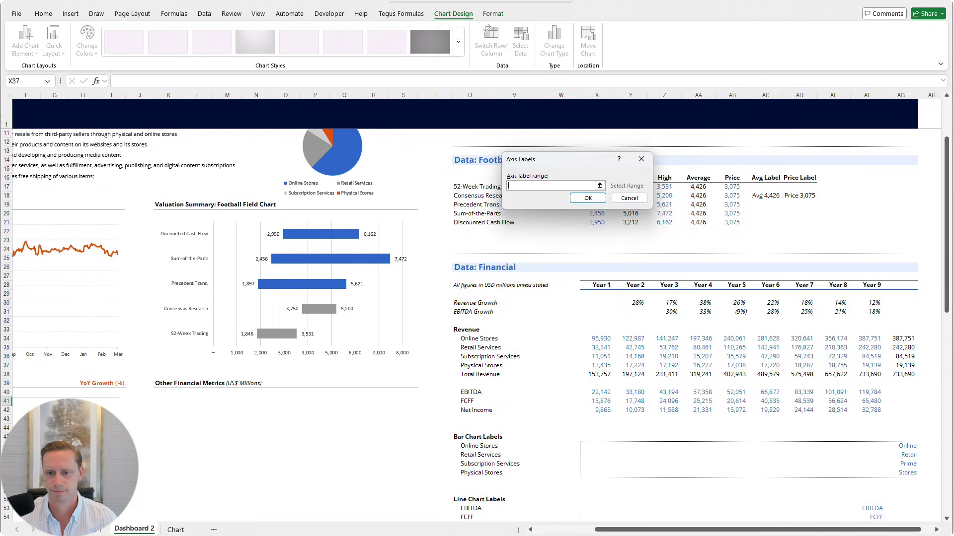
left_click_drag(597, 285, 912, 286)
key("Return")
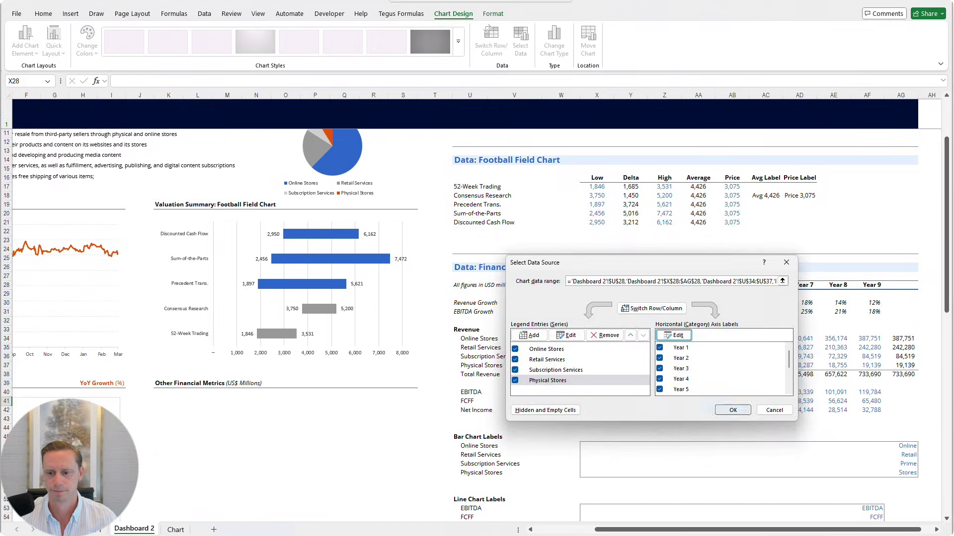
left_click(733, 411)
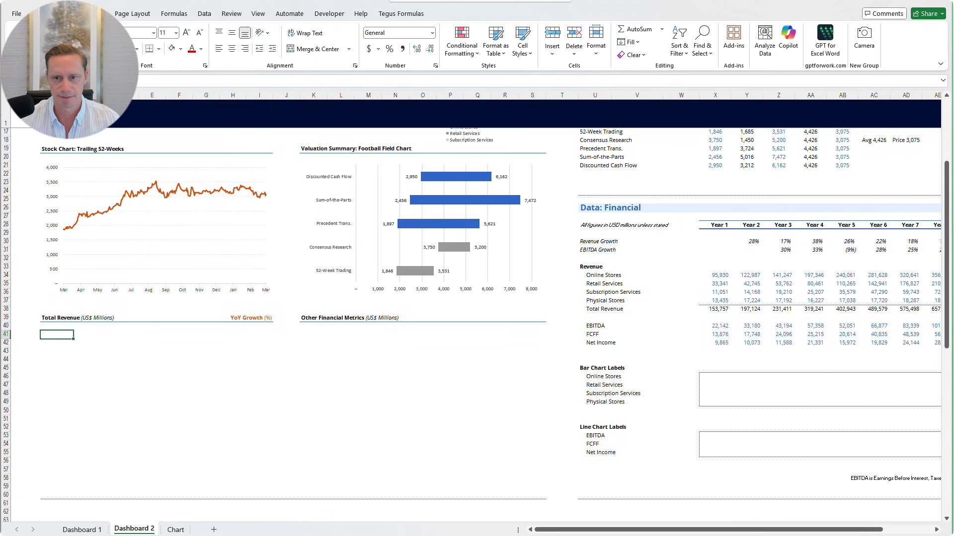
Insert a 2-D stacked column chart from the four revenue segments for Year 1 to Year 9 in X34:AF37
left_click_drag(715, 275, 908, 301)
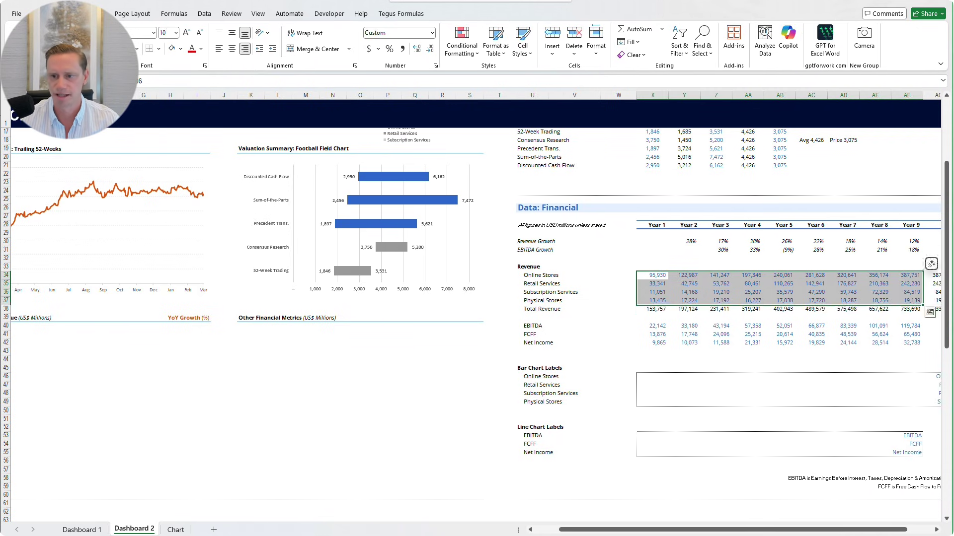
left_click(70, 14)
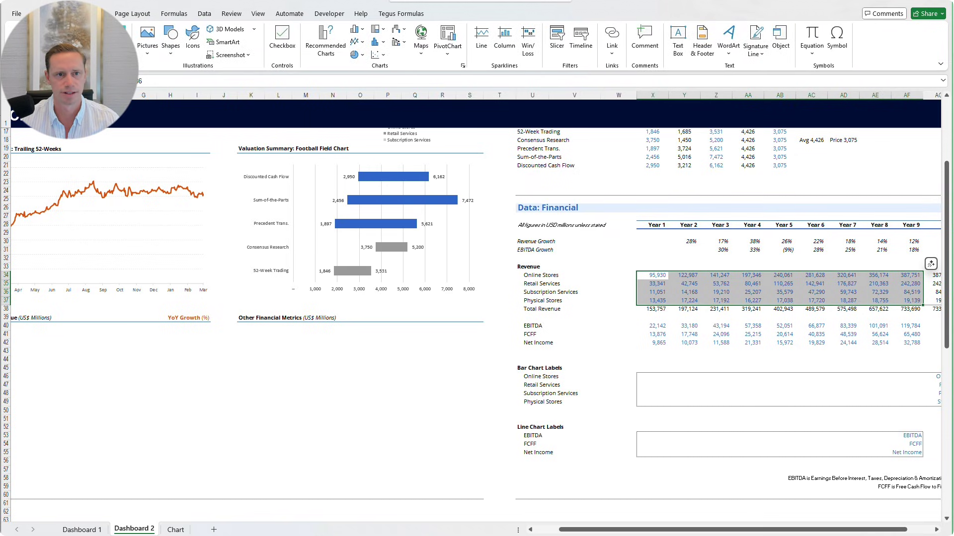
left_click(358, 29)
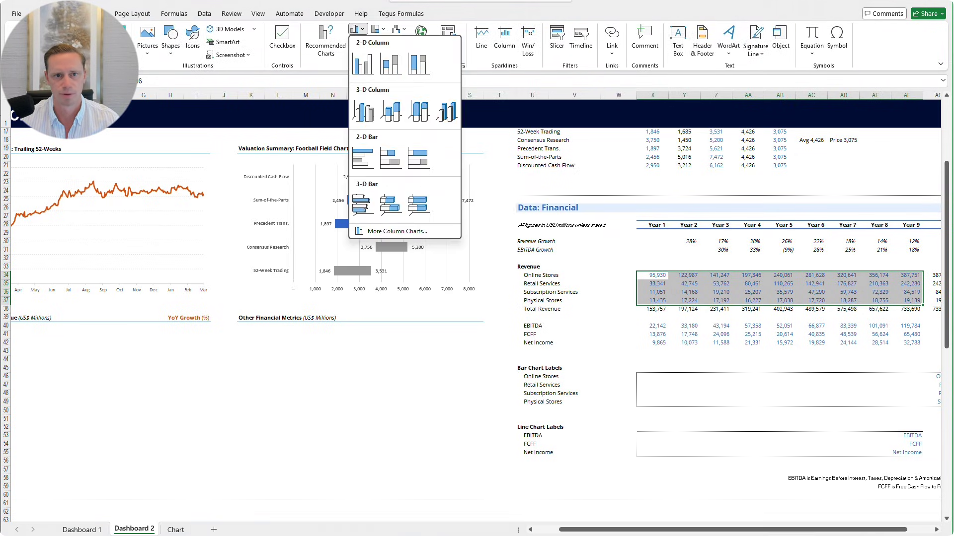
left_click(391, 63)
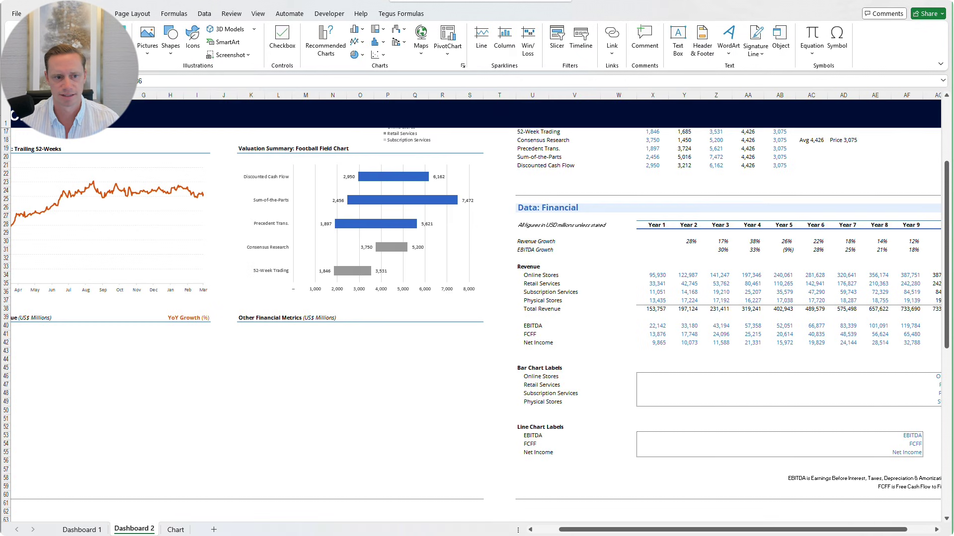
Move and resize the stacked column chart to fill the space below the Total Revenue heading, and delete its chart title
left_click_drag(447, 269, 97, 344)
scroll(173, 351, "left", 2)
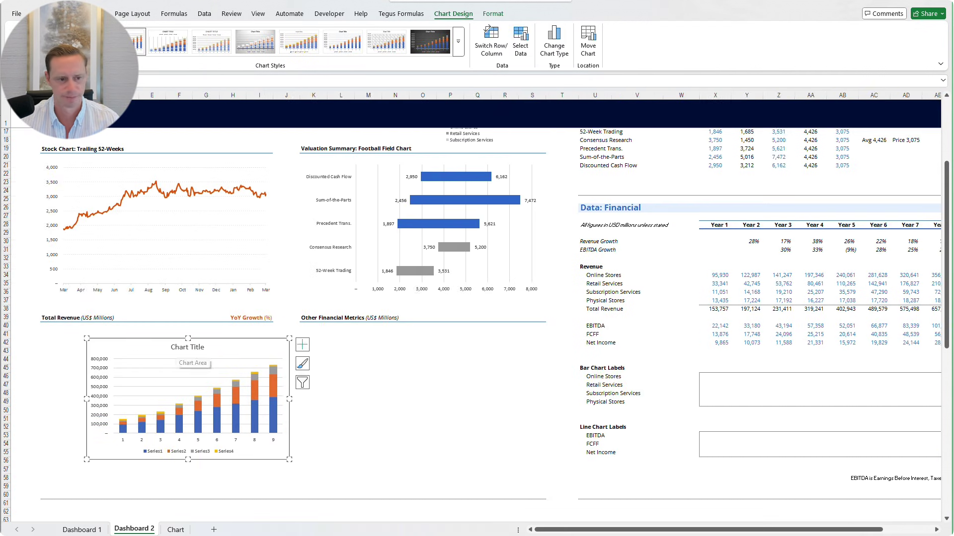
left_click_drag(174, 351, 127, 341)
left_click_drag(242, 448, 275, 480)
left_click(157, 335)
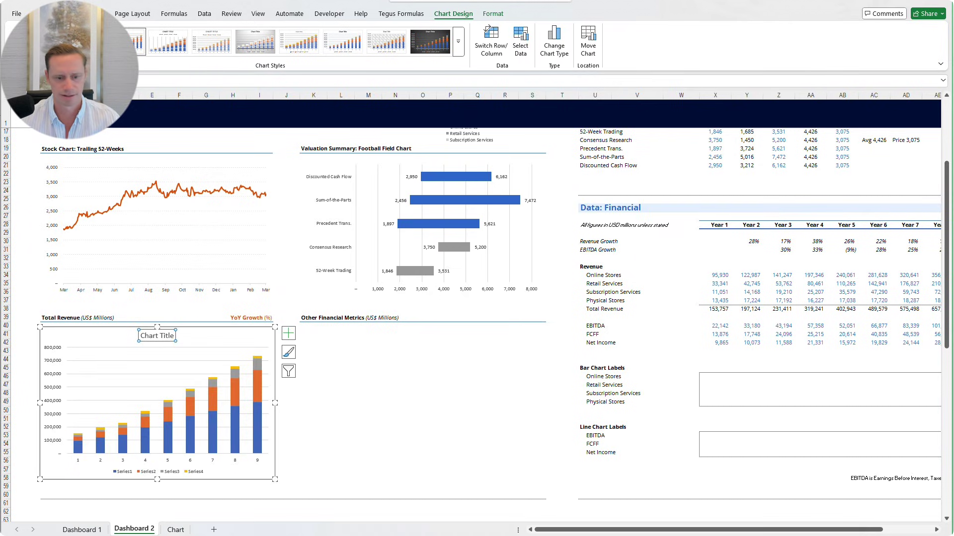
key("Delete")
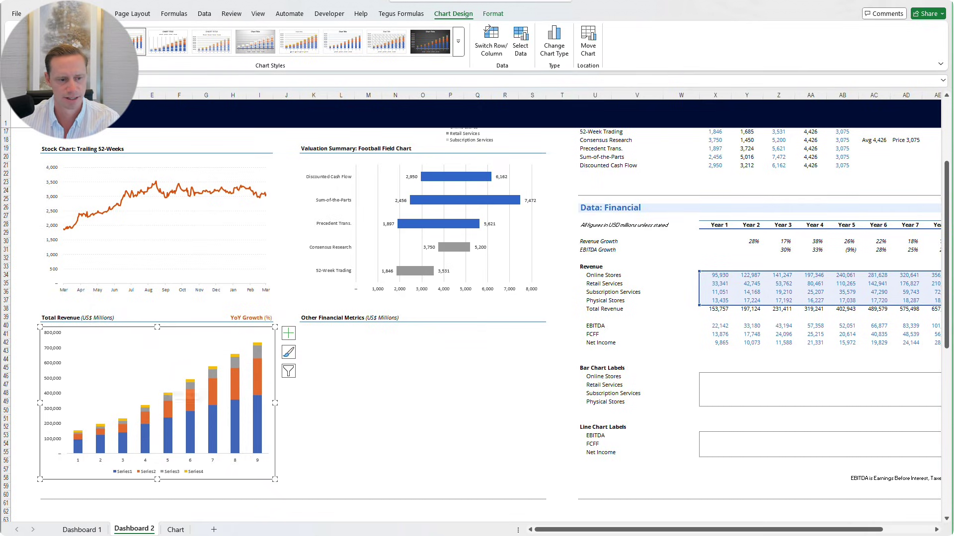
Fill the Online Stores series of the Total Revenue stacked column chart with light gray
left_click(190, 442)
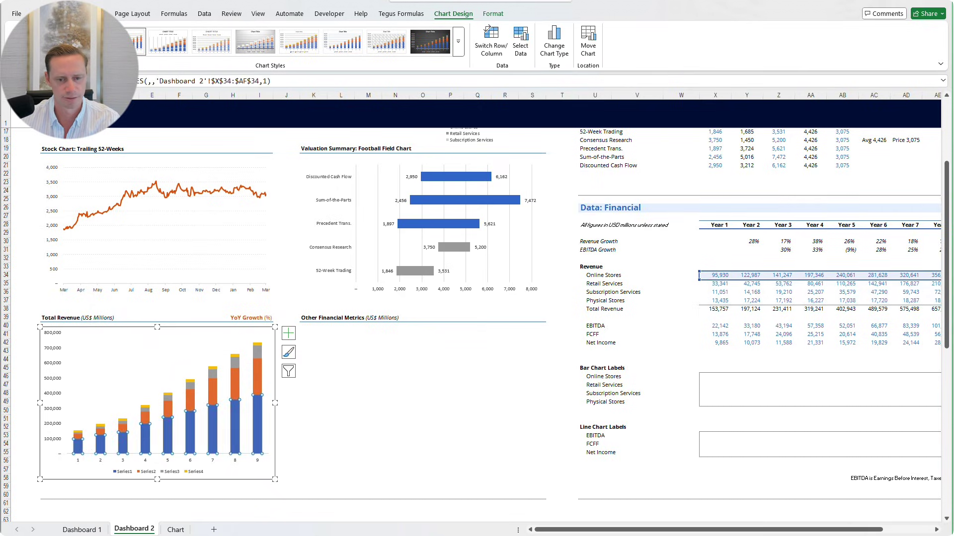
right_click(255, 411)
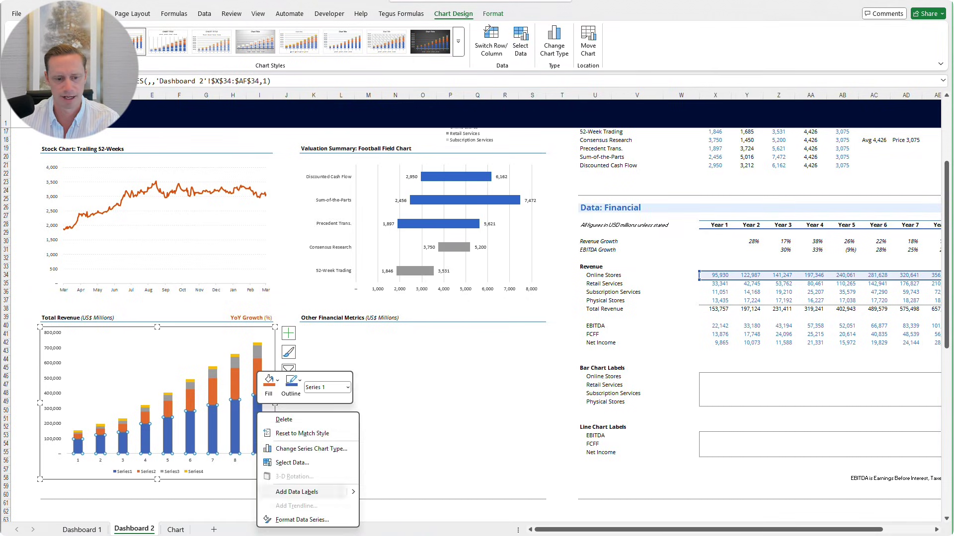
left_click(294, 520)
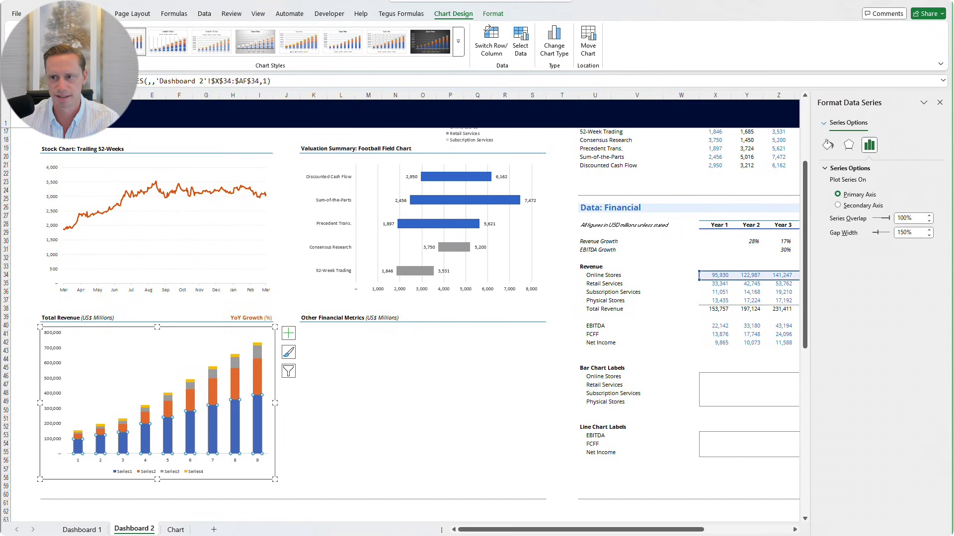
left_click(827, 145)
left_click(922, 268)
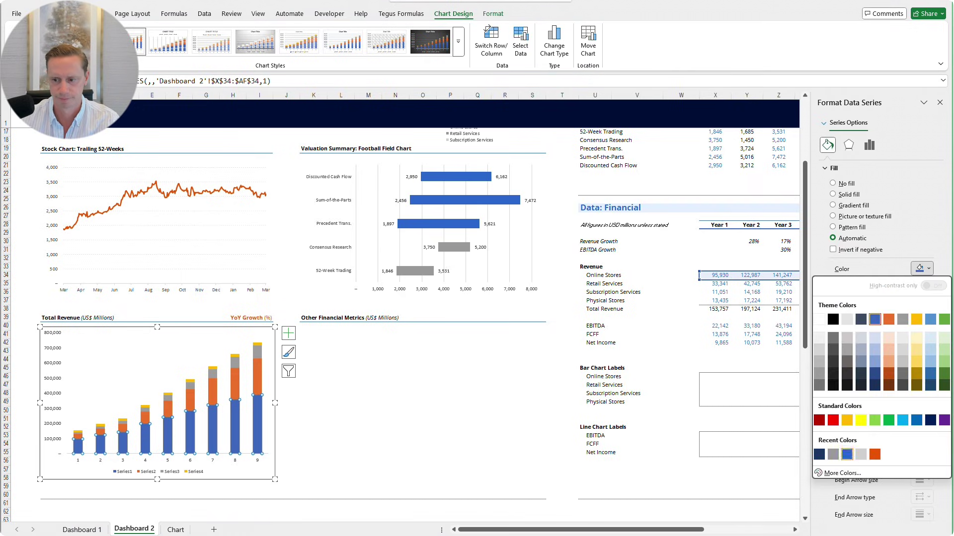
left_click(860, 455)
Recolor the Retail Services series medium gray and the Subscription Services series blue in the stacked columns
left_click(257, 380)
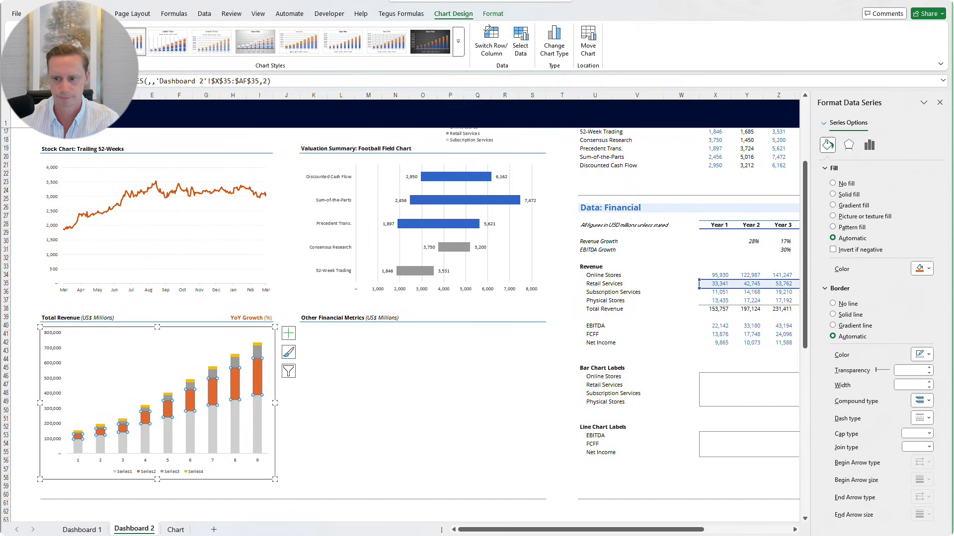
left_click(923, 268)
left_click(861, 455)
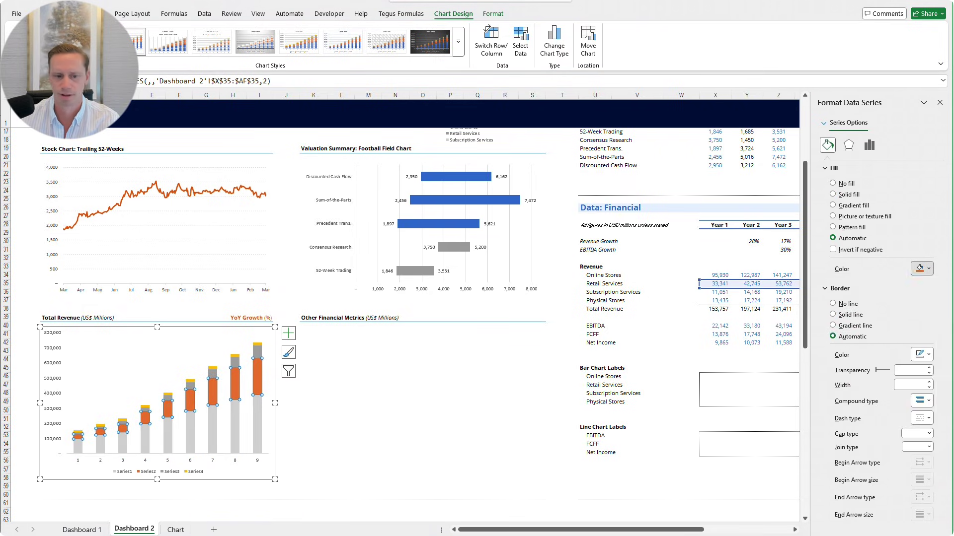
left_click(257, 352)
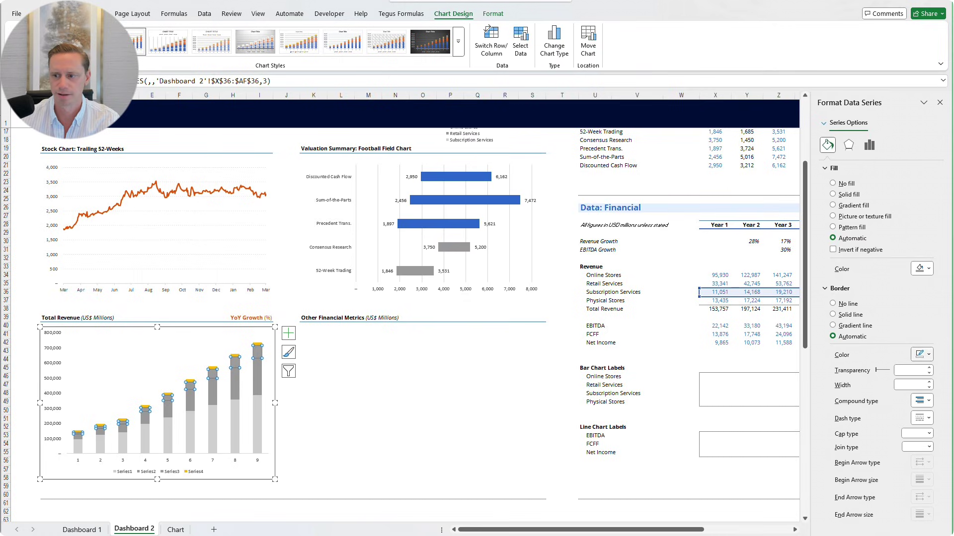
left_click(922, 269)
left_click(861, 454)
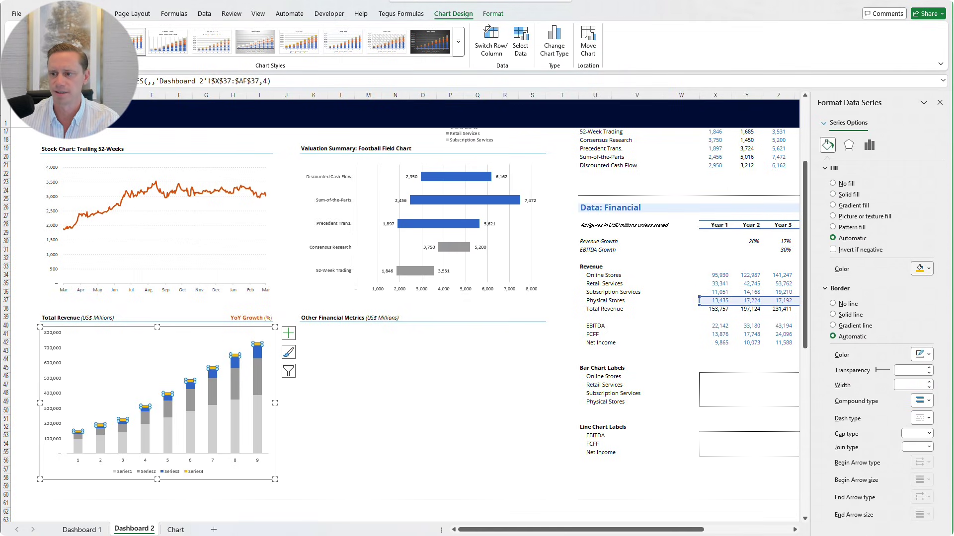
Fill the topmost Physical Stores series of the stacked columns with dark navy
left_click(922, 268)
left_click(861, 455)
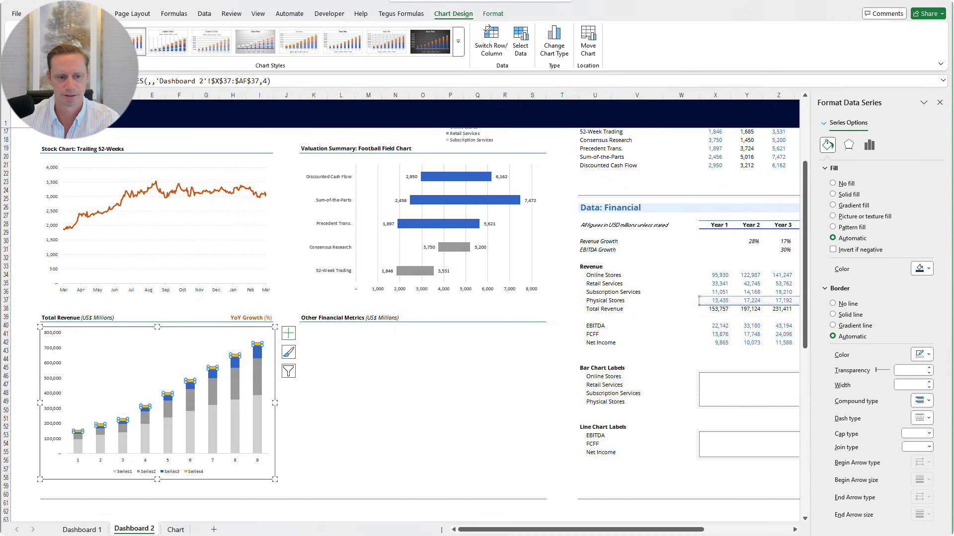
left_click(423, 450)
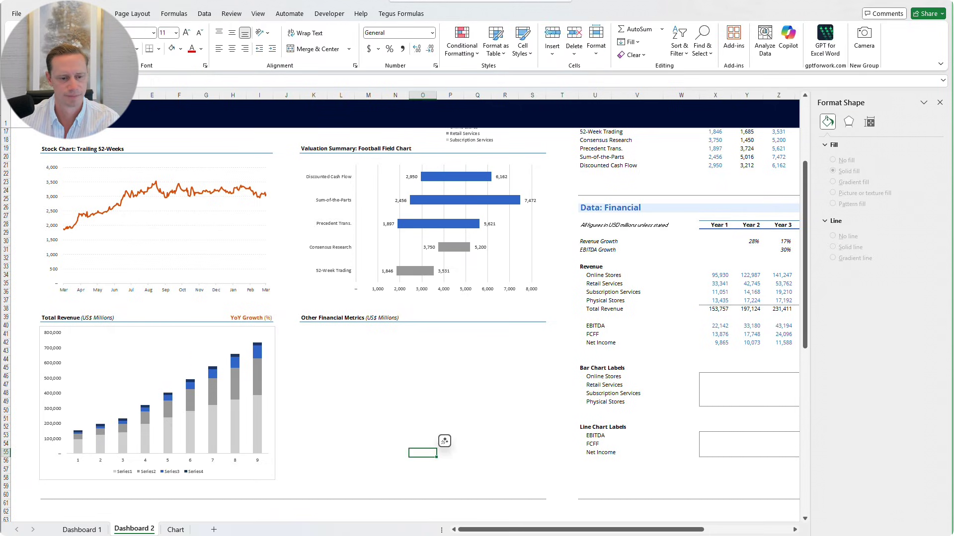
Set the gap width of the stacked columns to 80%
right_click(258, 427)
left_click(302, 534)
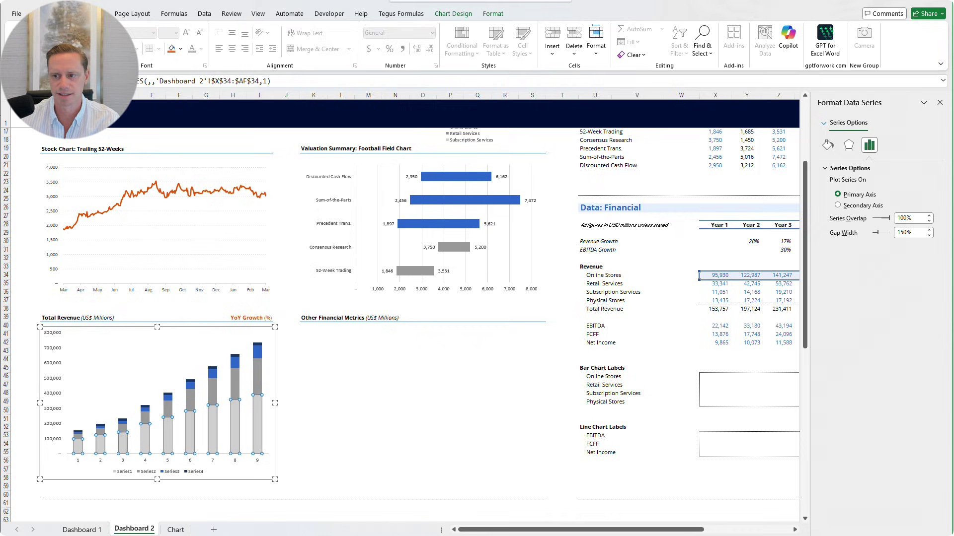
type("8")
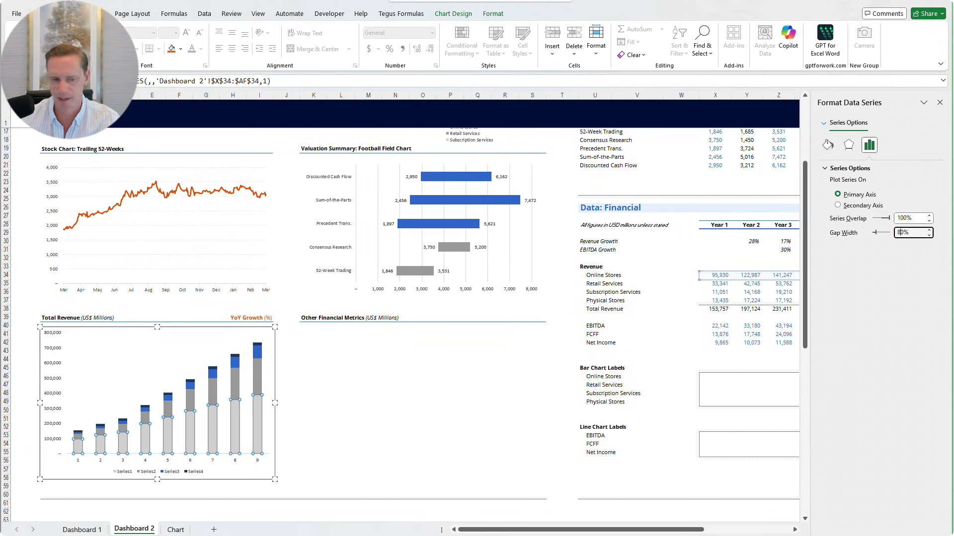
left_click(423, 402)
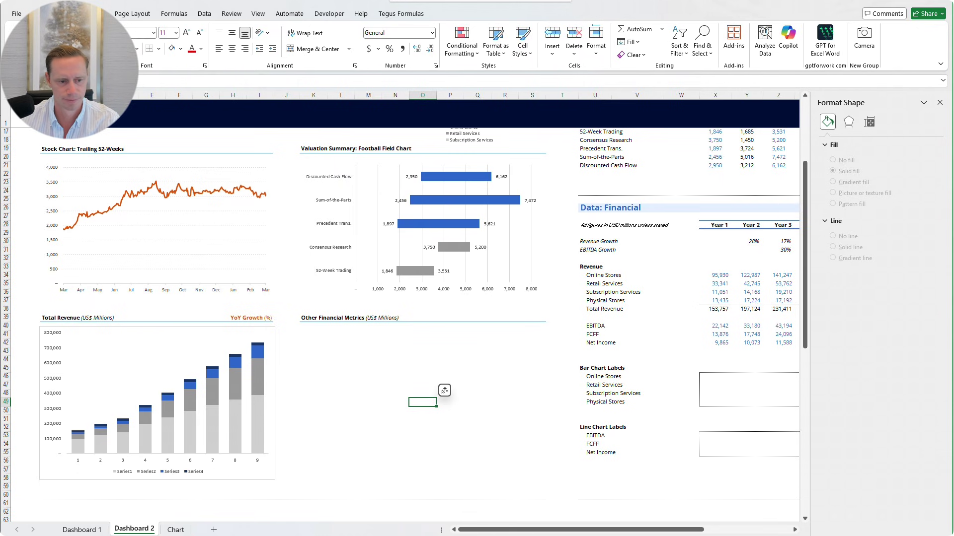
Set the stacked column chart's horizontal axis labels to the Year 1 to Year 9 headers in X28:AF28
right_click(164, 367)
left_click(199, 433)
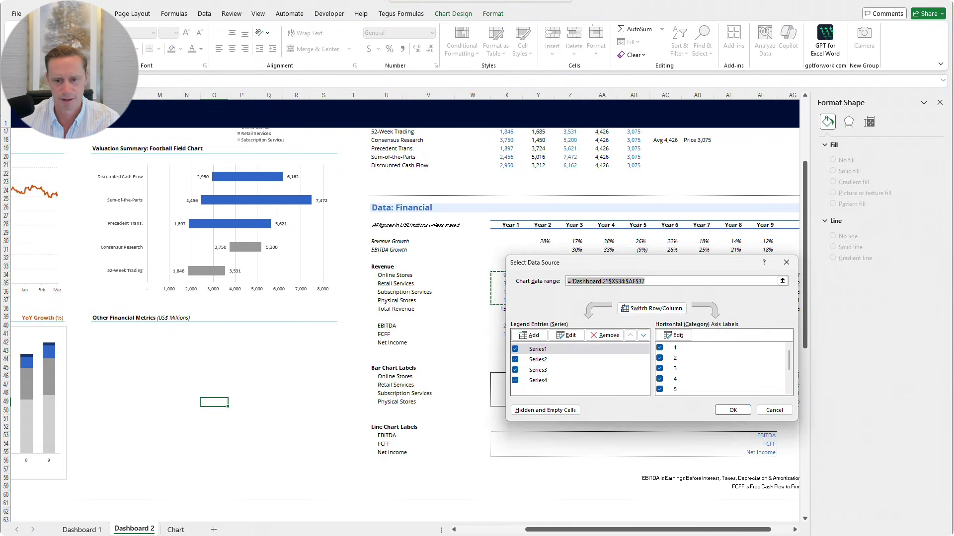
left_click(673, 335)
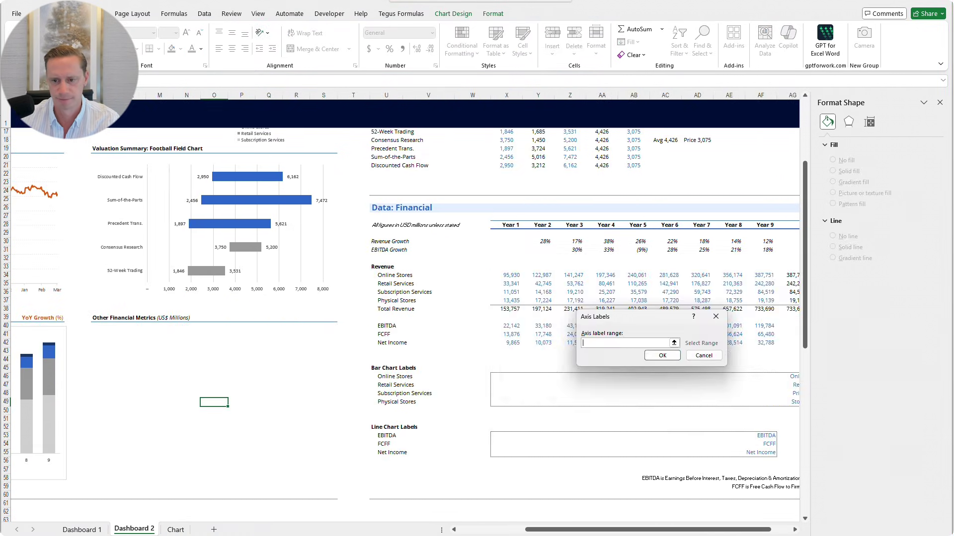
left_click_drag(507, 225, 764, 225)
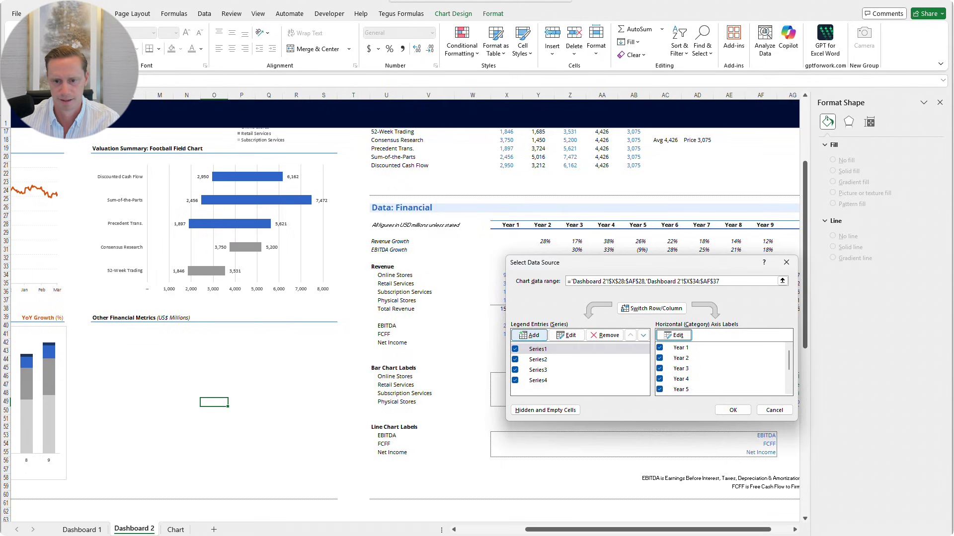
left_click(524, 336)
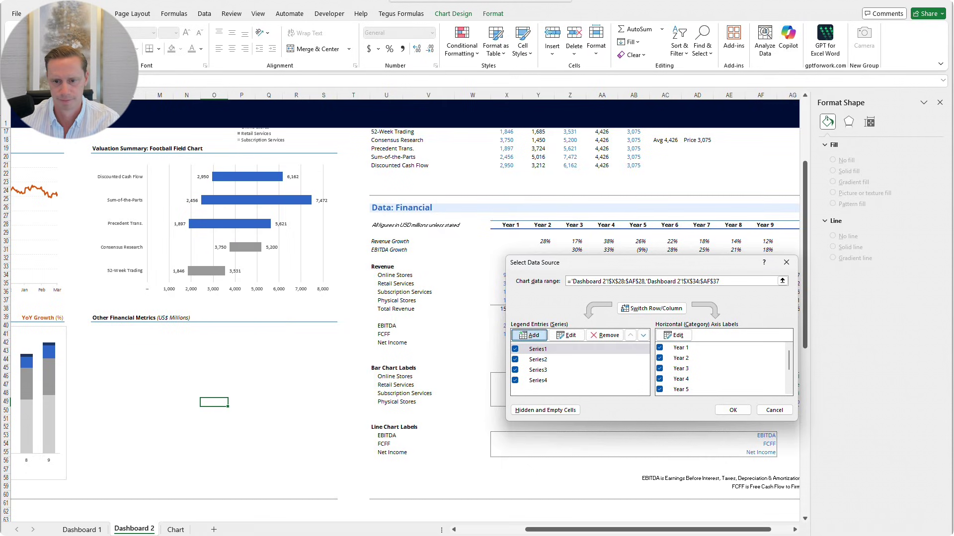
left_click(567, 336)
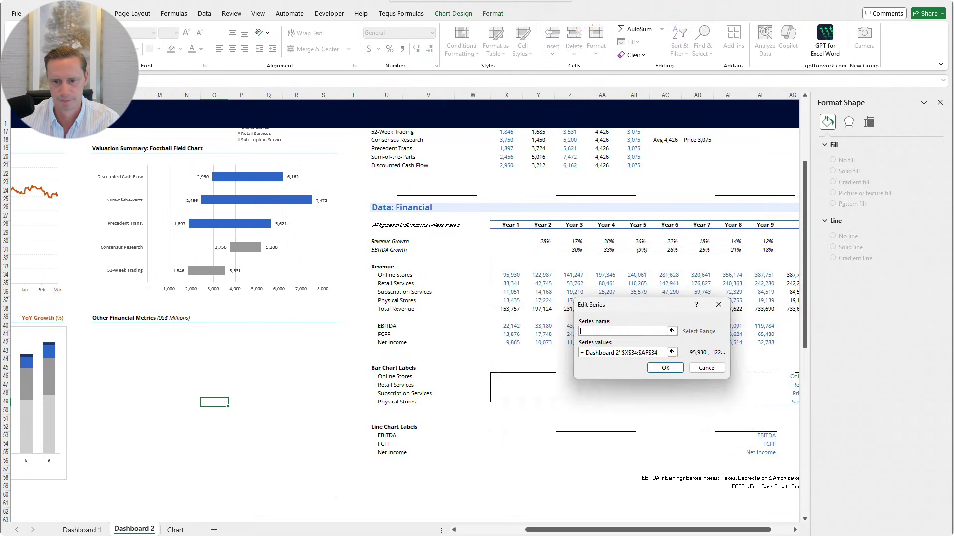
left_click(671, 352)
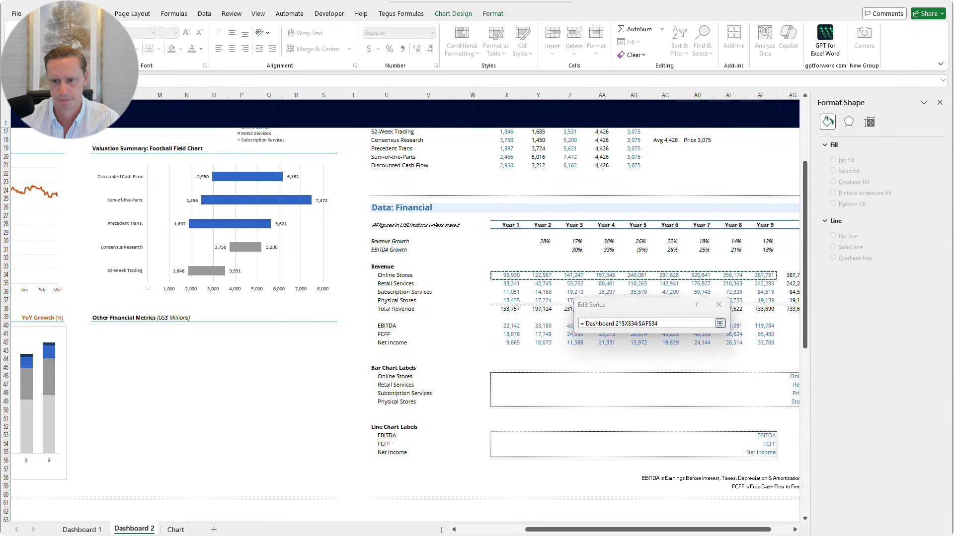
left_click(719, 323)
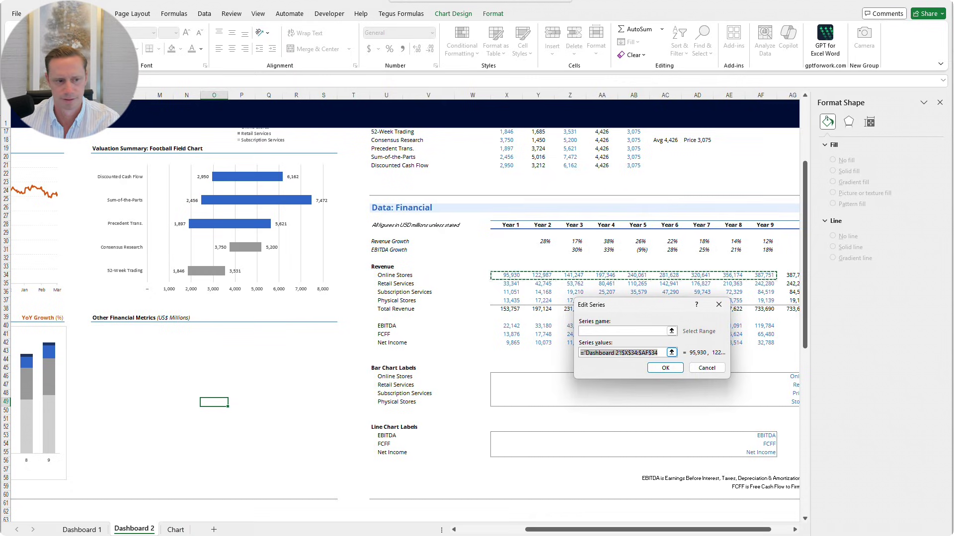
left_click(665, 368)
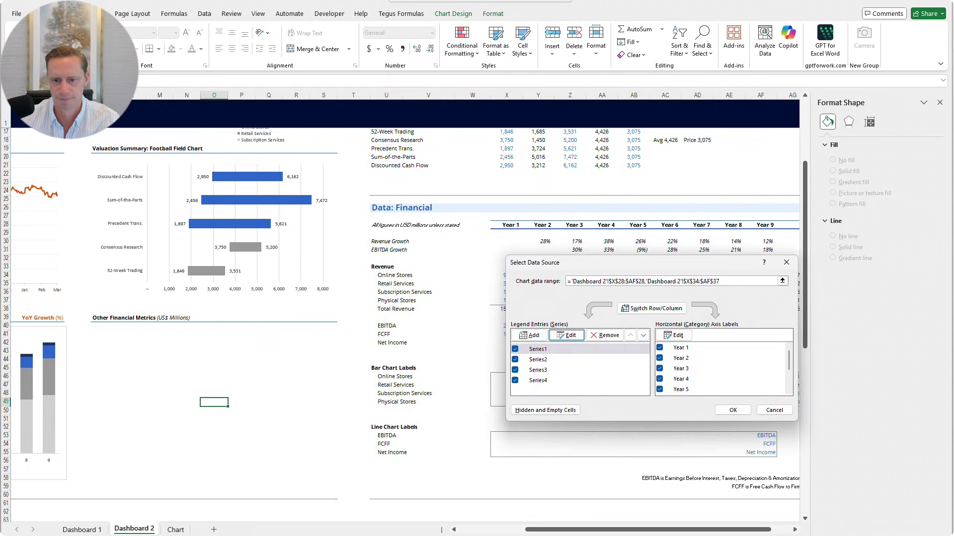
Link the first series' name to the Online Stores label in U34
left_click(538, 349)
left_click(567, 335)
left_click(672, 332)
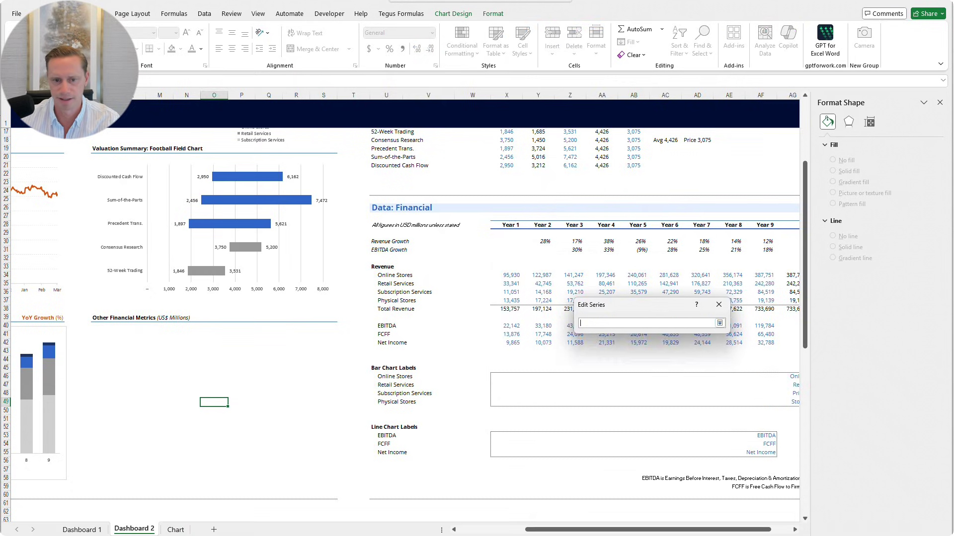
left_click(395, 275)
left_click(719, 323)
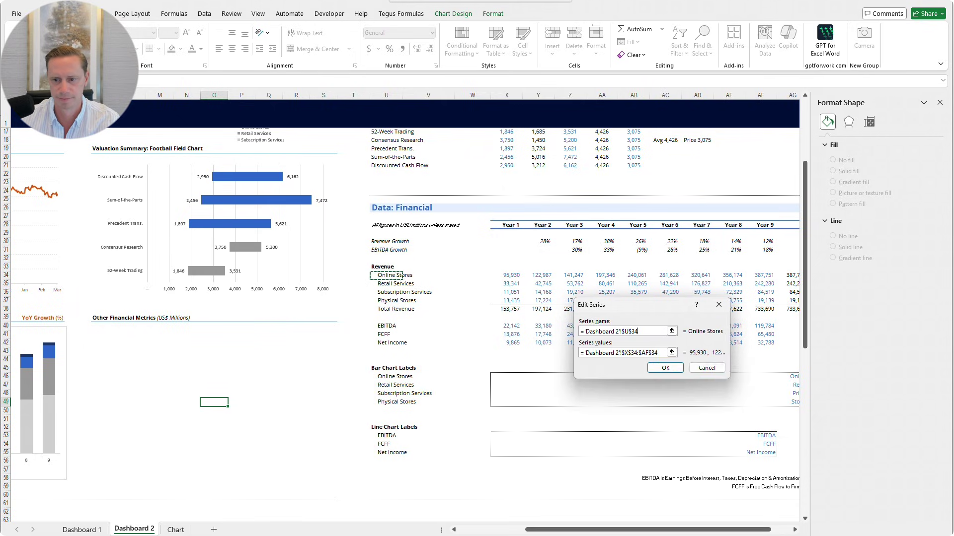
left_click(665, 368)
Link the second series' name to the Retail Services label in U35
left_click(538, 359)
left_click(567, 335)
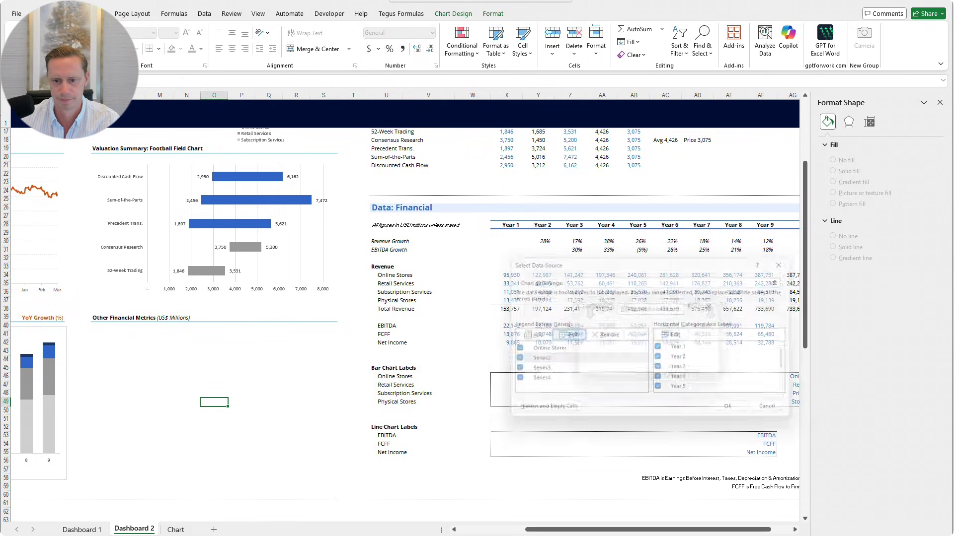
left_click(395, 283)
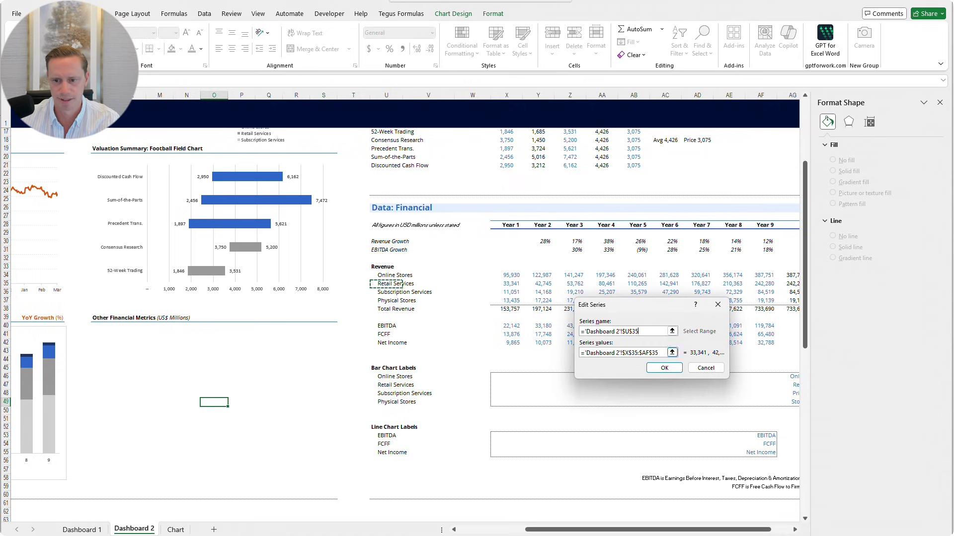
left_click(664, 368)
Link the third series' name to the Physical Stores label in U37
left_click(536, 366)
left_click(567, 335)
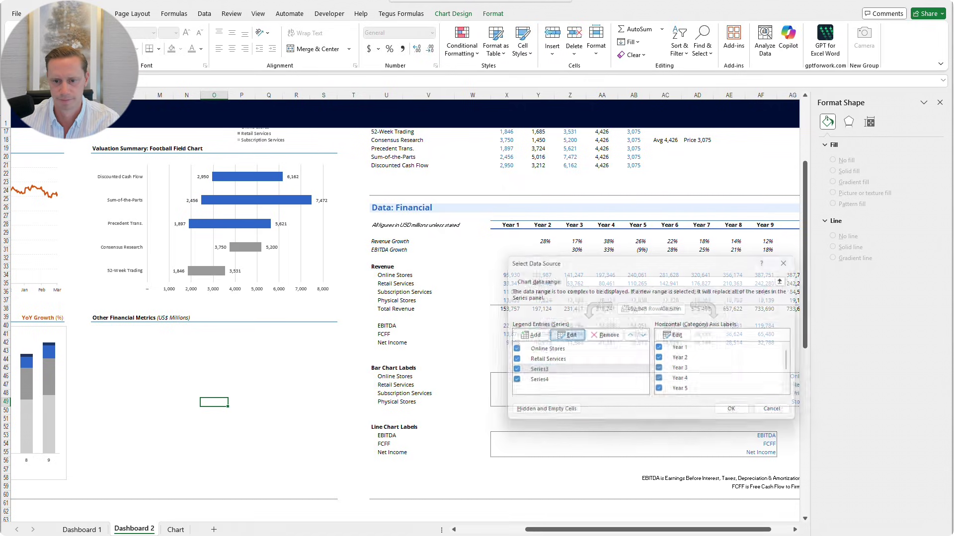
left_click(396, 301)
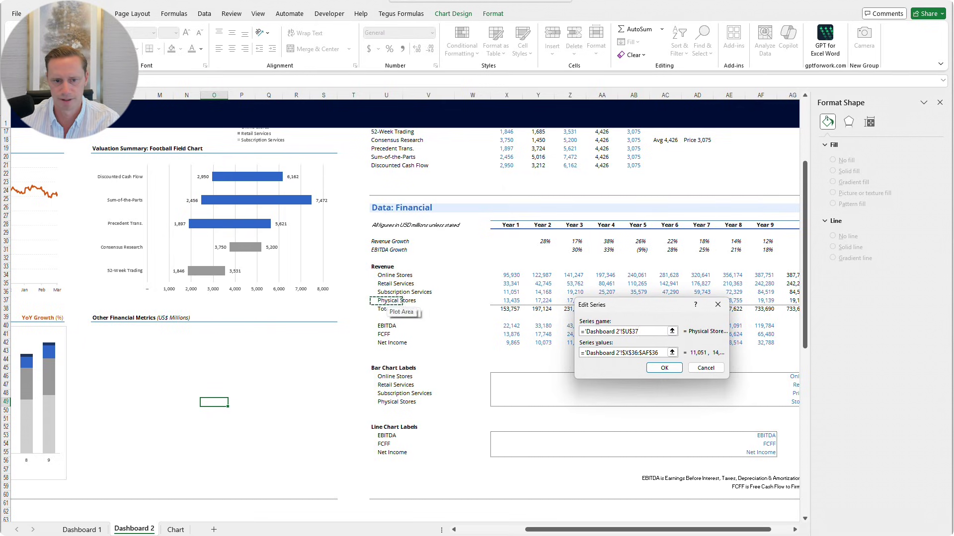
left_click(664, 368)
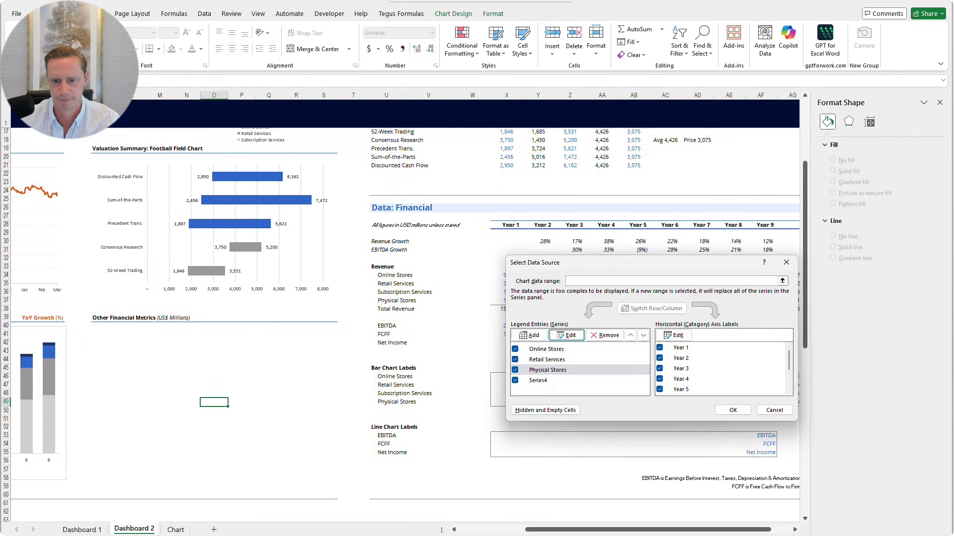
Link the fourth series' name to the Physical Stores label in U37 and confirm the chart's data source
left_click(538, 381)
left_click(566, 335)
left_click(396, 300)
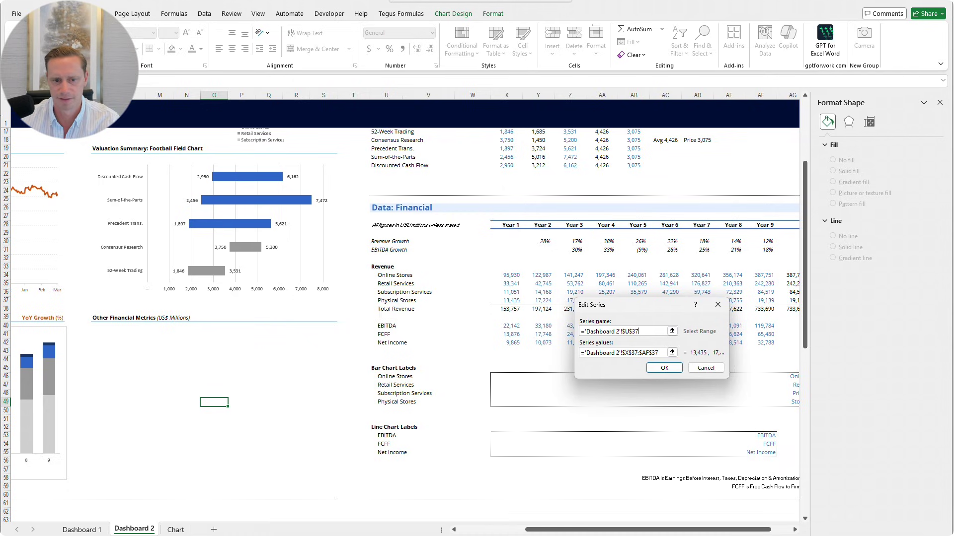
left_click(664, 368)
left_click(732, 410)
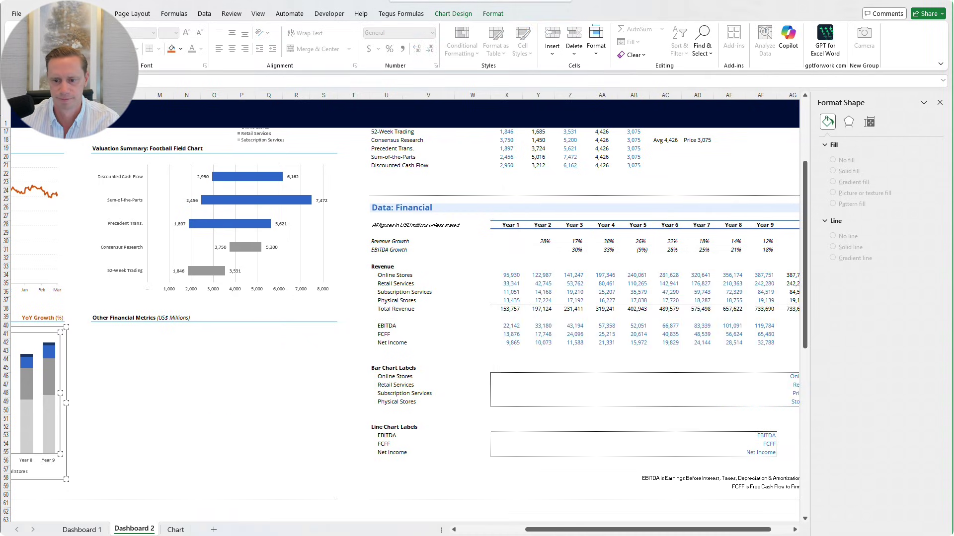
Remove the border line around the Total Revenue chart area
left_click_drag(626, 530, 559, 530)
left_click(341, 436)
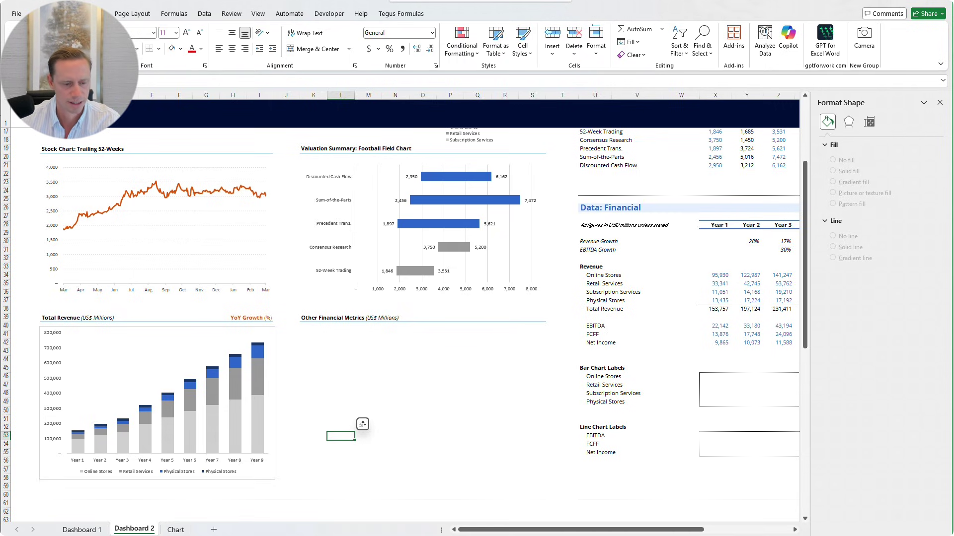
right_click(114, 331)
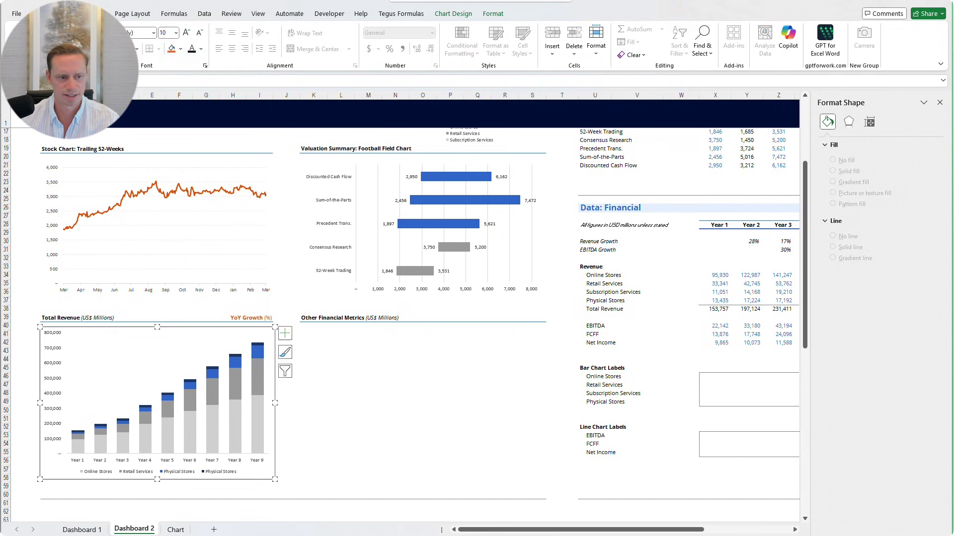
left_click(158, 305)
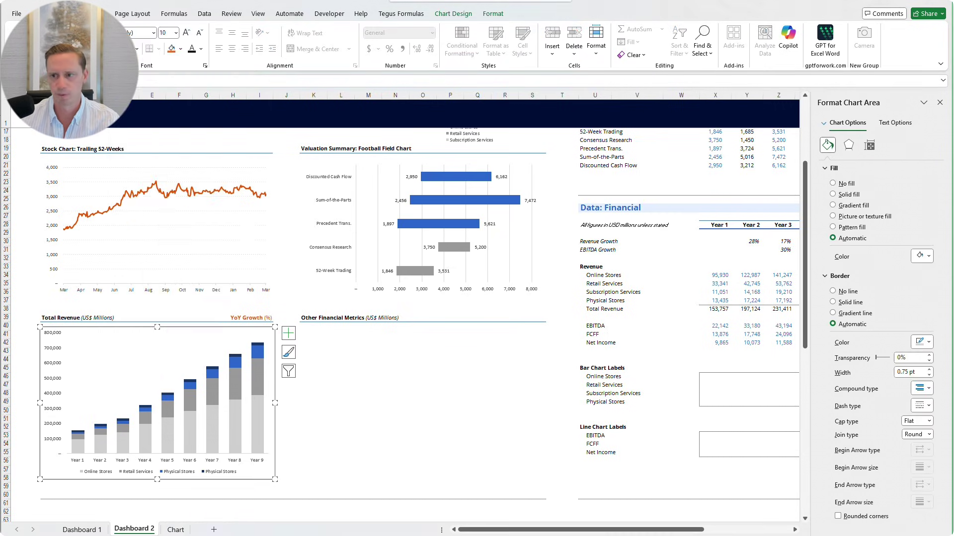
left_click(833, 291)
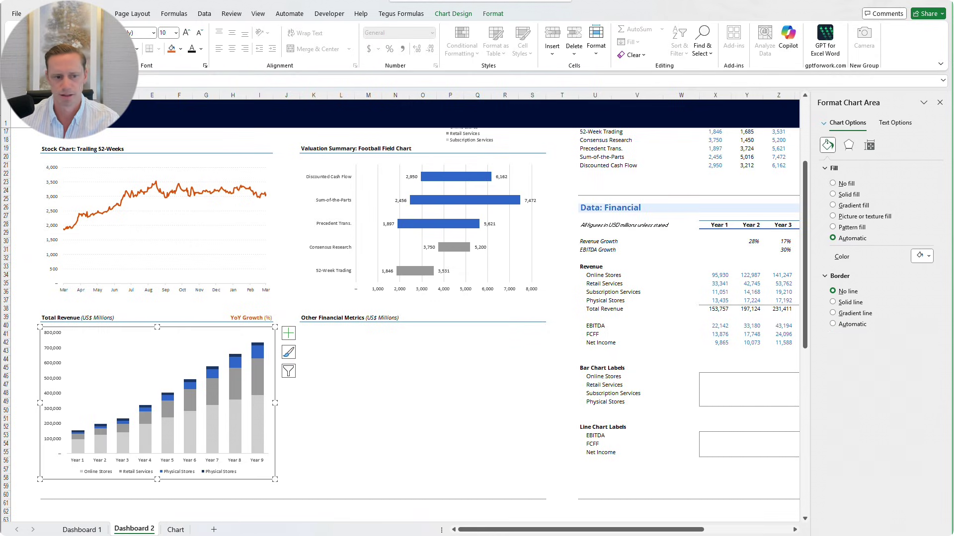
left_click(341, 436)
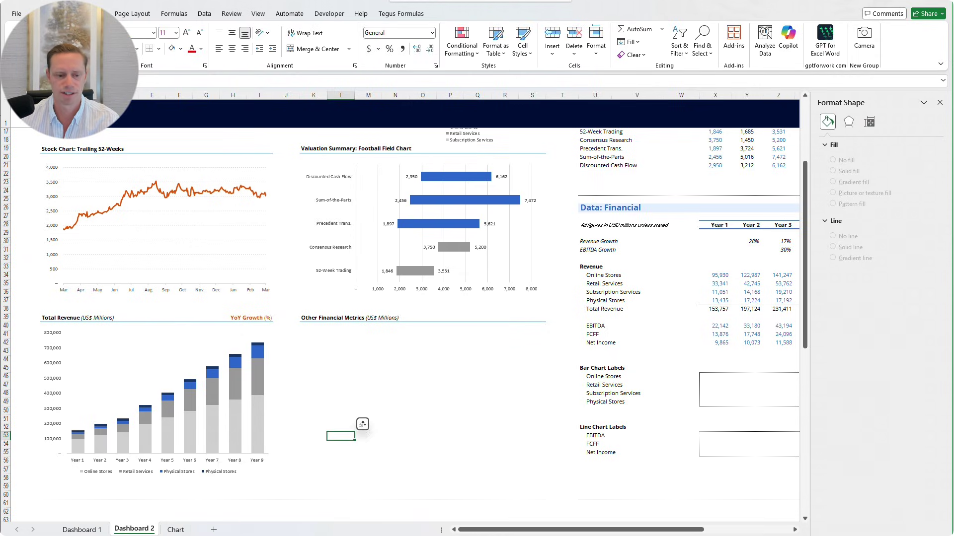
Add a new series to the Total Revenue chart, with its name linked to the Revenue Growth label in U30
scroll(397, 298, "down", 1)
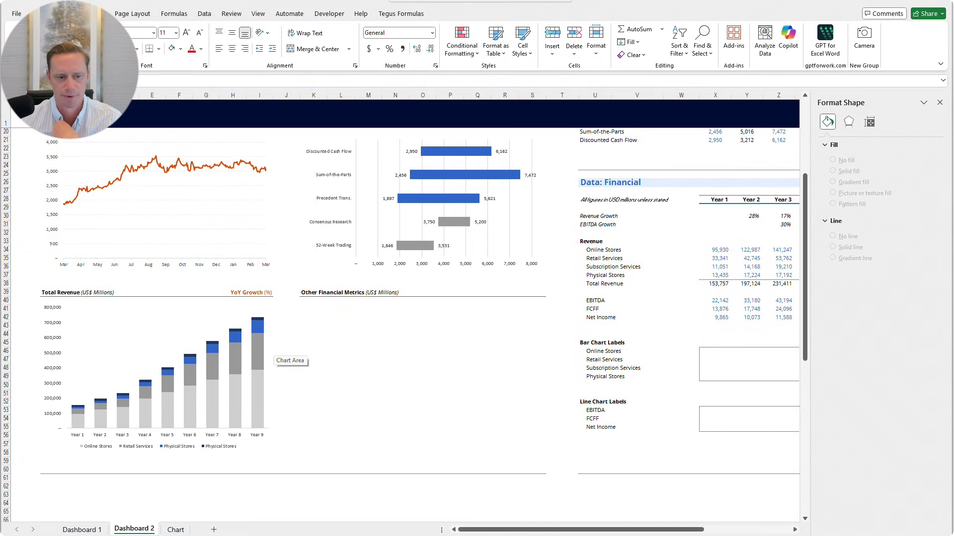
left_click(258, 350)
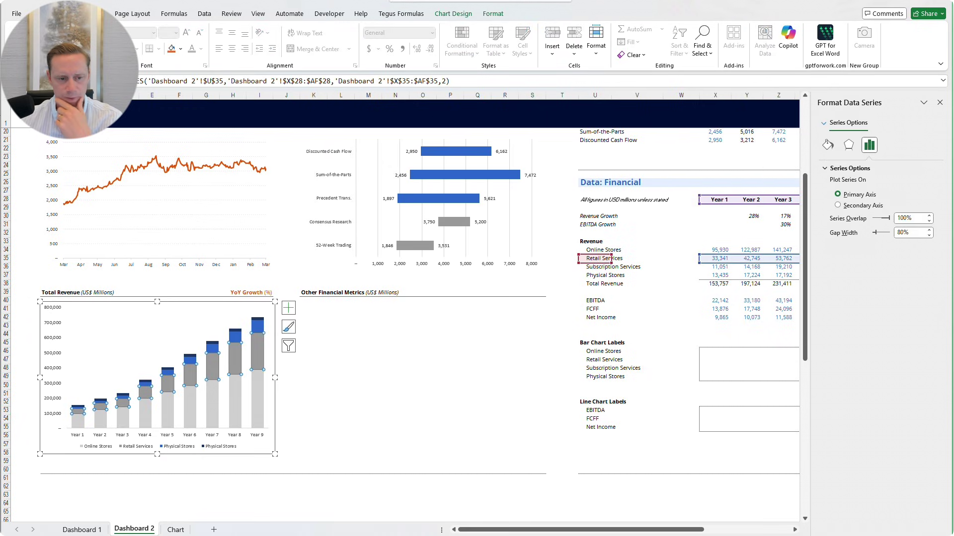
right_click(231, 314)
left_click(265, 378)
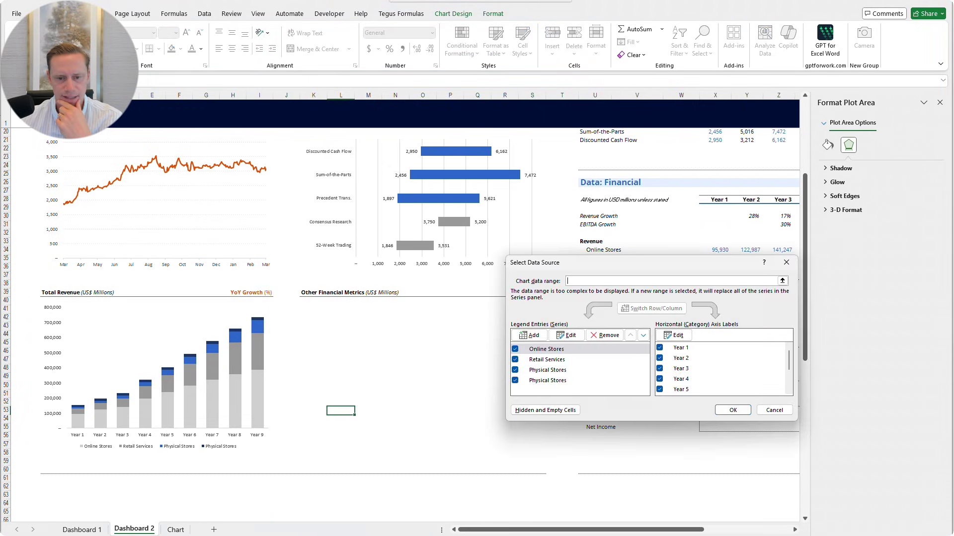
left_click(548, 380)
left_click(530, 335)
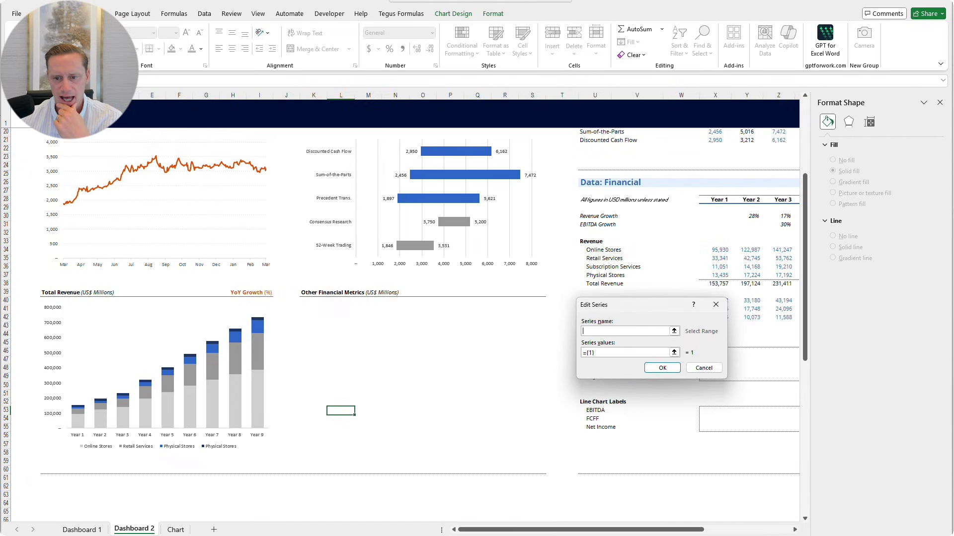
scroll(397, 313, "up", 3)
left_click_drag(636, 305, 632, 328)
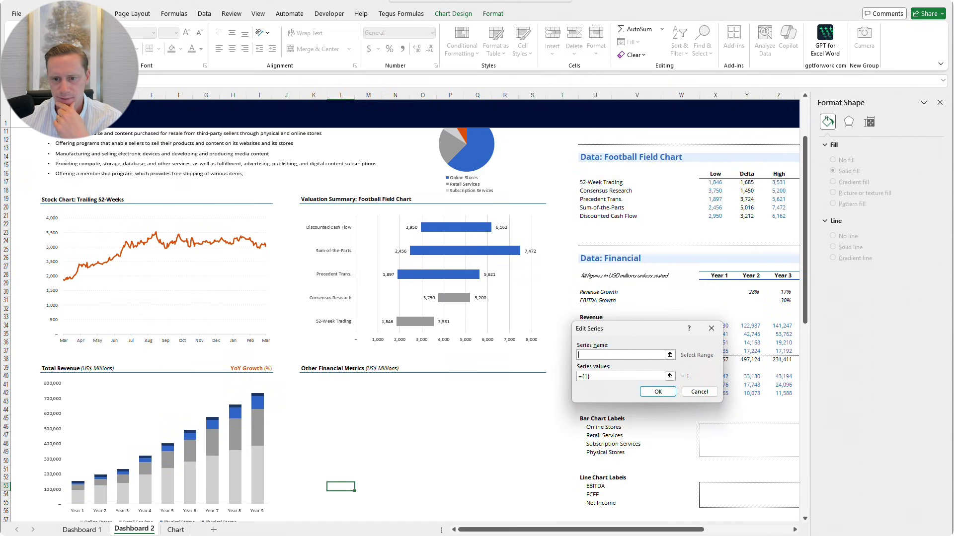
left_click(599, 292)
key("Tab")
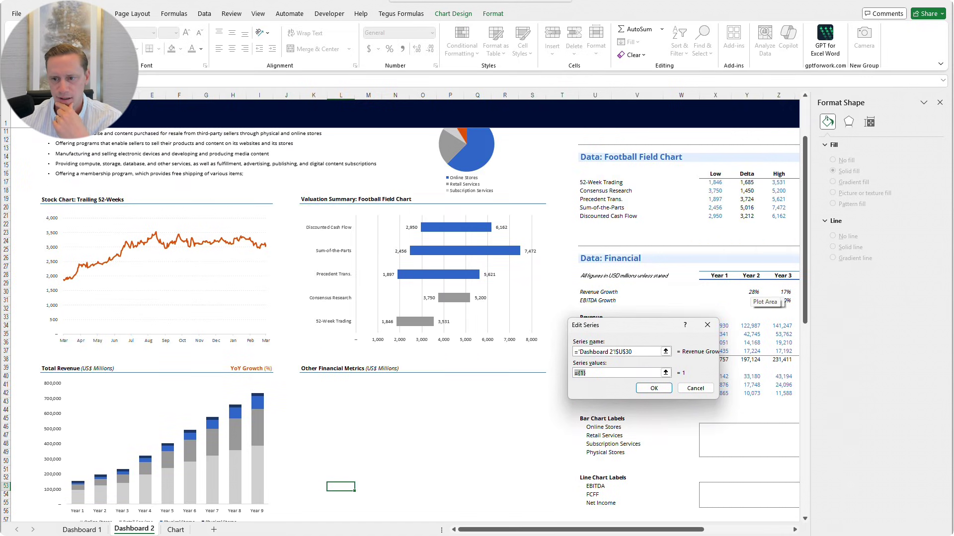
Set the new series' values to the Year 1–9 revenue growth cells X30:AF30 and confirm the chart's data source
left_click(715, 293)
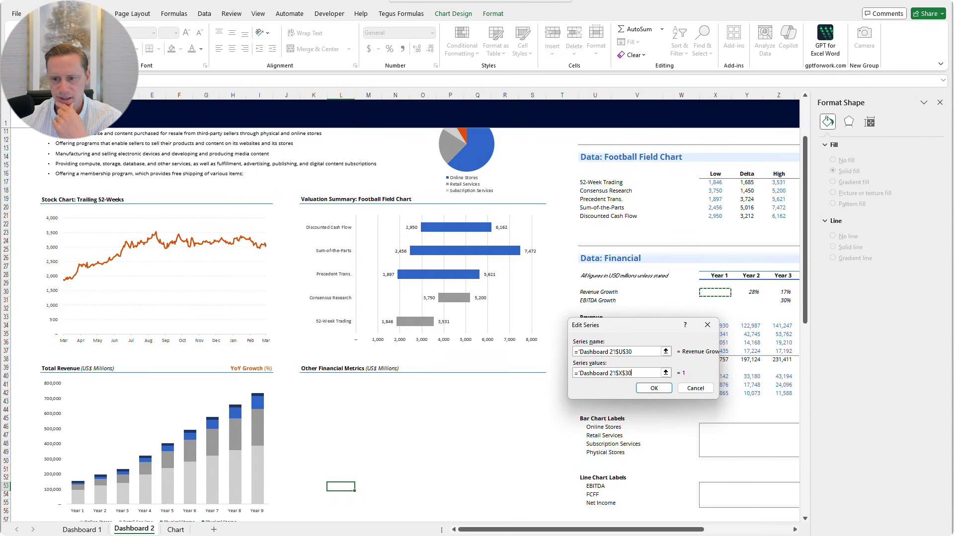
left_click_drag(716, 293, 735, 293)
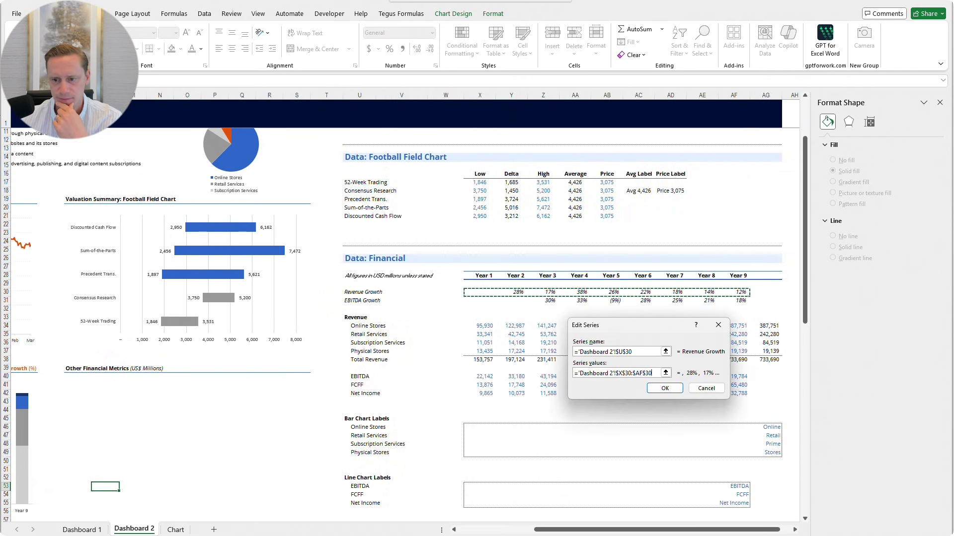
left_click(665, 389)
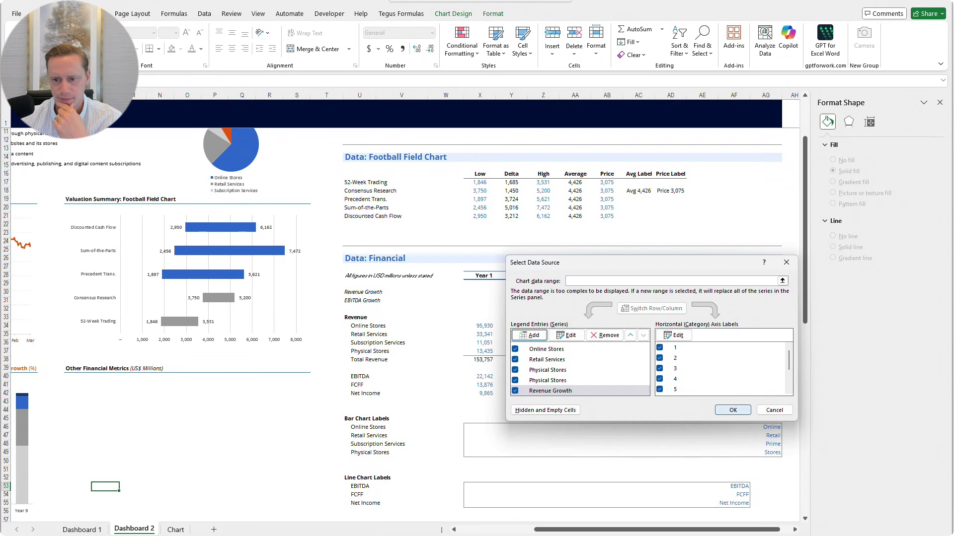
left_click(732, 410)
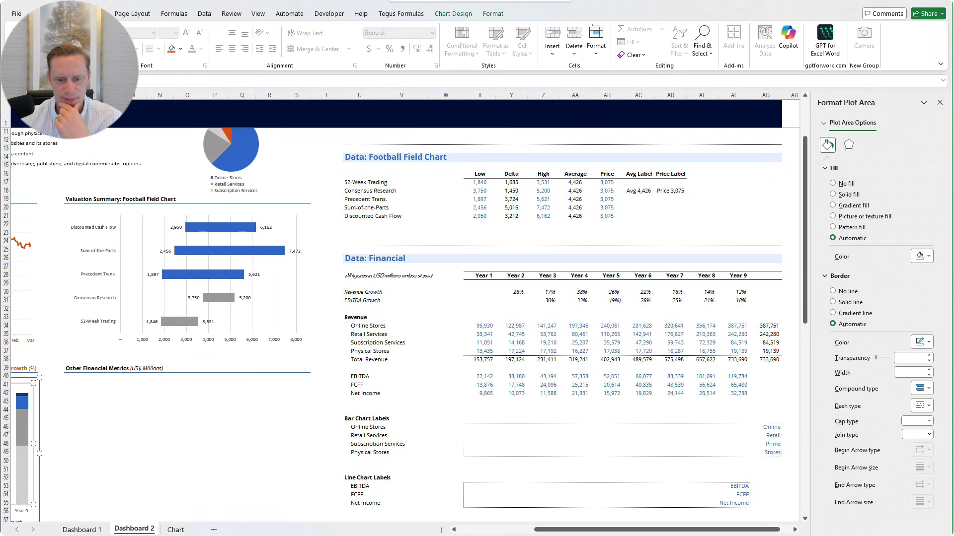
Check the Revenue Growth series' definition in the Total Revenue chart's data source
scroll(253, 474, "left", 3)
scroll(253, 475, "down", 4)
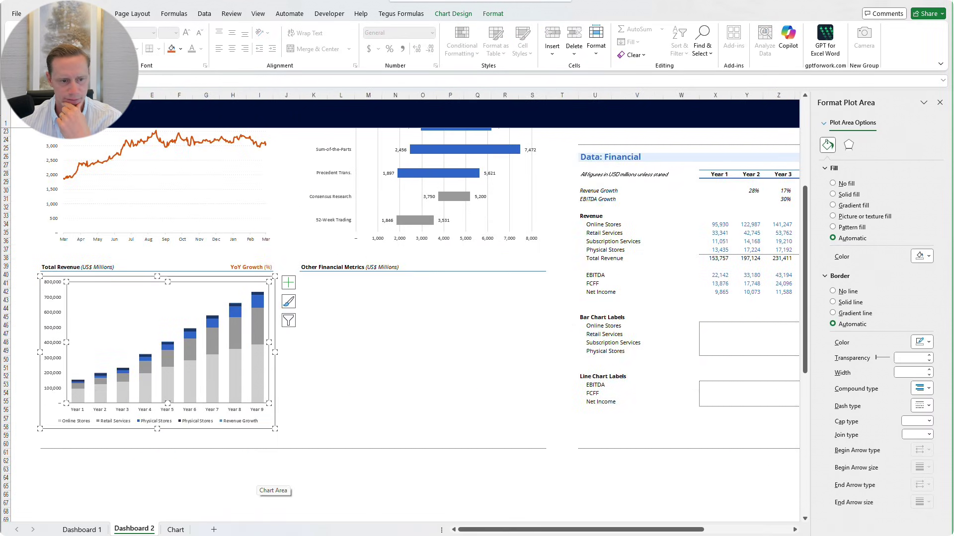
right_click(209, 303)
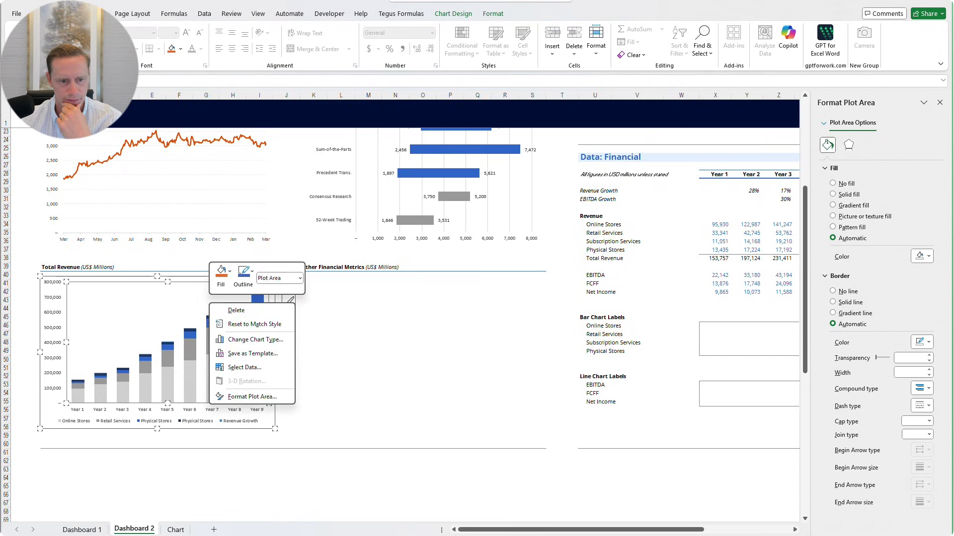
left_click(171, 394)
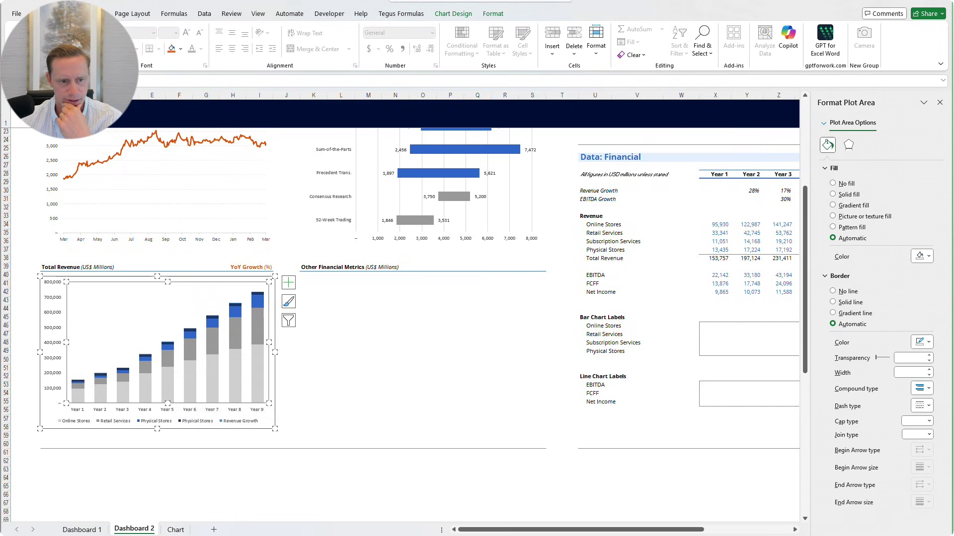
right_click(193, 304)
left_click(229, 369)
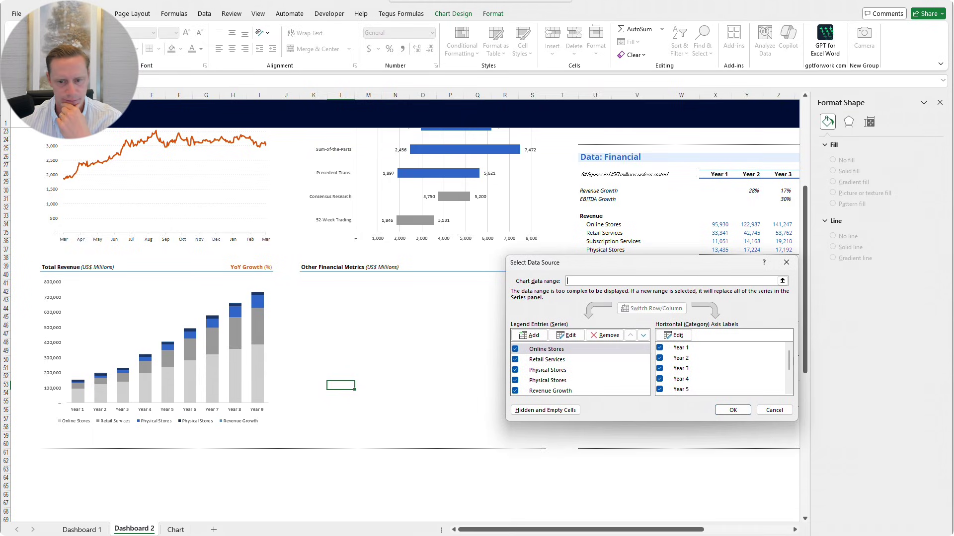
left_click(552, 391)
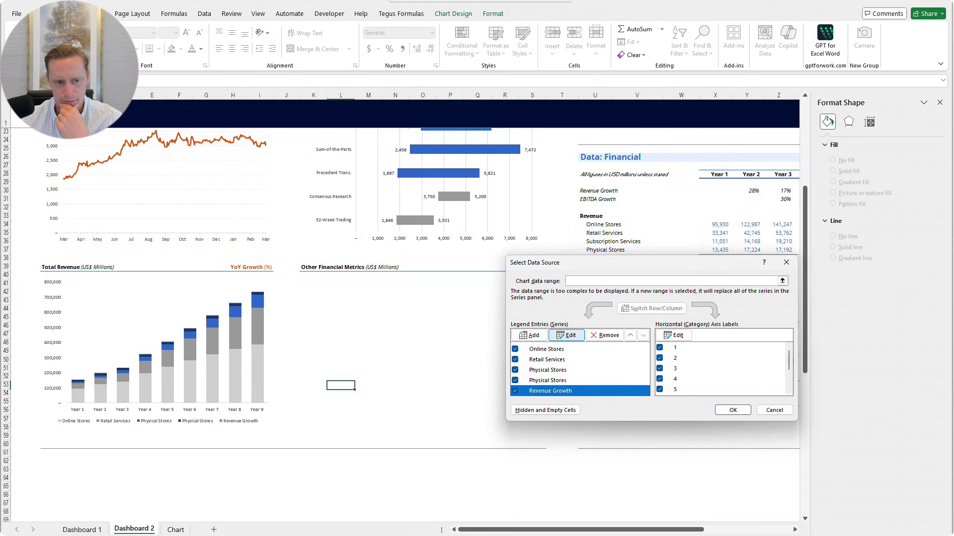
left_click(566, 335)
left_click(667, 368)
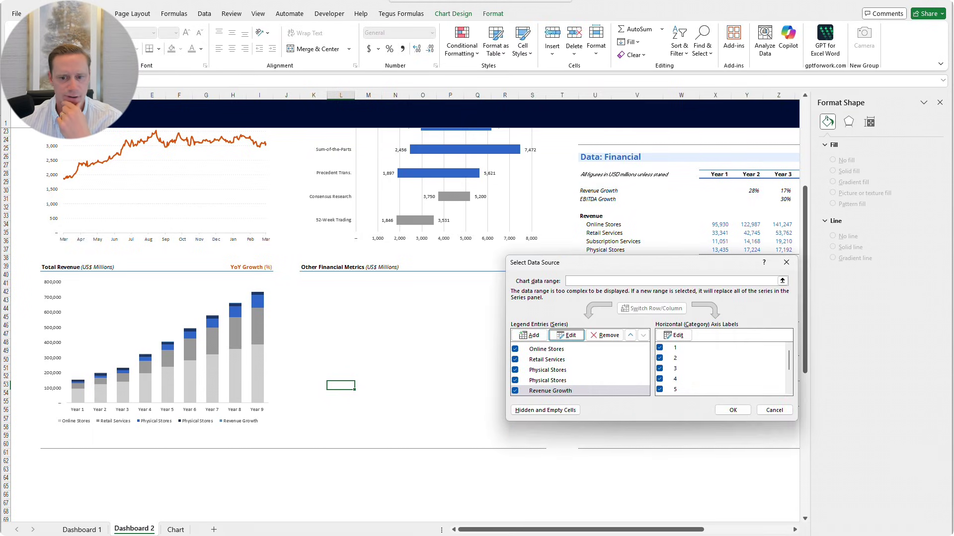
left_click(733, 410)
Change the Total Revenue chart to a combo type with its four revenue series as Stacked Column
right_click(143, 285)
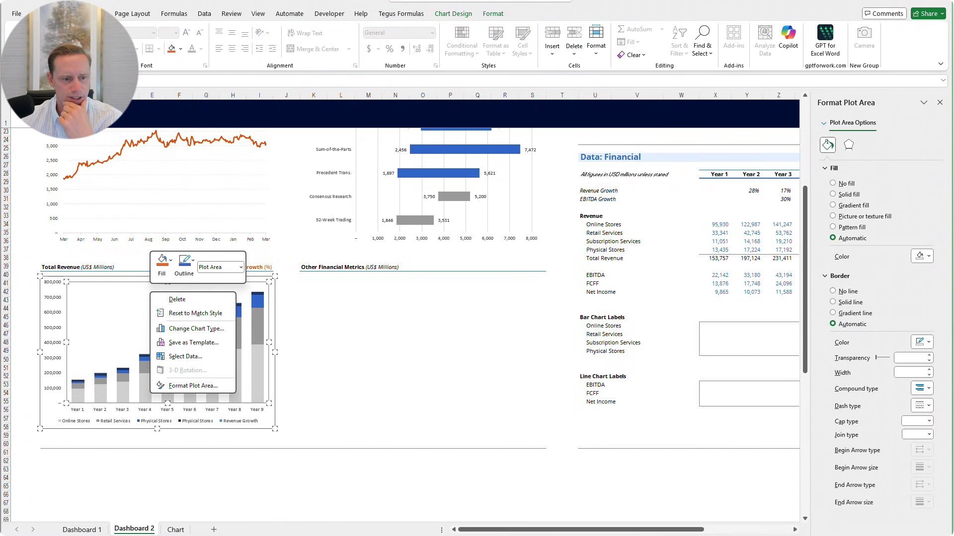
left_click(192, 328)
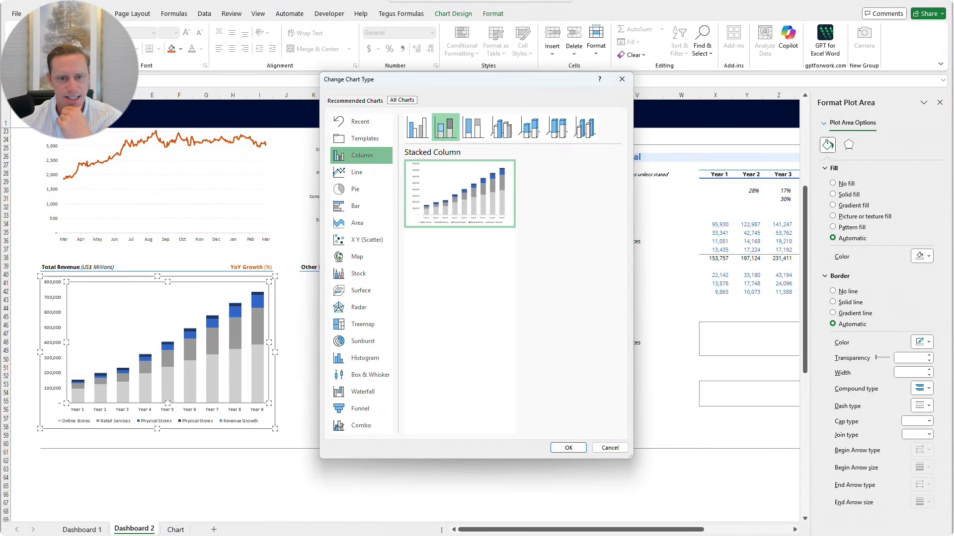
left_click(339, 427)
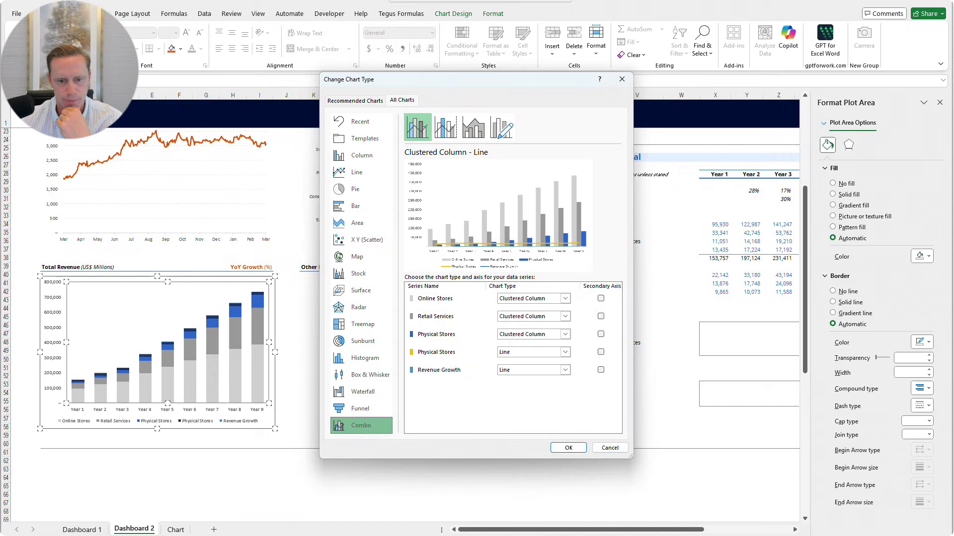
left_click(565, 352)
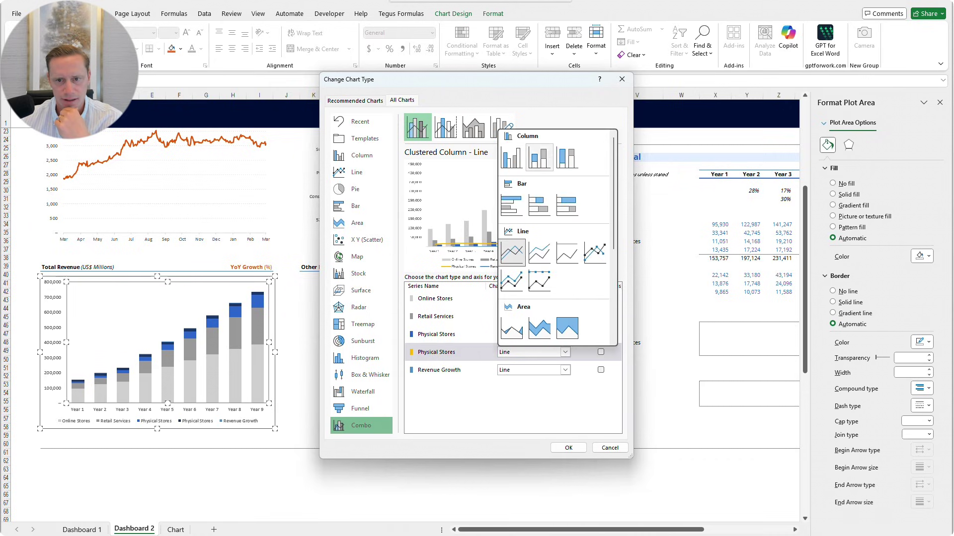
left_click(539, 157)
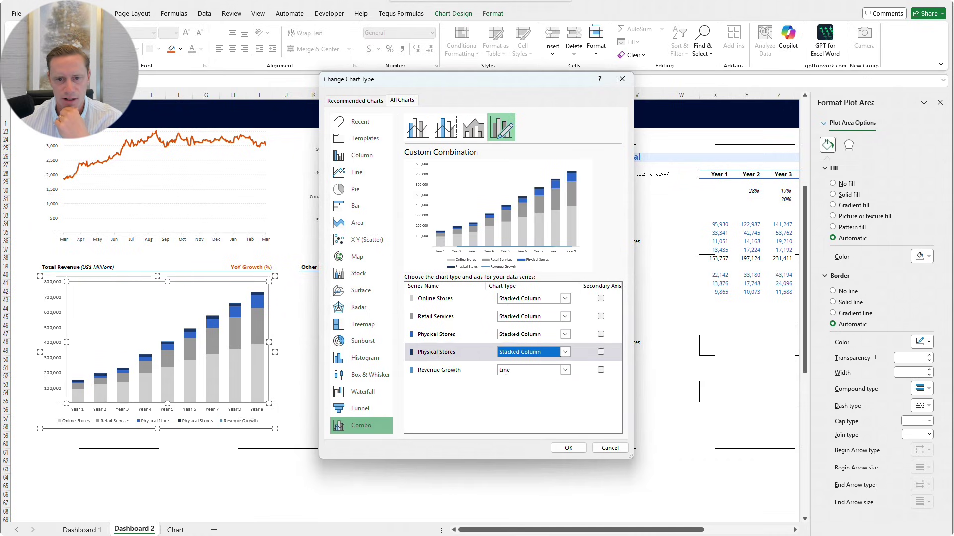
Keep the Revenue Growth series as a Line, plot it on the secondary axis and apply the combo chart
left_click(565, 370)
left_click(512, 271)
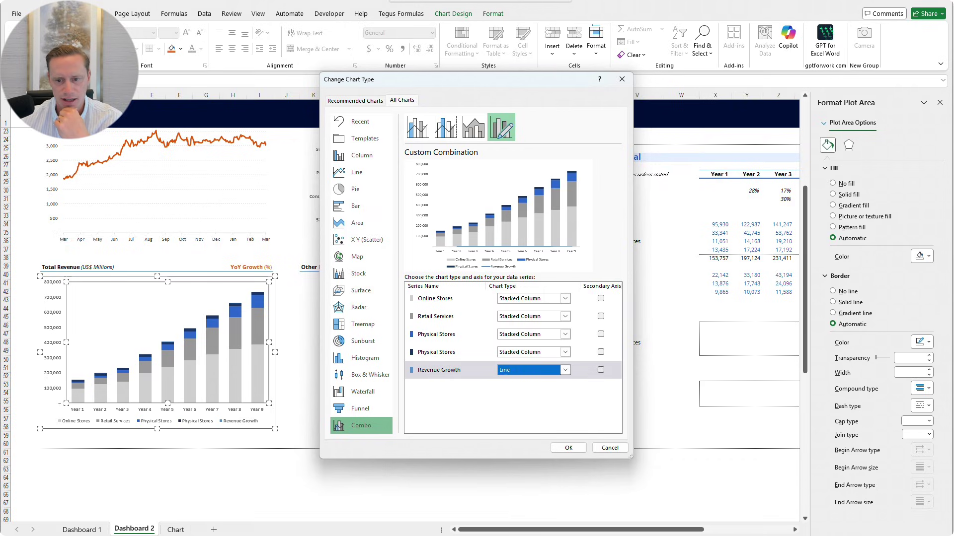
left_click(600, 370)
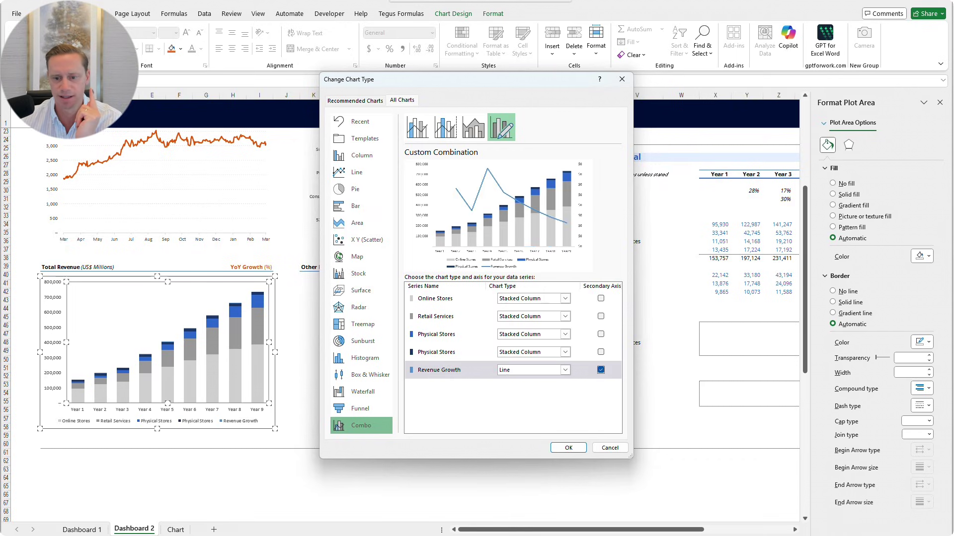
left_click(568, 448)
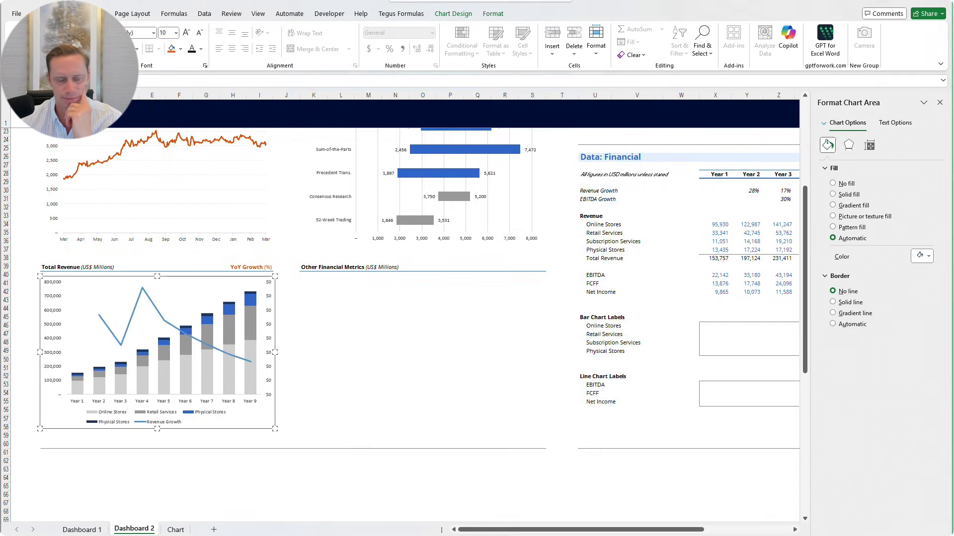
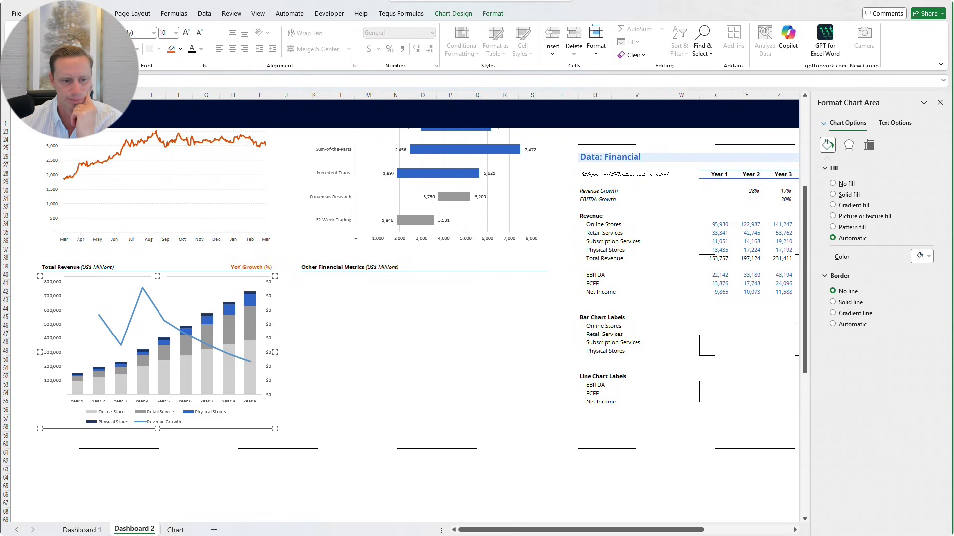
Set the number format of the Total Revenue chart's secondary axis to Percentage
left_click(176, 328)
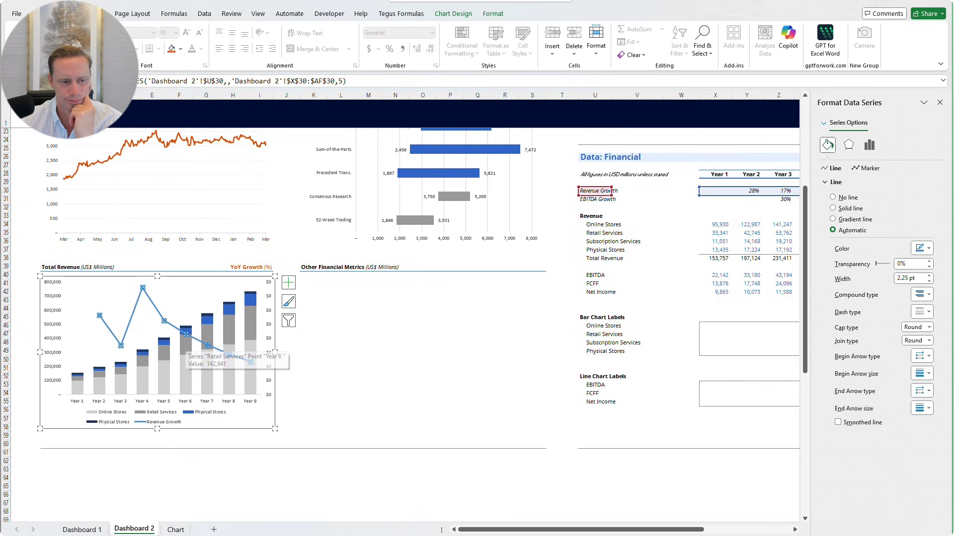
right_click(269, 325)
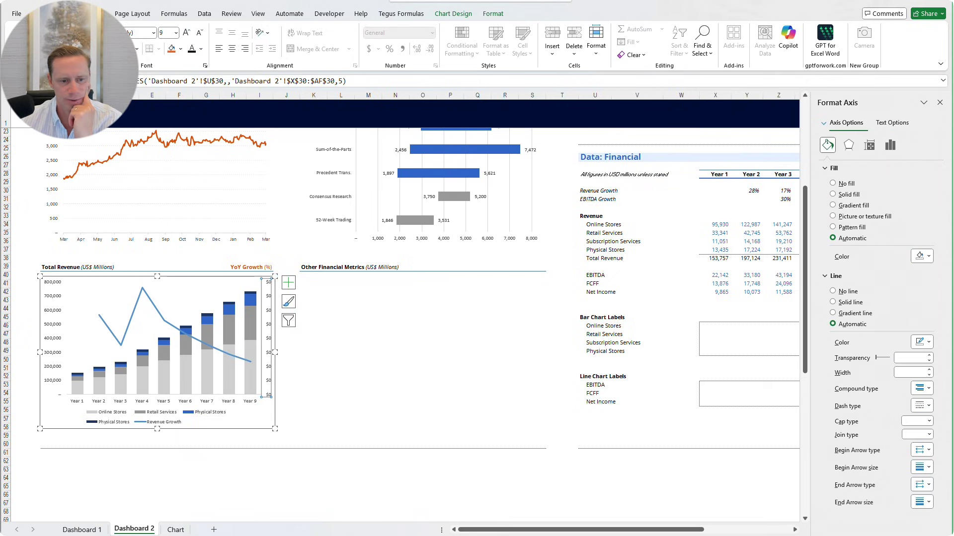
left_click(303, 448)
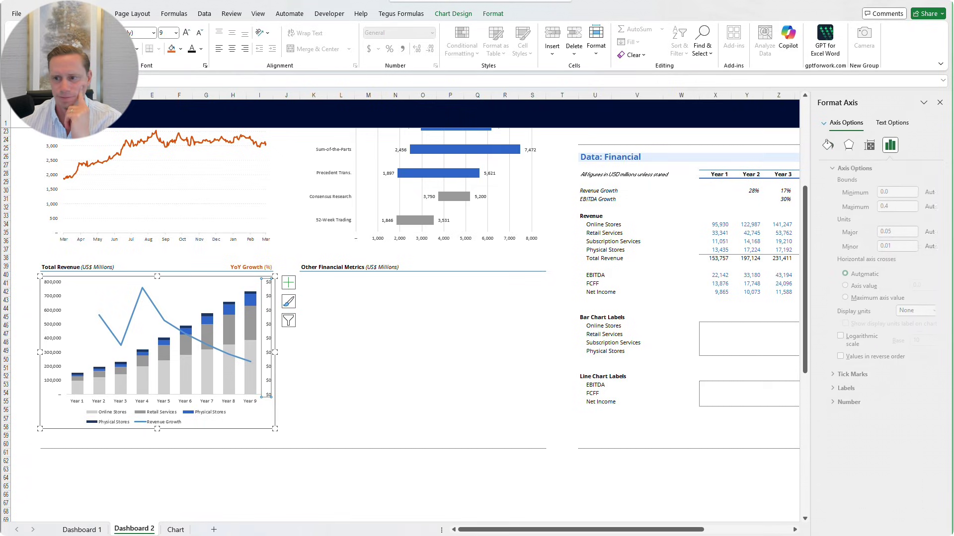
left_click(910, 311)
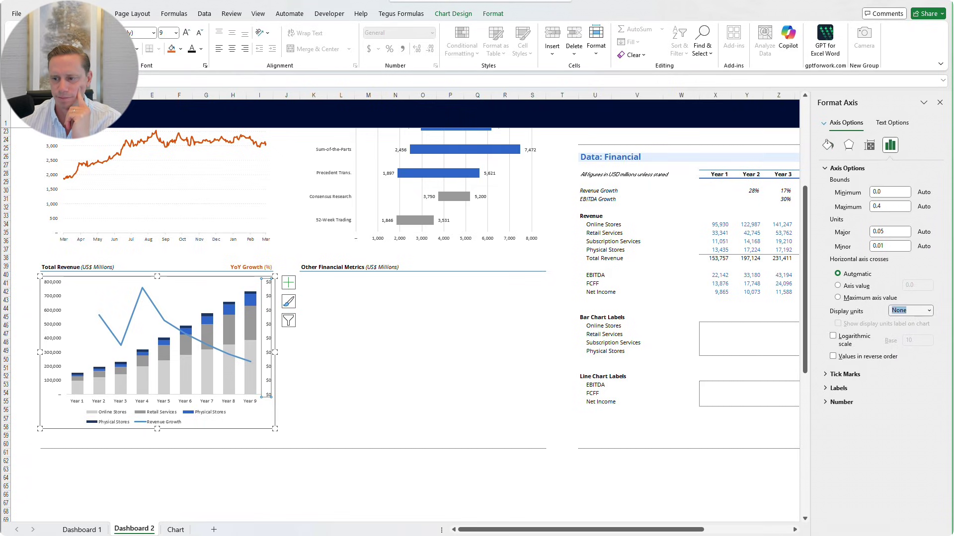
left_click(929, 311)
key("Escape")
left_click(841, 402)
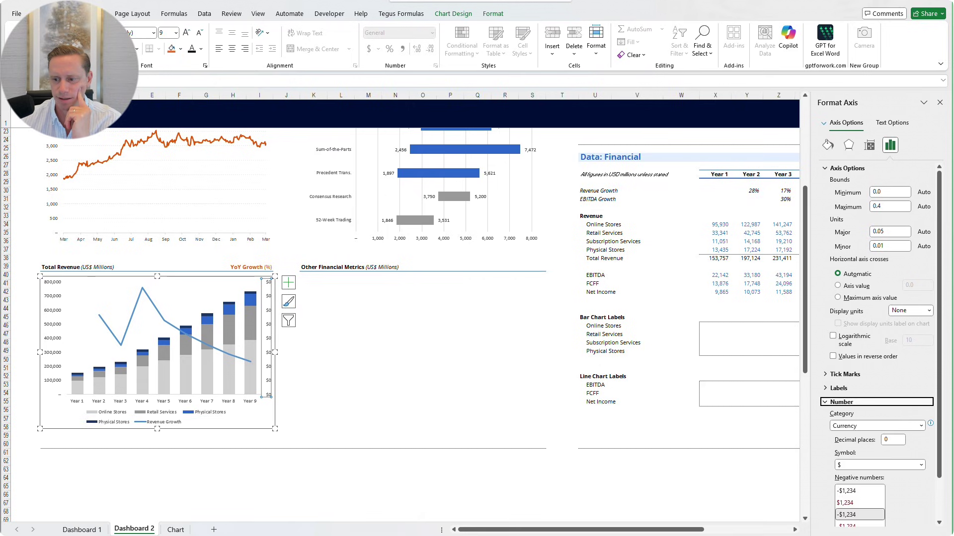
left_click(921, 426)
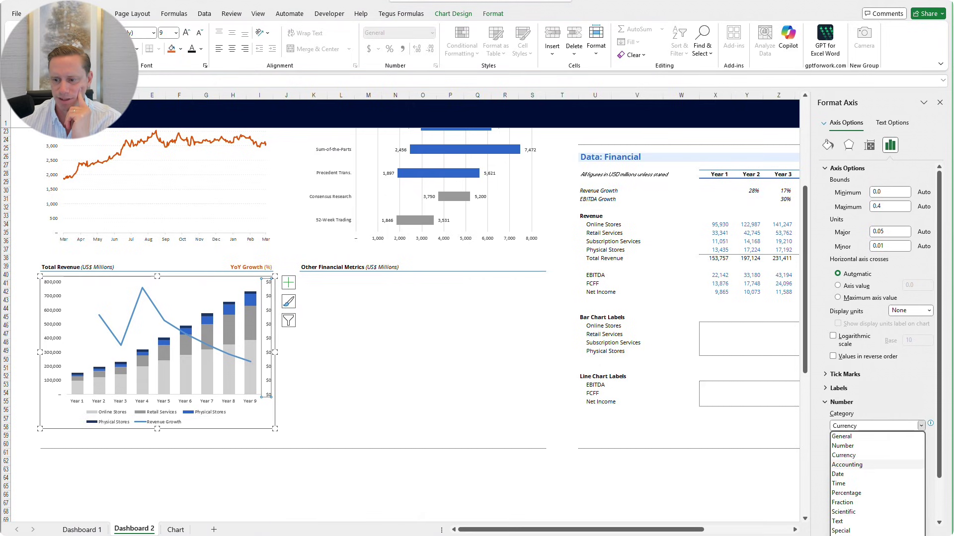
left_click(858, 493)
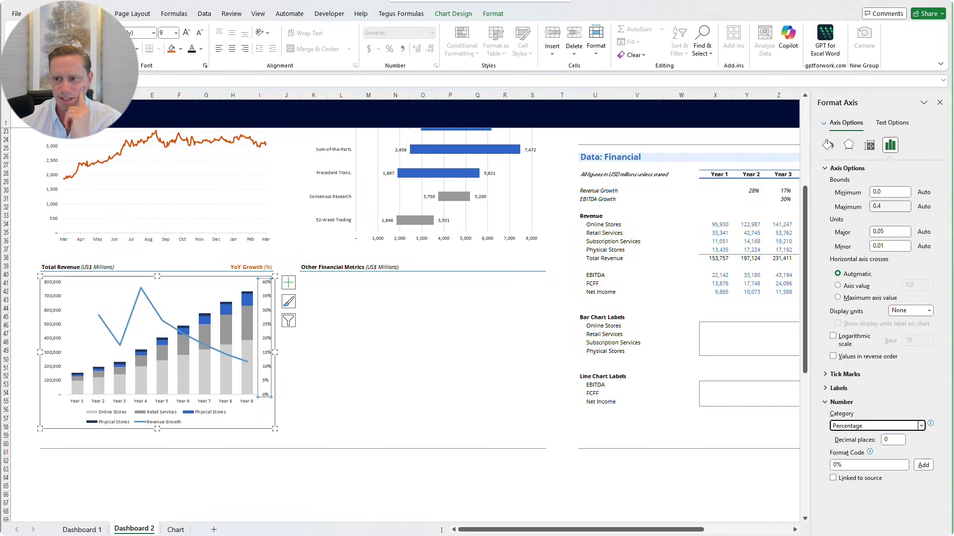
Set the secondary axis's maximum bound to 1.0
double_click(876, 207)
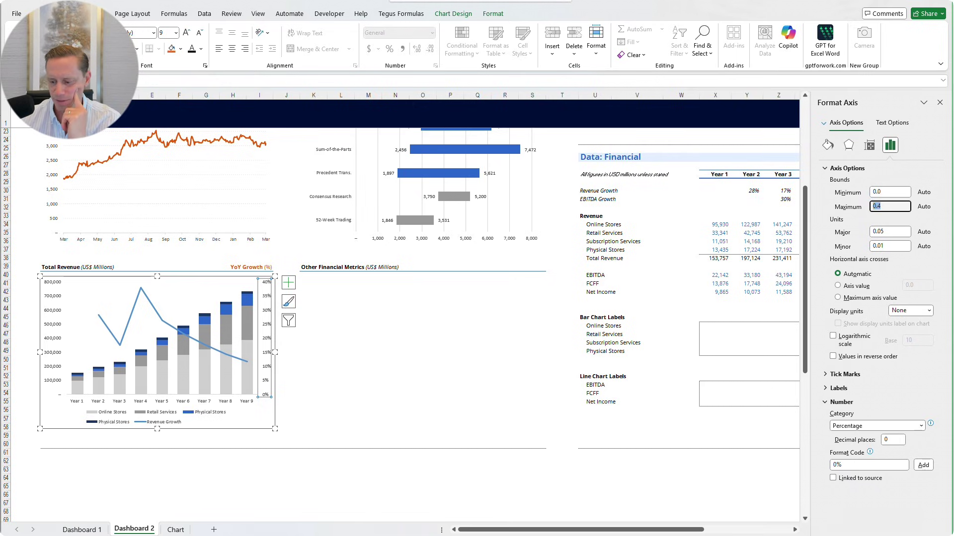
type("1")
key("Return")
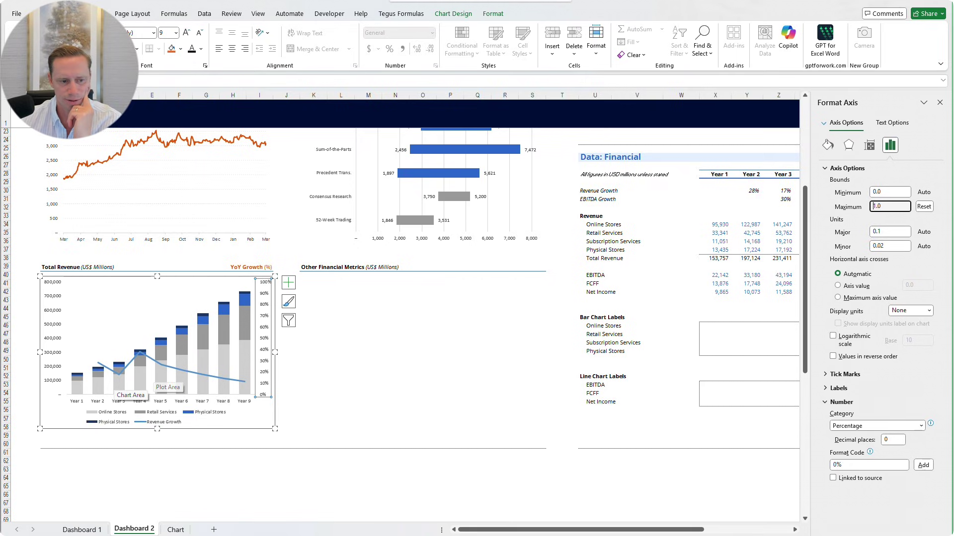
Format the Total Revenue chart's Revenue Growth line as a dark gray, dashed line 1.25 pt wide
left_click(130, 364)
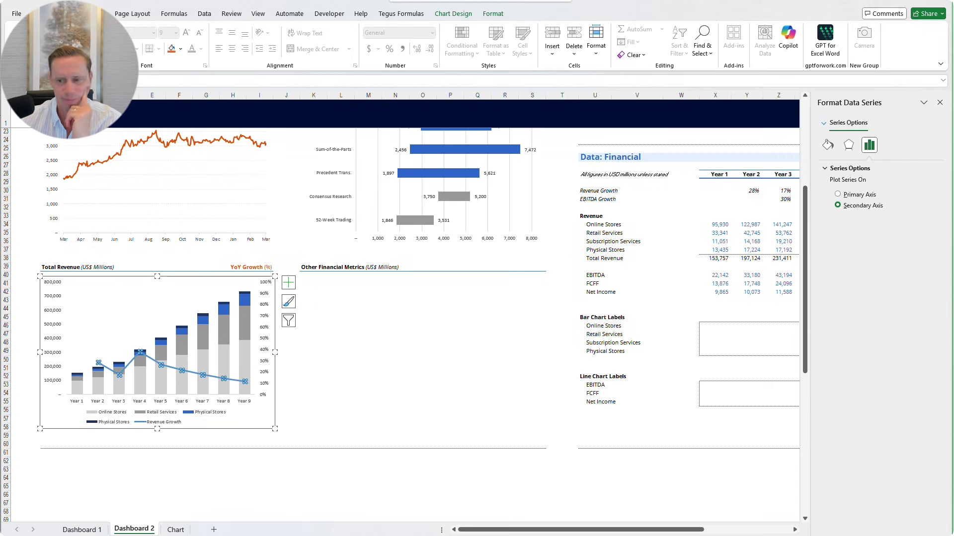
left_click(827, 145)
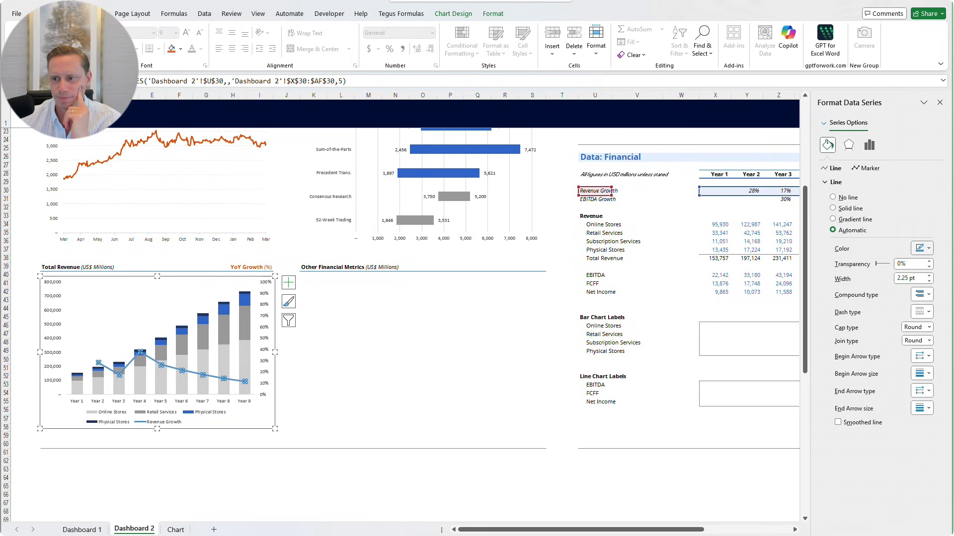
left_click(922, 249)
left_click(861, 432)
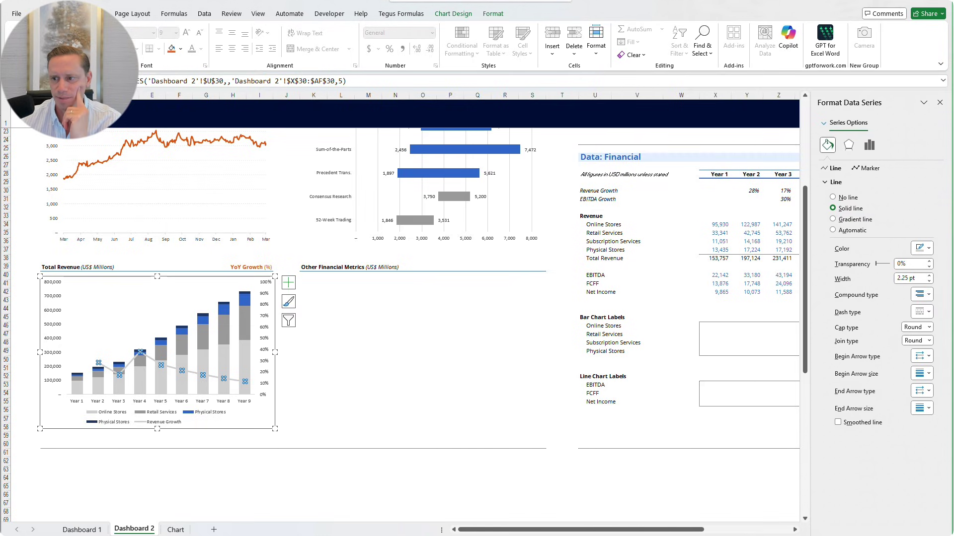
left_click(920, 248)
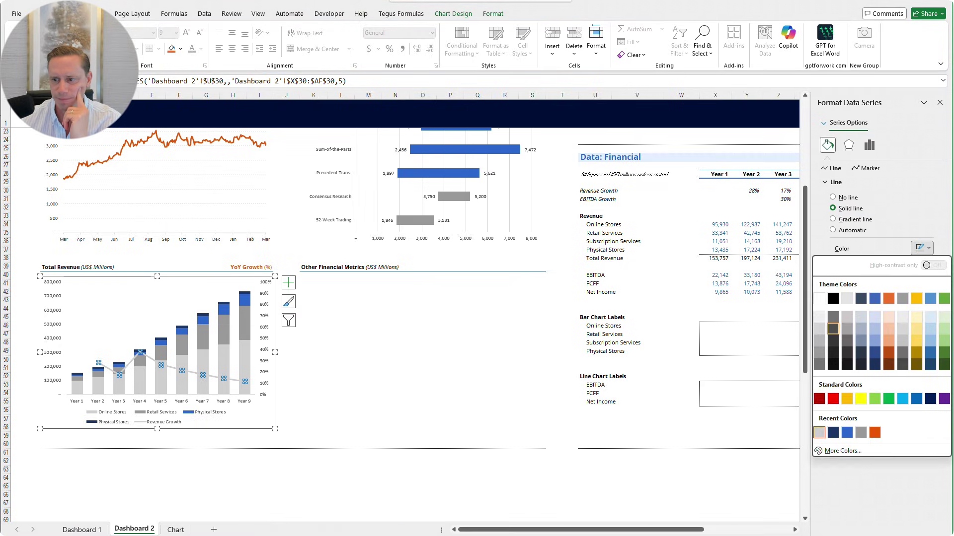
left_click(833, 328)
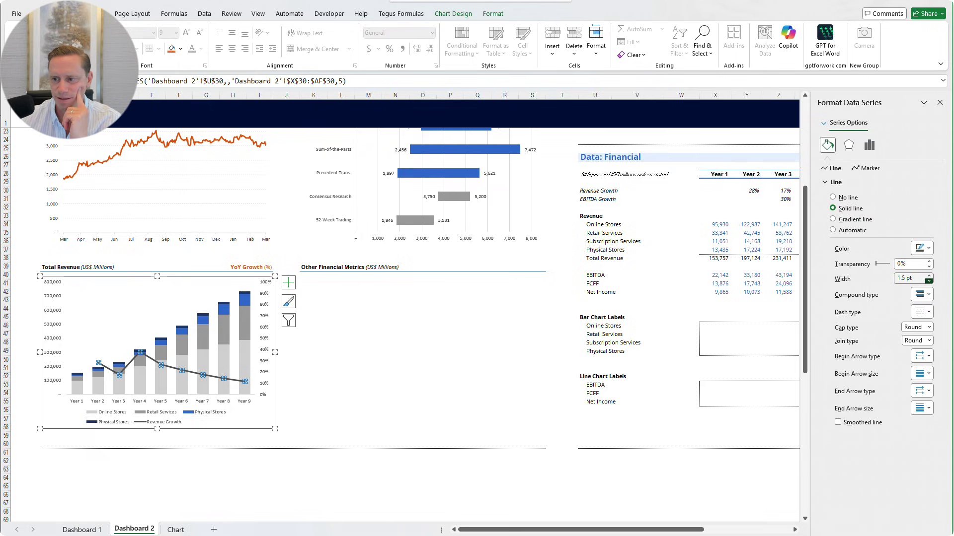
left_click(922, 312)
left_click(923, 354)
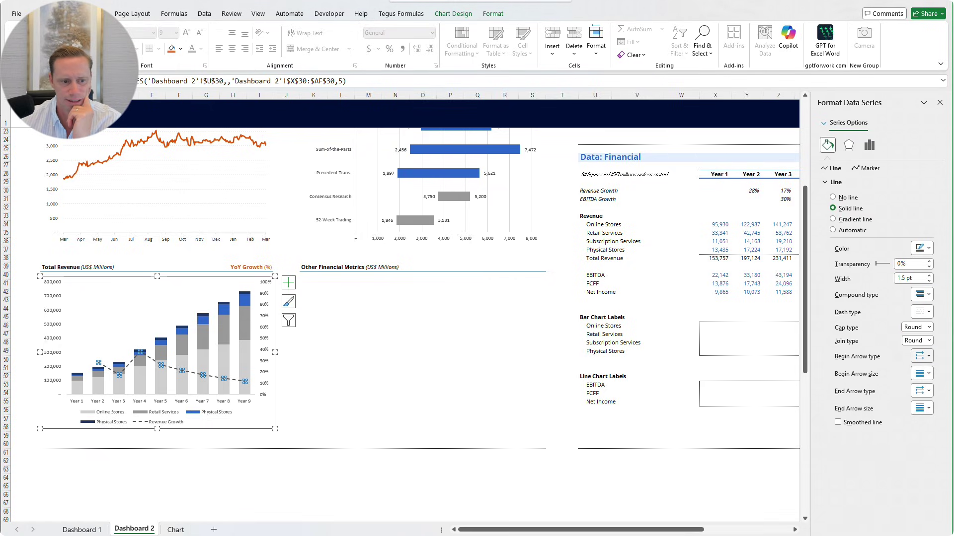
left_click(929, 281)
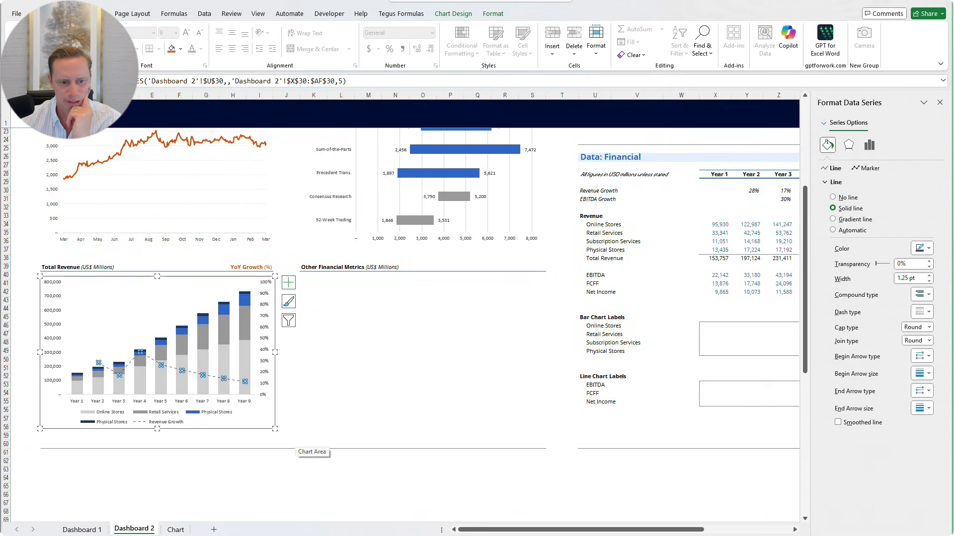
Add data labels to the Revenue Growth line and position them Above
right_click(238, 380)
left_click(279, 459)
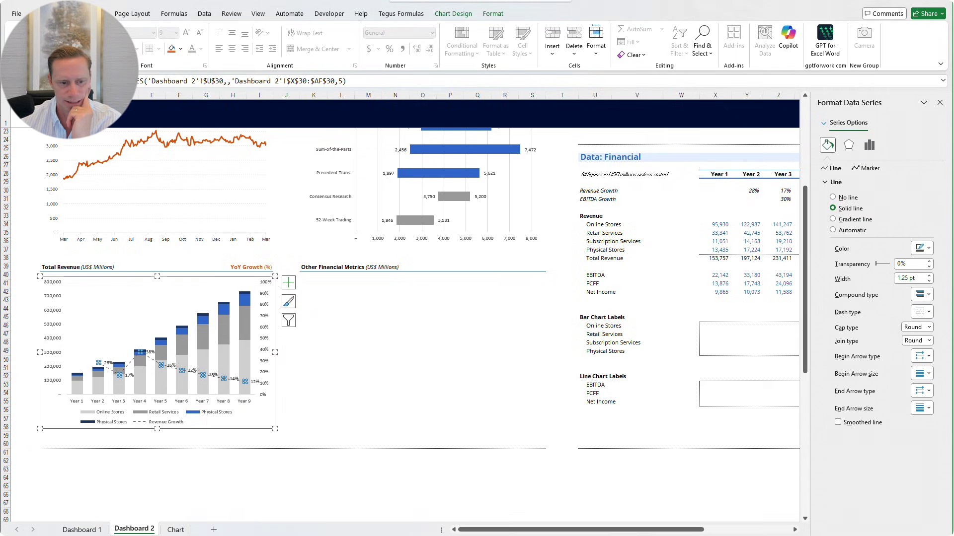
right_click(256, 382)
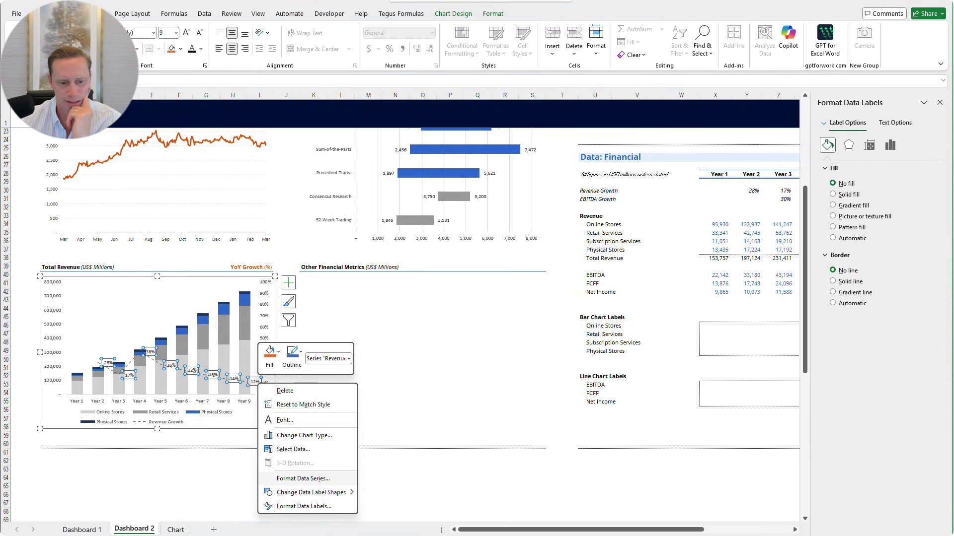
left_click(294, 506)
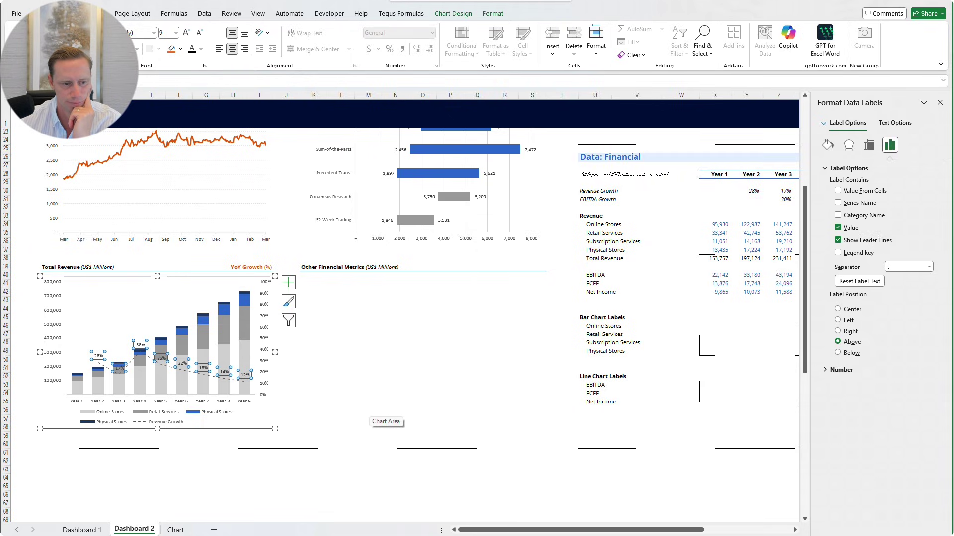
left_click(368, 411)
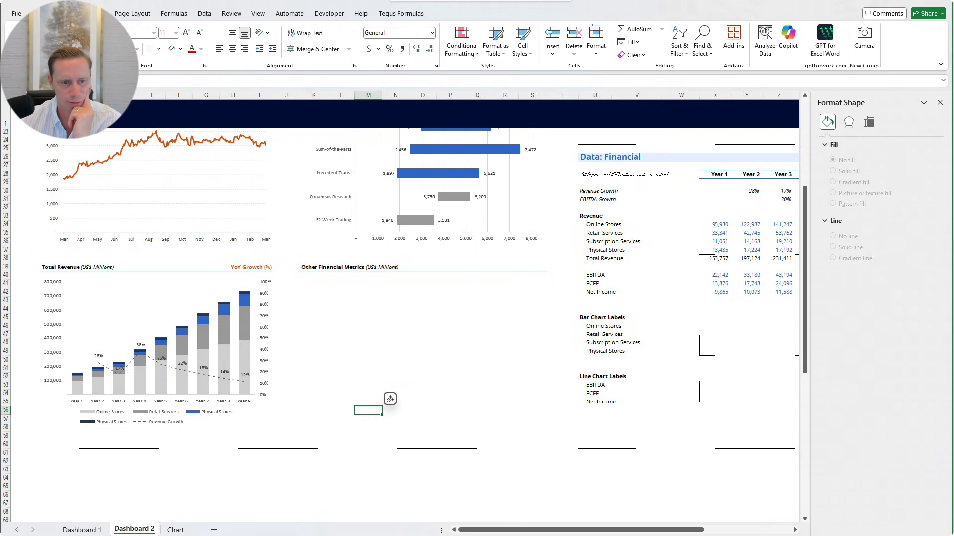
Recolor the Revenue Growth line with the recent orange that matches the YoY Growth (%) heading
left_click(260, 267)
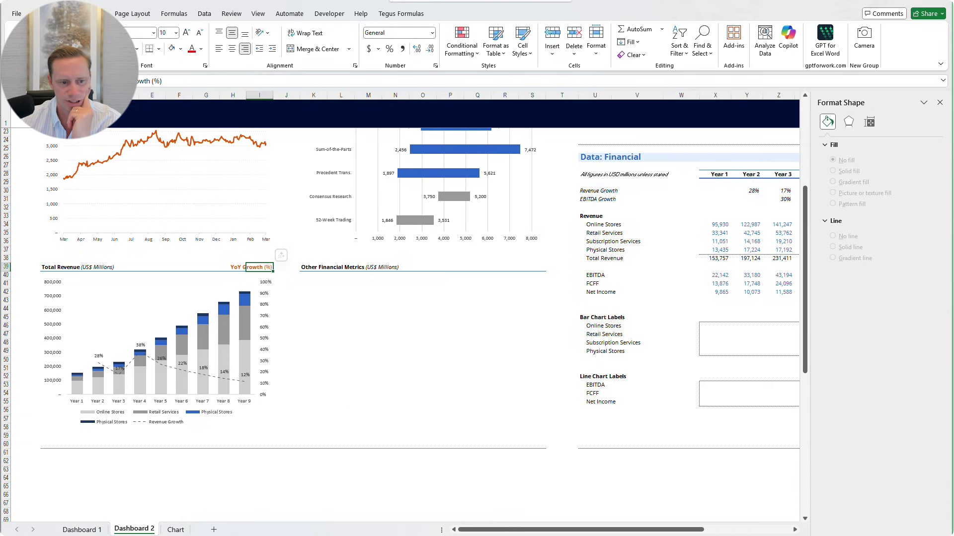
left_click(182, 364)
left_click(191, 373)
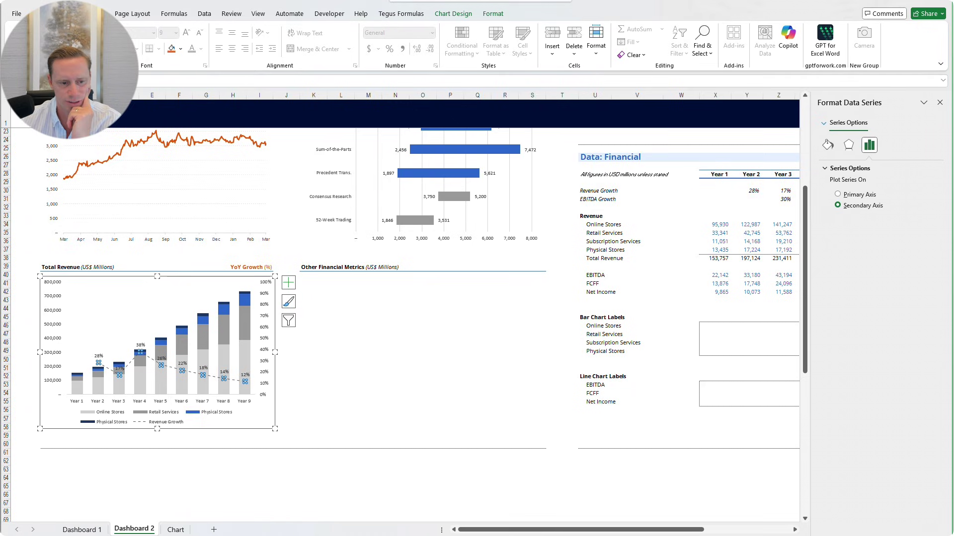
right_click(204, 375)
left_click(244, 484)
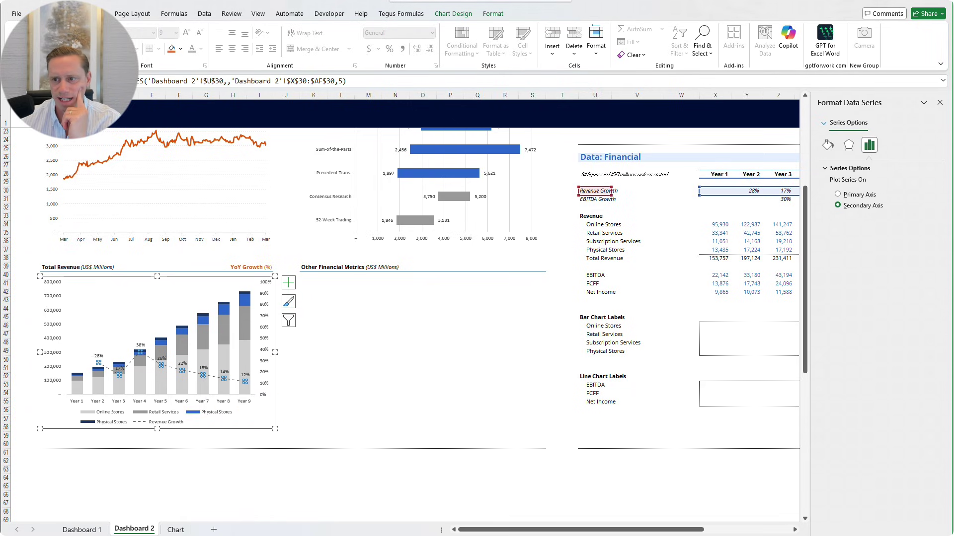
left_click(827, 145)
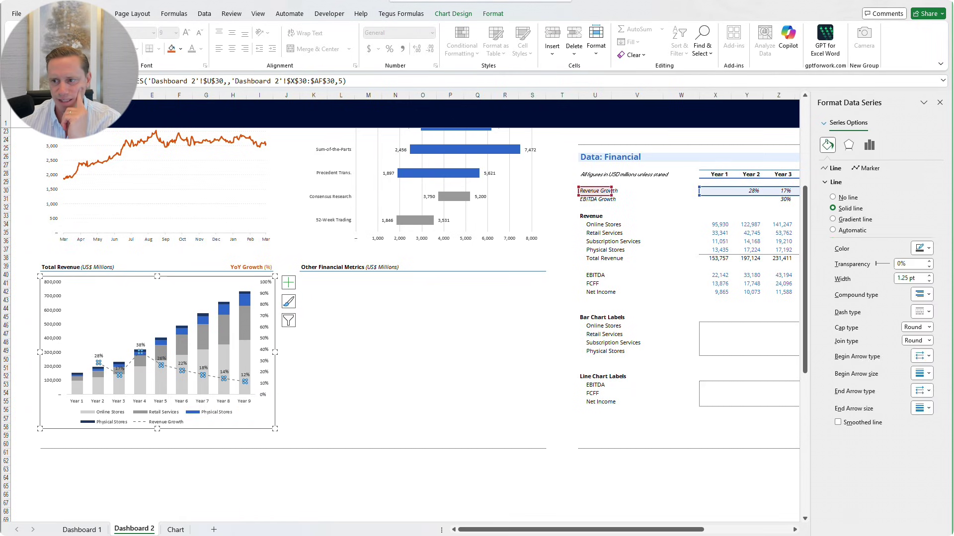
left_click(922, 248)
left_click(875, 433)
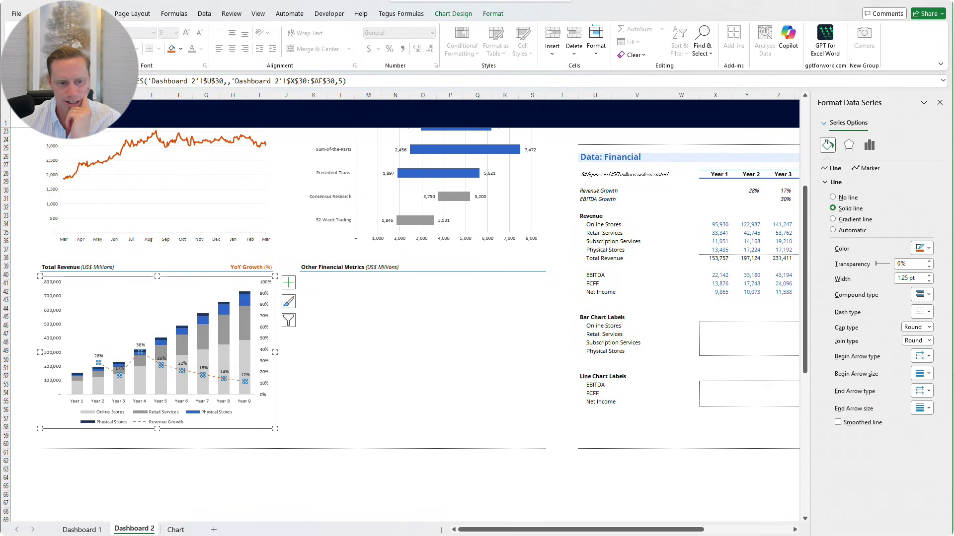
Set the font color of the Revenue Growth data labels to the same orange as the line
left_click(245, 375)
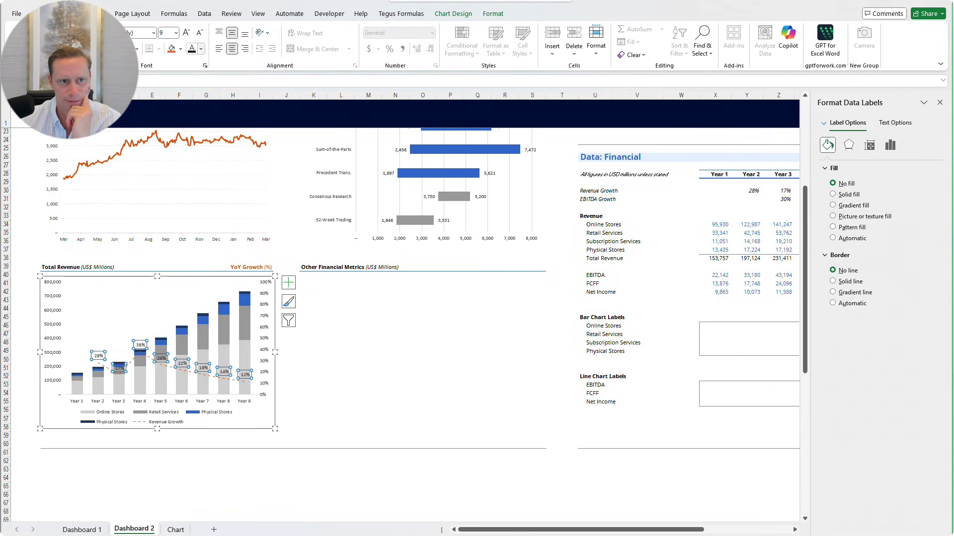
left_click(201, 49)
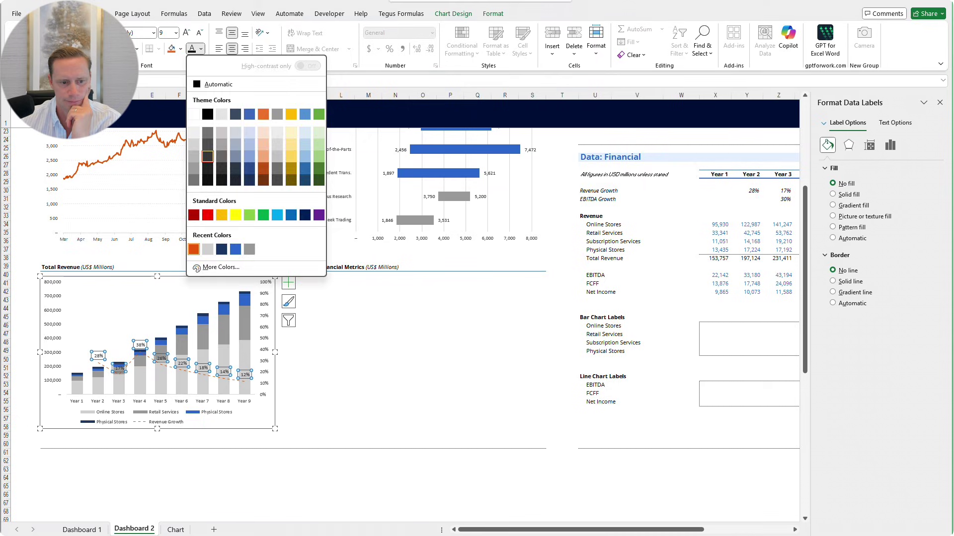
left_click(194, 249)
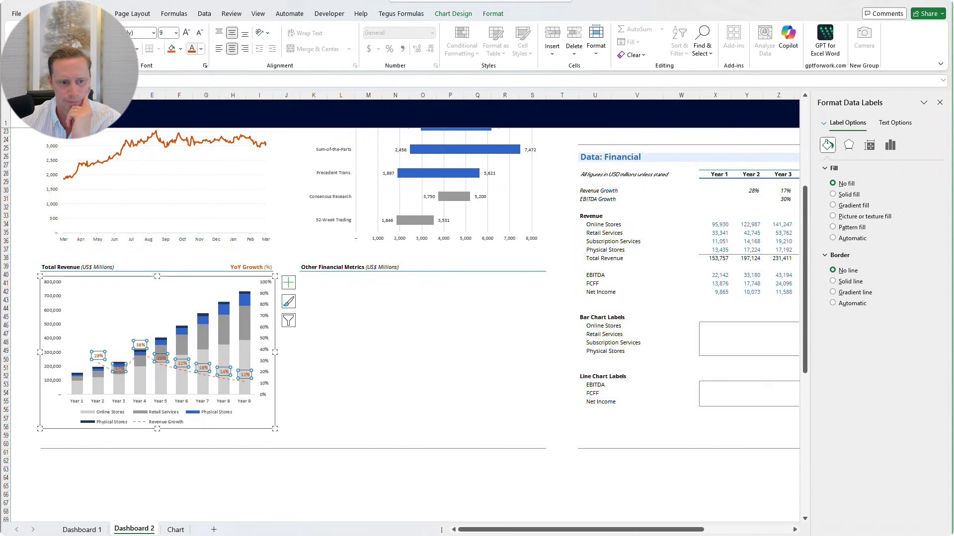
left_click(340, 343)
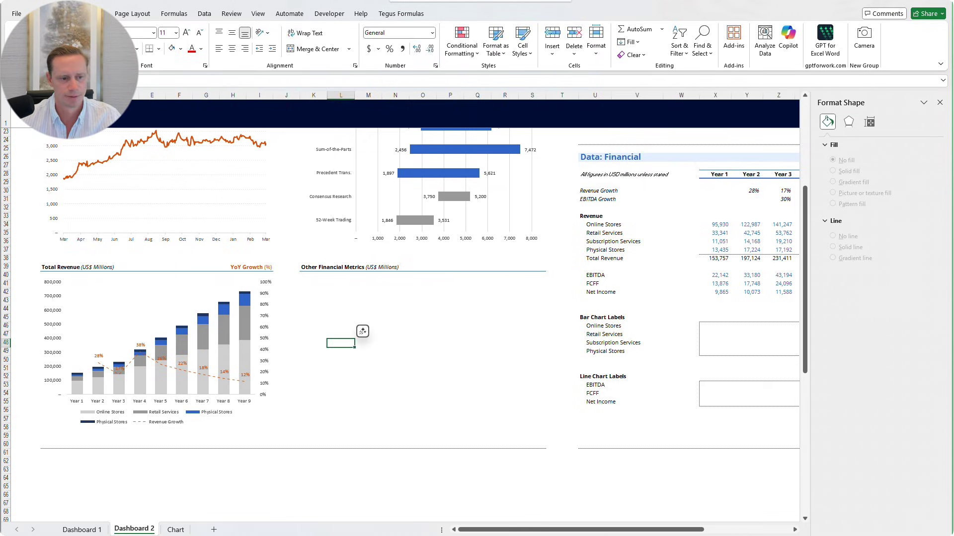
left_click(183, 364)
left_click(368, 403)
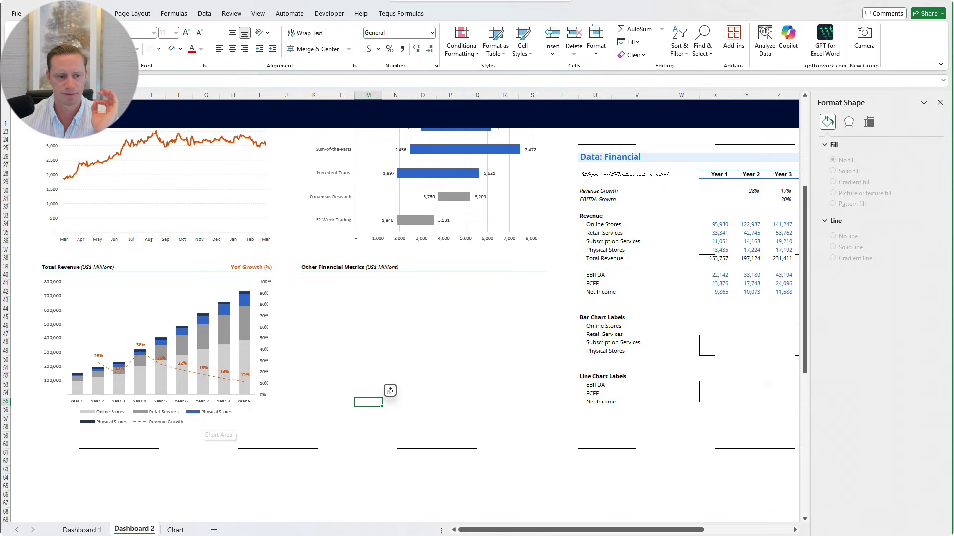
Extend the Total Revenue chart's lower edge slightly to make the chart a little taller
left_click(185, 304)
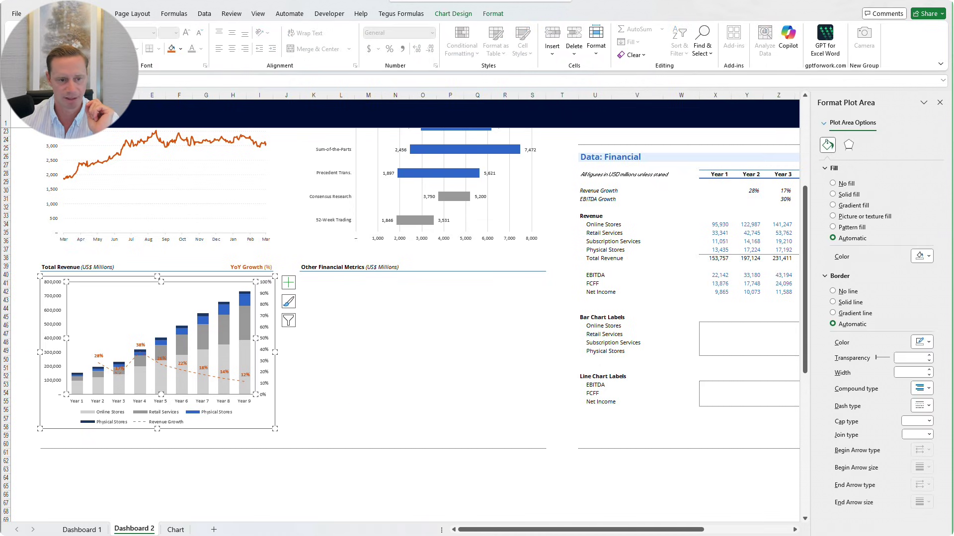
left_click_drag(157, 429, 157, 431)
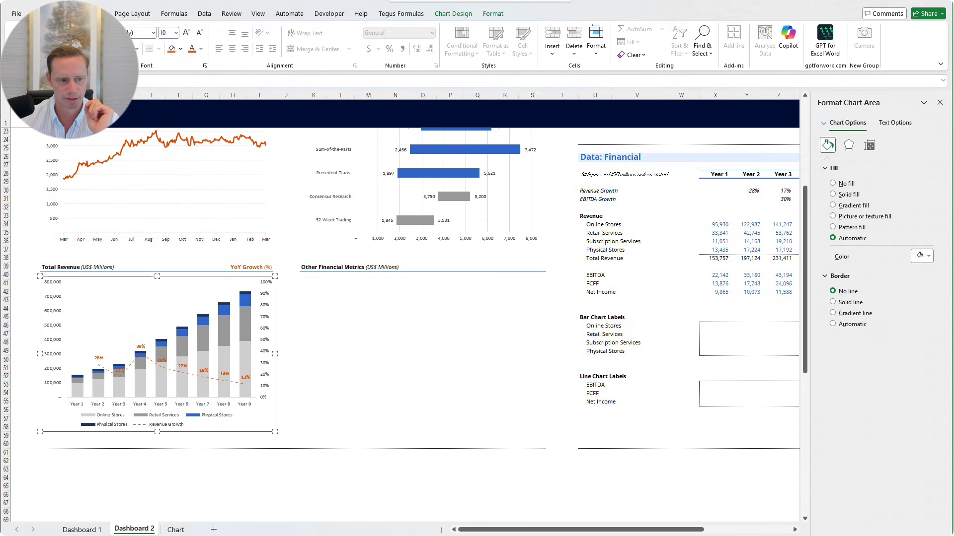
left_click(341, 436)
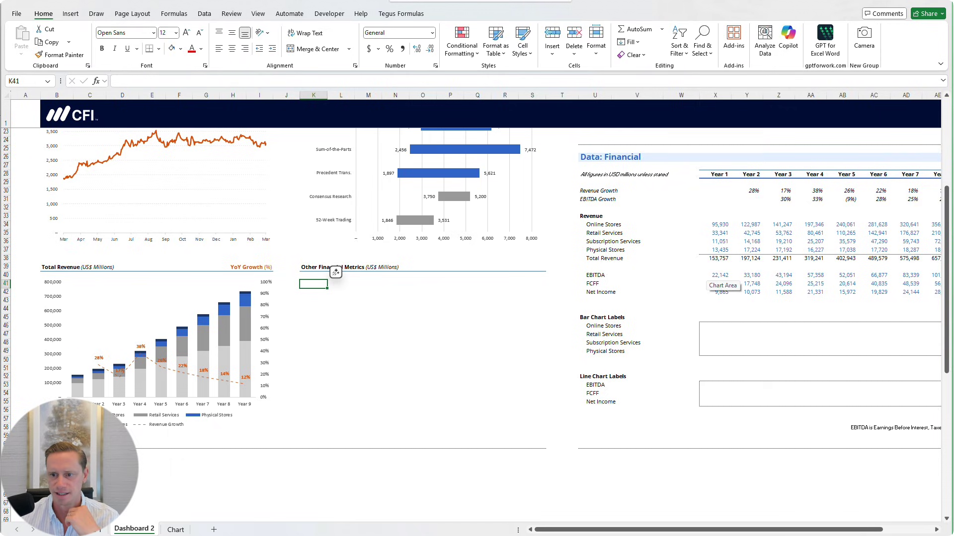
Insert a 2-D Line with Markers chart from the EBITDA, FCFF and Net Income values for Years 1 to 9
left_click_drag(715, 276, 917, 293)
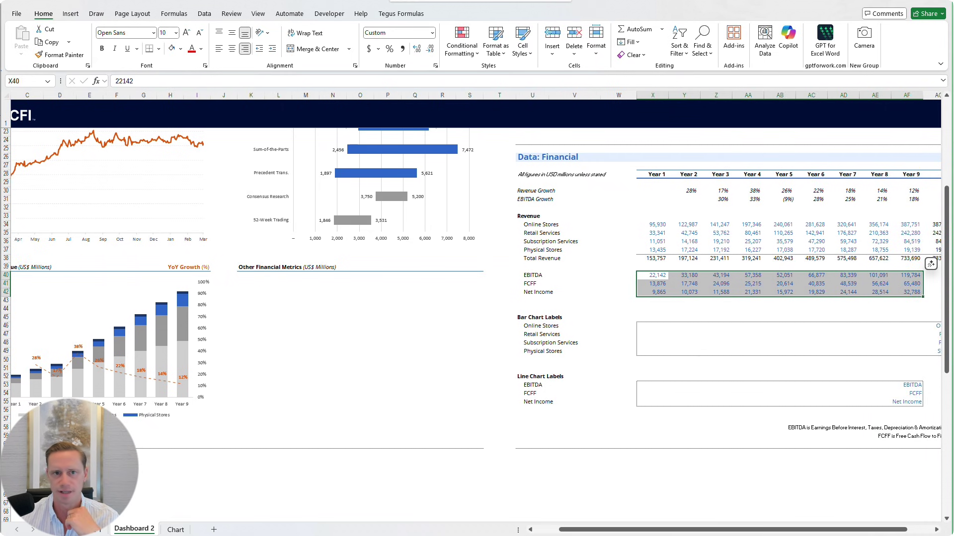
left_click(70, 14)
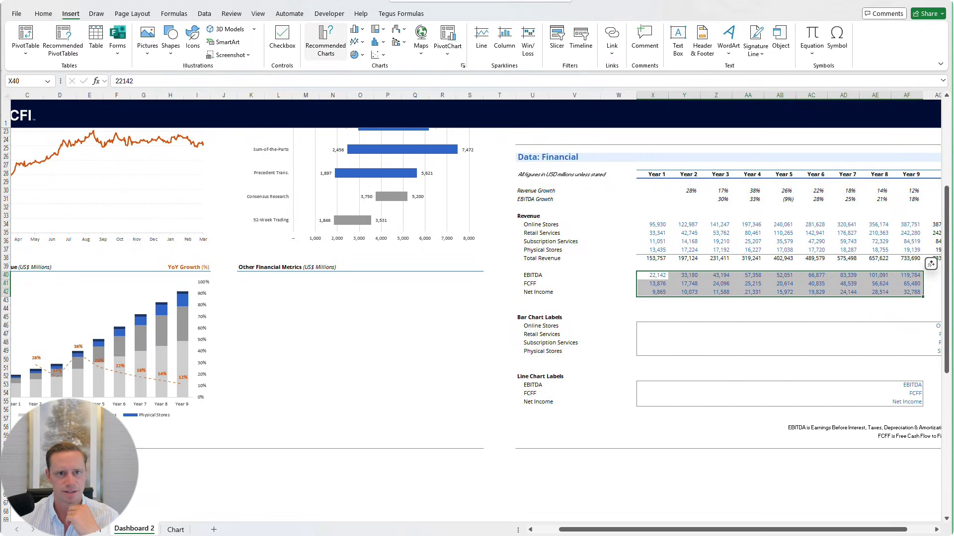
left_click(358, 41)
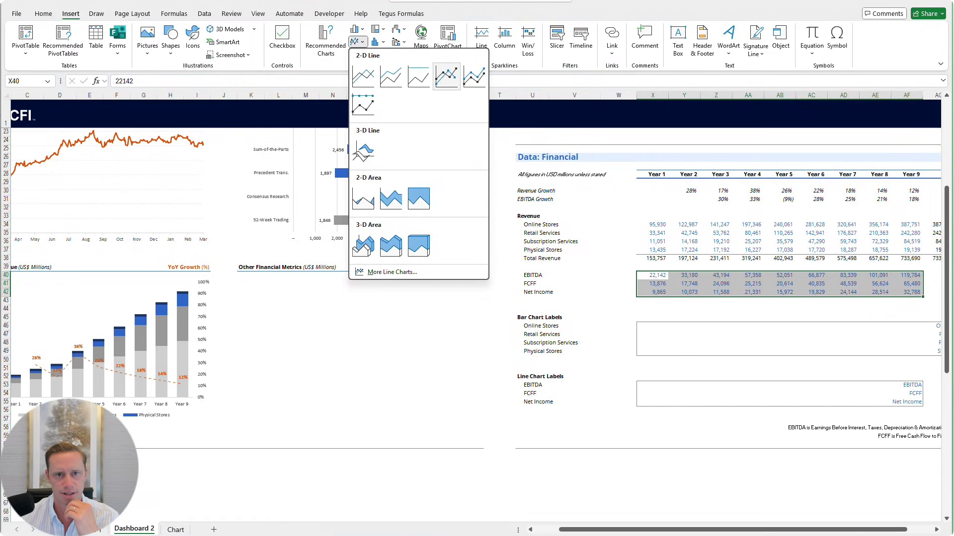
left_click(446, 76)
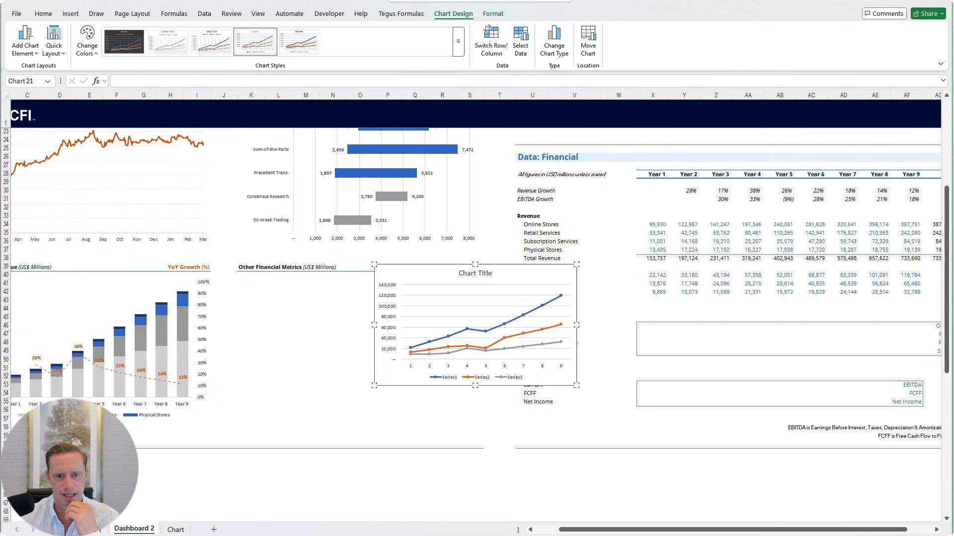
Move the new line chart below the Other Financial Metrics heading, enlarge it to fill the section and set its border to No line
left_click_drag(439, 276, 302, 290)
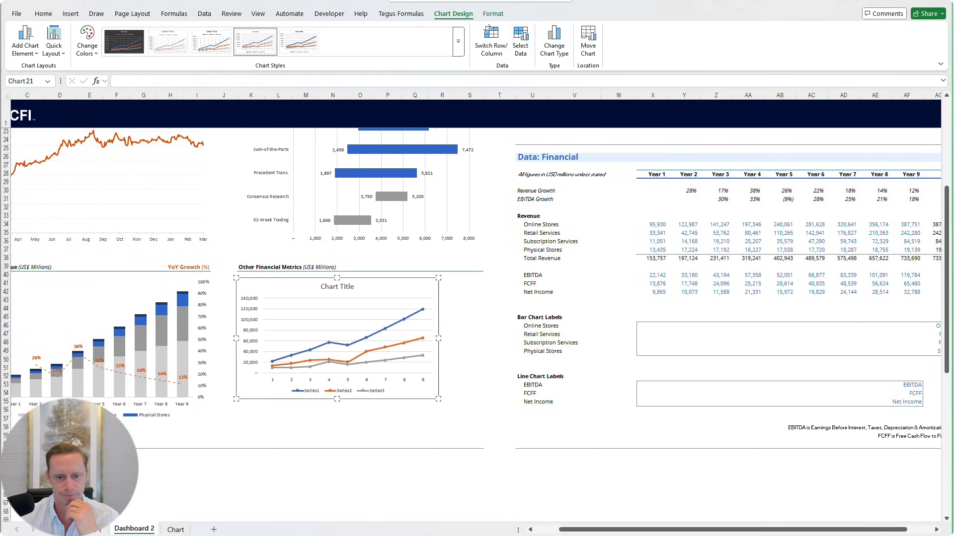
left_click_drag(438, 399, 482, 424)
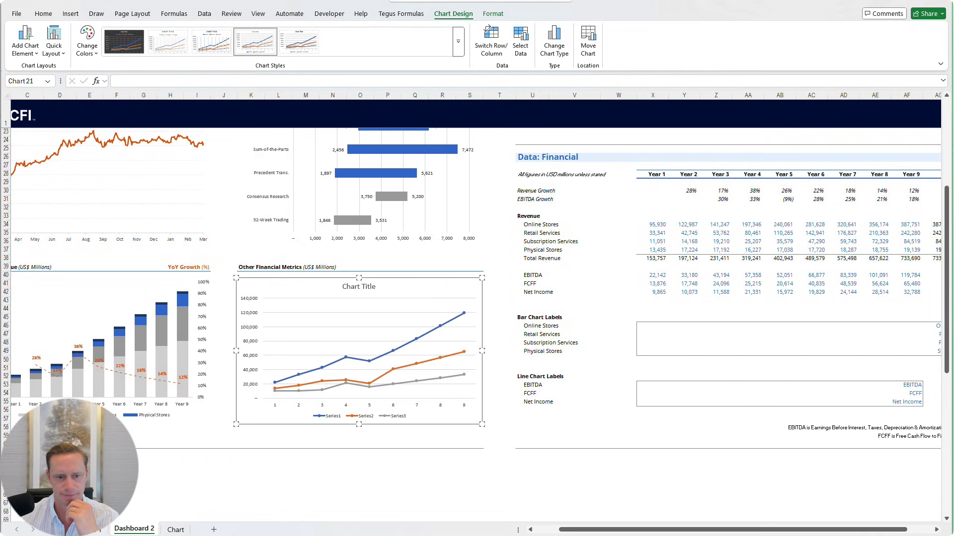
right_click(415, 288)
left_click(459, 528)
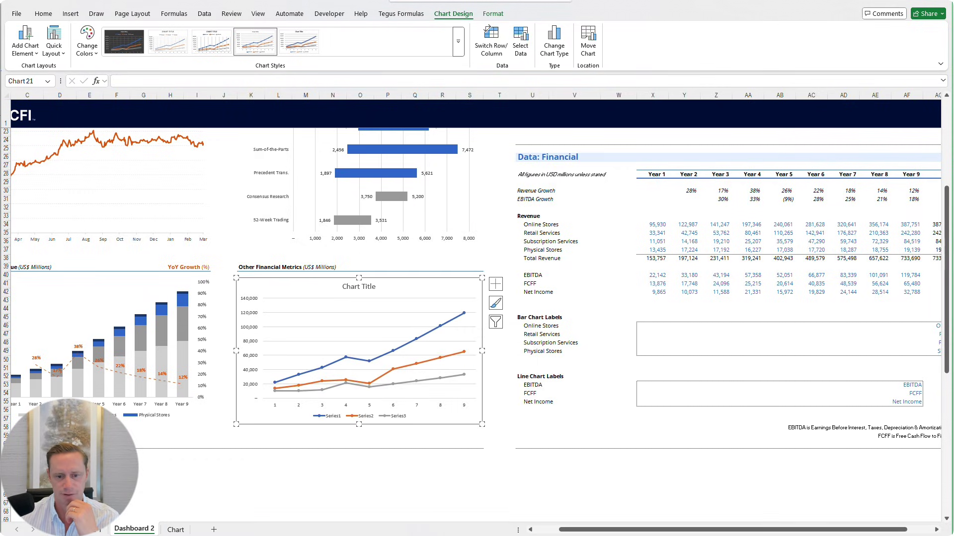
left_click(833, 291)
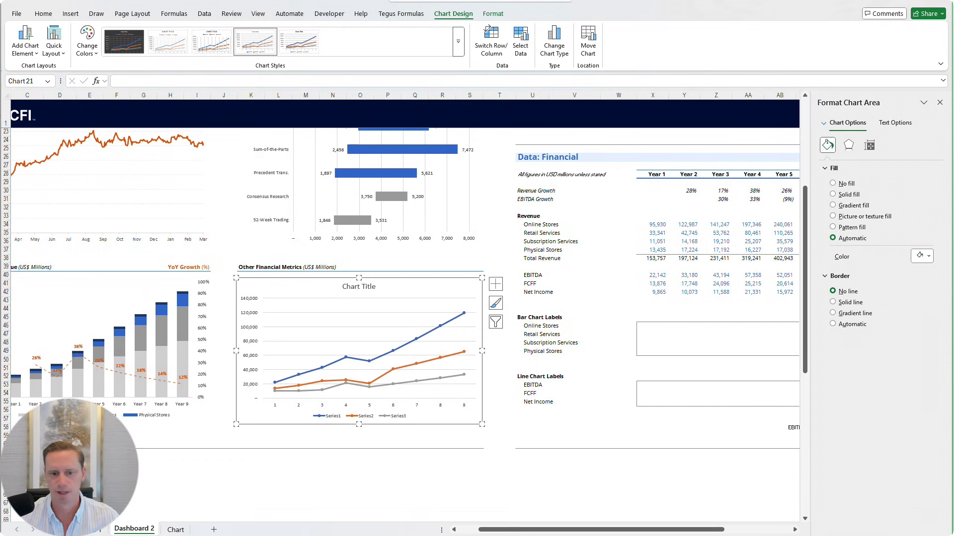
left_click(500, 436)
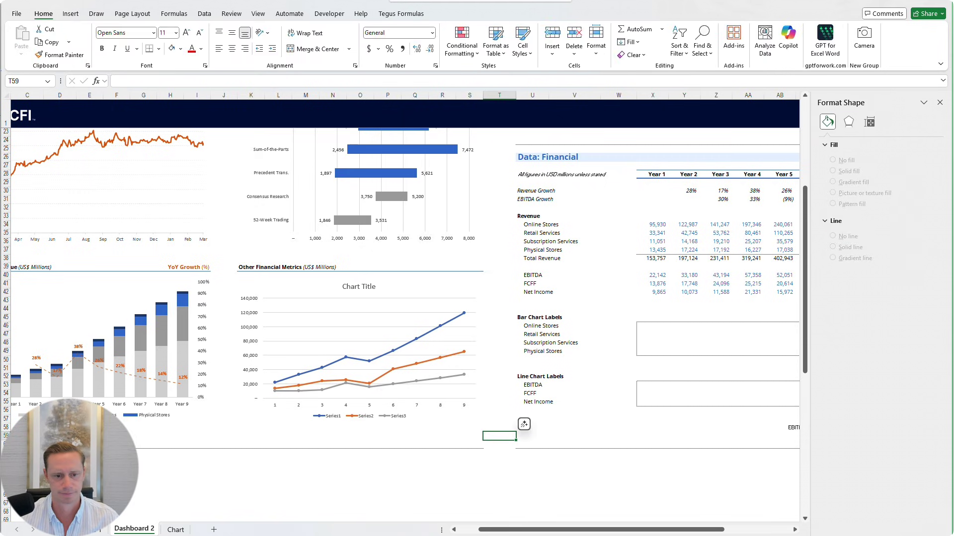
Set the new line chart's horizontal axis labels to the Year 1 to Year 9 headings of the financial data
right_click(309, 334)
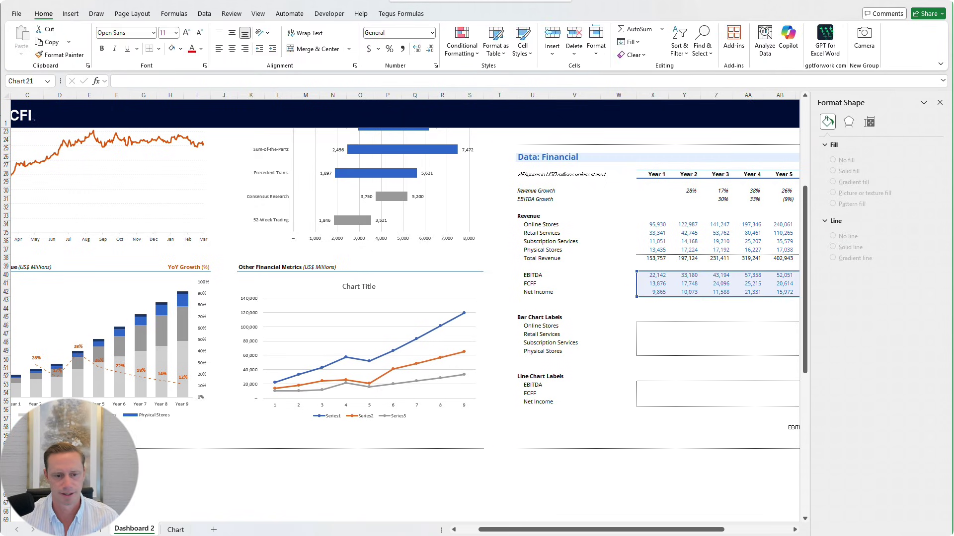
left_click(339, 398)
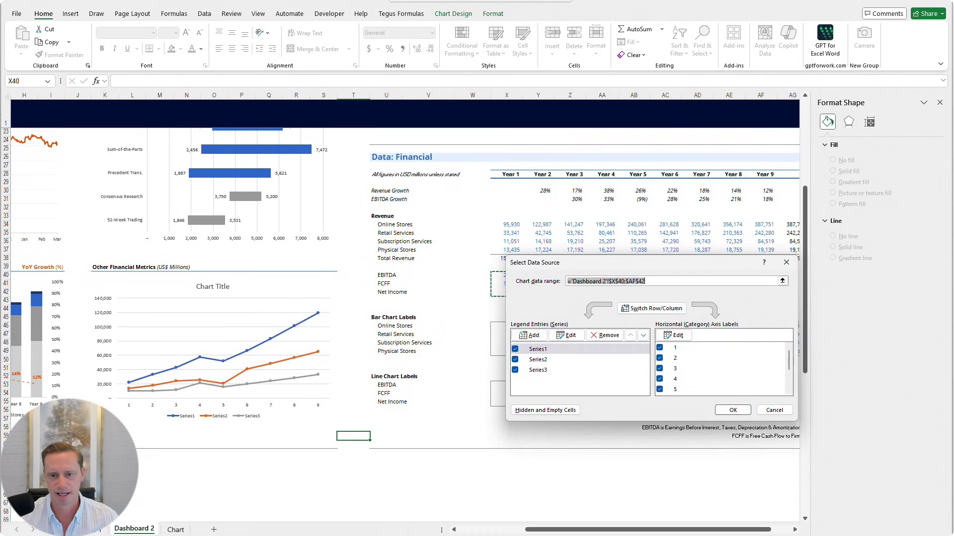
left_click(673, 335)
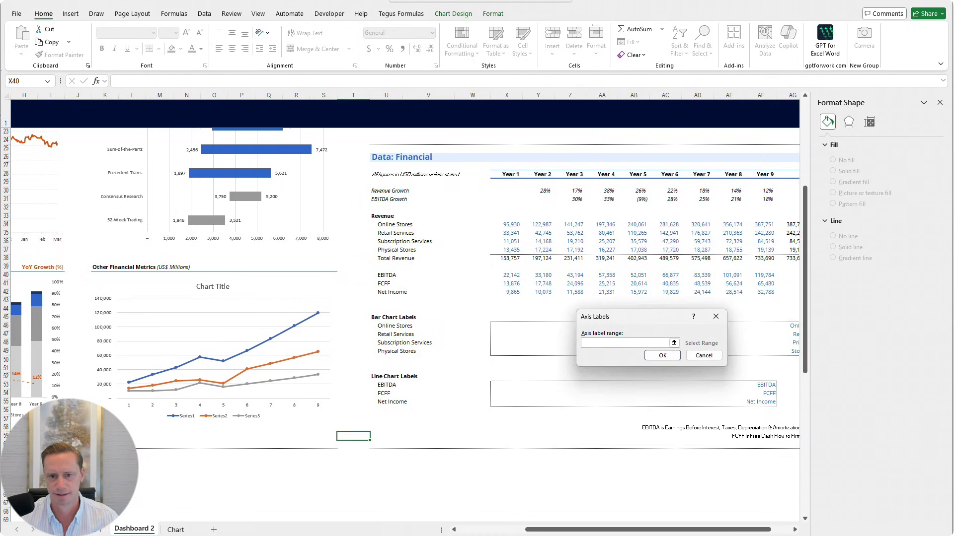
left_click_drag(385, 276, 404, 292)
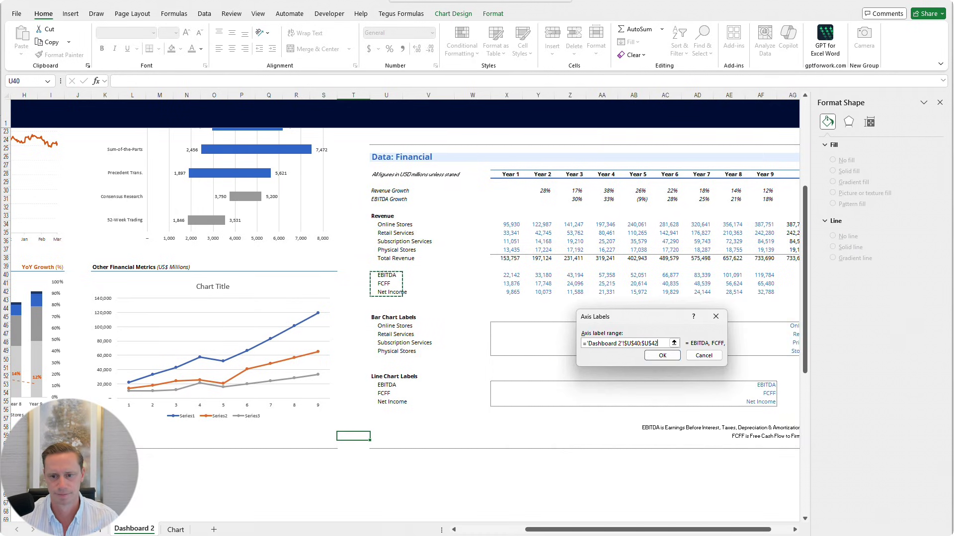
left_click_drag(498, 175, 769, 174)
key("Return")
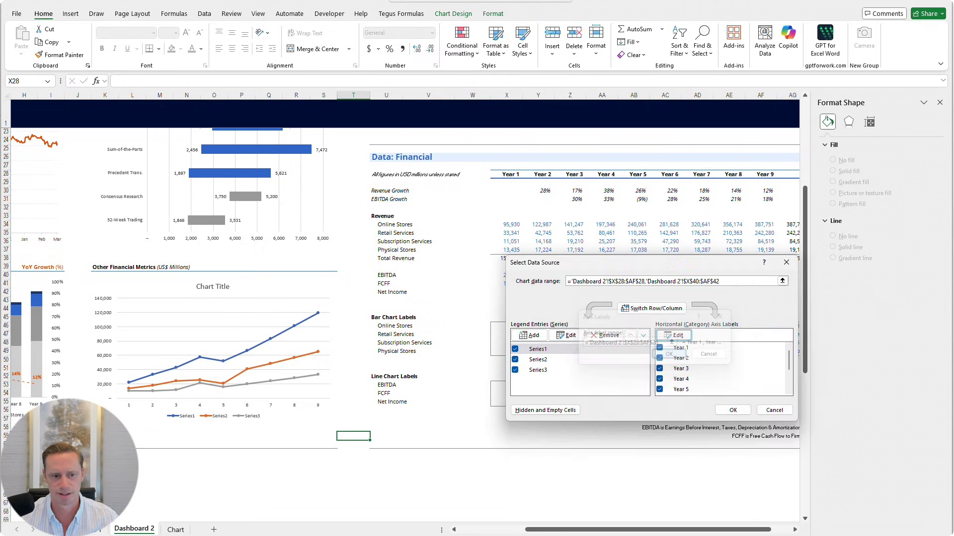
left_click(538, 349)
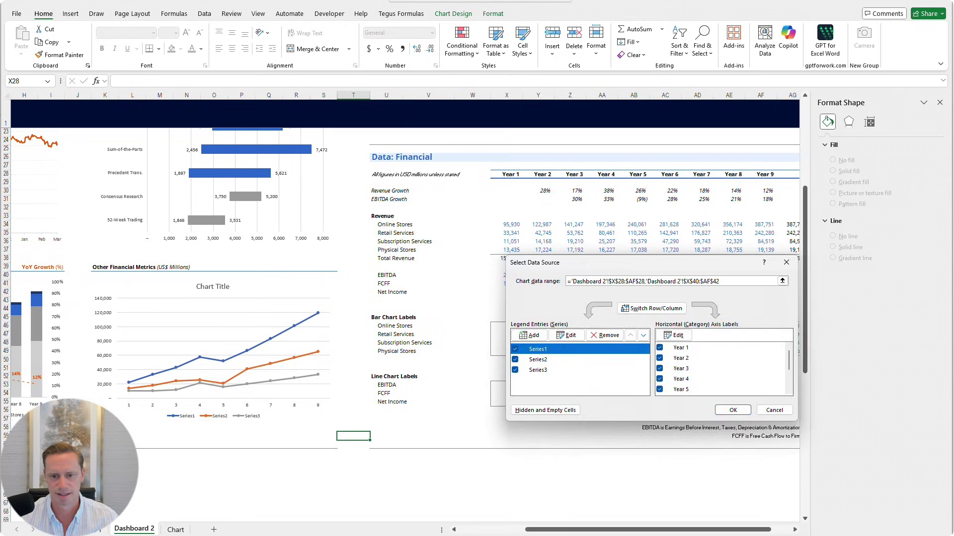
left_click(530, 335)
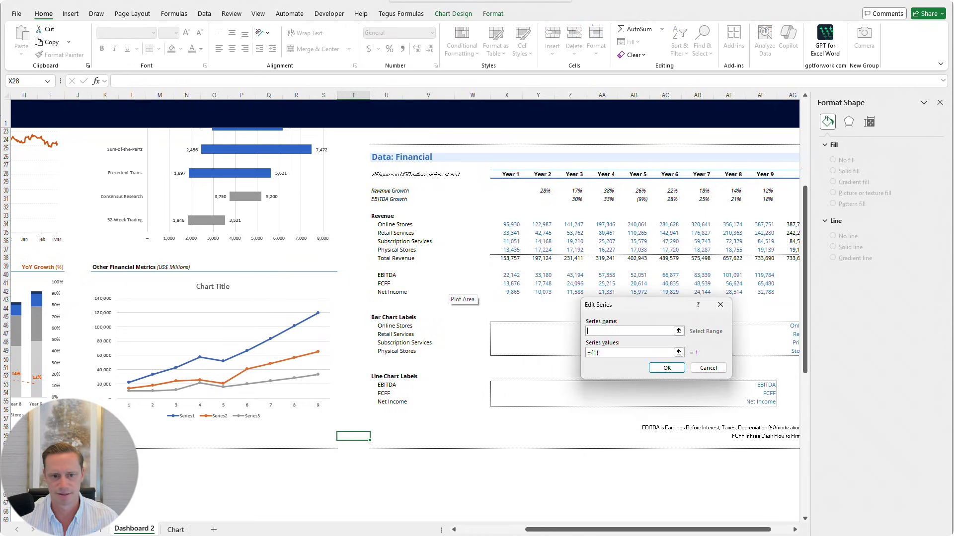
left_click(386, 275)
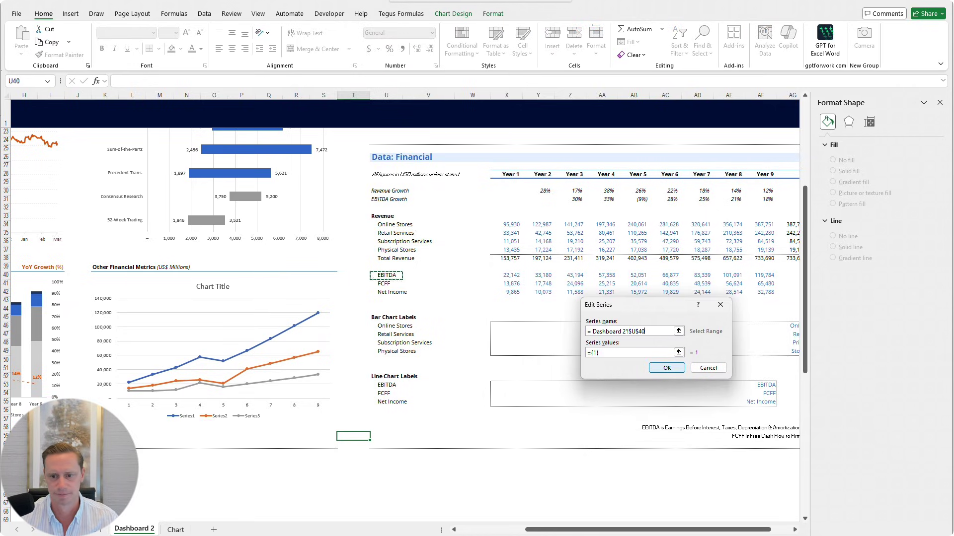
key("Return")
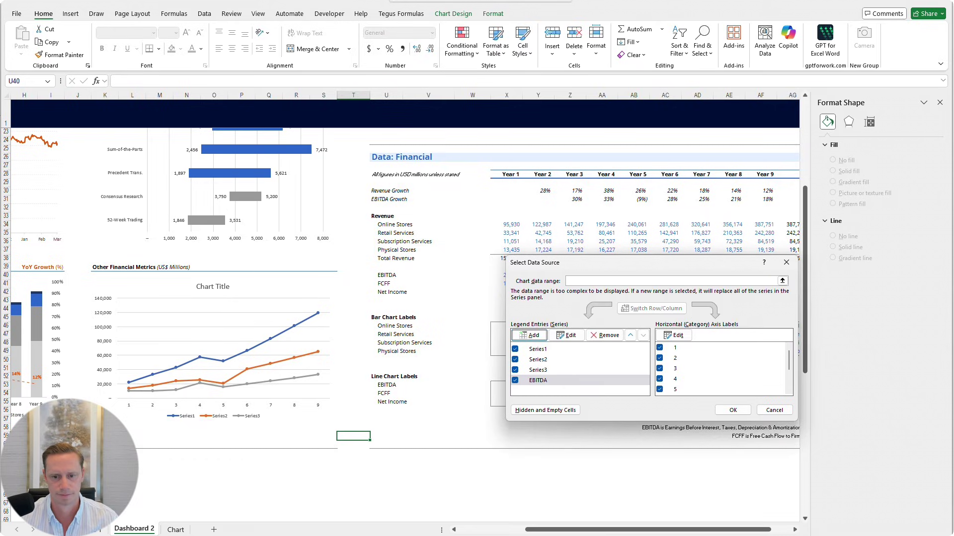
left_click(561, 381)
left_click(605, 335)
Name the line chart's three series from the EBITDA, FCFF and Net Income label cells and apply the data source changes
left_click(546, 349)
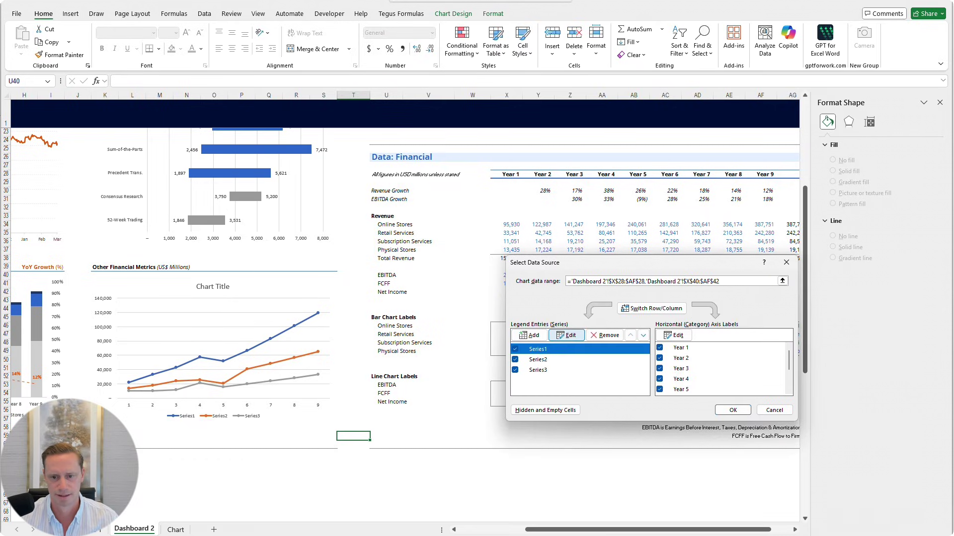
left_click(566, 335)
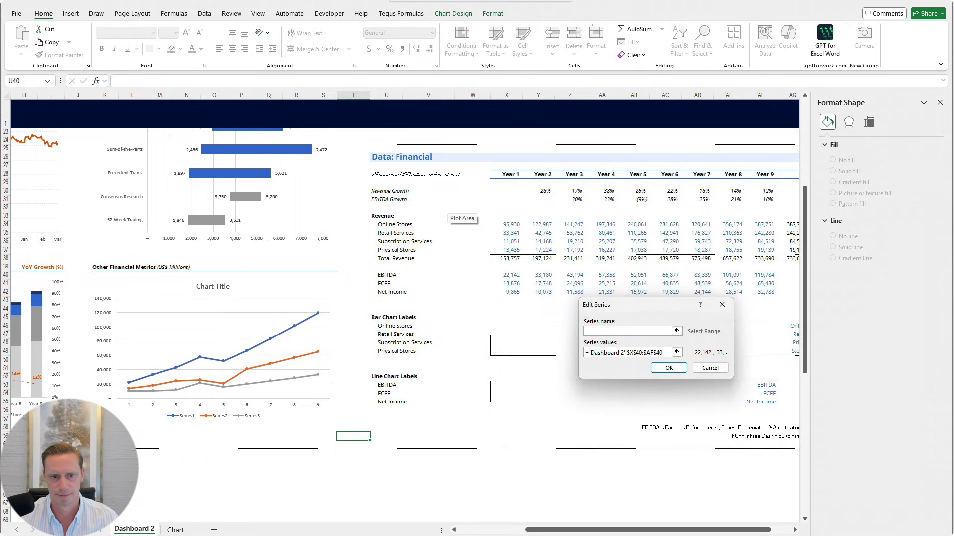
left_click(387, 276)
left_click(669, 368)
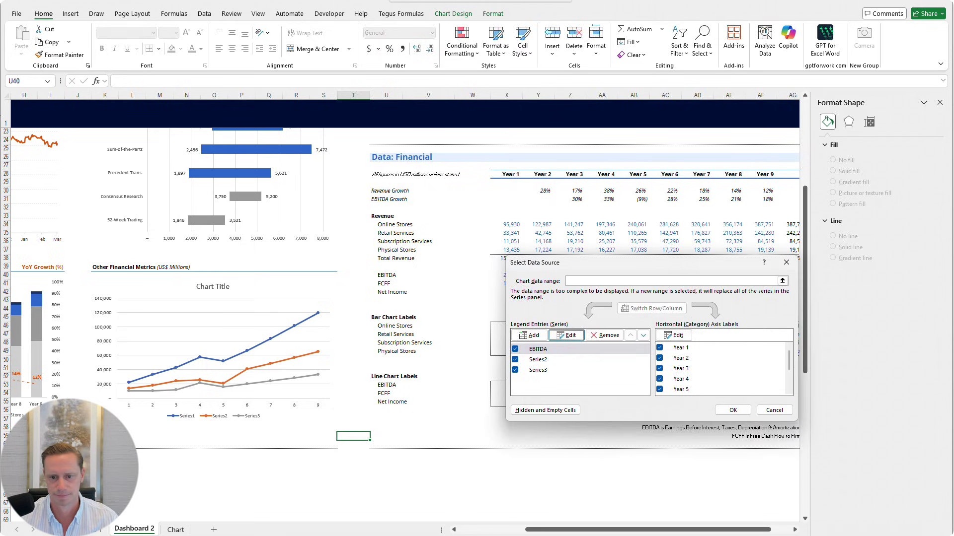
left_click(542, 359)
left_click(568, 335)
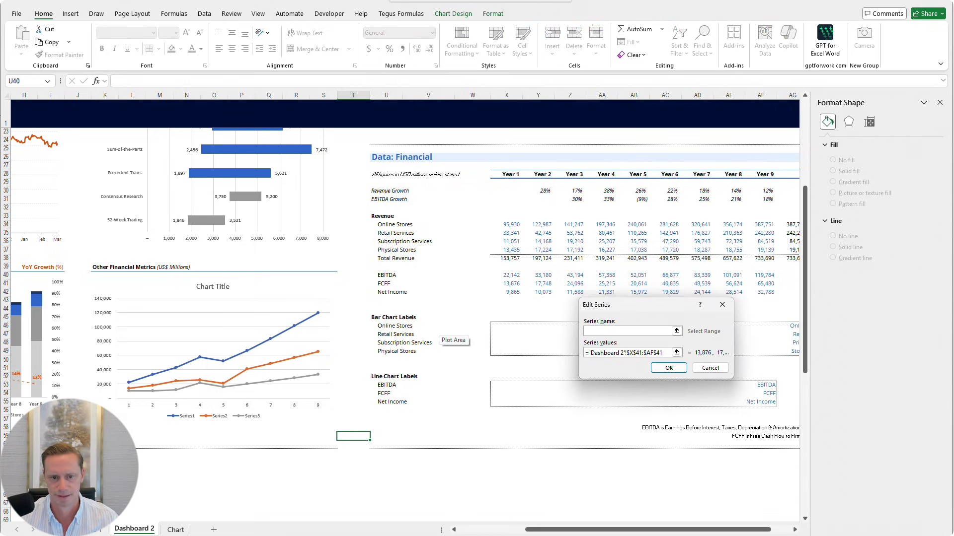
left_click(668, 368)
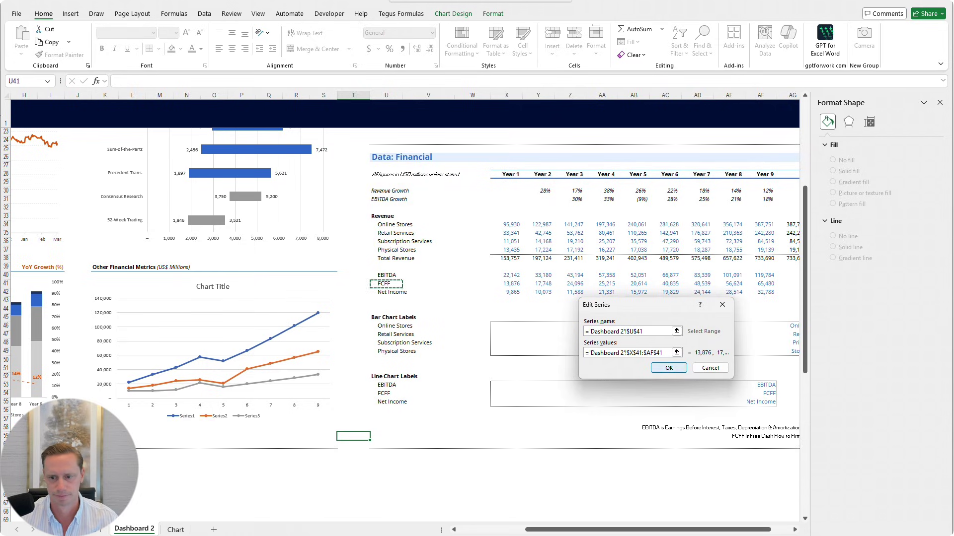
left_click(538, 370)
left_click(566, 335)
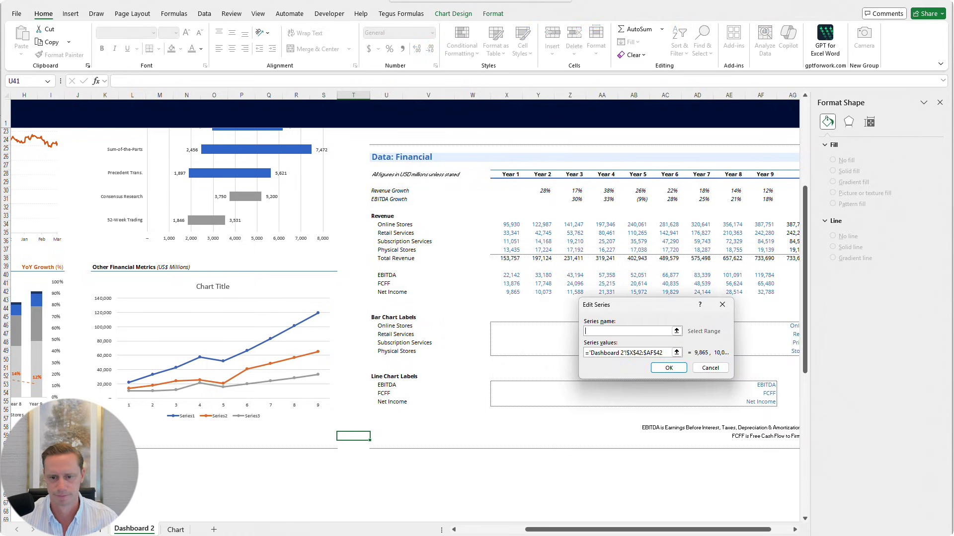
left_click(392, 292)
left_click(668, 367)
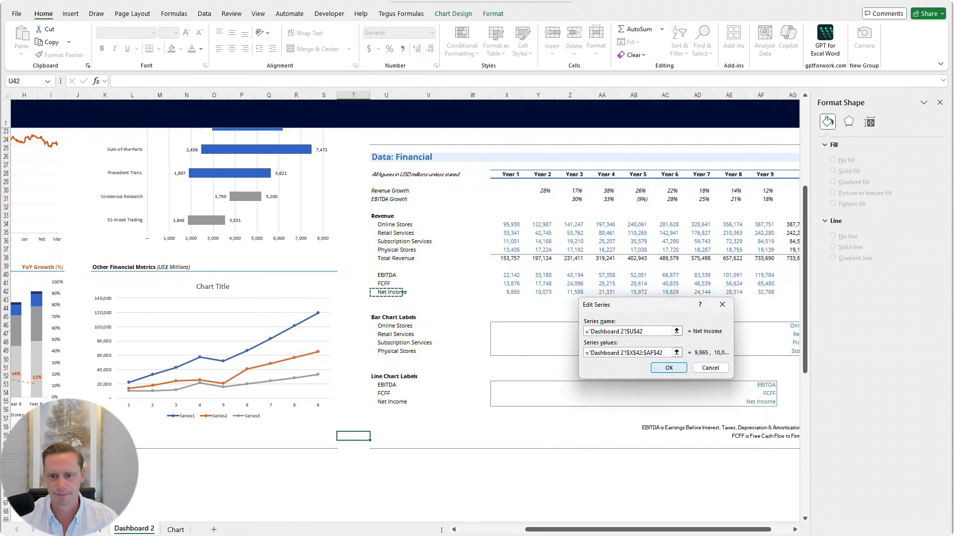
left_click(732, 410)
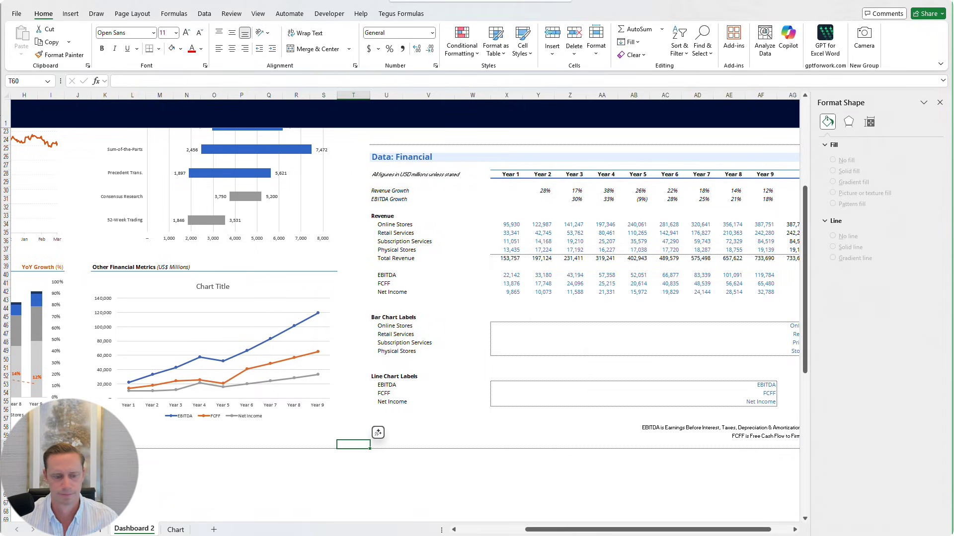
Set the EBITDA line to the recently used dashboard blue
left_click(271, 339)
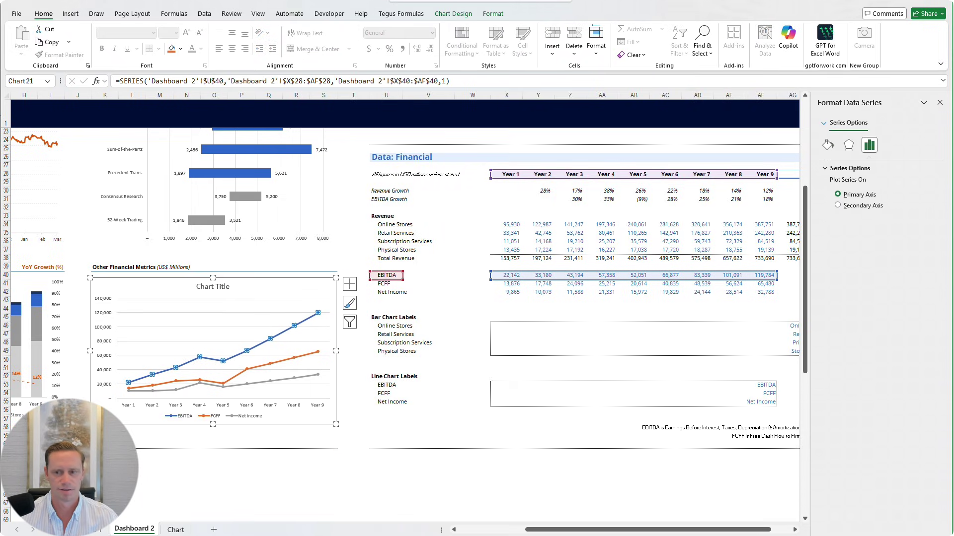
left_click(827, 145)
left_click(827, 144)
left_click(923, 248)
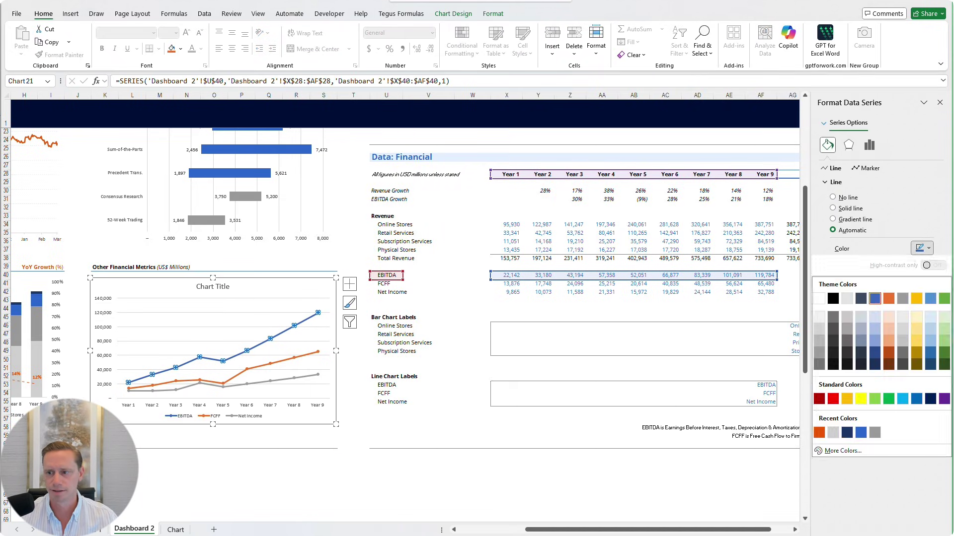
left_click(861, 433)
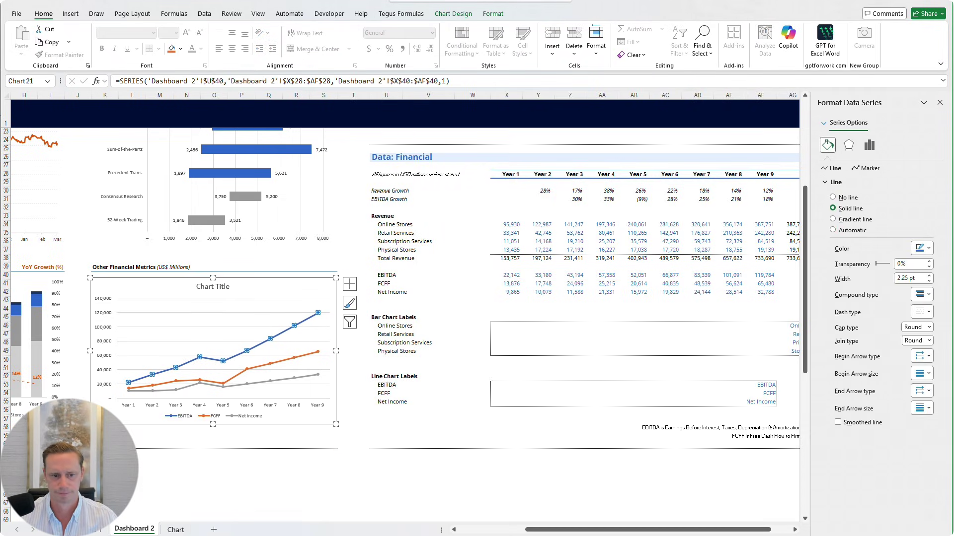
Color the FCFF line with the recently used orange and the Net Income line with the recently used gray
left_click(271, 364)
left_click(923, 247)
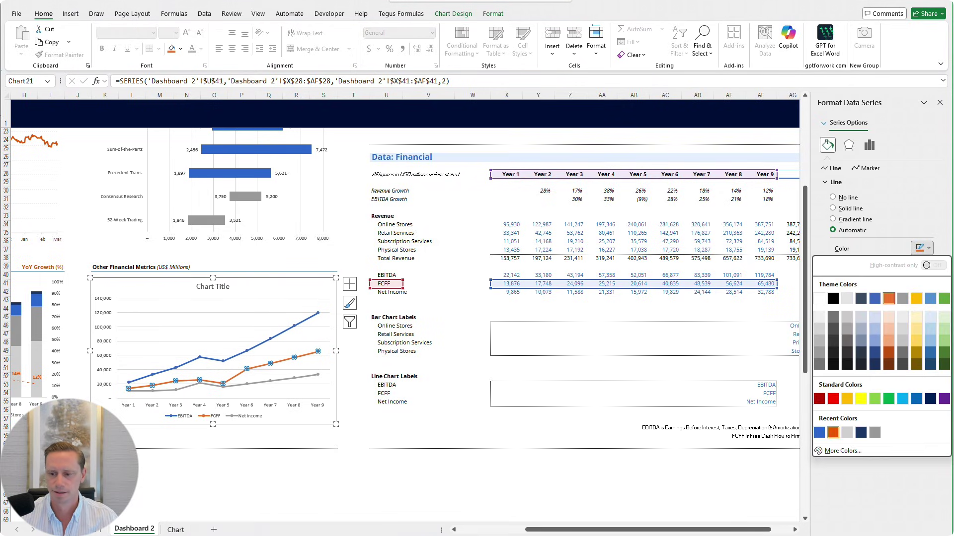
left_click(833, 432)
left_click(294, 379)
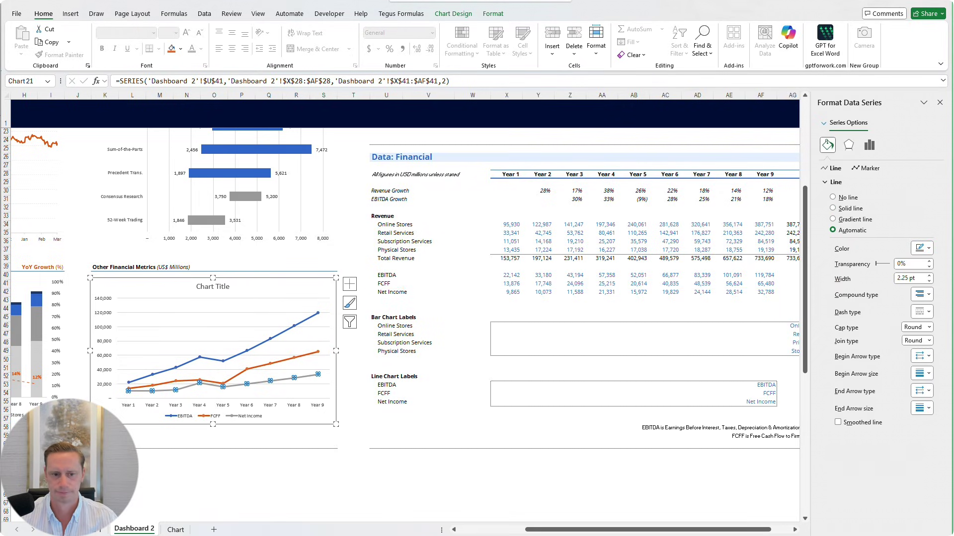
left_click(922, 248)
left_click(875, 433)
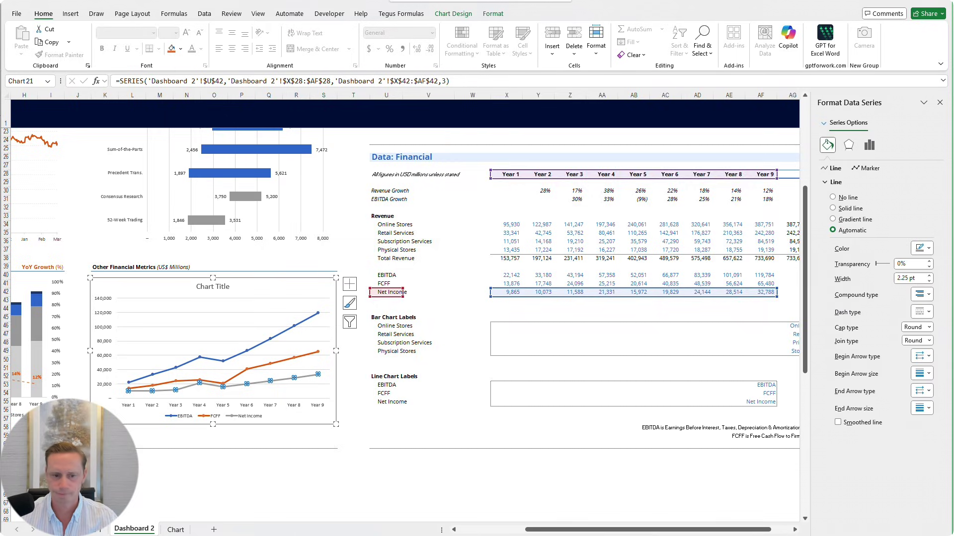
left_click(324, 461)
left_click(218, 469)
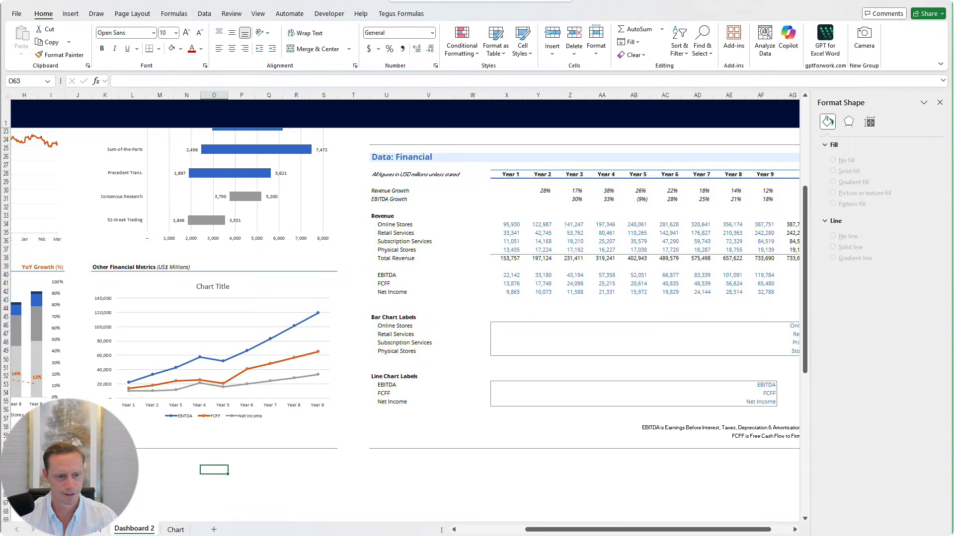
Delete the title of the Other Financial Metrics chart and nudge the chart slightly up and left within its section
left_click(213, 287)
left_click(213, 287)
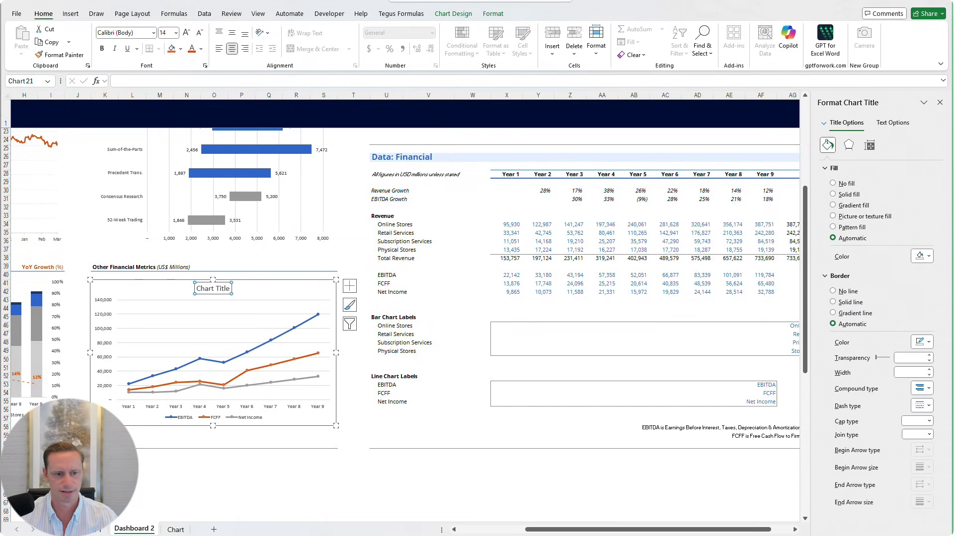
key("Delete")
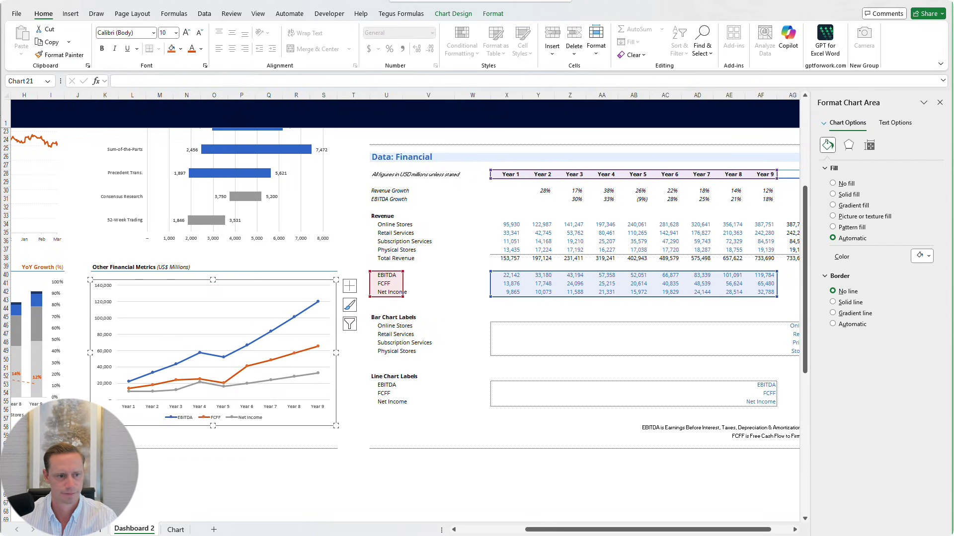
left_click_drag(224, 282, 221, 280)
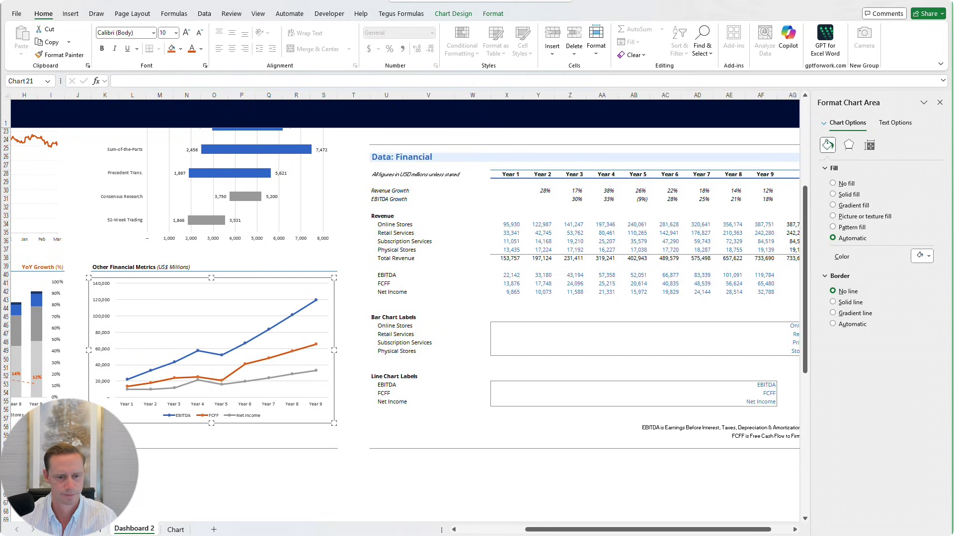
left_click(324, 486)
Show the dashboard sheet in Page Break Preview
scroll(324, 487, "left", 4)
scroll(424, 480, "up", 3)
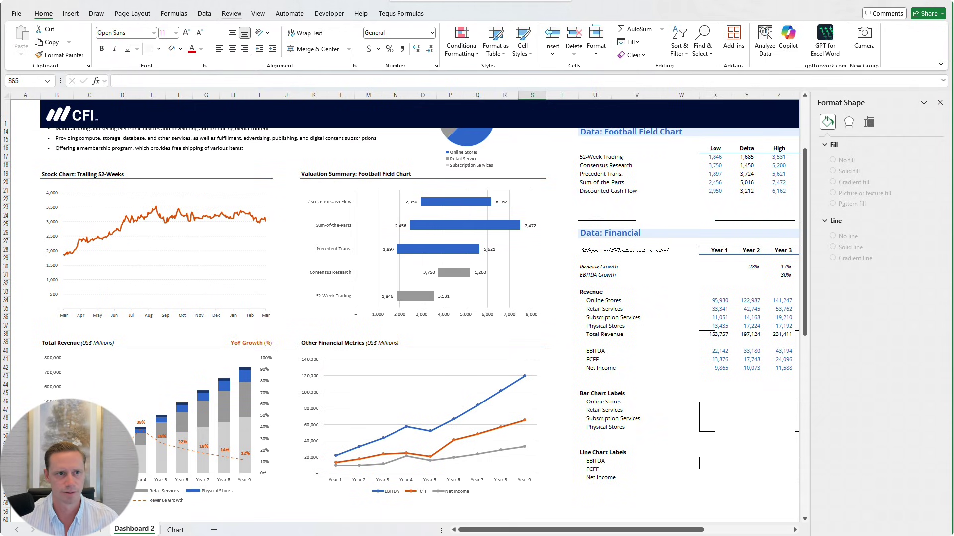
left_click(258, 14)
left_click(181, 40)
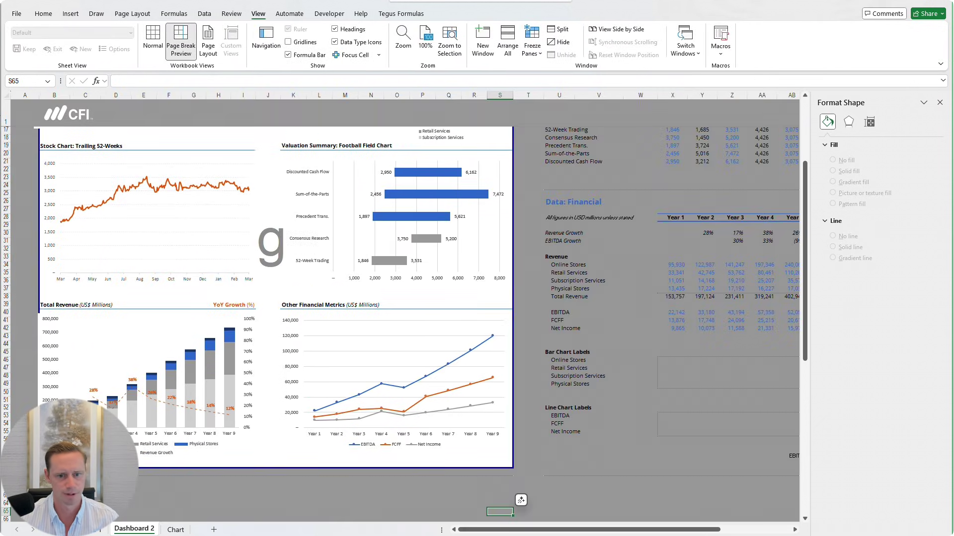
Nudge the Total Revenue chart slightly right so it sits inside the print area
left_click(239, 451)
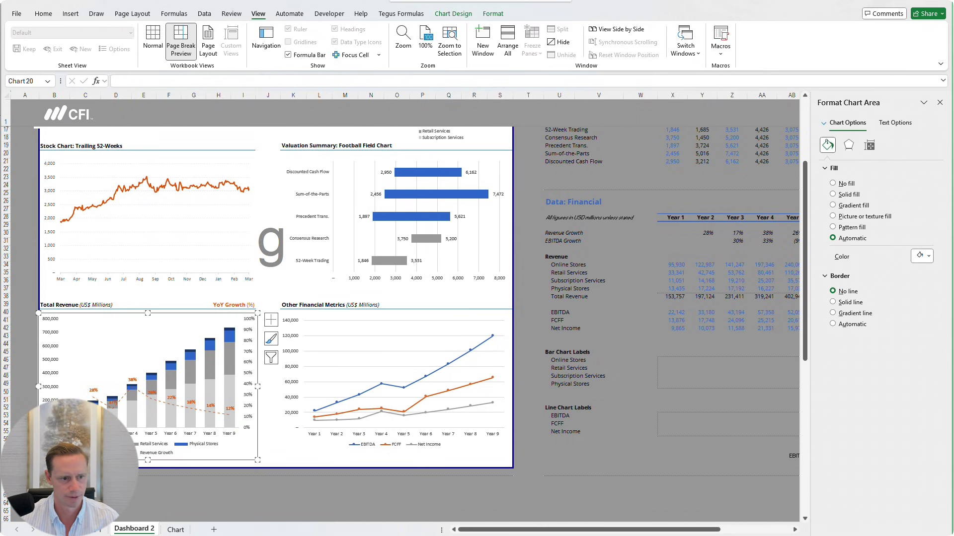
left_click_drag(238, 451, 242, 452)
left_click(209, 238)
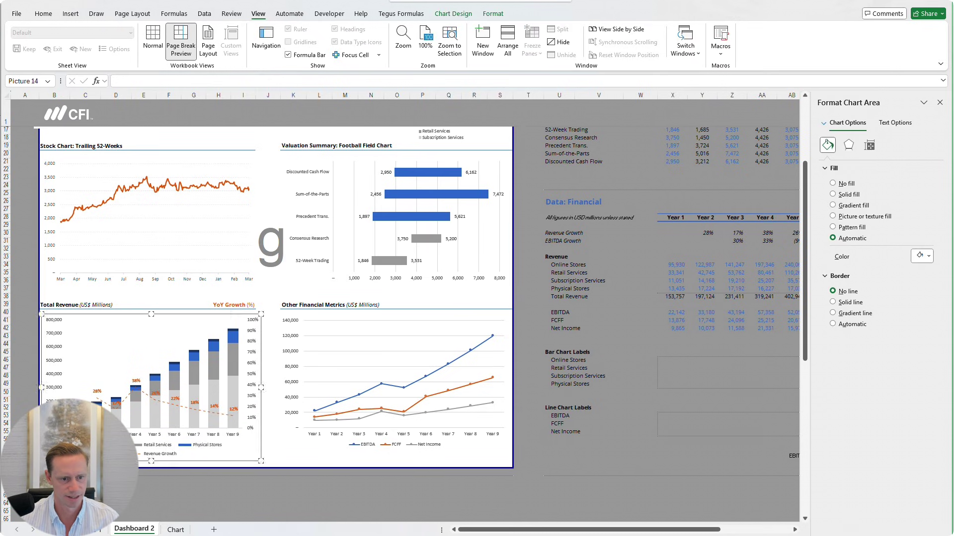
Move the company description text box slightly right and up so it lies within the print area border
scroll(284, 377, "up", 5)
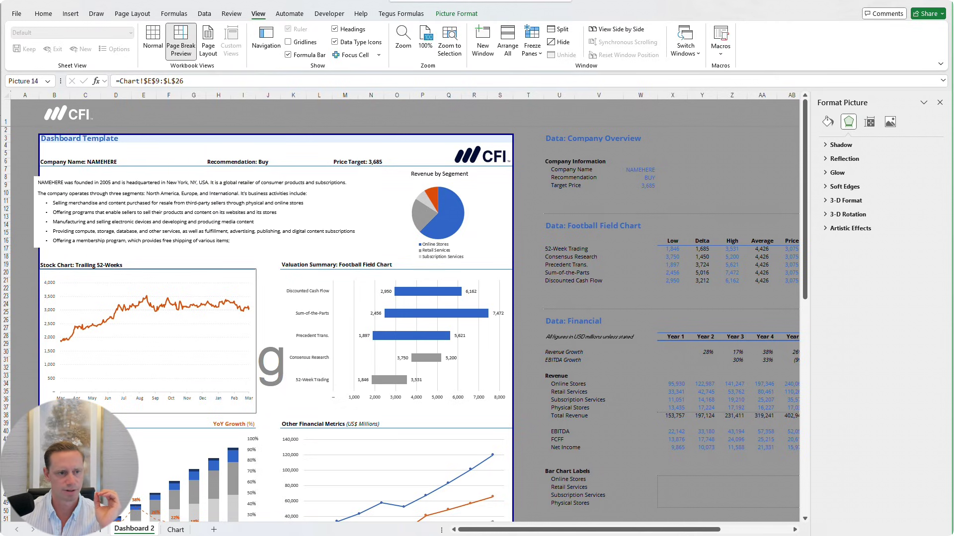
left_click(132, 182)
left_click_drag(133, 177, 141, 173)
left_click_drag(316, 154, 301, 154)
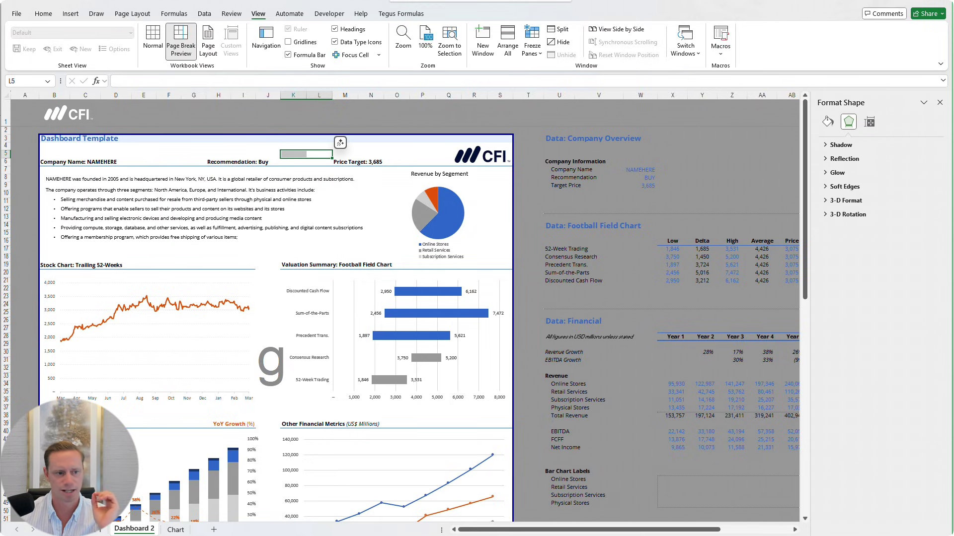
scroll(403, 318, "down", 7)
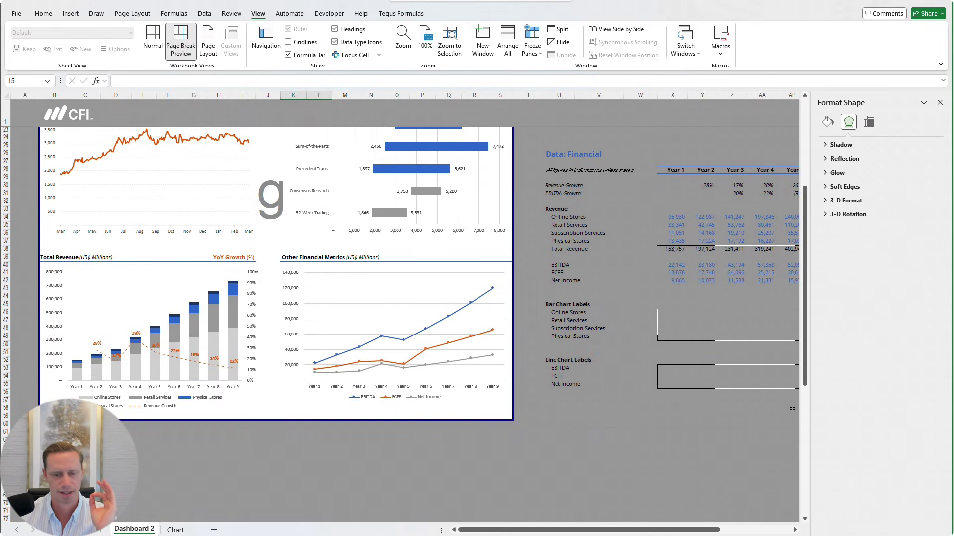
scroll(402, 313, "up", 7)
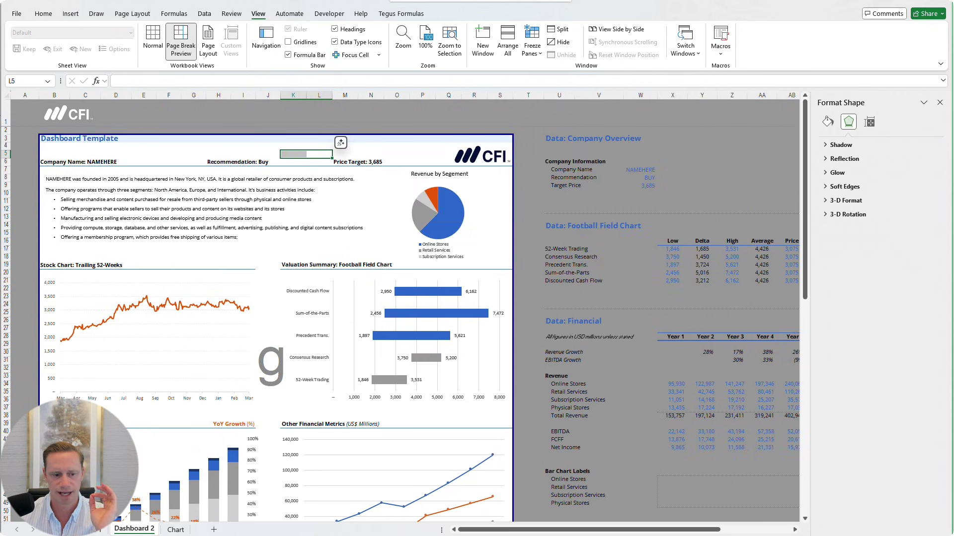
left_click(169, 154)
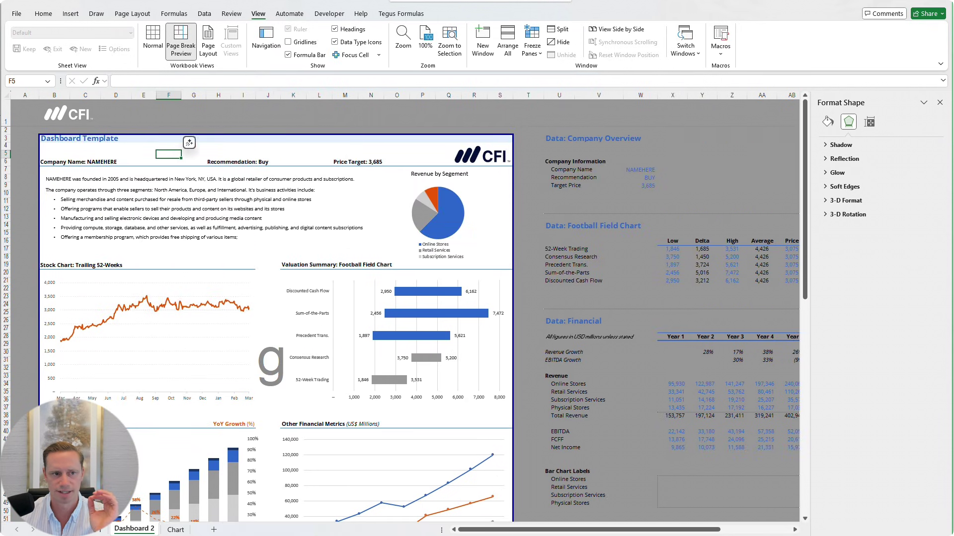